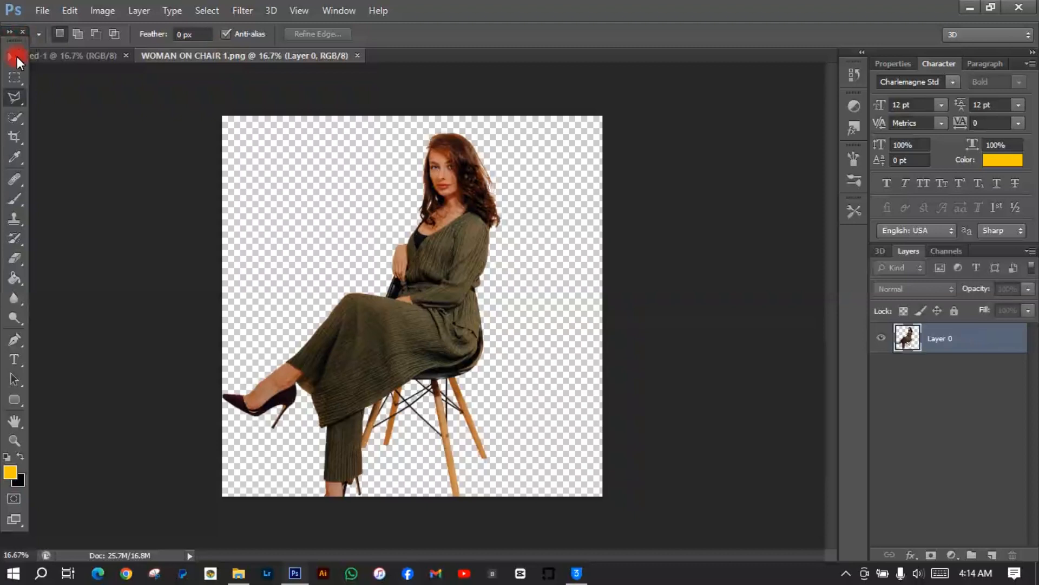
Copy the seated woman cutout from WOMAN ON CHAIR 1.png into the blank white document, and minimize the source image
click(16, 56)
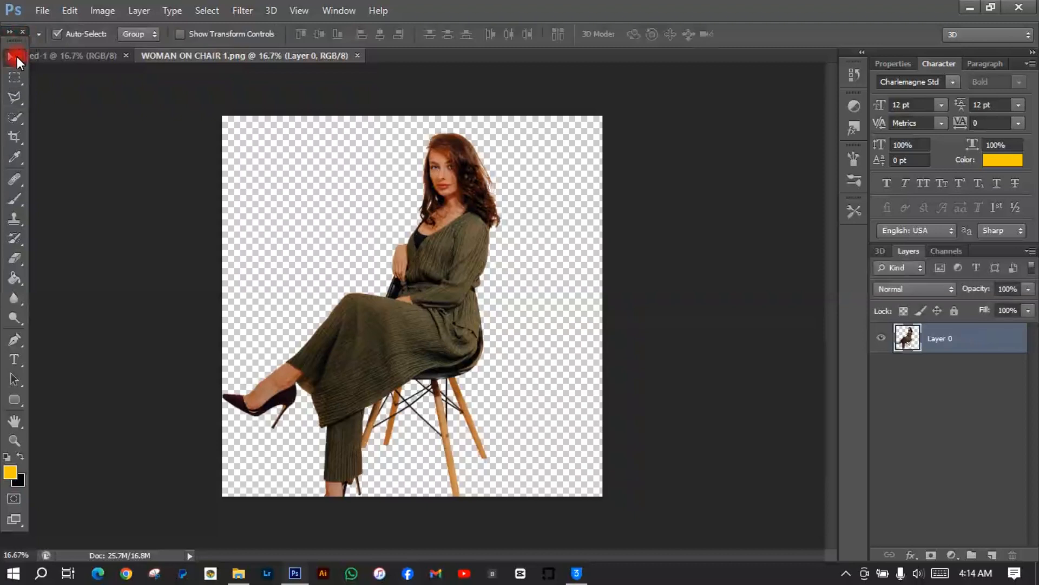
click(184, 58)
drag(210, 54, 193, 112)
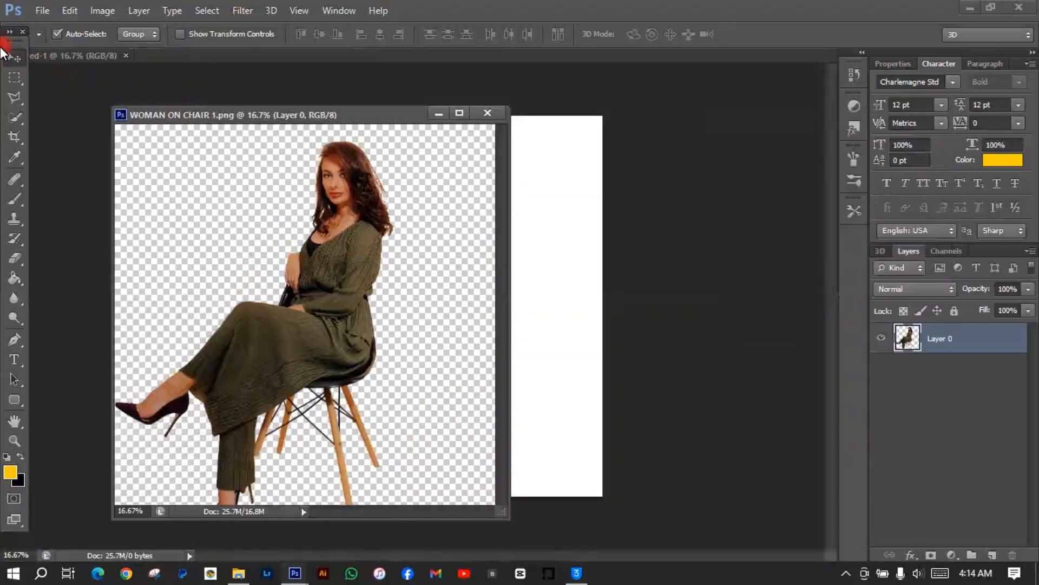
drag(322, 352, 537, 368)
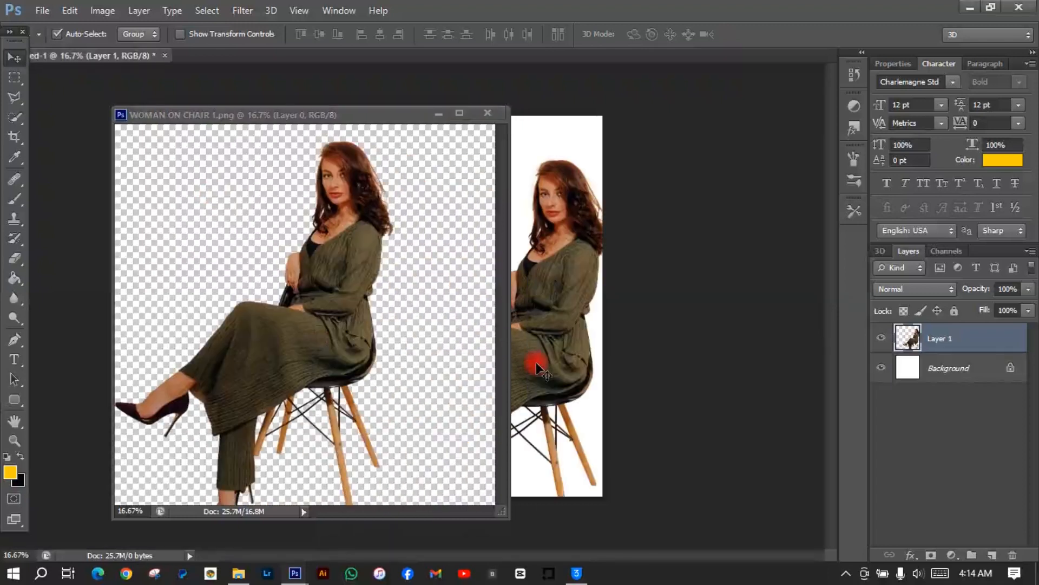
click(440, 112)
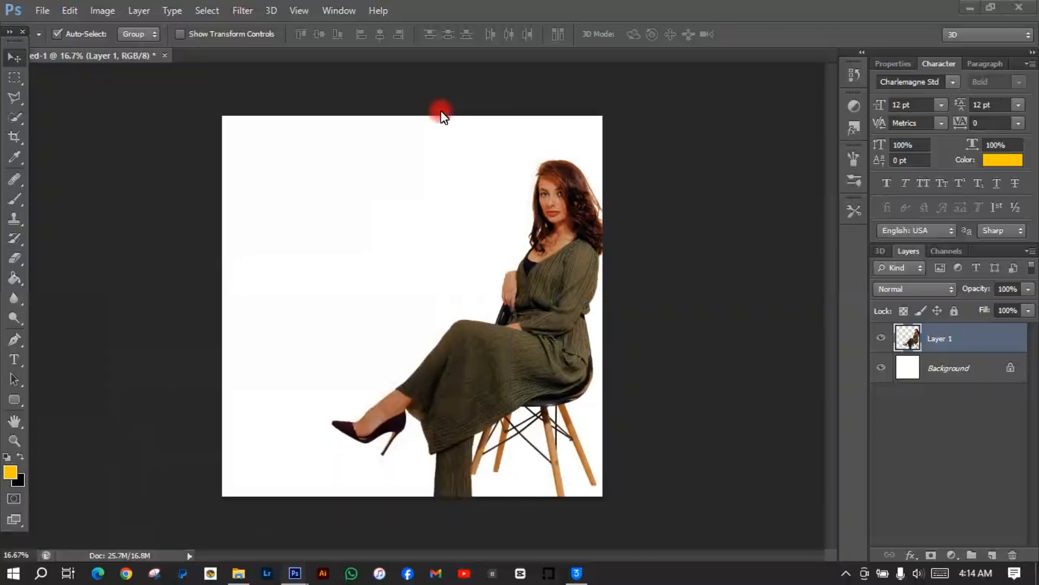
Scale the woman proportionally to about 93% and position her near the canvas center with her feet at the lower edge
drag(541, 342, 445, 324)
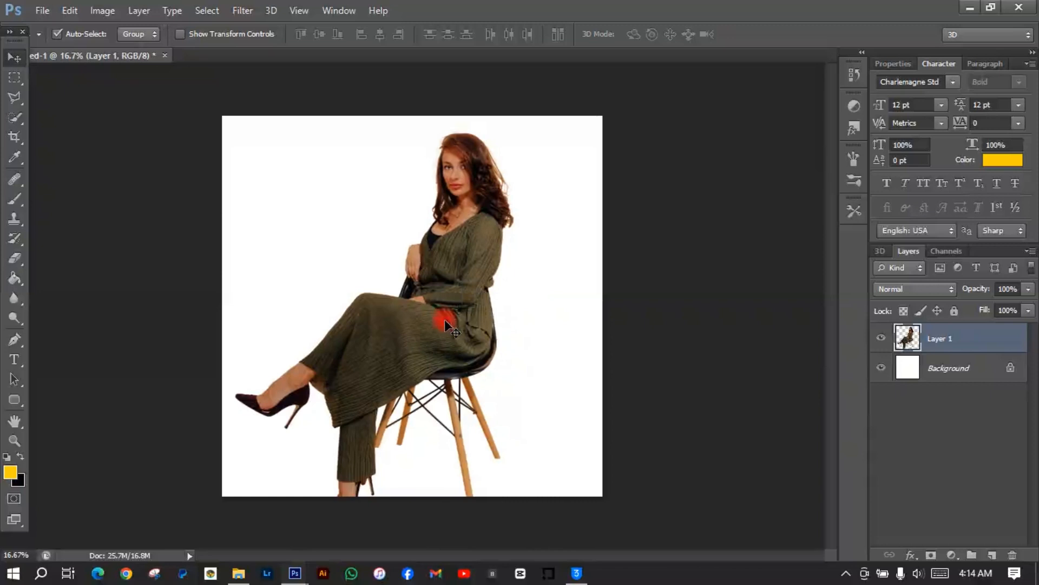
key(ctrl+t)
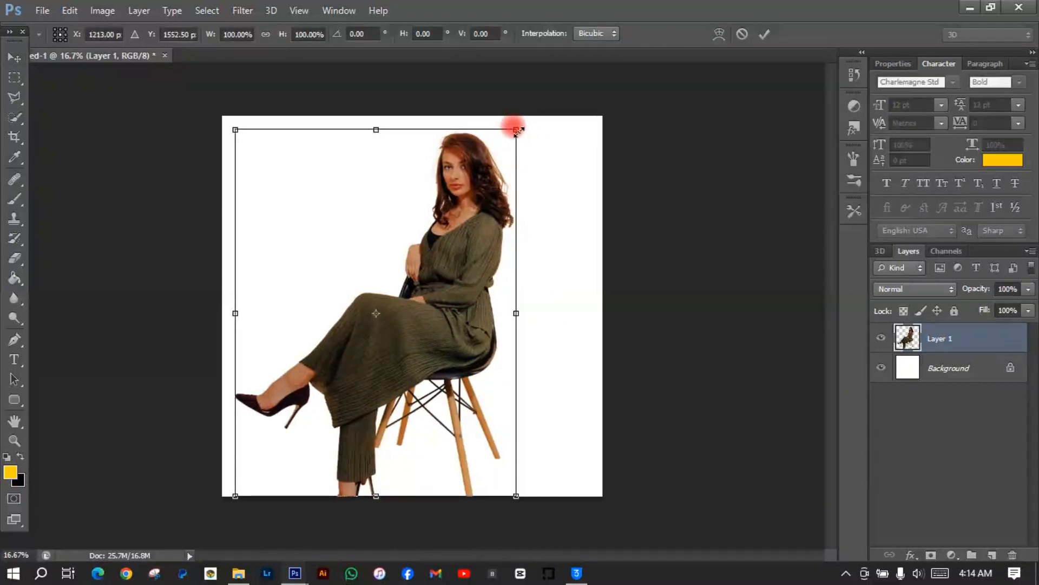
drag(516, 130, 507, 143)
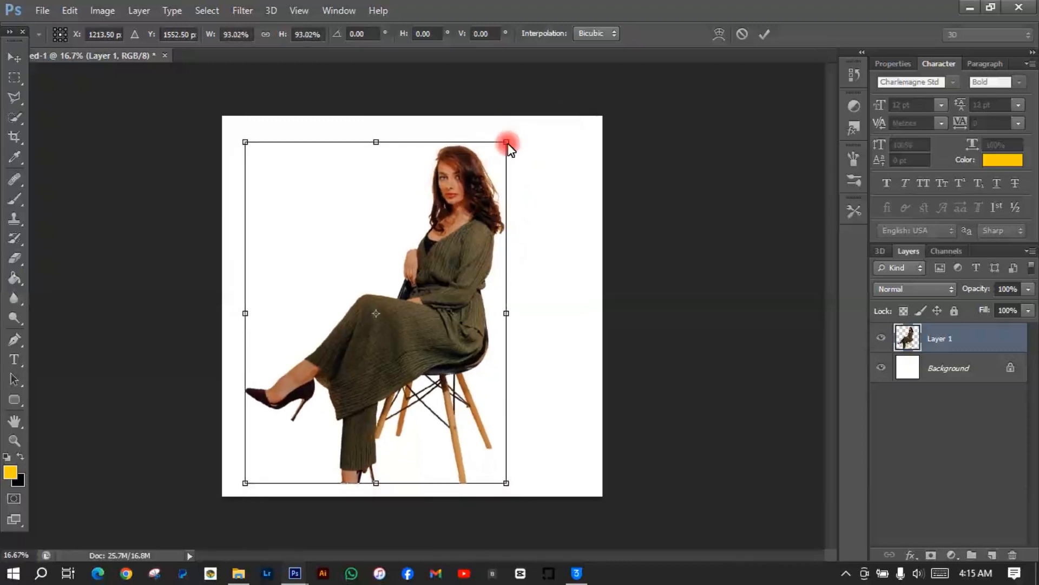
key(Return)
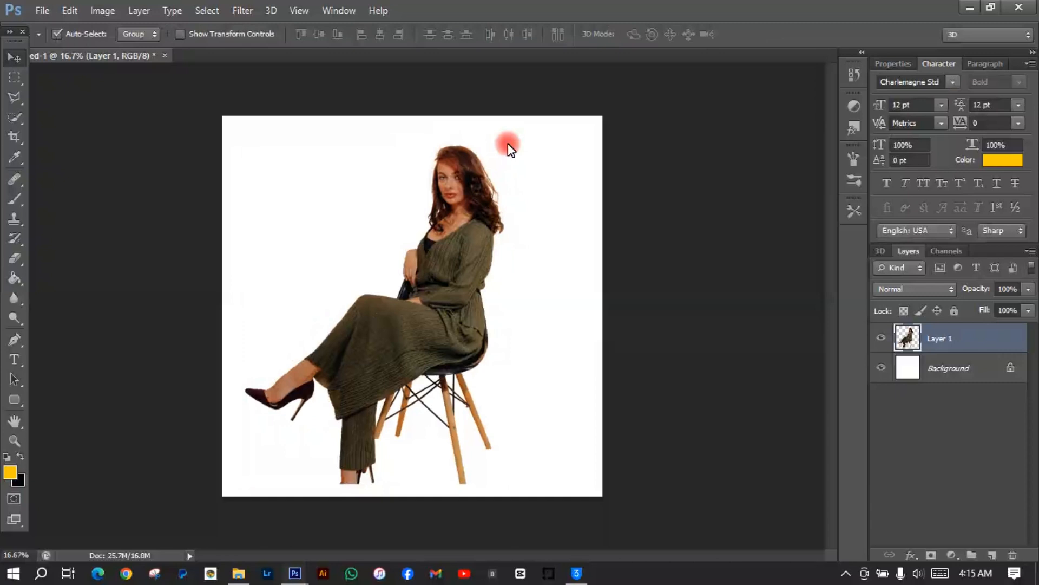
mouse_move(472, 257)
mouse_down()
mouse_move(480, 267)
mouse_move(469, 268)
mouse_up()
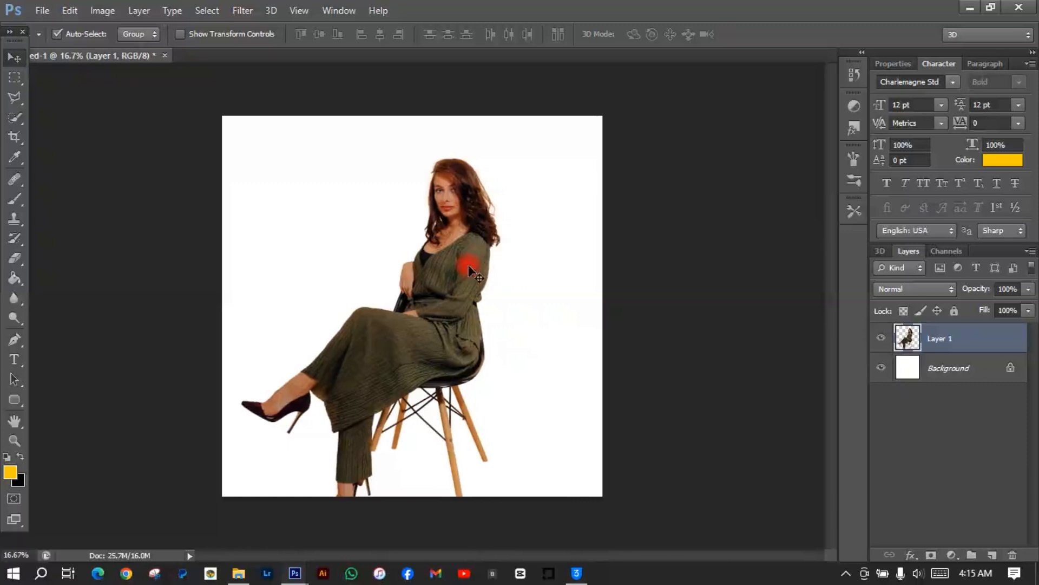
Rename the cutout's layer as woman
scroll(469, 267, up, 3)
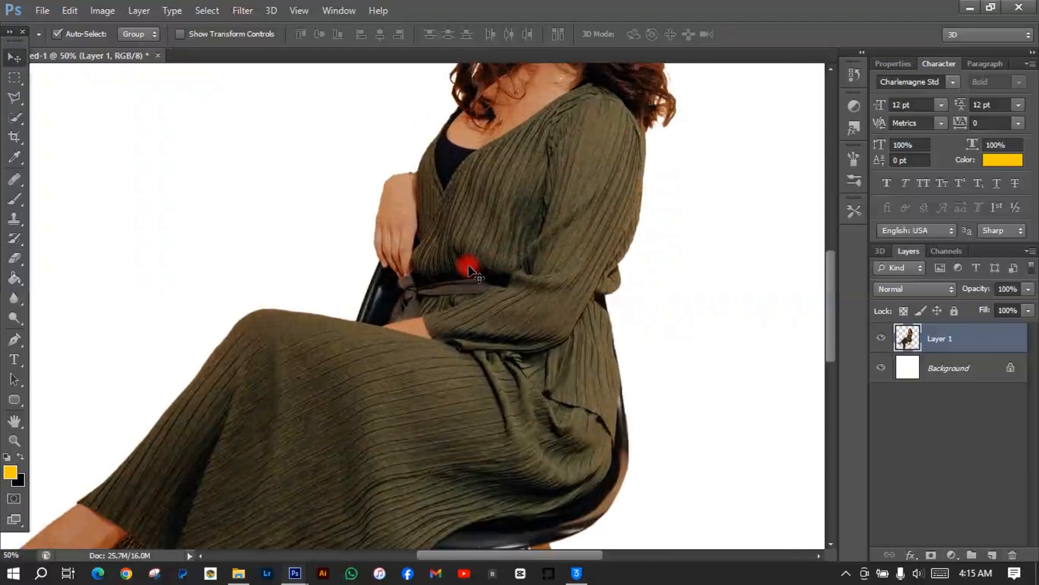
double_click(945, 339)
text(woman)
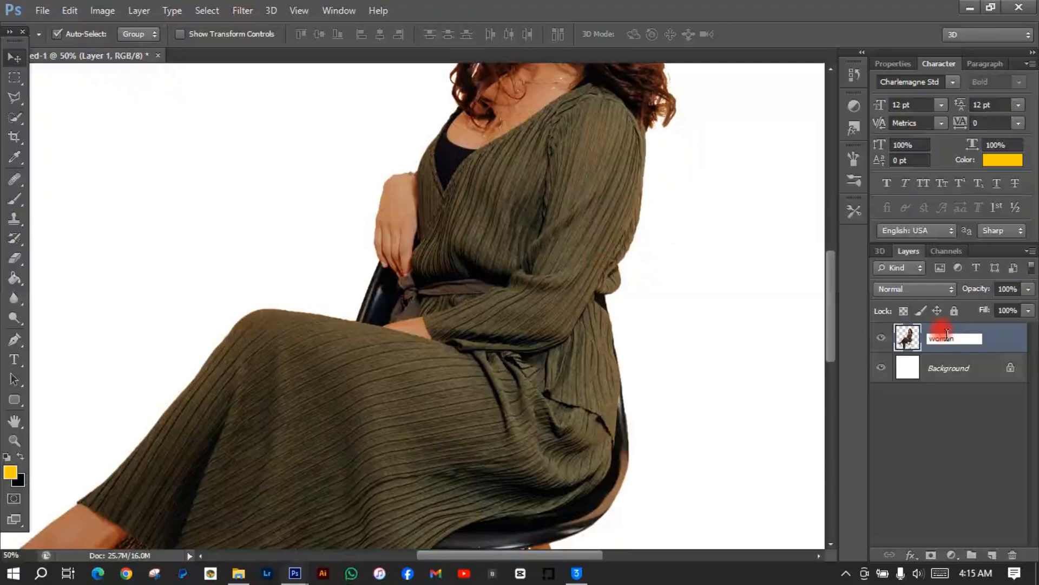
key(Return)
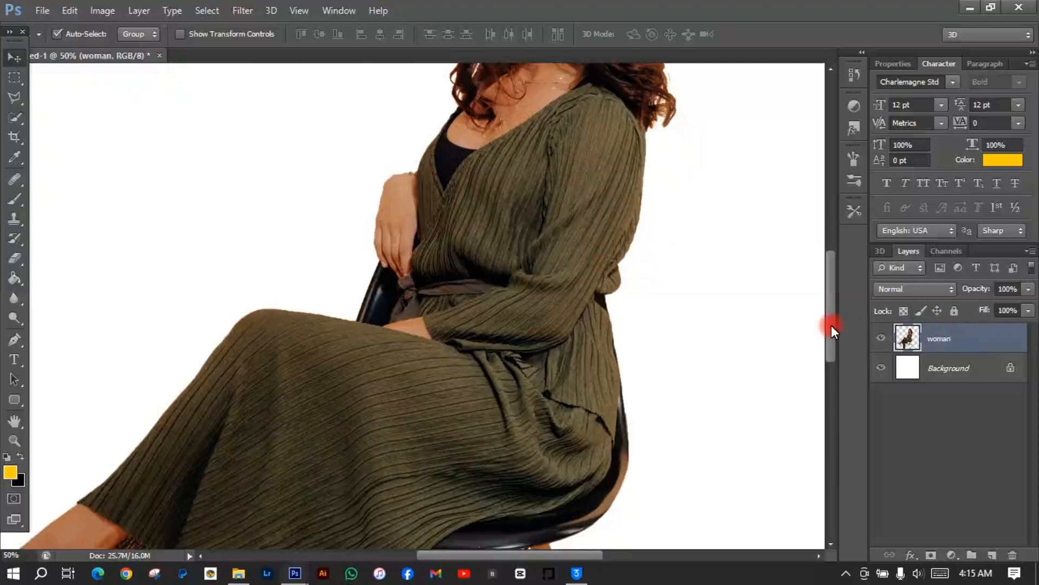
Trace a Pen tool path from the hair tip along the neckline, over the shoulder and around the hair's lower outer edge
drag(831, 325, 830, 260)
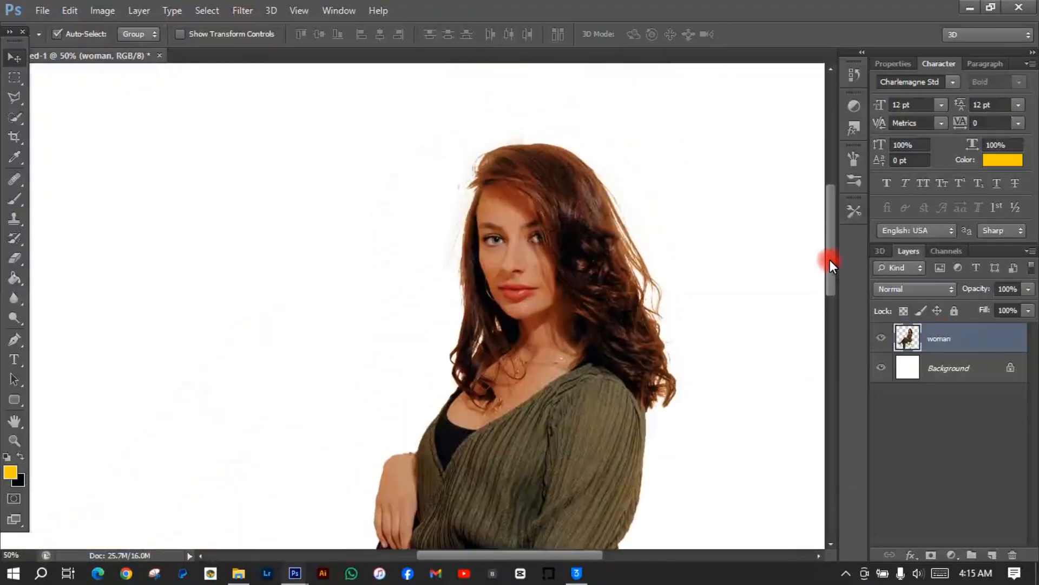
key(ctrl+plus)
key(ctrl+plus)
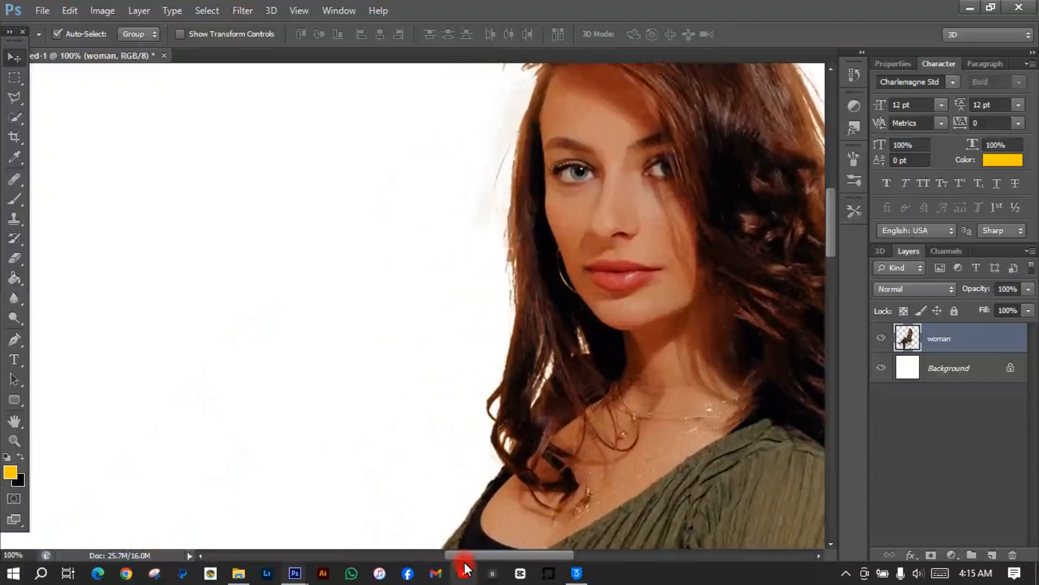
drag(472, 556, 504, 557)
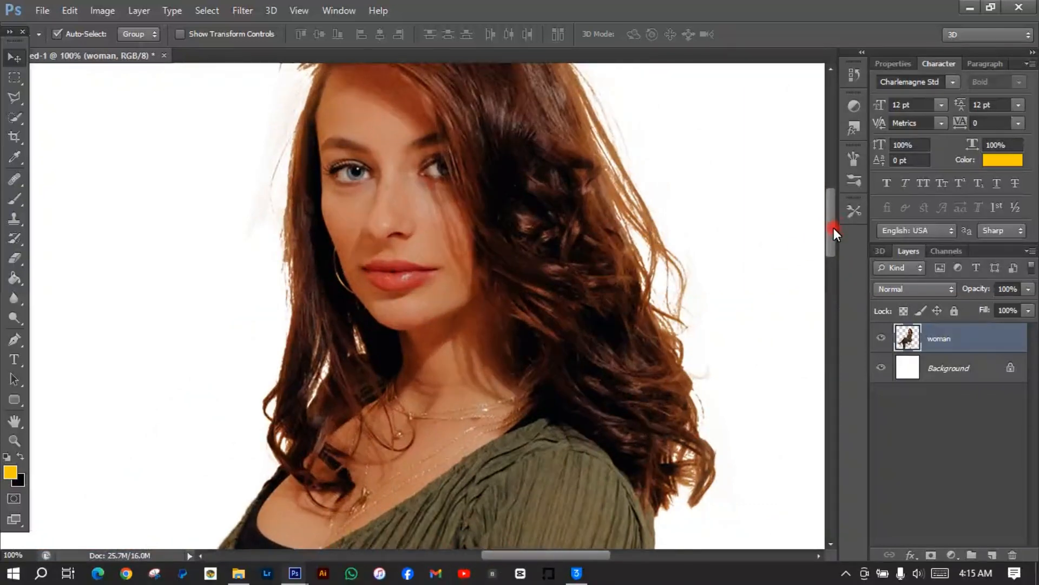
drag(833, 228, 833, 246)
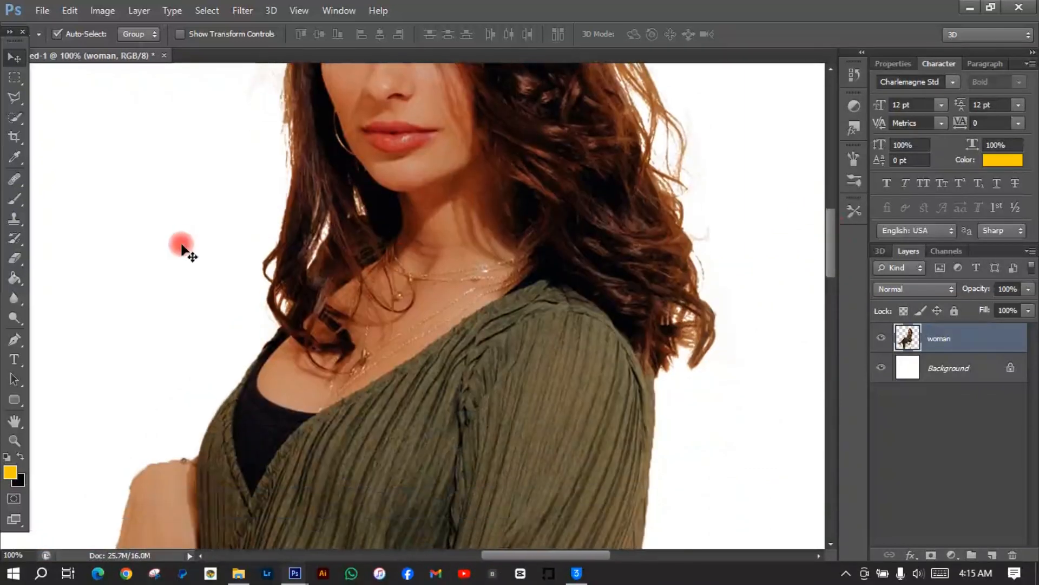
click(14, 341)
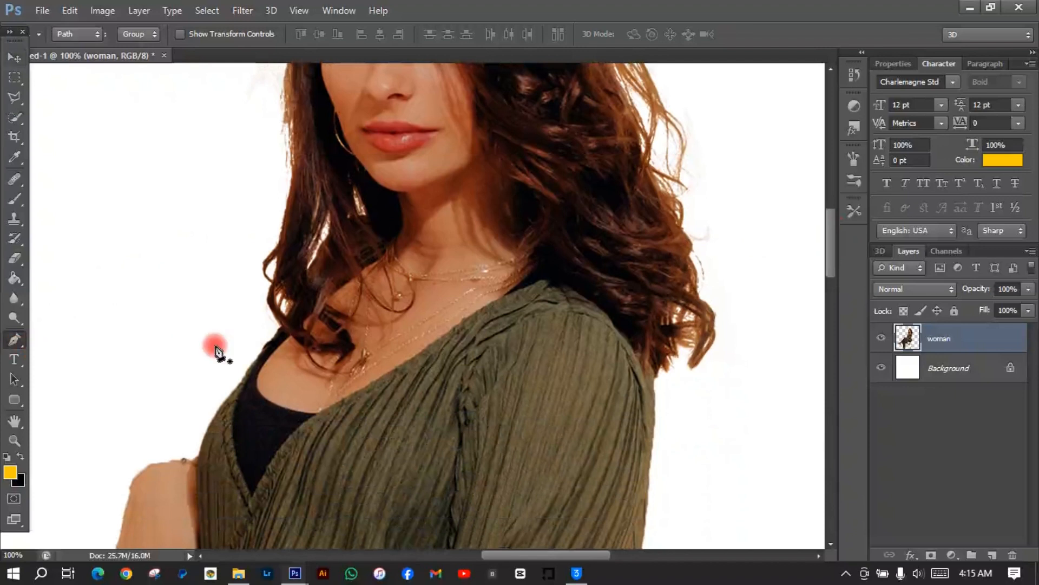
click(274, 321)
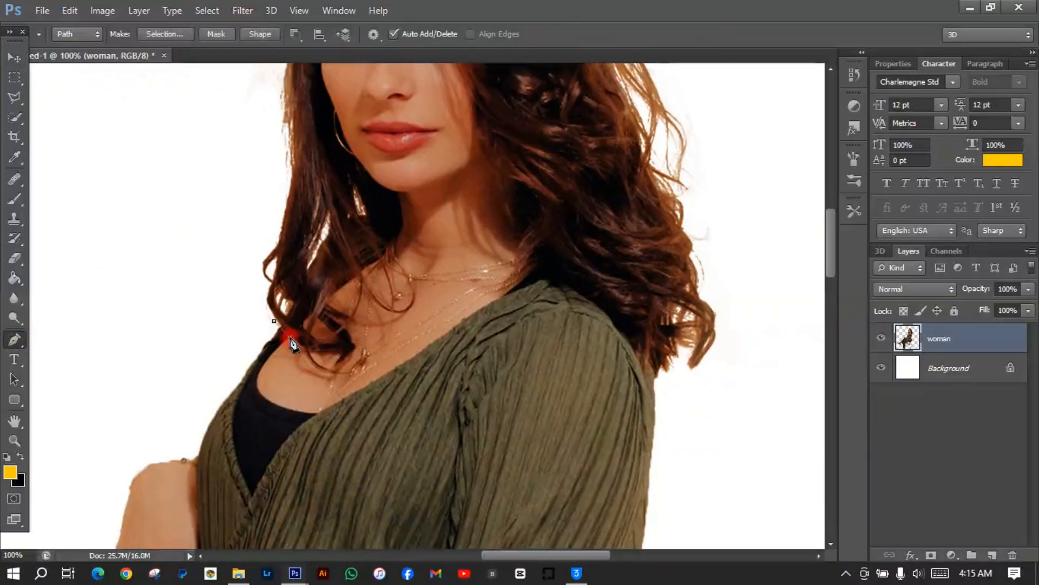
click(289, 337)
click(282, 402)
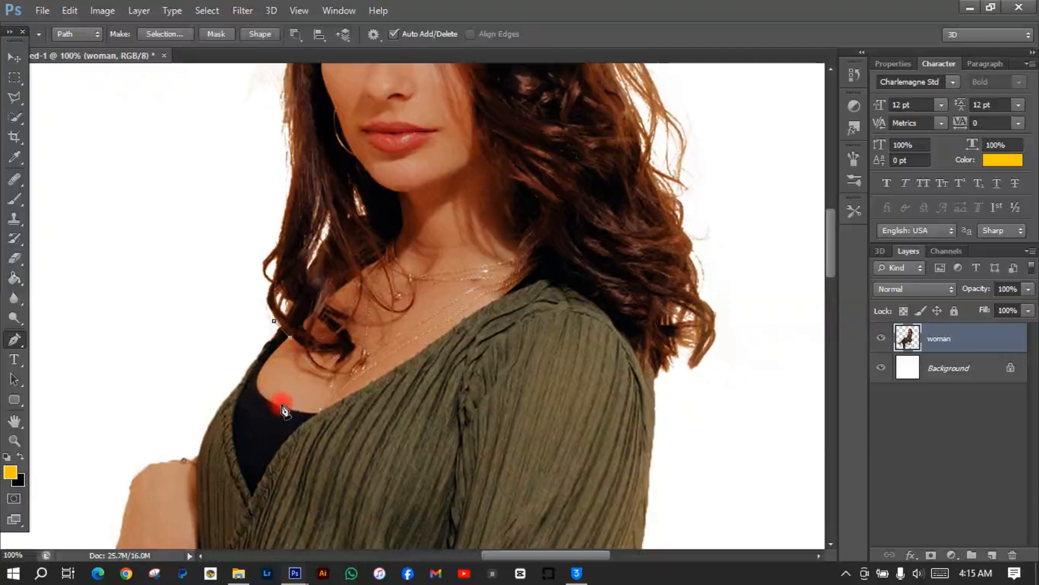
drag(282, 406, 339, 417)
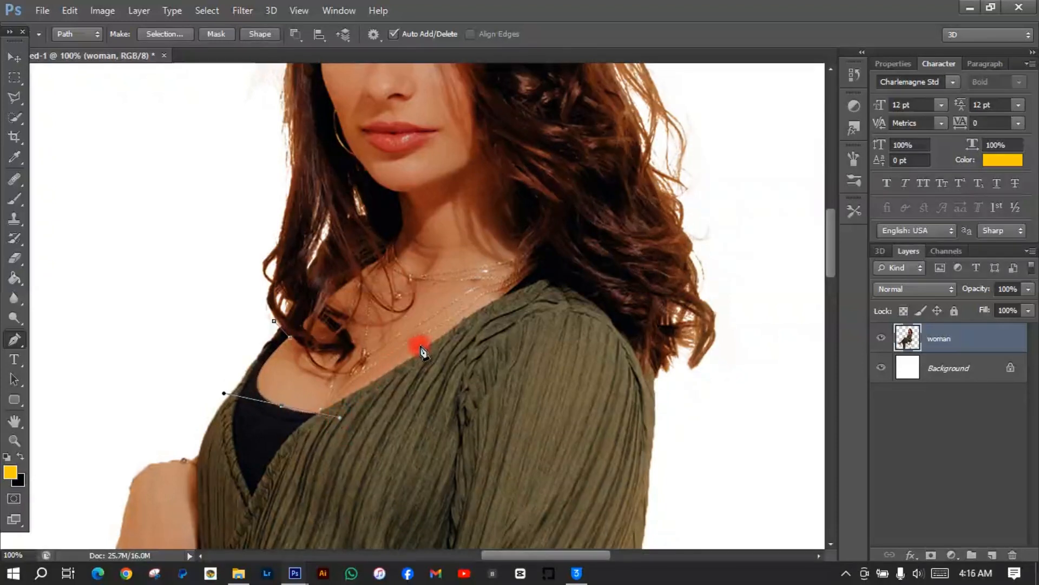
drag(444, 329, 473, 308)
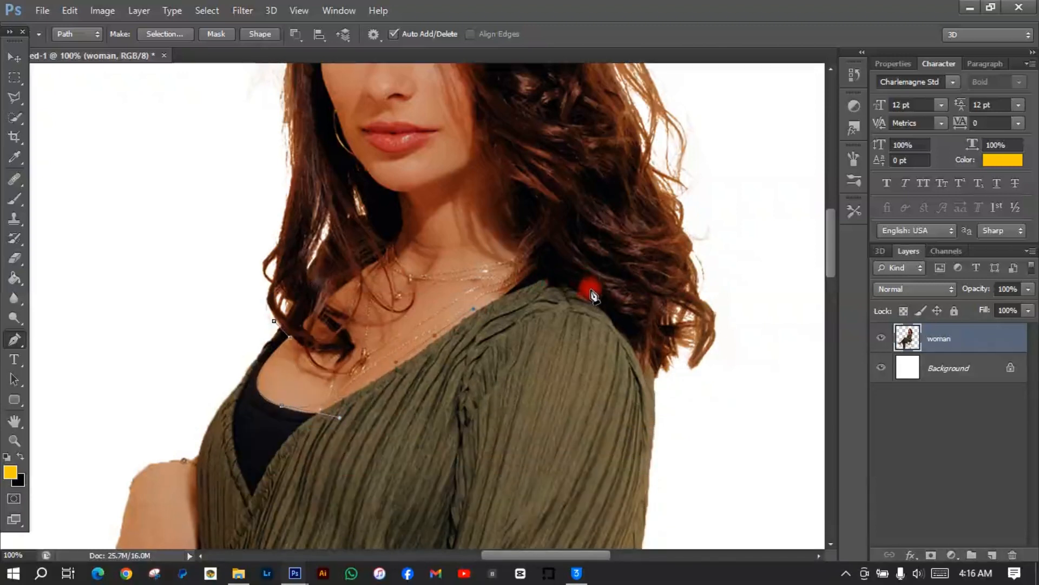
drag(593, 291, 643, 338)
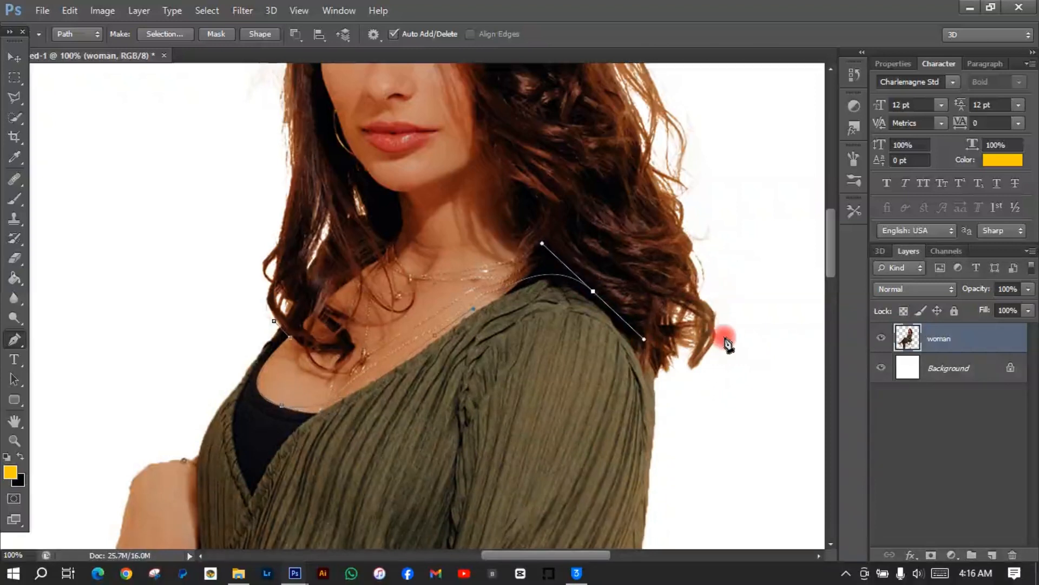
drag(726, 313, 749, 227)
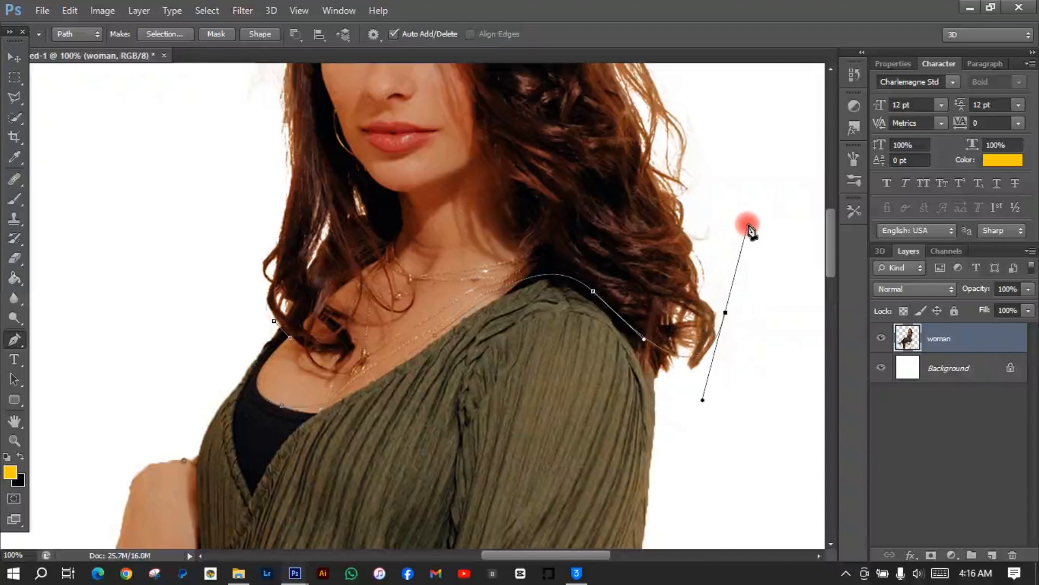
Continue the path loosely around the outside of the hair and head, and close it at its starting point
drag(831, 256, 827, 210)
click(591, 116)
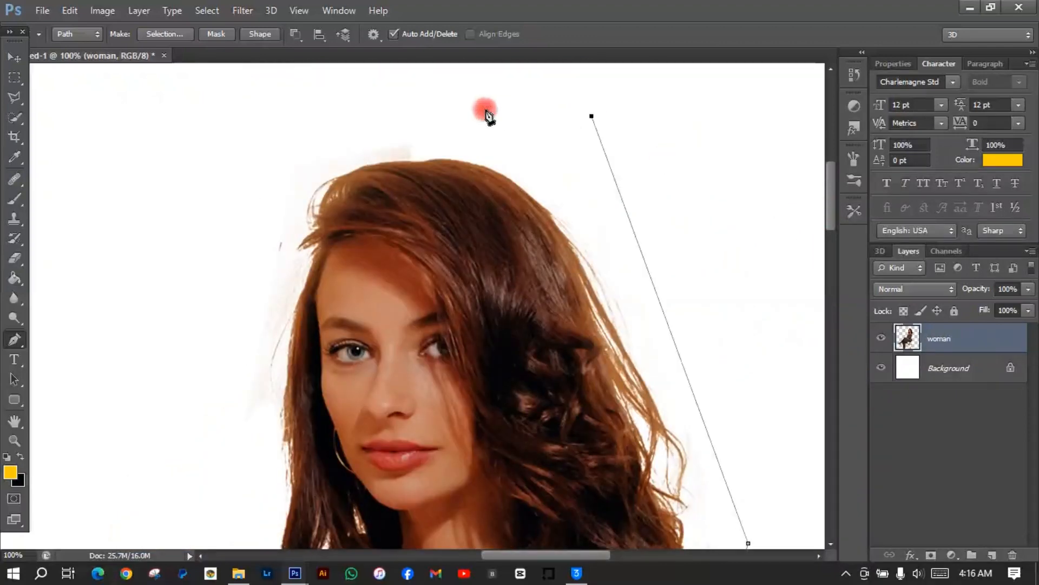
click(248, 126)
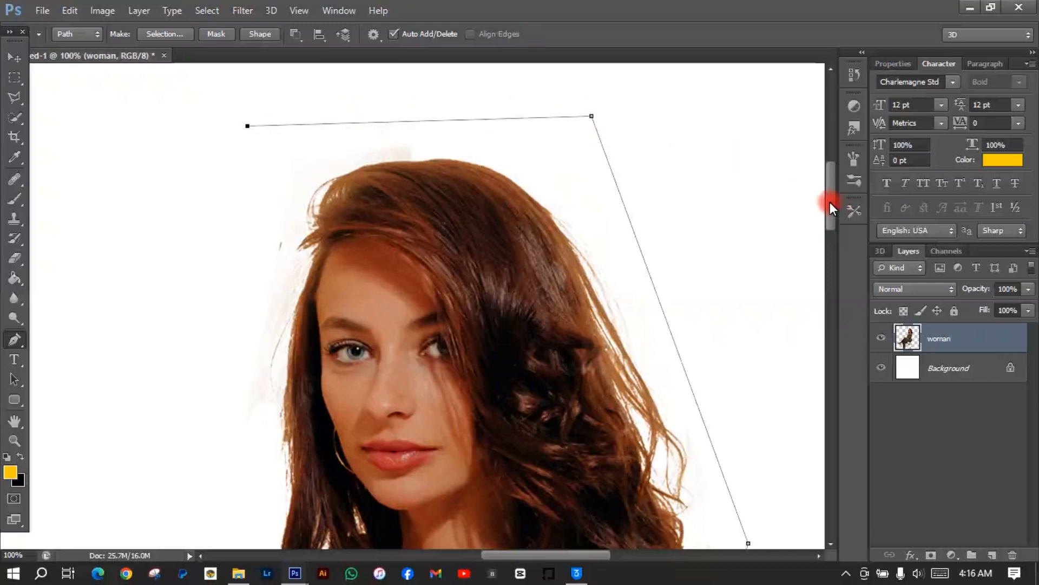
drag(830, 203, 829, 252)
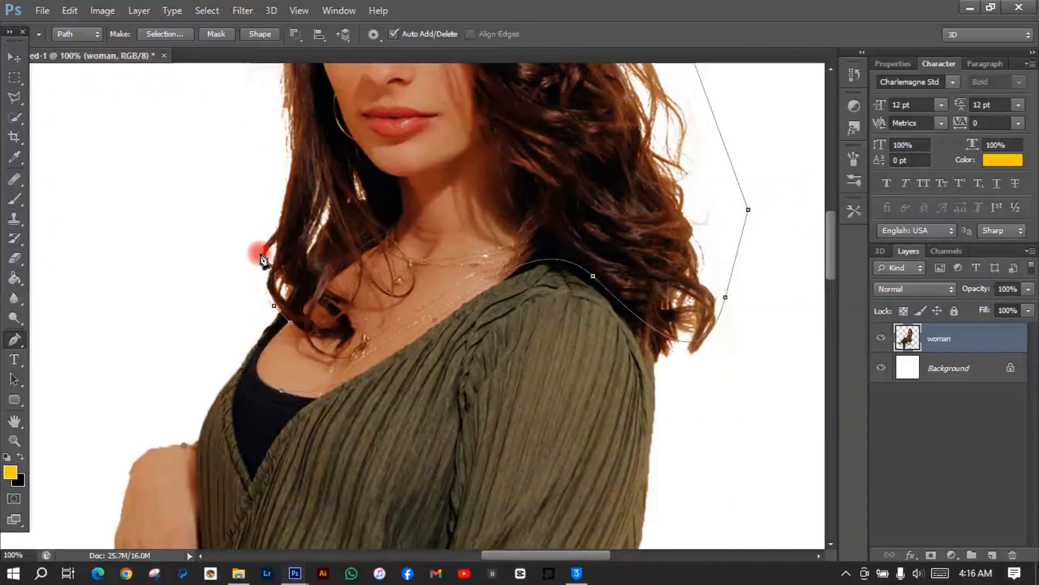
click(233, 281)
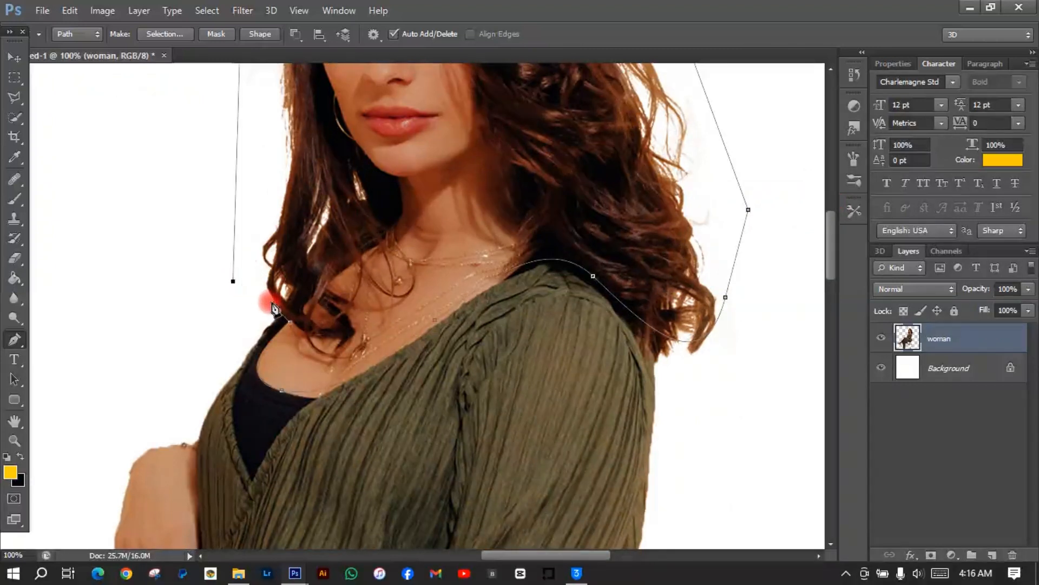
click(274, 306)
click(392, 313)
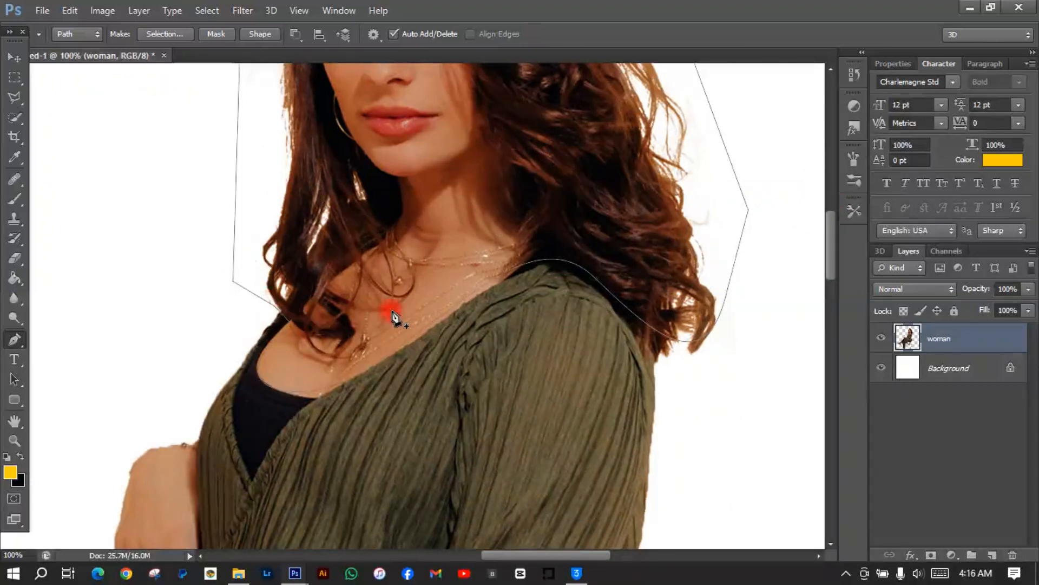
Convert the closed head path into a selection
right_click(392, 311)
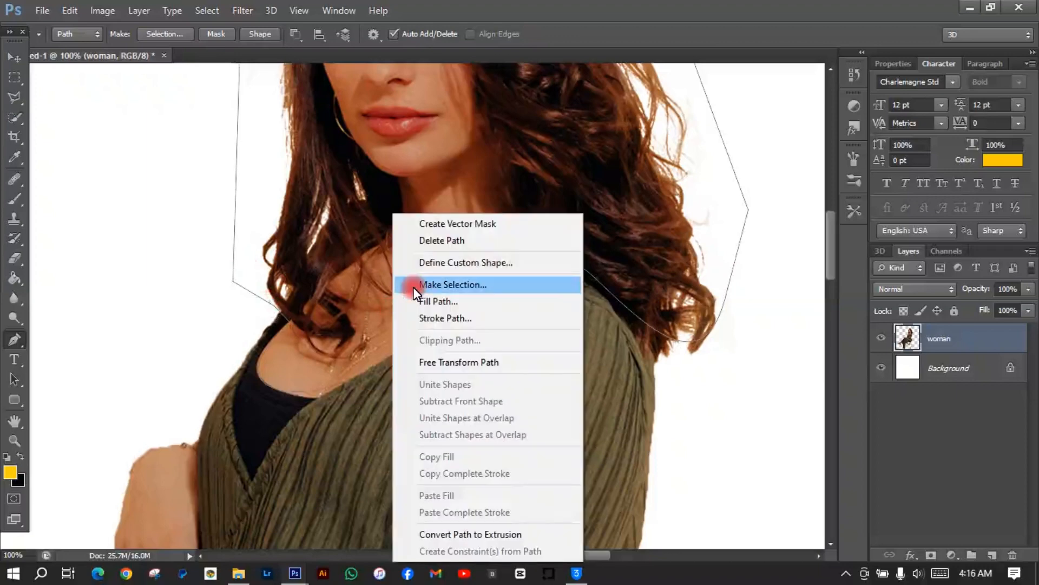
click(432, 280)
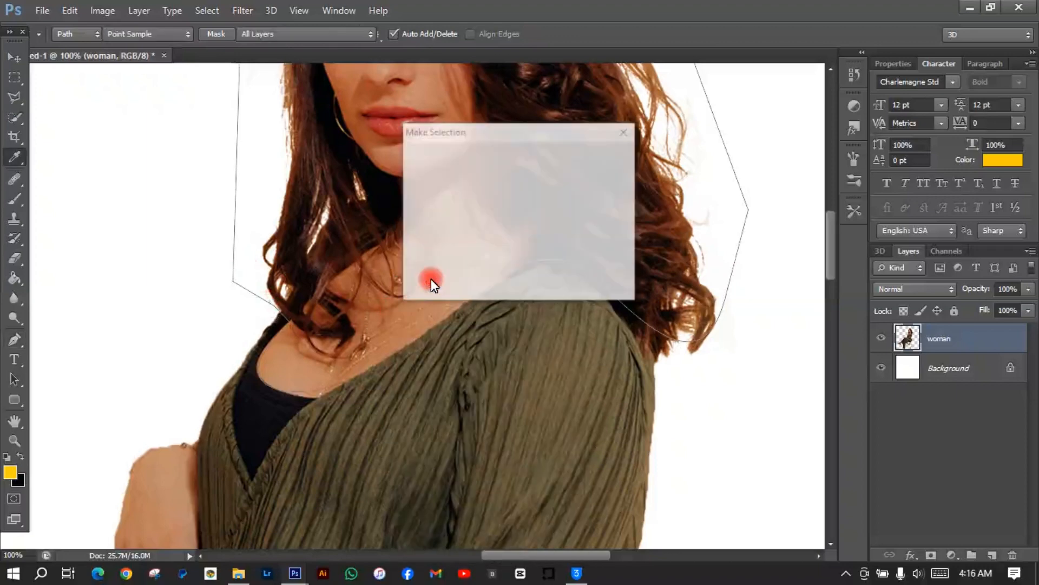
click(590, 164)
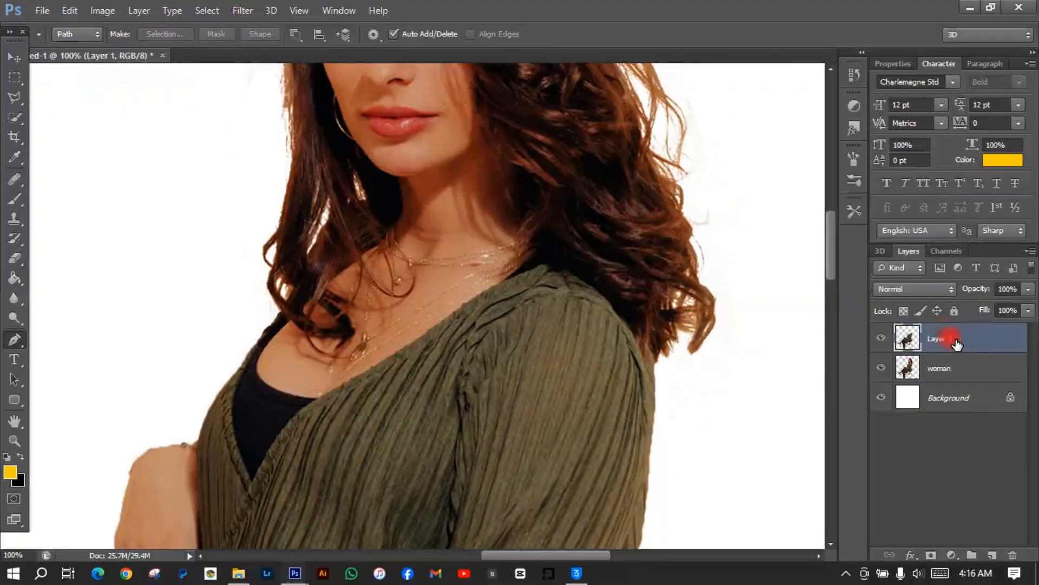
Undo the extra body layer to restore the head selection, and invert the selection
key(ctrl+e)
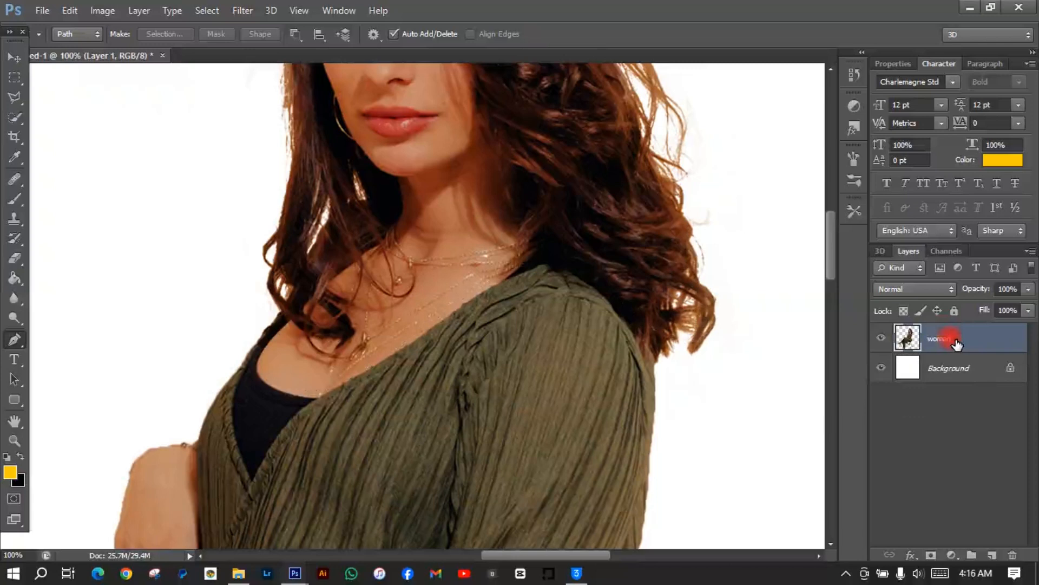
click(25, 98)
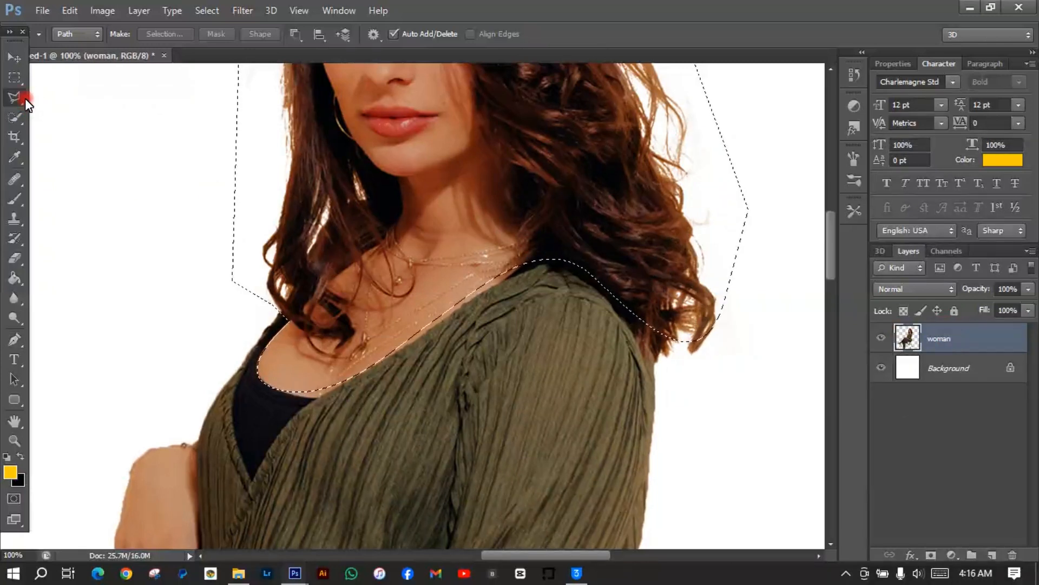
right_click(326, 209)
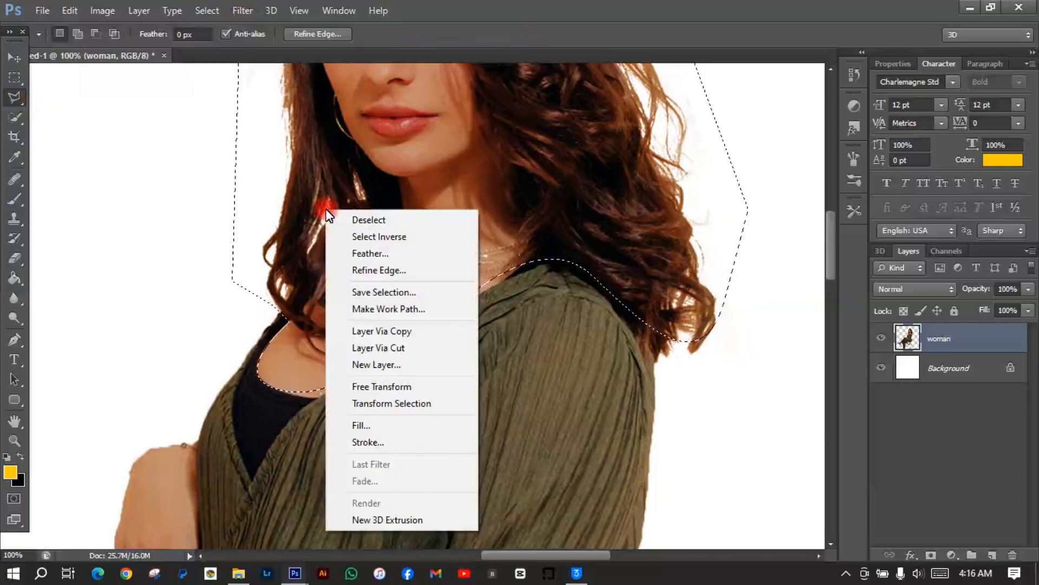
click(358, 237)
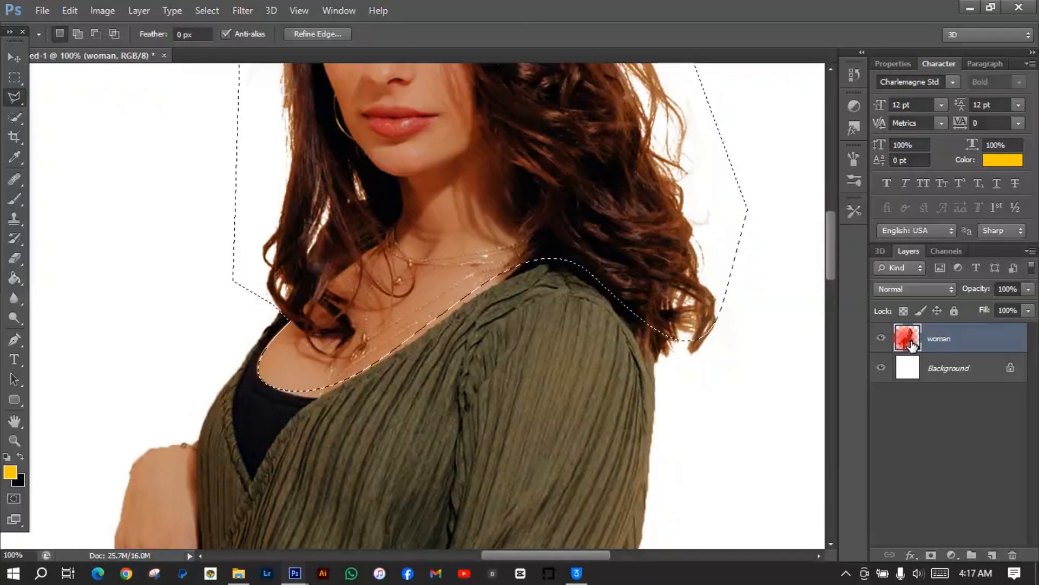
Copy the selected head and hair onto a new layer and name that layer "original"
key(ctrl+j)
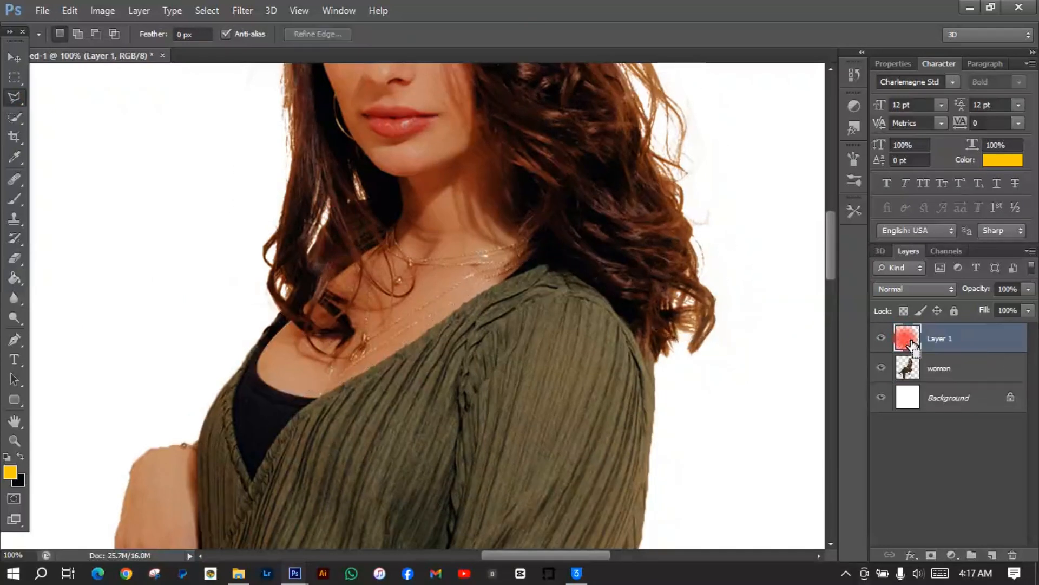
double_click(953, 338)
text(or)
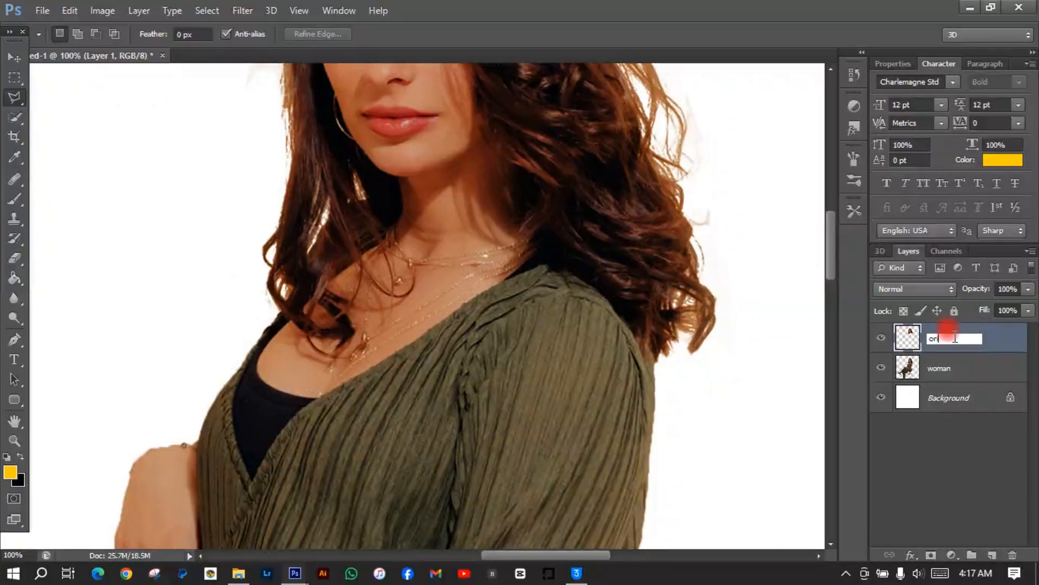
text(iginal)
key(Return)
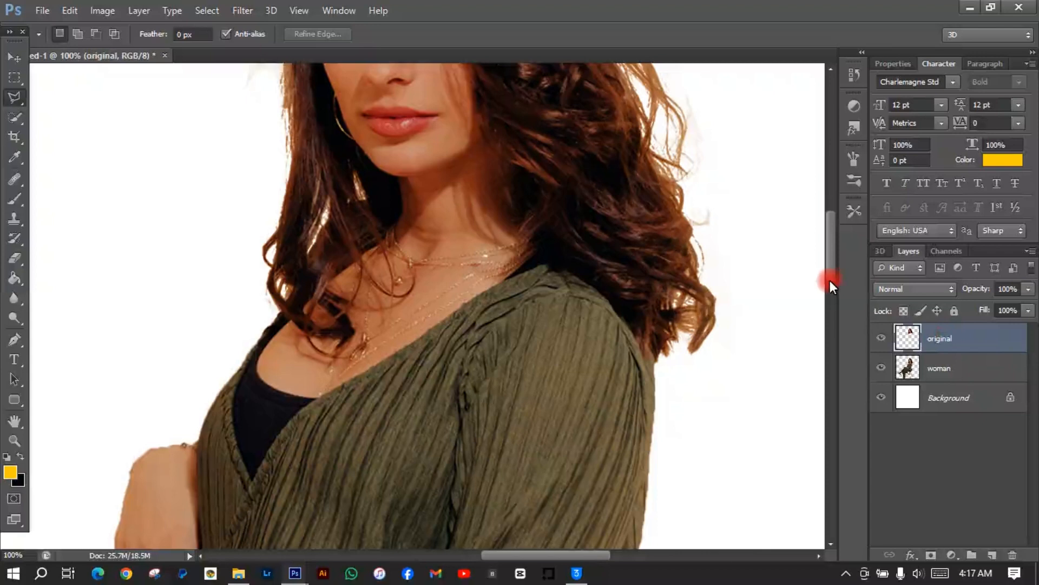
Duplicate the original head layer and move the duplicate sideways to the left of the woman's head, partly overlapping it
key(ctrl+minus)
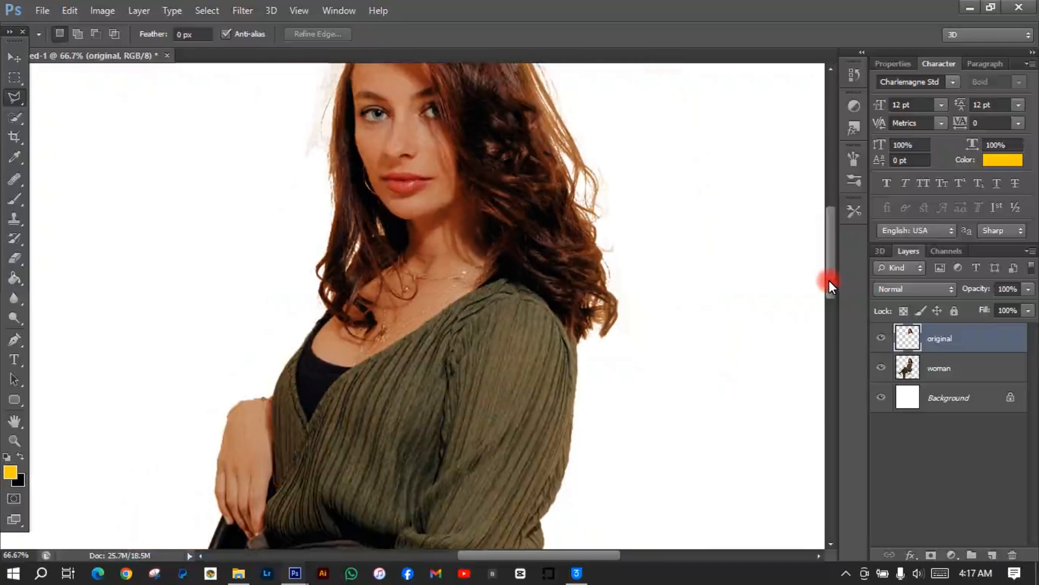
key(ctrl+minus)
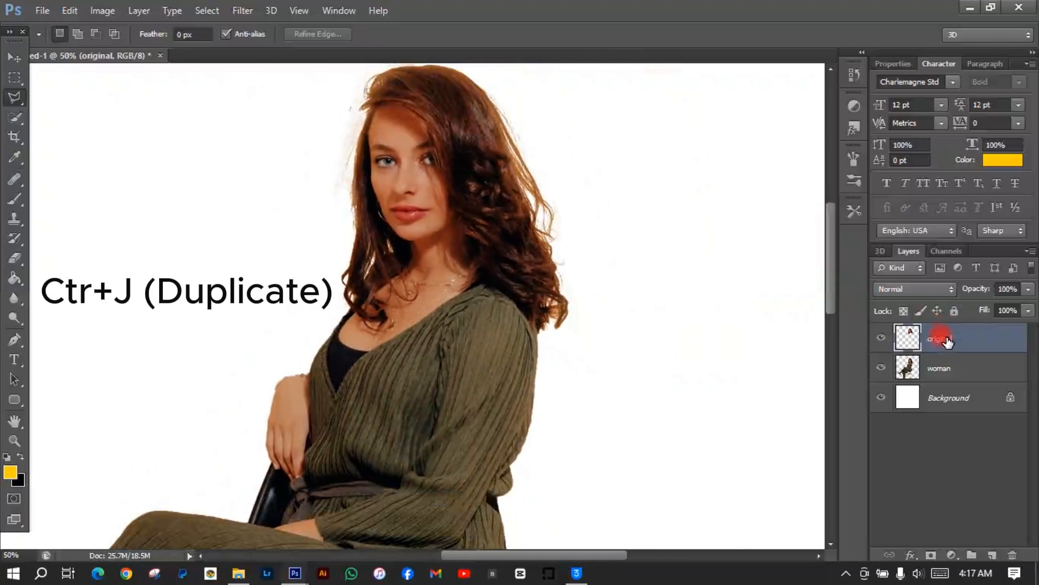
key(ctrl+j)
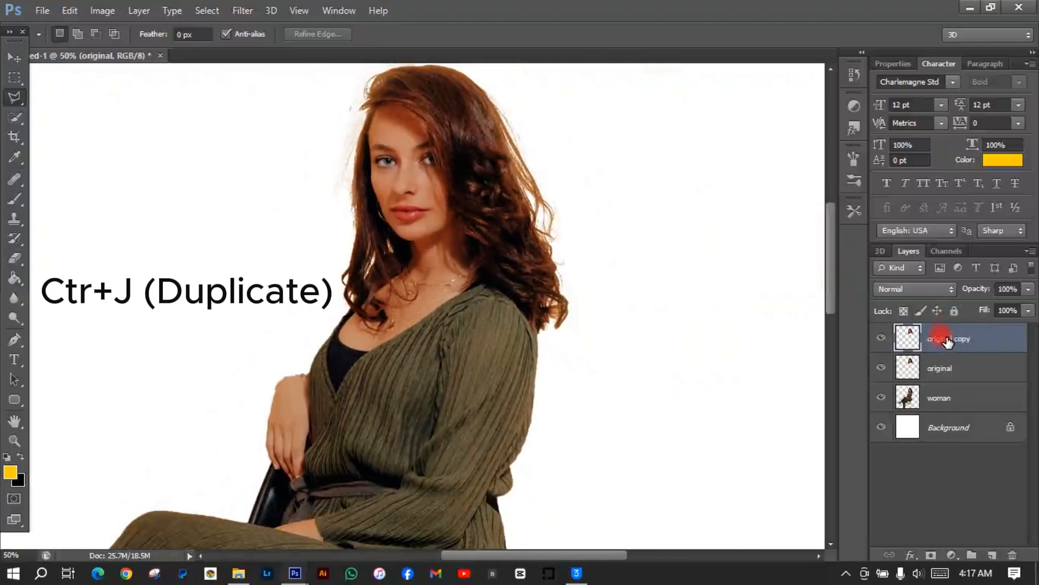
click(16, 57)
drag(446, 219, 334, 225)
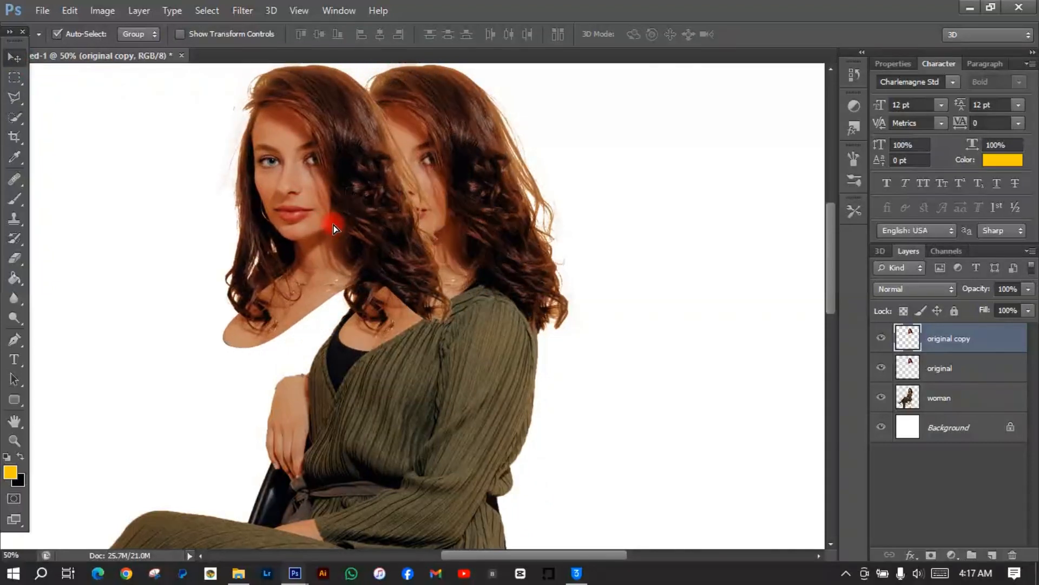
Hide the original layer, stack the head copy beneath the woman layer, and lower the copy by about 0.11 in
click(881, 368)
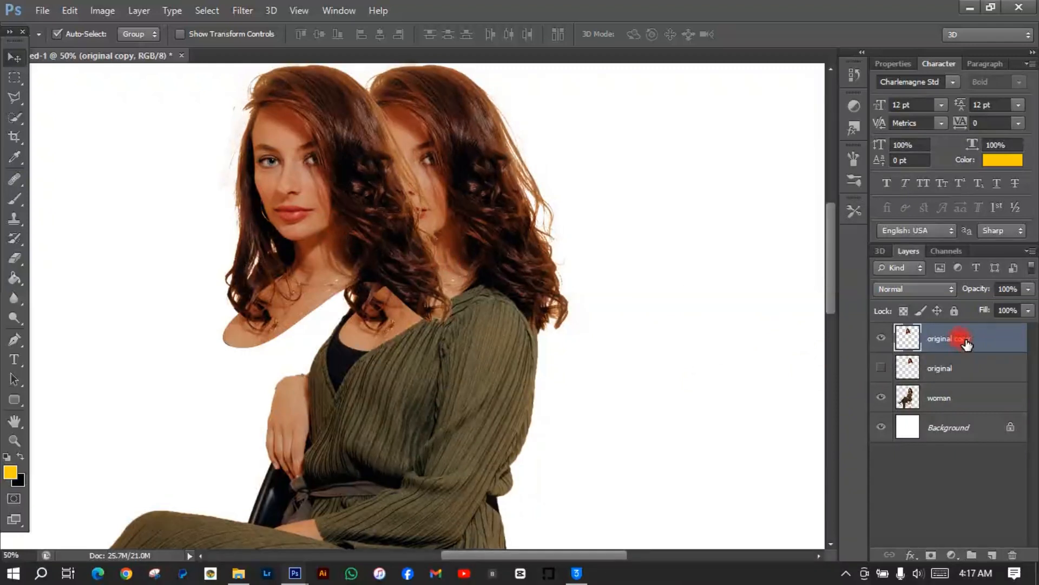
drag(966, 343, 966, 411)
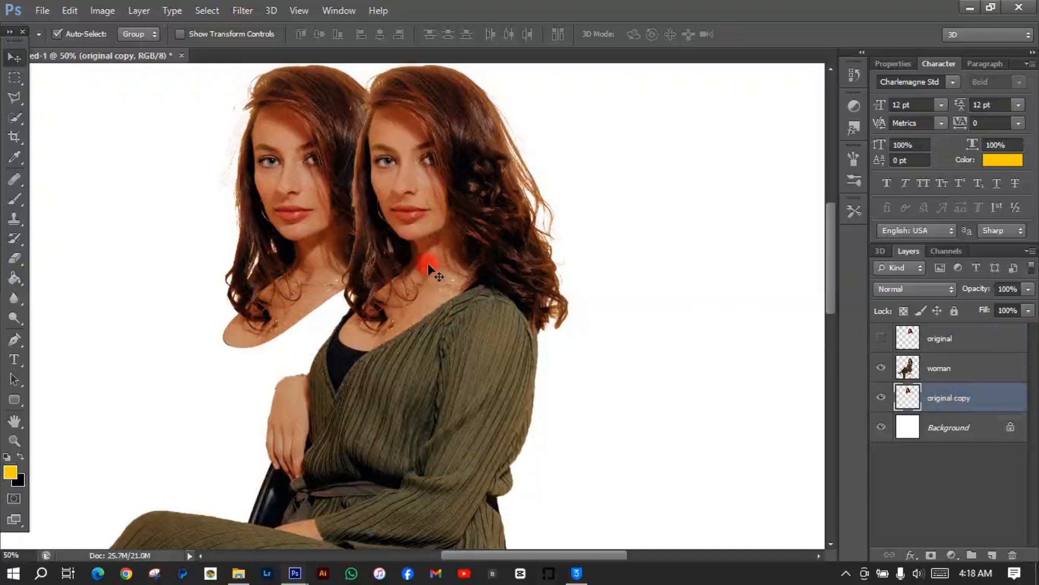
drag(292, 225, 293, 241)
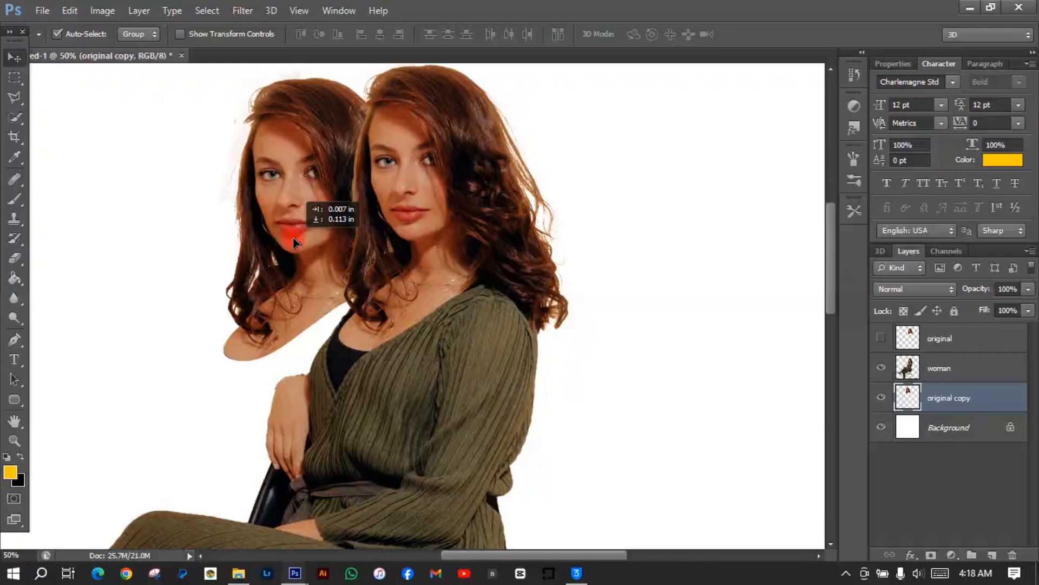
drag(294, 241, 294, 241)
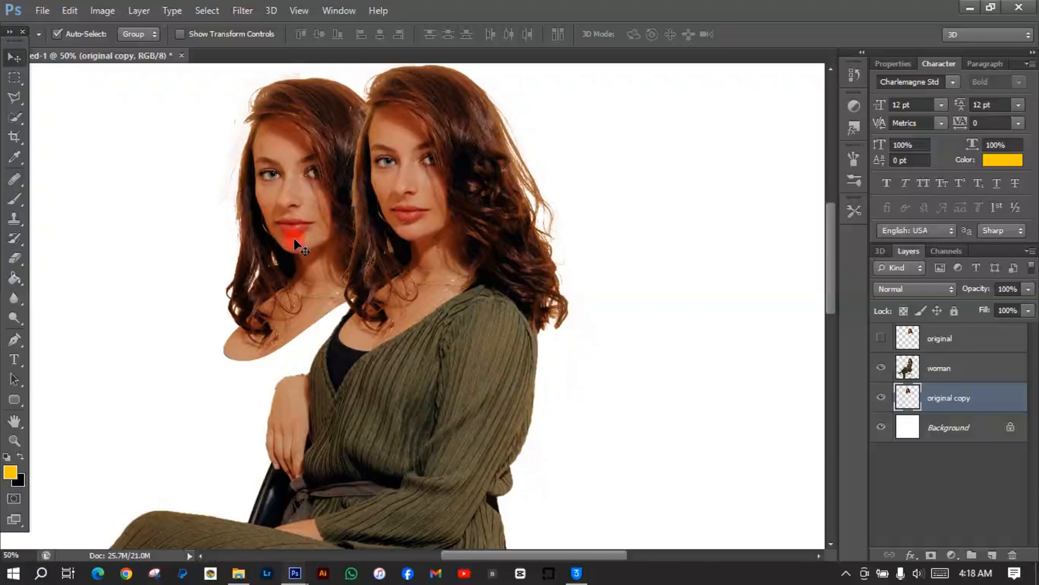
Scale the copied head to about 82.7% width and 89.1% height
key(ctrl+t)
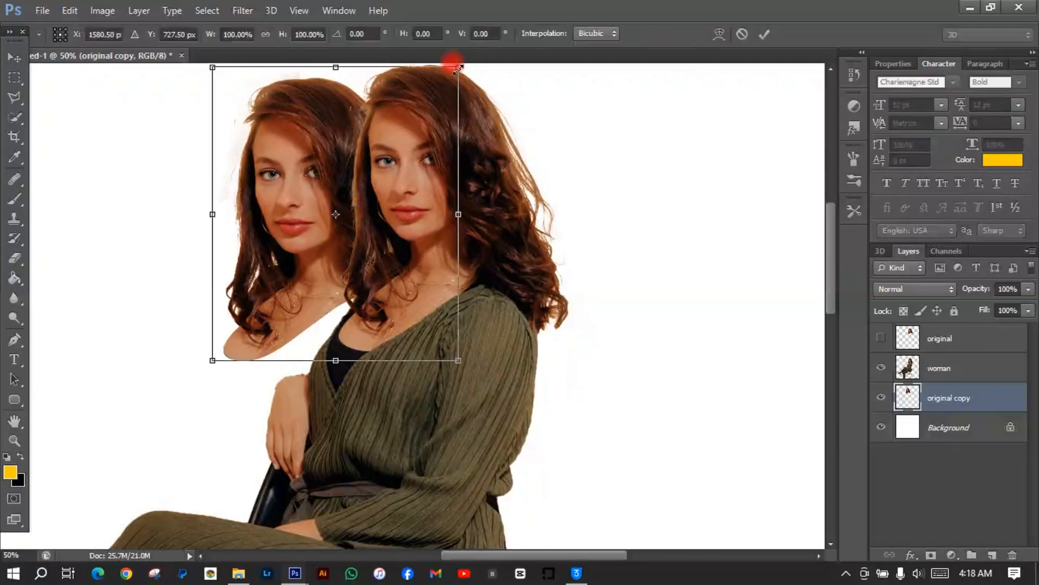
drag(451, 79, 447, 84)
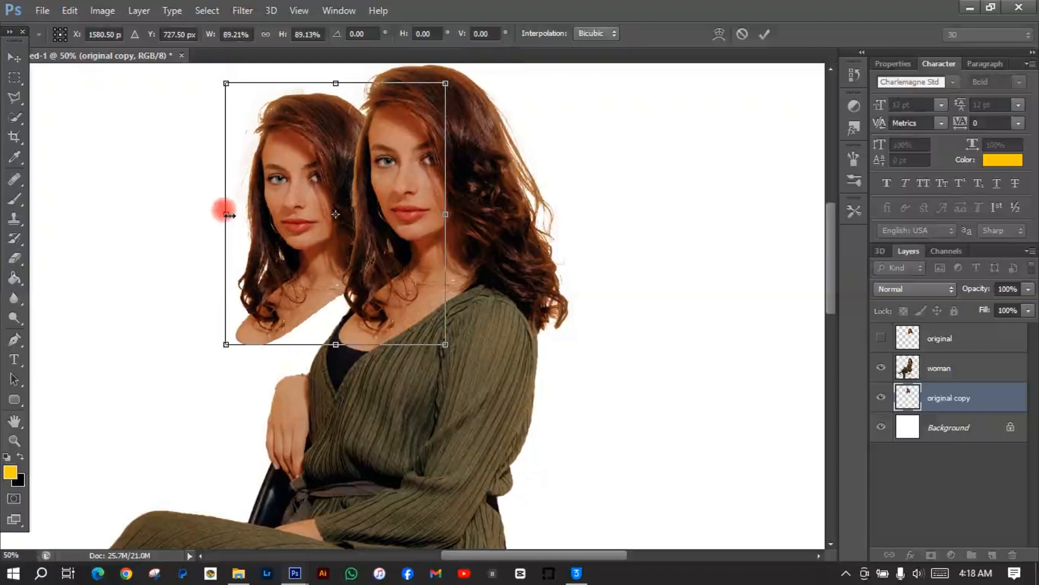
drag(226, 215, 241, 216)
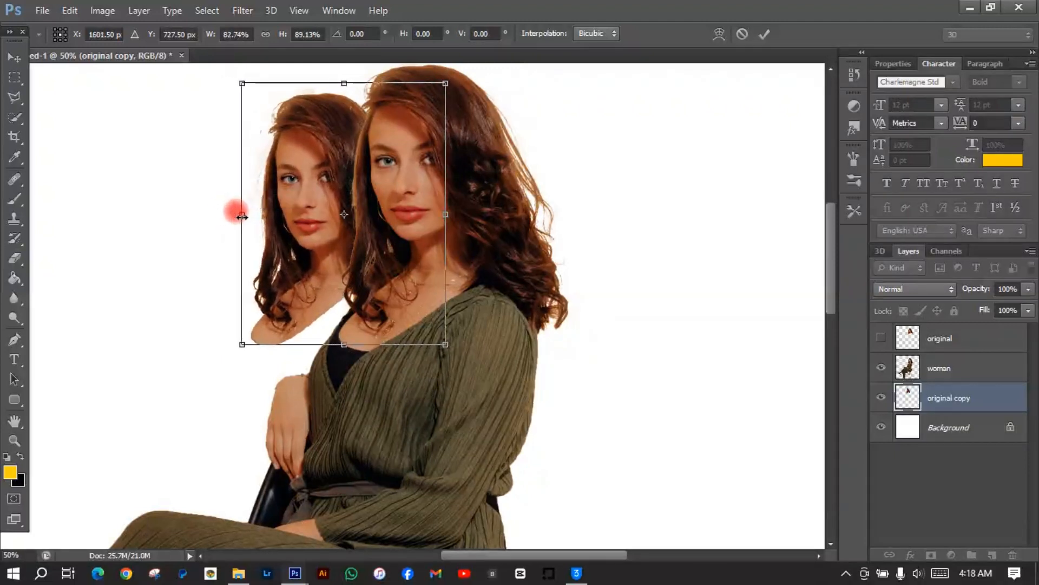
key(Return)
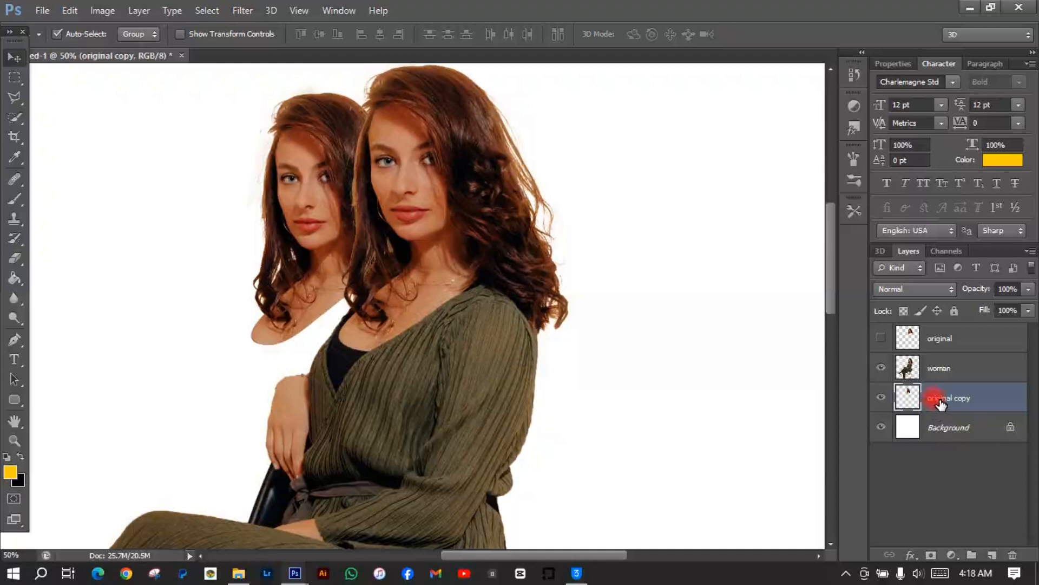
Duplicate the scaled head and place one copy farther left and slightly lower, stacked behind the other heads
key(ctrl+j)
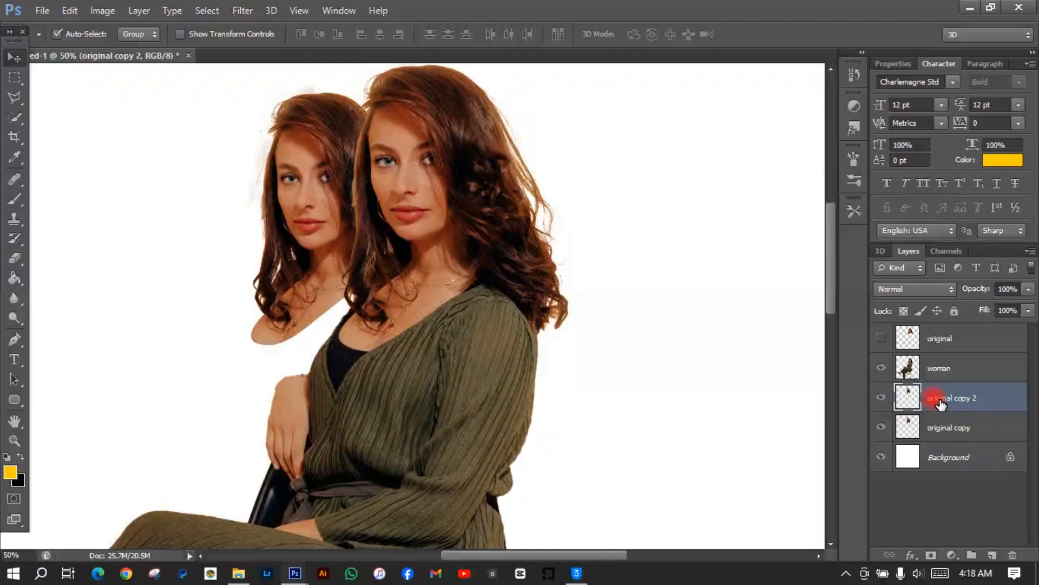
drag(940, 403, 940, 428)
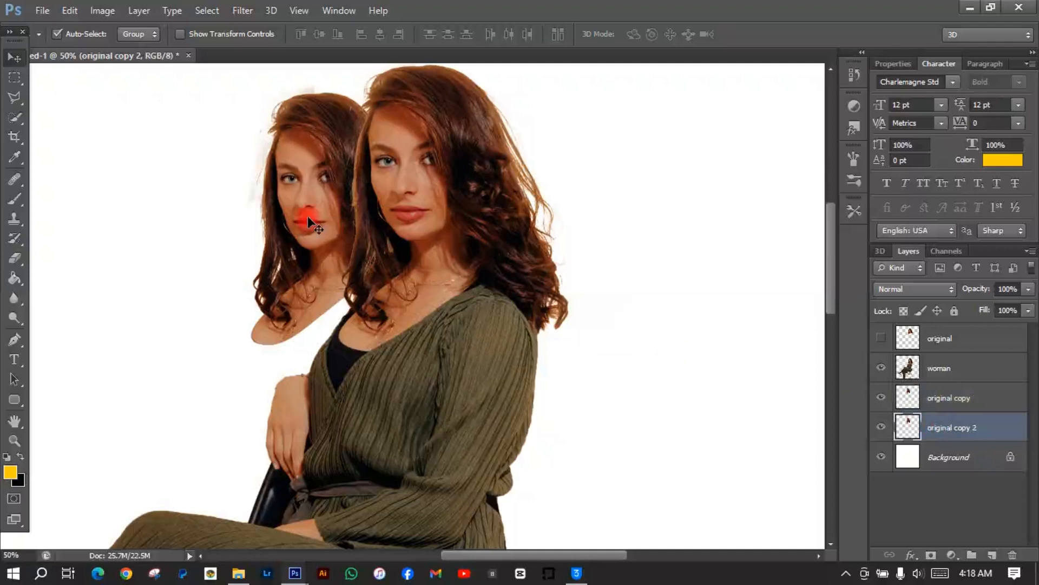
drag(310, 216, 210, 229)
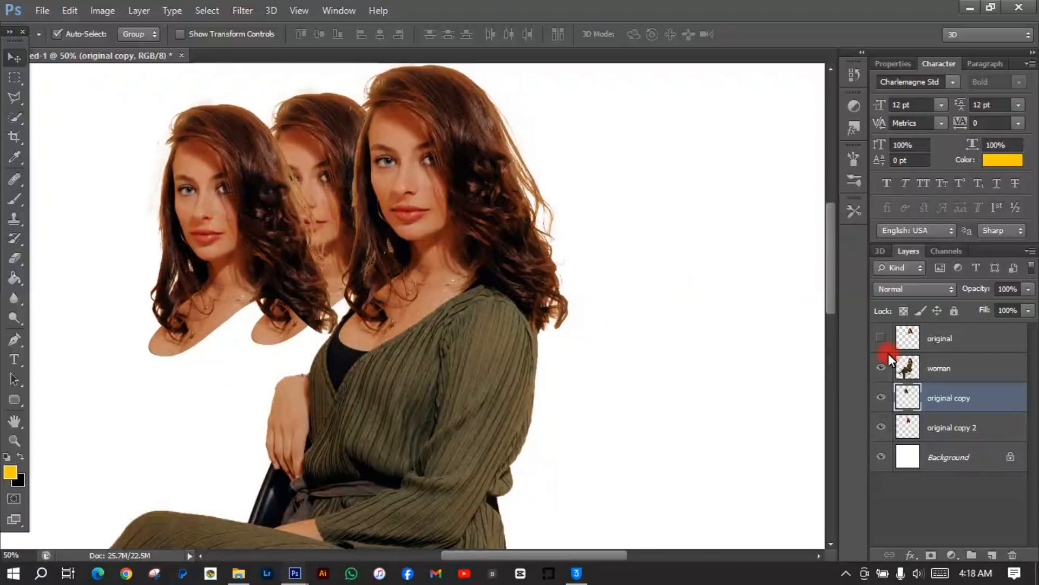
drag(951, 401, 956, 431)
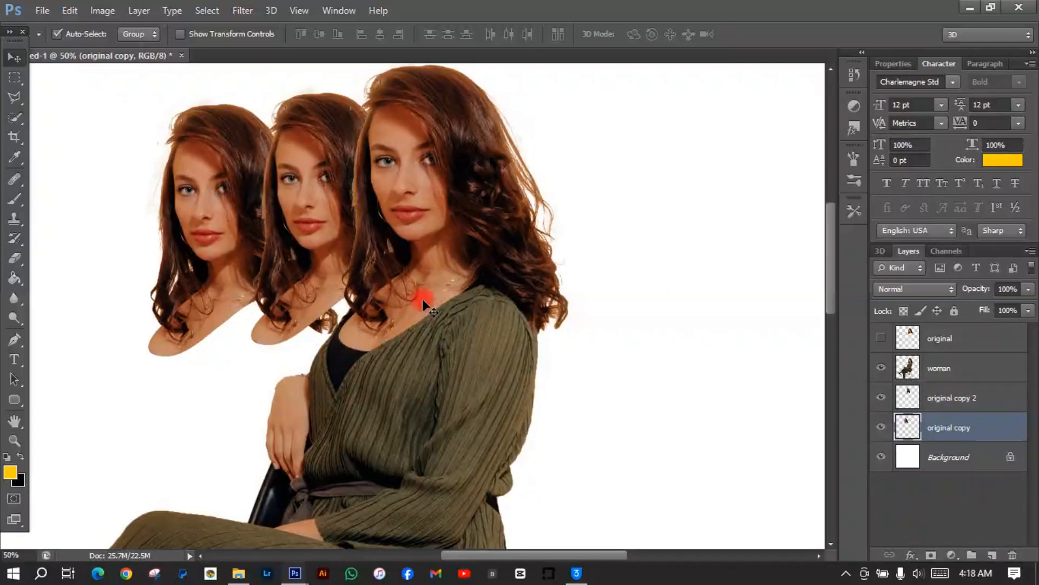
drag(231, 241, 228, 252)
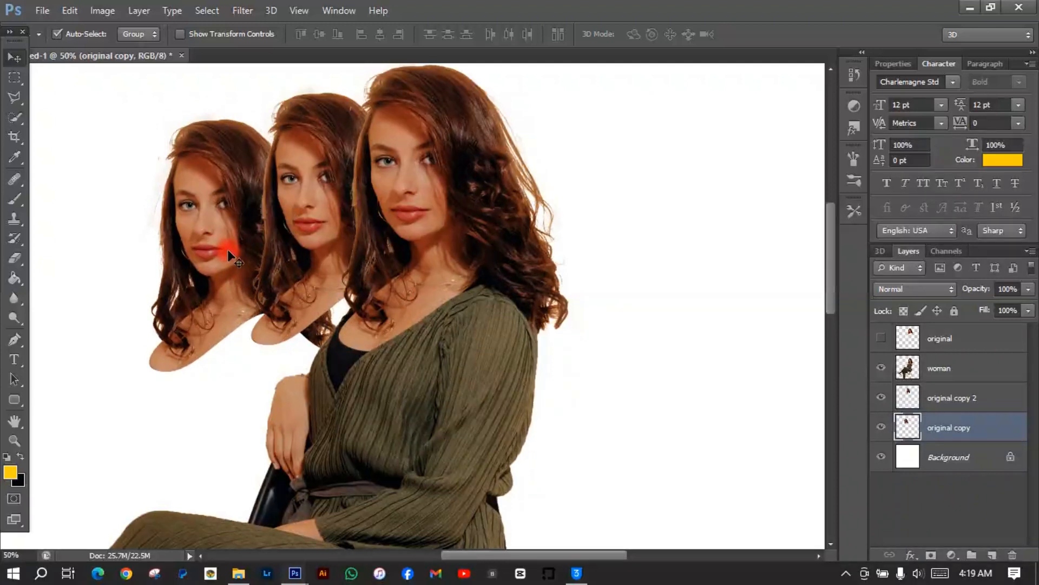
Scale the leftmost head to about 82.9% width and 92.9% height, and nudge it up 8 px
key(ctrl+t)
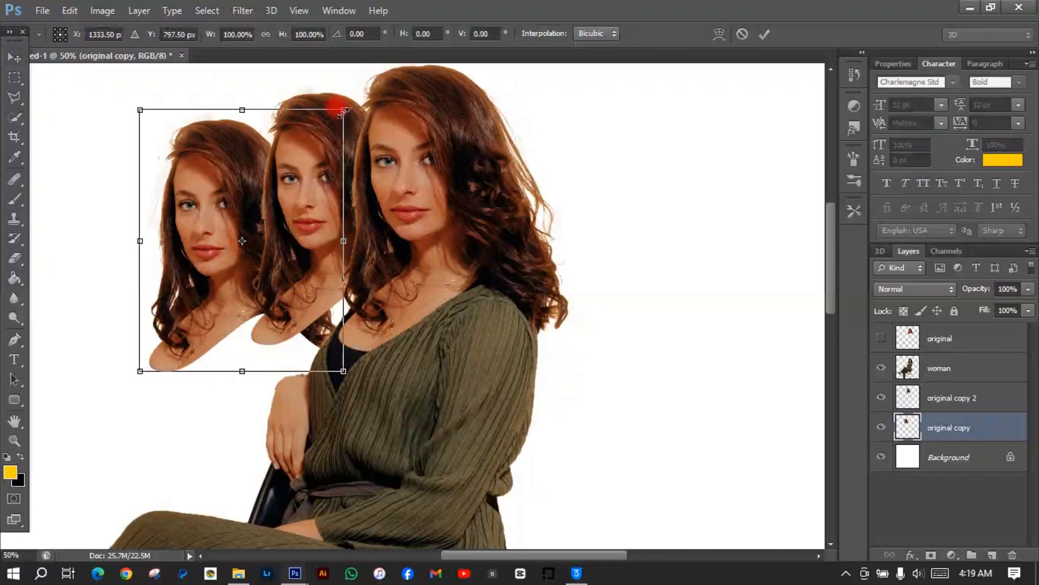
drag(343, 110, 336, 119)
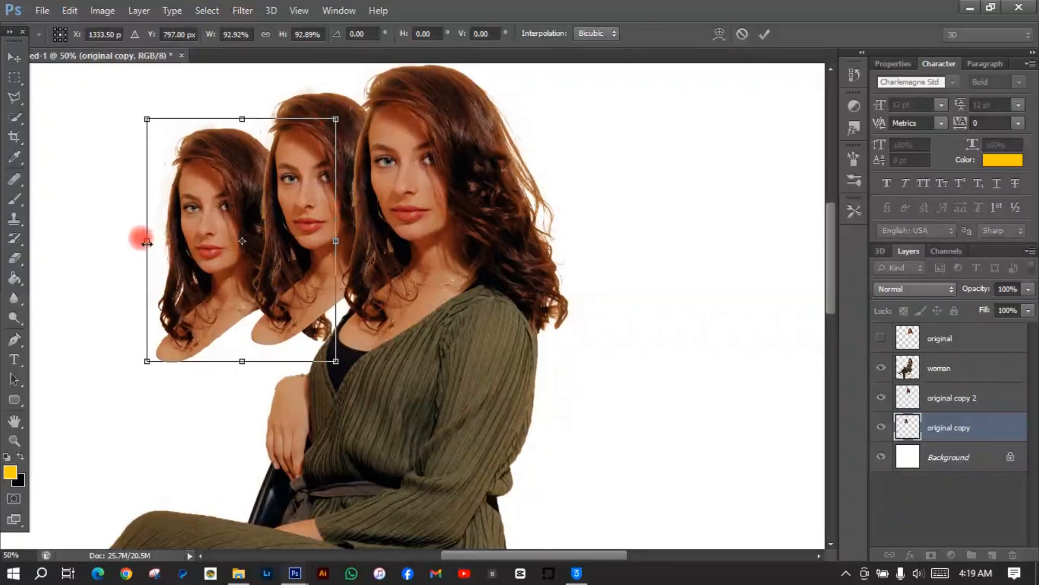
drag(147, 243, 168, 244)
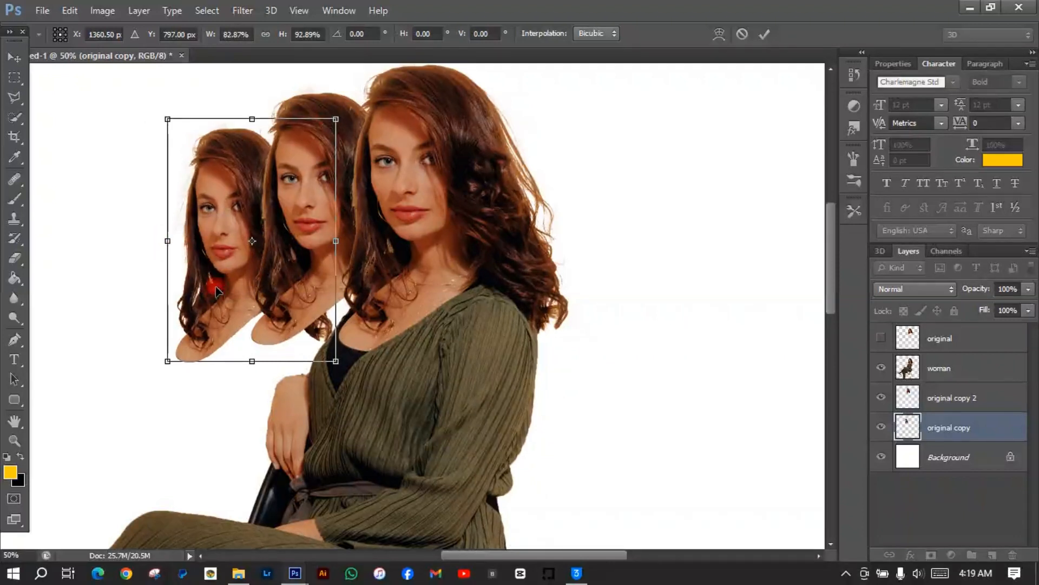
key(Up)
key(Up)
key(Up)
key(Up)
key(Up)
key(Up)
key(Up)
key(Up)
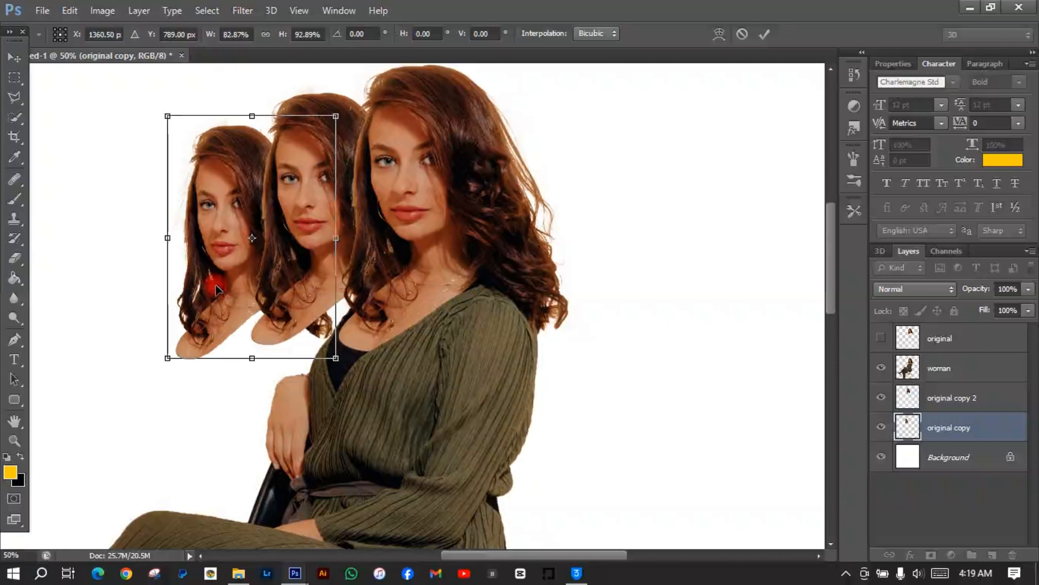
double_click(215, 284)
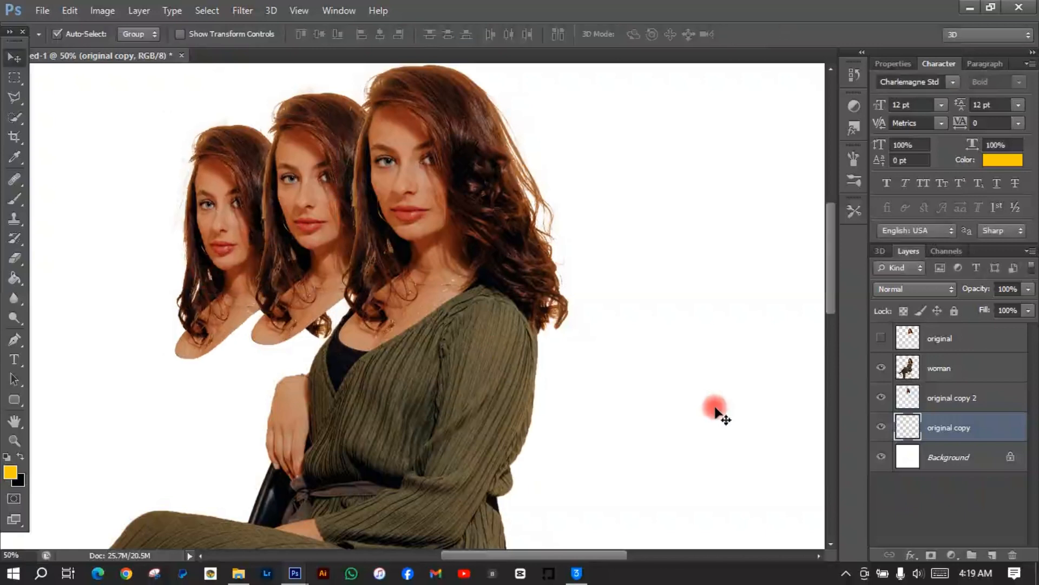
Duplicate the third head and place one copy farther left and slightly lower, stacked just above the Background layer
click(942, 432)
key(ctrl+j)
drag(942, 431, 940, 466)
drag(229, 244, 123, 254)
drag(972, 427, 964, 459)
drag(121, 249, 143, 261)
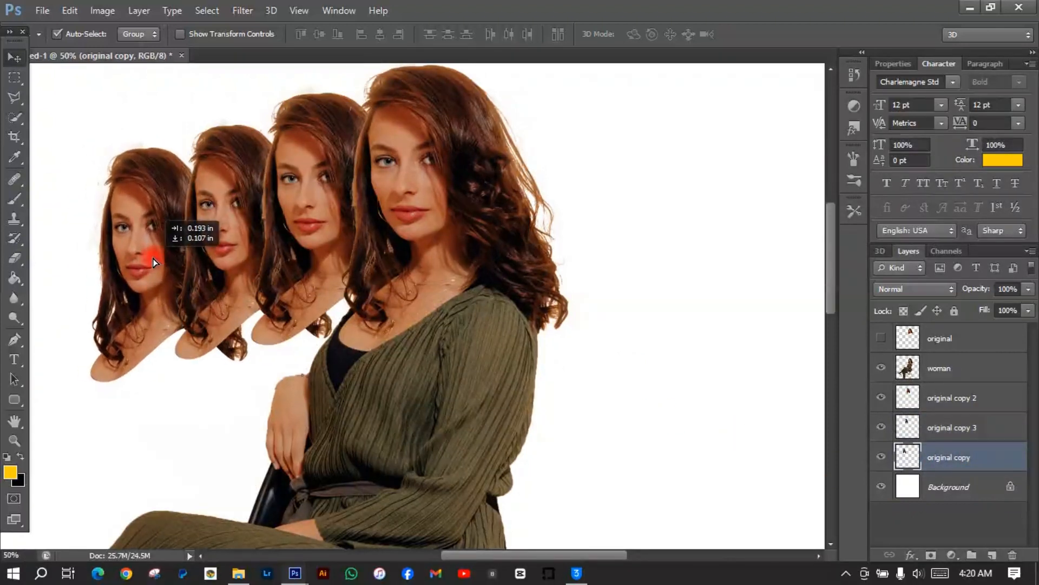
Scale the fourth head to about 71.9% width and 87.2% height, and position it beside the third head
key(ctrl+t)
drag(82, 139, 95, 155)
drag(95, 261, 119, 260)
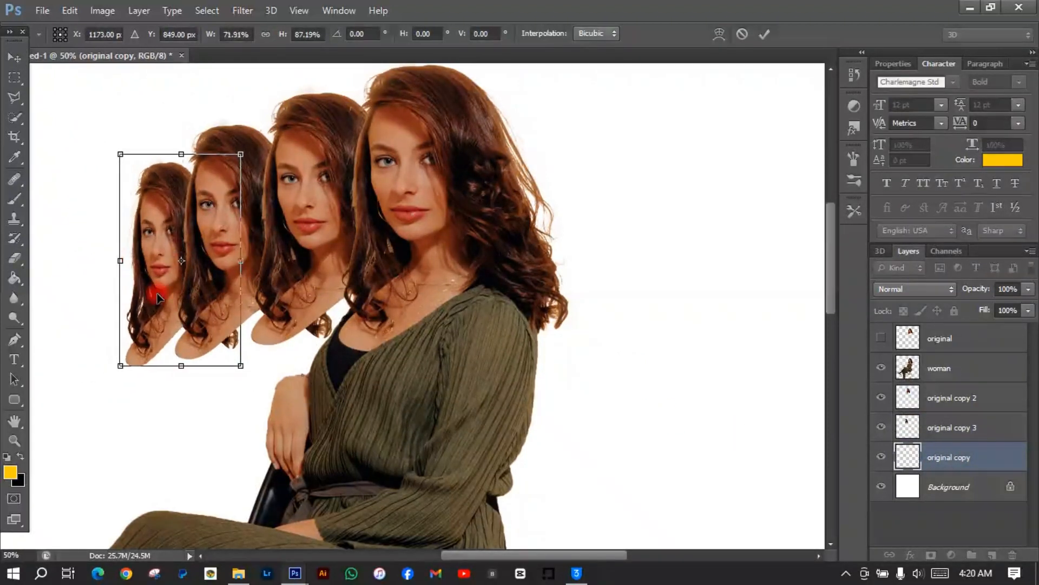
drag(175, 300, 113, 270)
key(Return)
Duplicate the fourth head and place the duplicate farther left and slightly lower, stacked behind it
key(ctrl+j)
drag(958, 460, 955, 490)
drag(107, 289, 73, 308)
drag(557, 556, 517, 556)
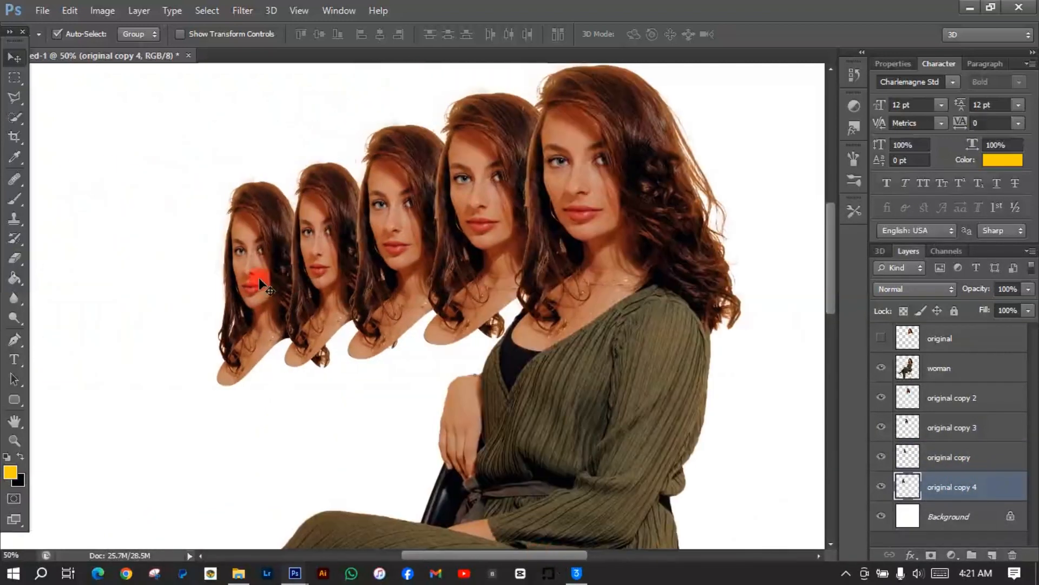
Squeeze the fifth head to a narrow width and reduce its height so it continues the shrinking row
key(ctrl+t)
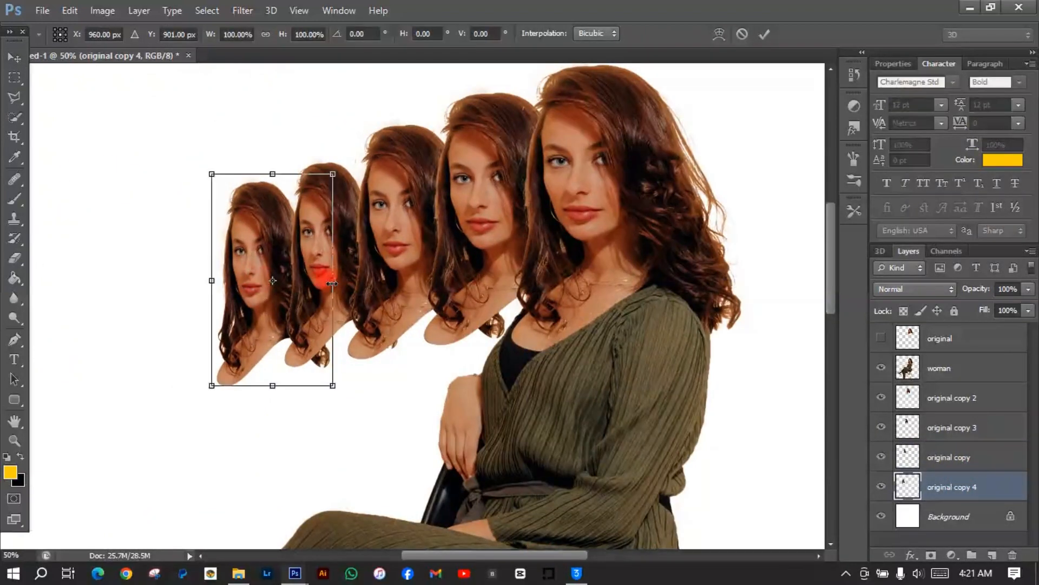
drag(338, 280, 275, 281)
drag(269, 171, 260, 208)
drag(237, 257, 249, 253)
key(Return)
Duplicate the narrow fifth head and place one copy farther left and slightly lower as the sixth head
key(ctrl+j)
drag(935, 486, 938, 529)
drag(263, 279, 209, 294)
Scale the sixth head to about 85.5% and squeeze it into a thinner strip
key(ctrl+t)
drag(174, 209, 179, 210)
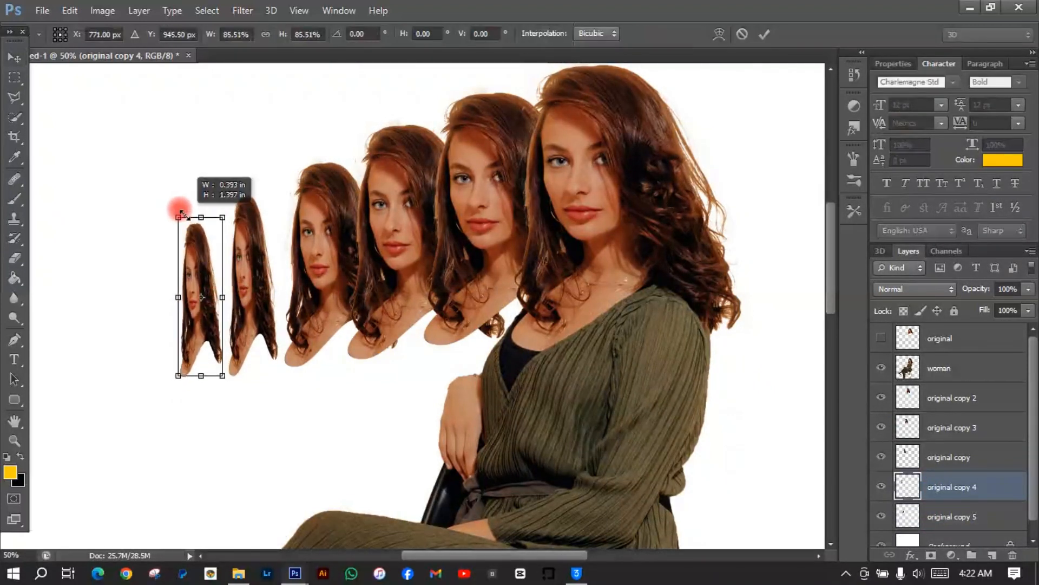
drag(225, 296, 203, 301)
drag(193, 347, 209, 388)
key(Return)
Duplicate the sixth head farther left, scale the duplicate to about 93% height, and squeeze it into a thin sliver
key(ctrl+j)
drag(209, 315, 178, 321)
key(ctrl+t)
drag(189, 225, 188, 230)
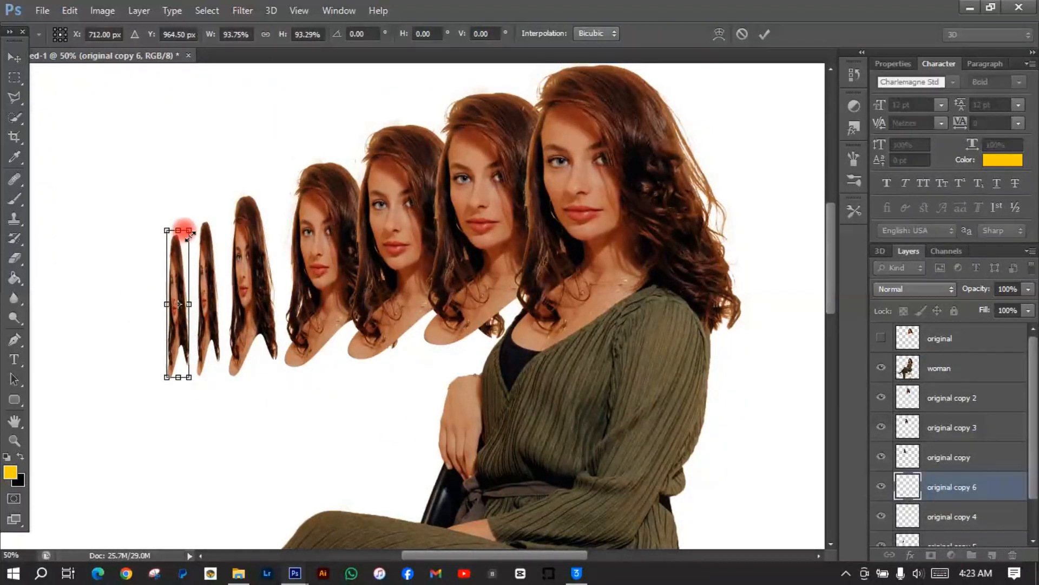
drag(168, 304, 182, 303)
key(Return)
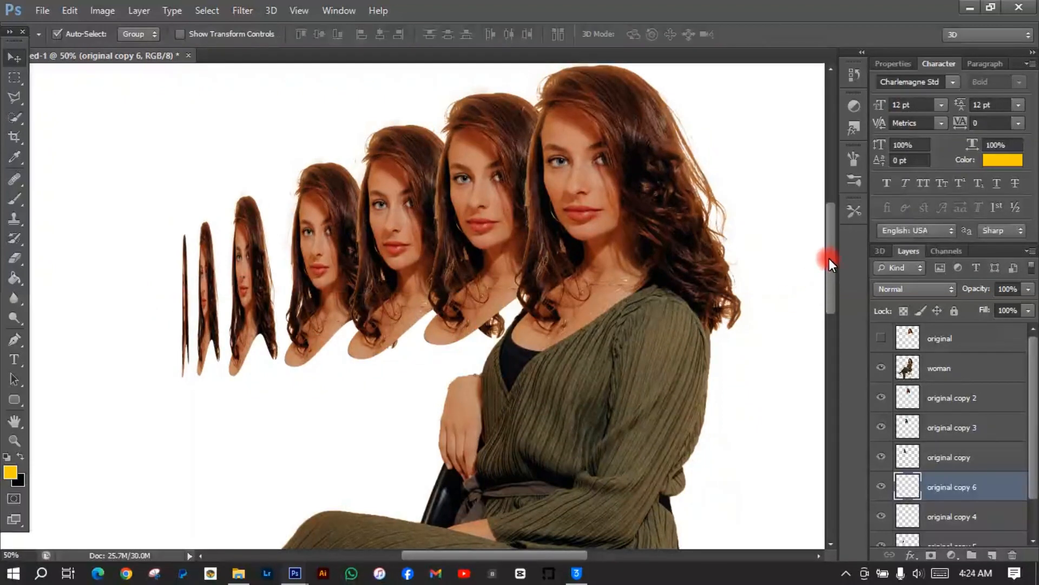
Group all six head copy layers, from original copy 2 down to original copy 5, into one layer group
drag(830, 258, 827, 277)
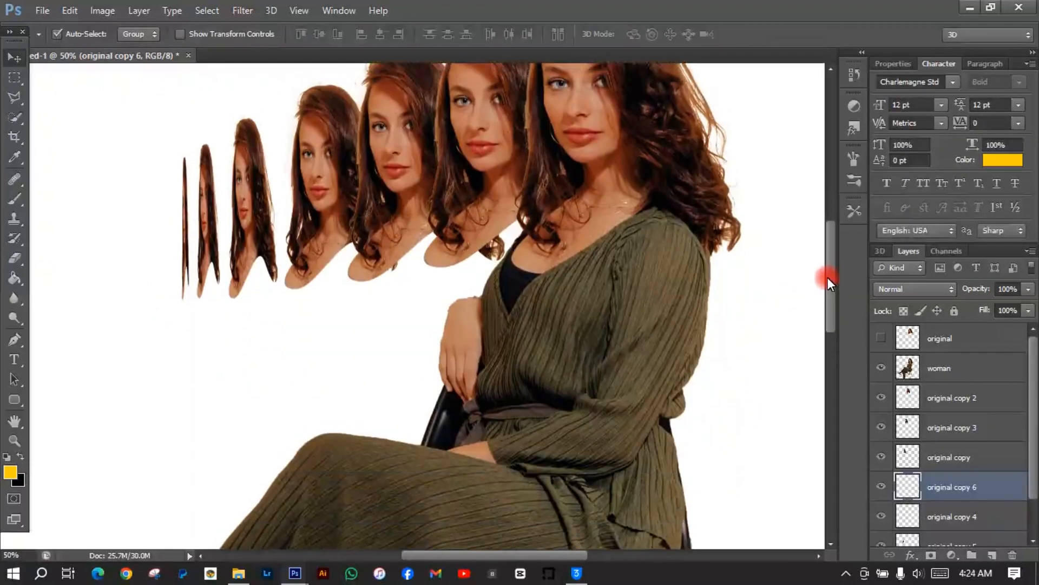
click(1003, 406)
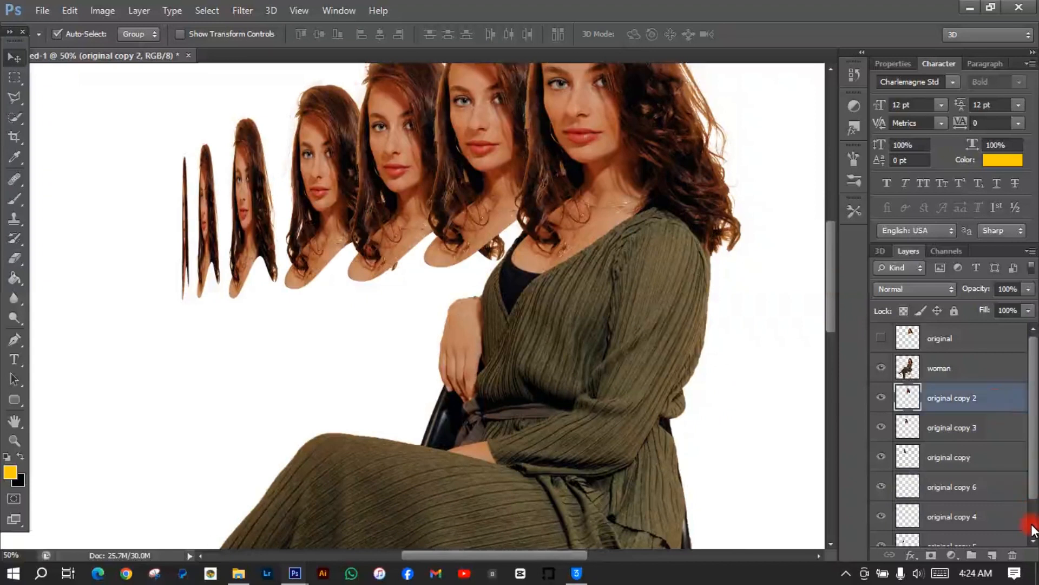
click(1033, 542)
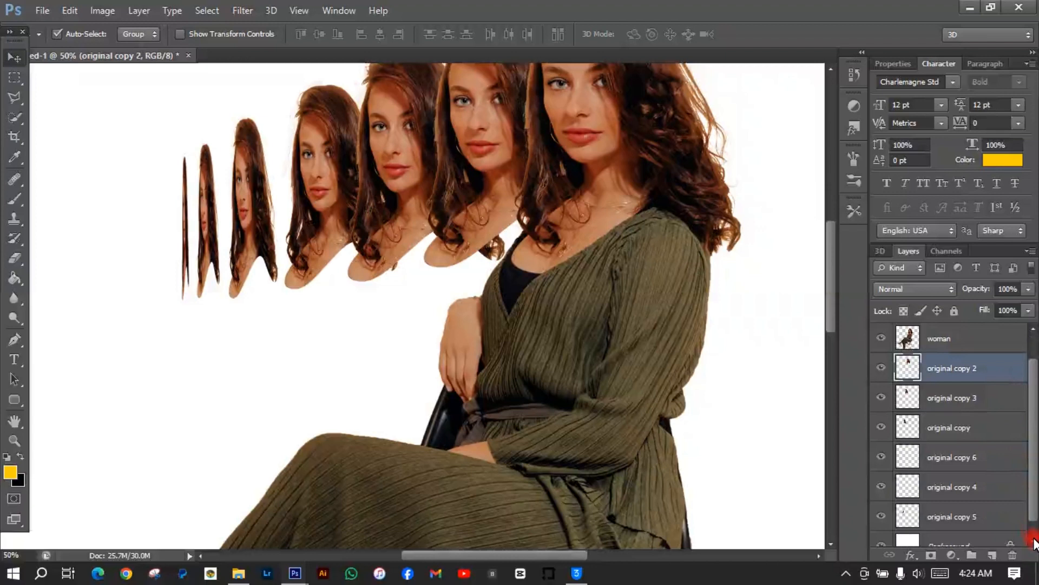
shift+click(983, 518)
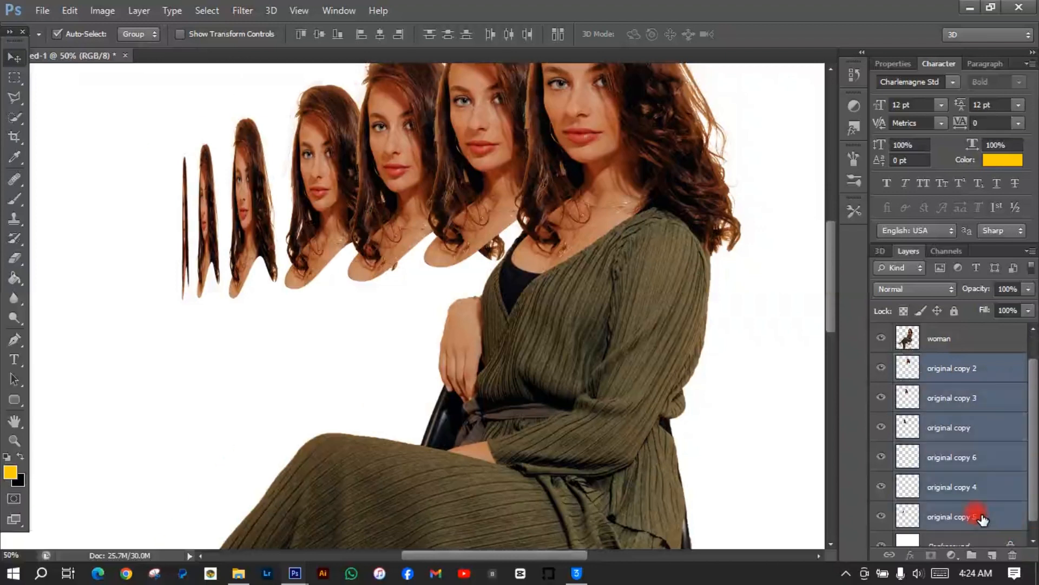
key(ctrl+g)
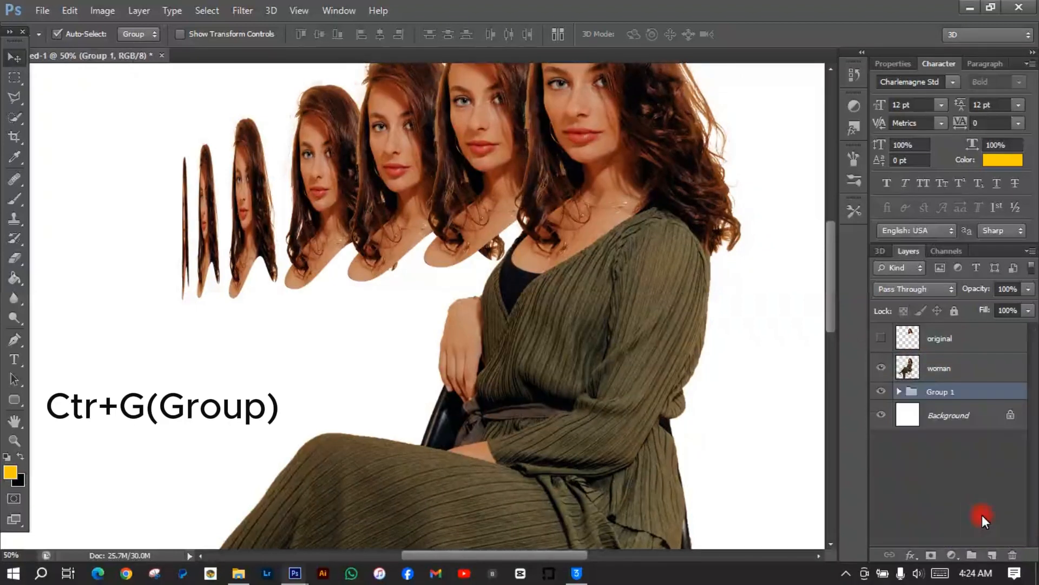
Rename the new layer group as "left heads"
double_click(945, 393)
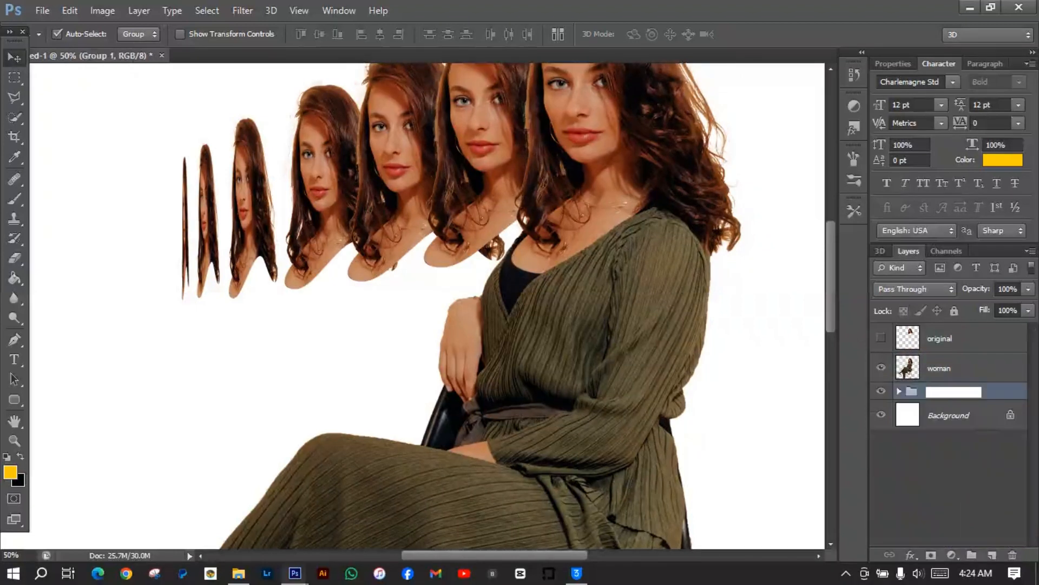
text(r)
text(left)
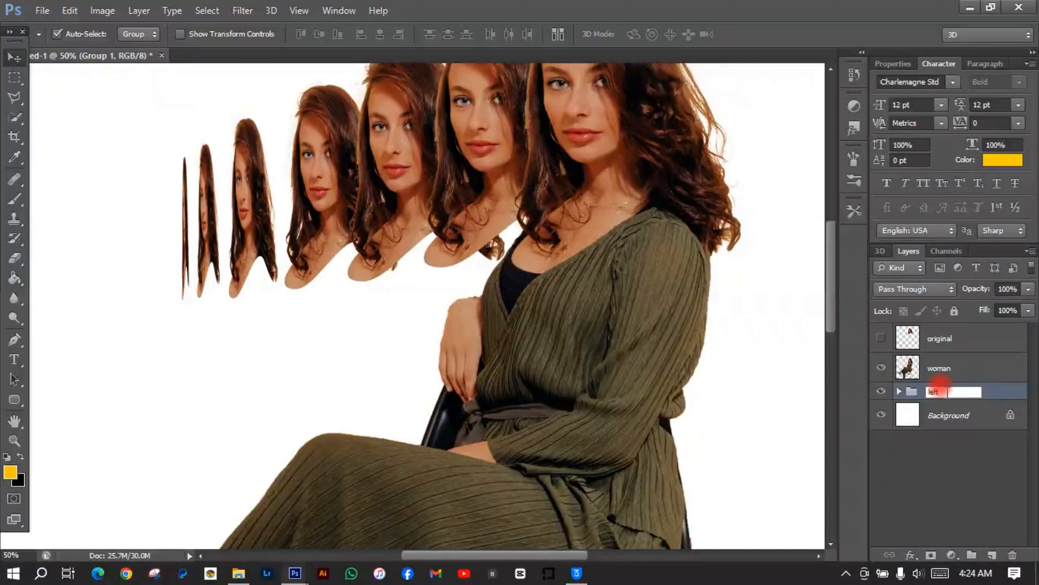
text( heads)
key(Return)
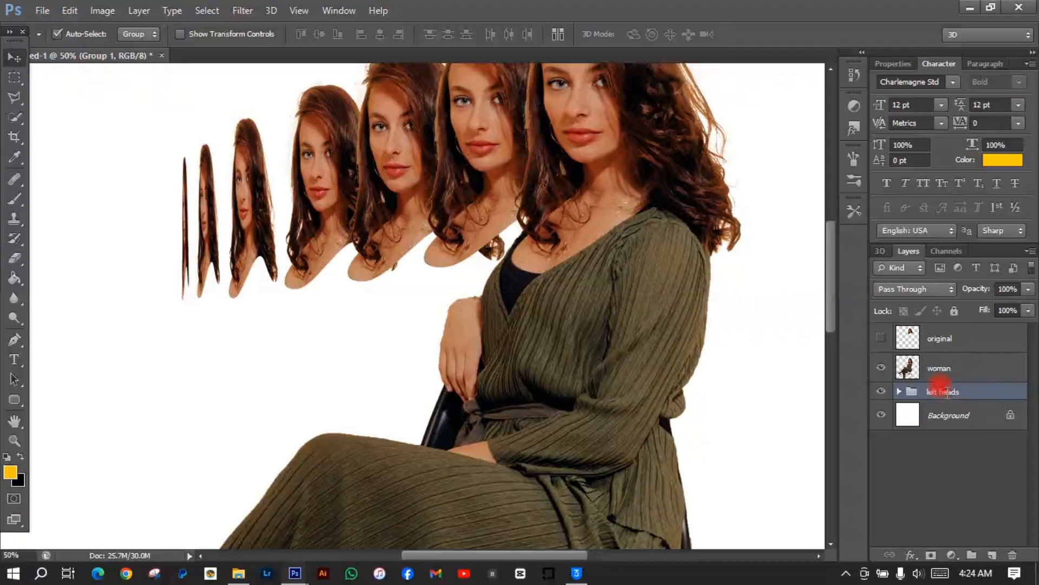
Identify the head layer with hair showing beside the woman's neckline and erase that stray hair from original copy 3
click(898, 391)
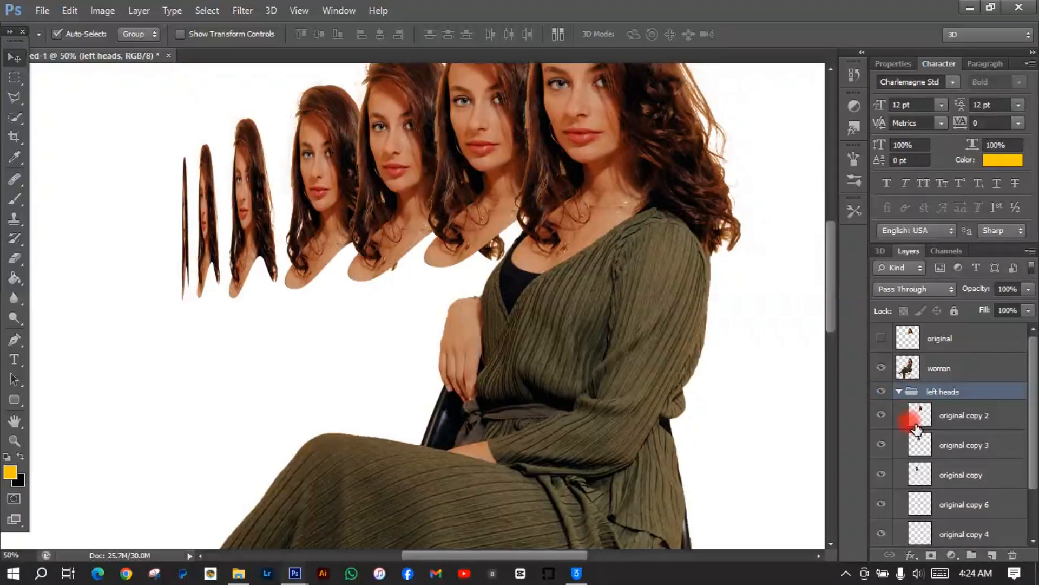
click(949, 425)
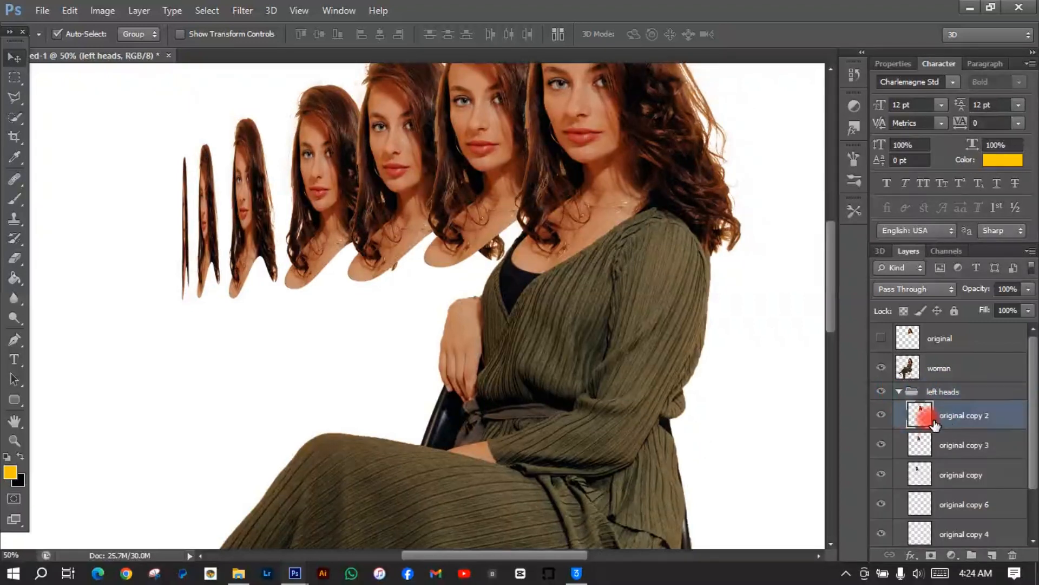
click(880, 417)
click(879, 417)
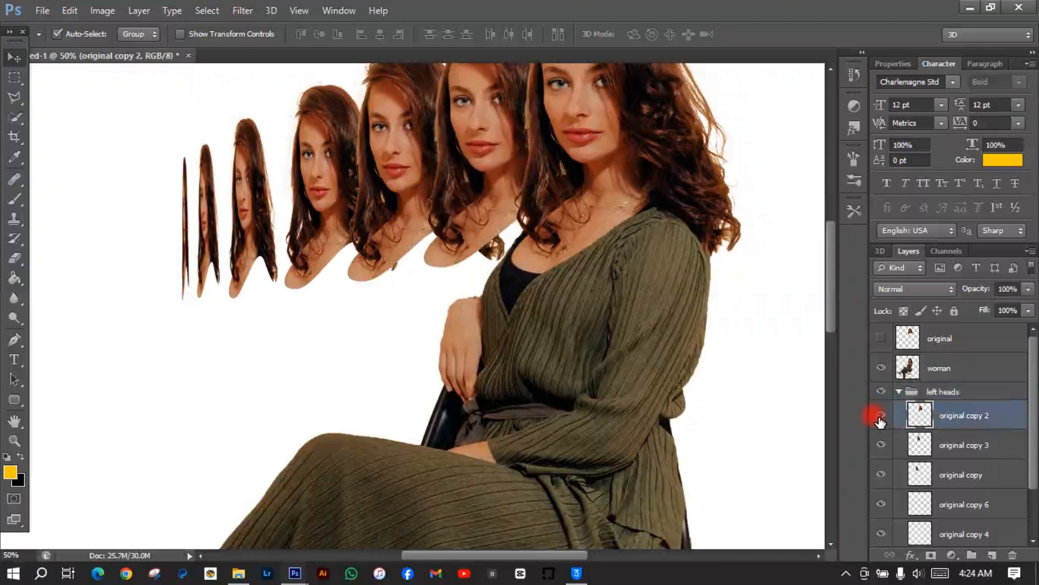
click(882, 443)
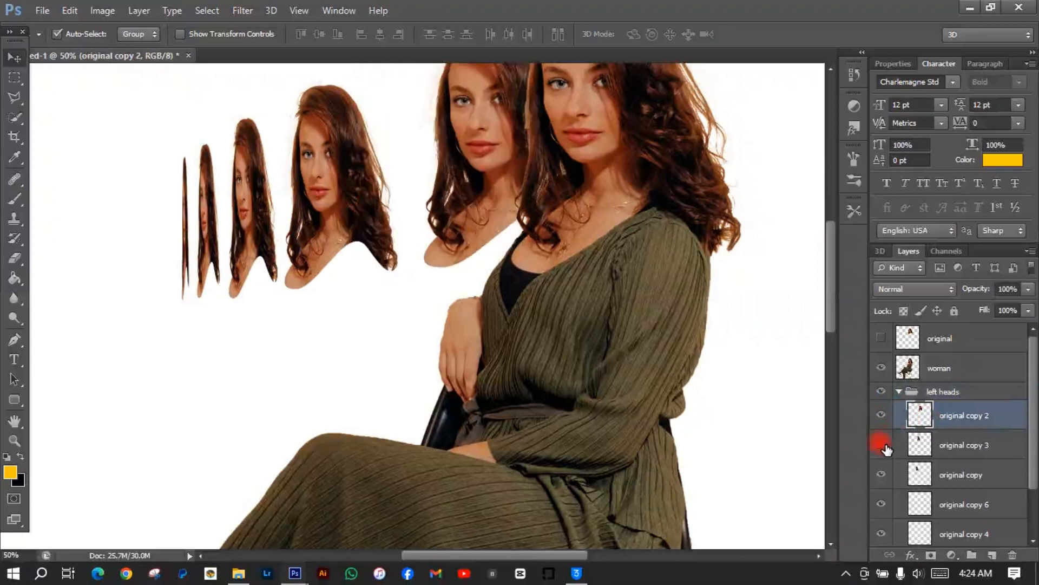
click(881, 445)
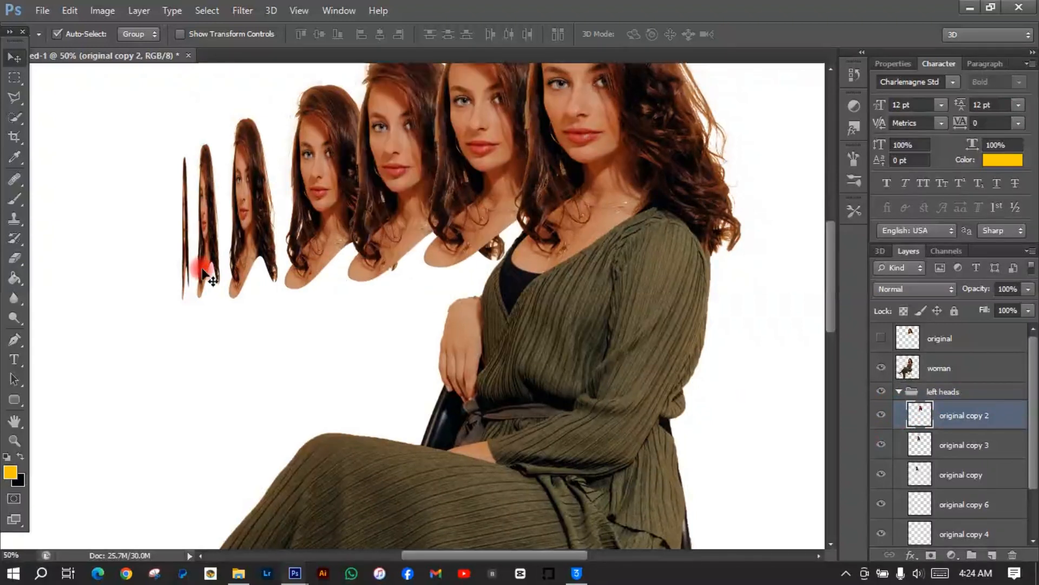
click(20, 264)
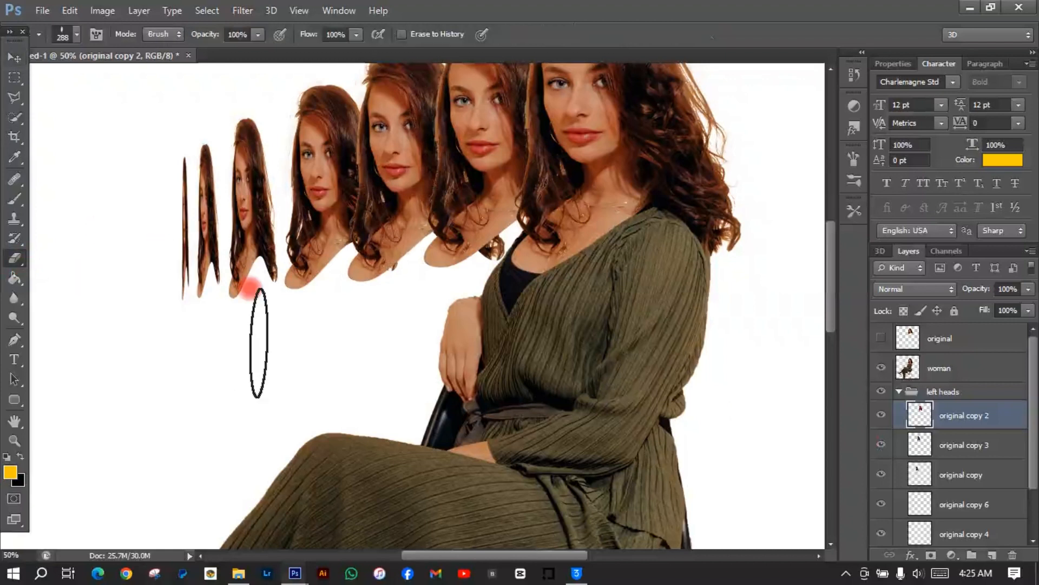
click(882, 445)
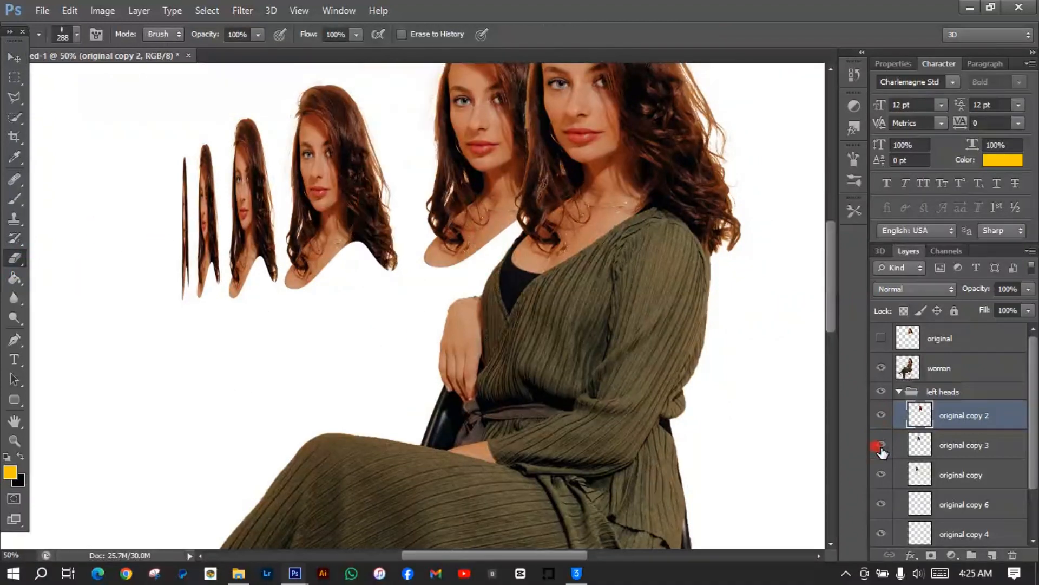
click(881, 445)
click(948, 451)
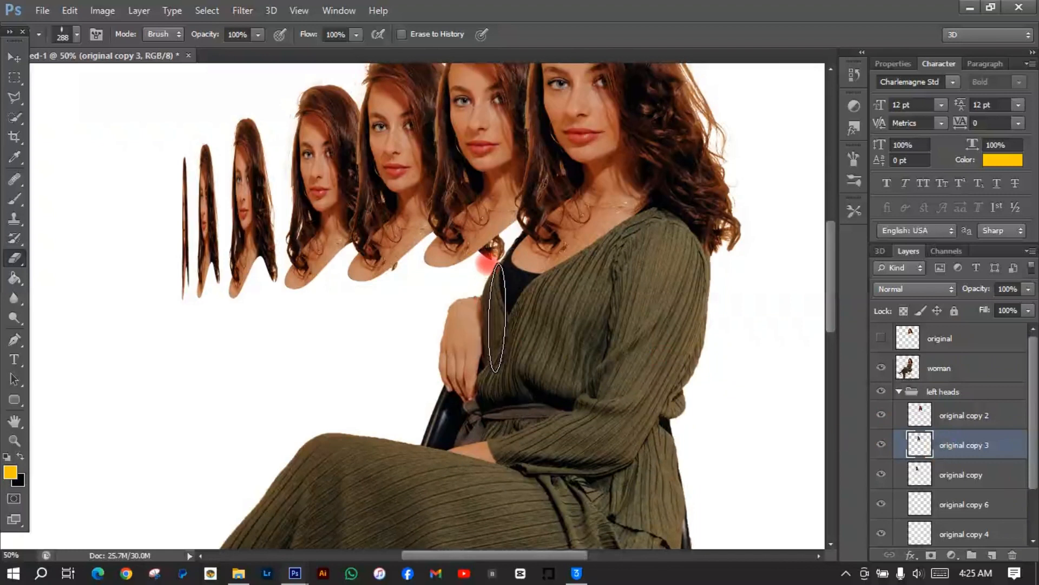
mouse_move(501, 296)
mouse_down()
mouse_move(485, 303)
mouse_move(506, 279)
mouse_move(469, 299)
mouse_move(506, 283)
mouse_move(799, 417)
mouse_up()
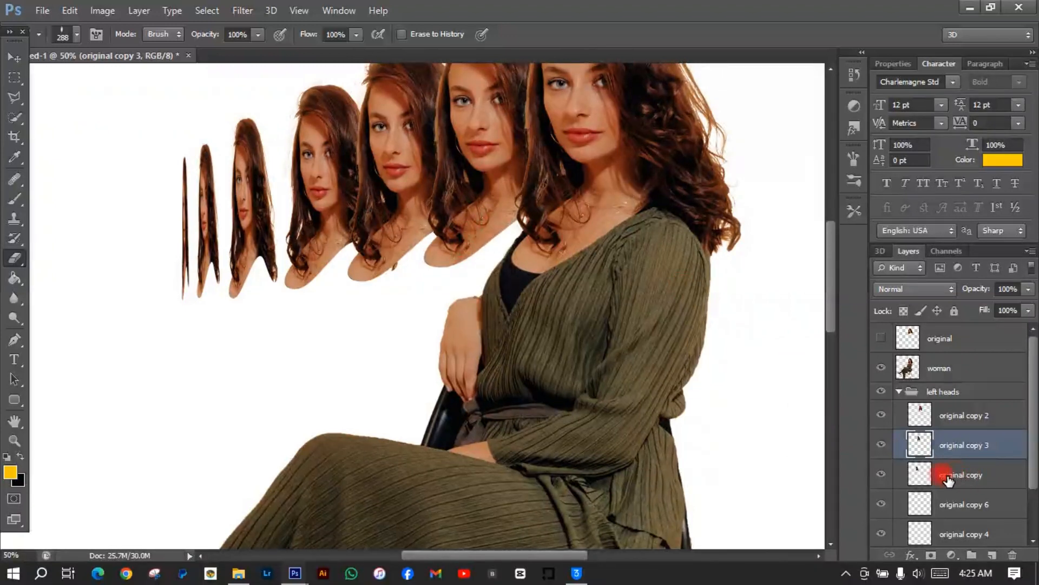
Erase the stray hair tip of the original copy head below its larger neighbour, and collapse the left heads group
click(881, 475)
click(881, 475)
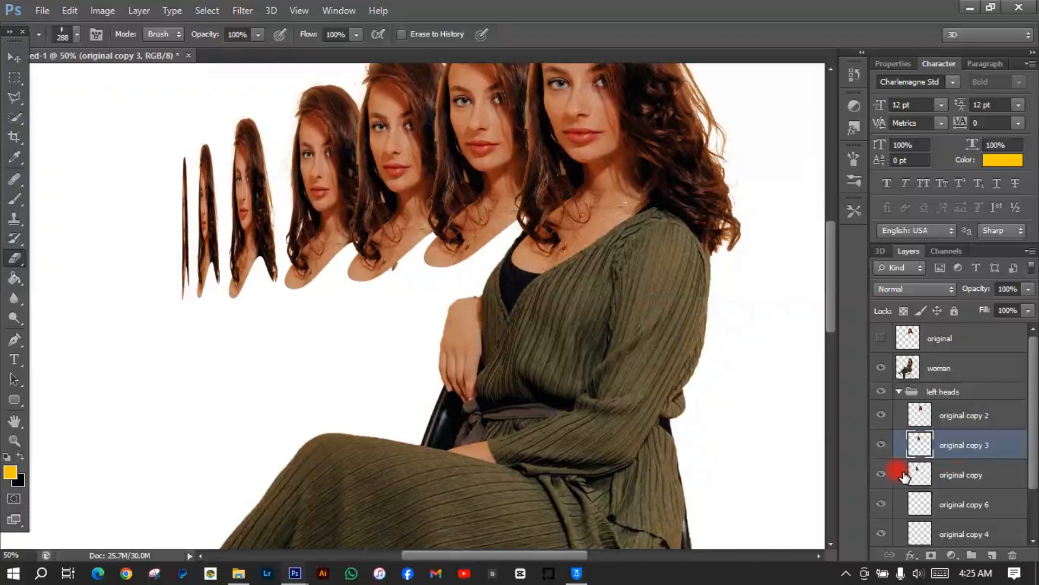
click(953, 476)
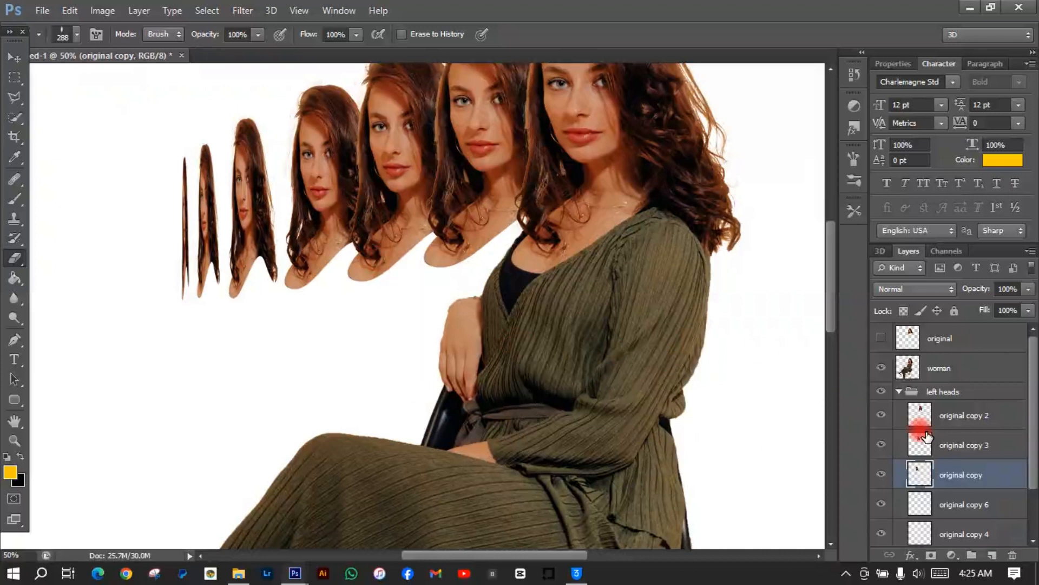
click(898, 393)
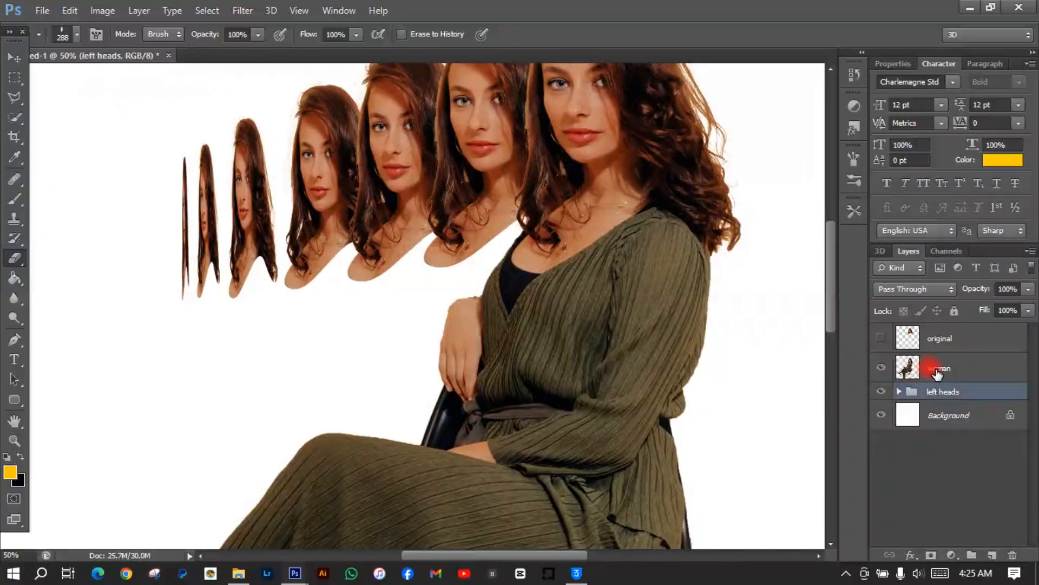
Show the original head layer and move its head to the right of the woman's own head, slightly higher and overlapping her hair
click(912, 341)
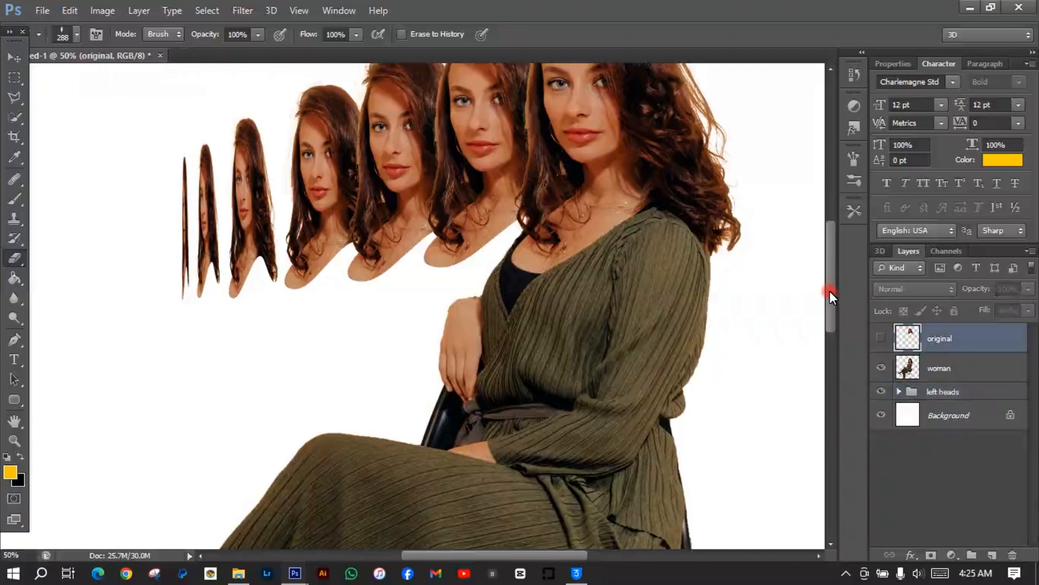
drag(829, 290, 827, 268)
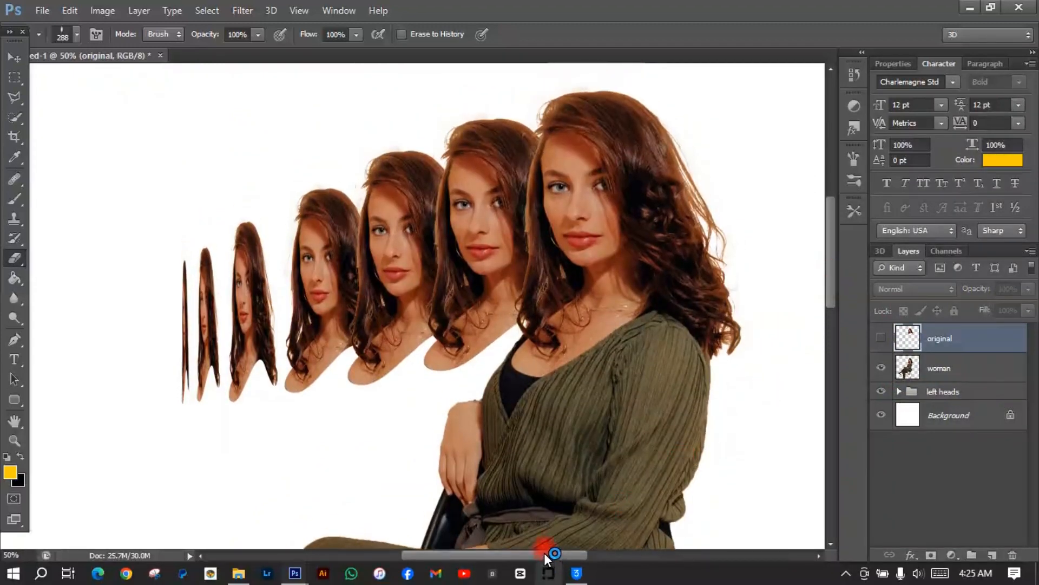
drag(550, 554, 582, 550)
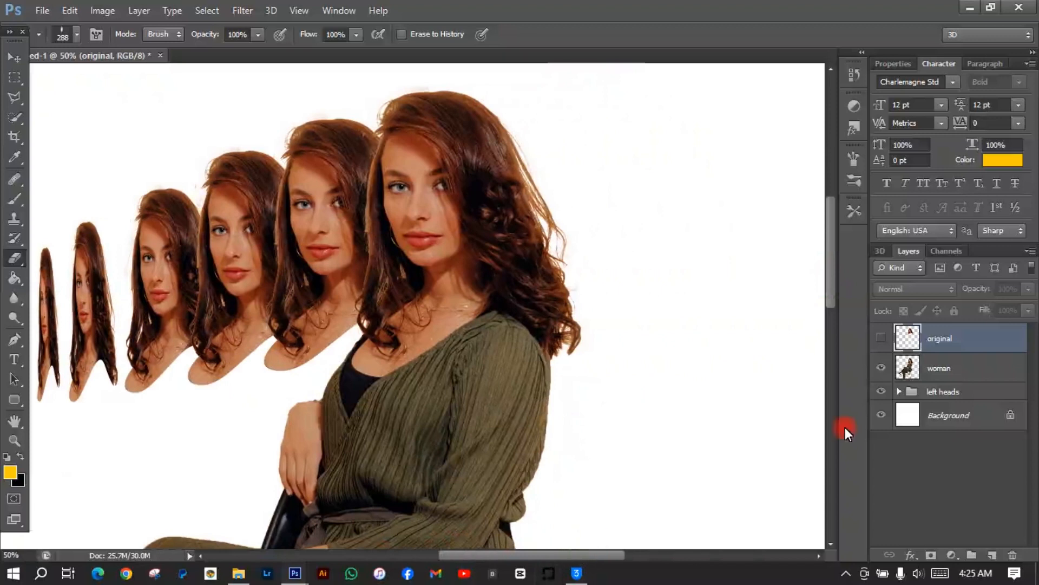
click(880, 340)
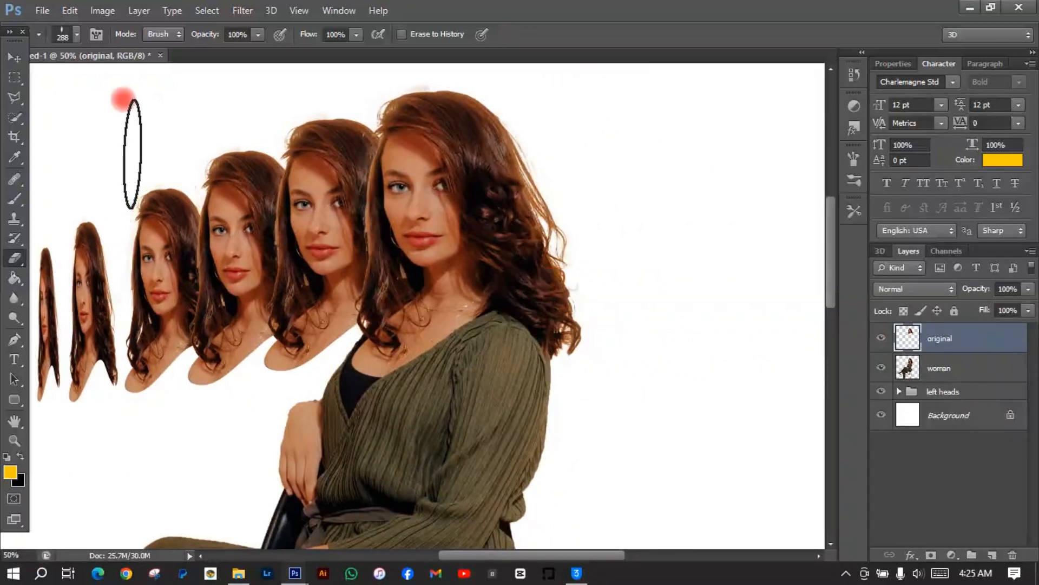
click(14, 57)
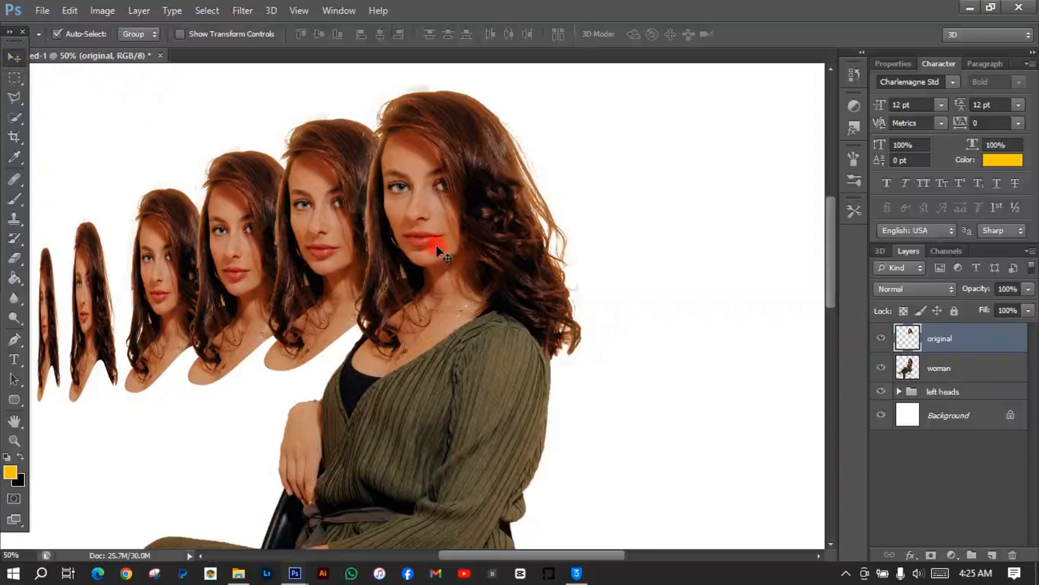
drag(464, 256, 592, 246)
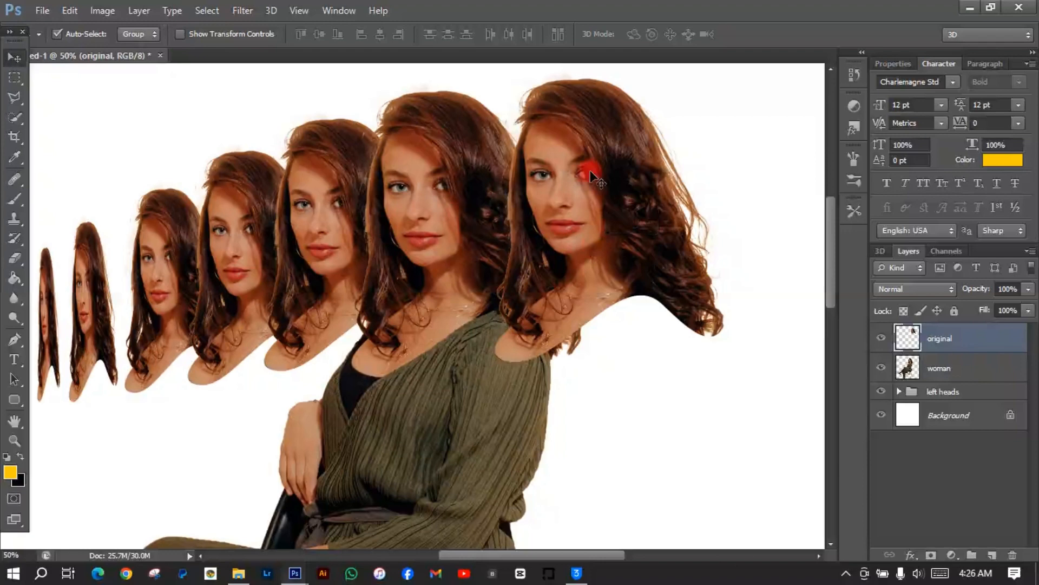
Trace the original head with the Pen tool from the hairline down along the cheek edge to the chin
key(ctrl+plus)
key(ctrl+plus)
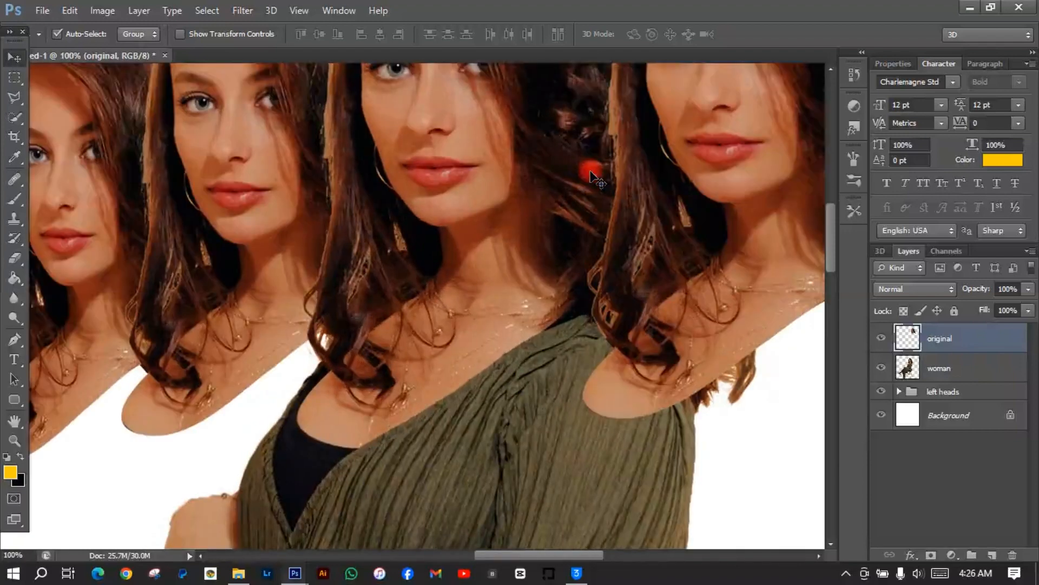
drag(550, 553, 604, 551)
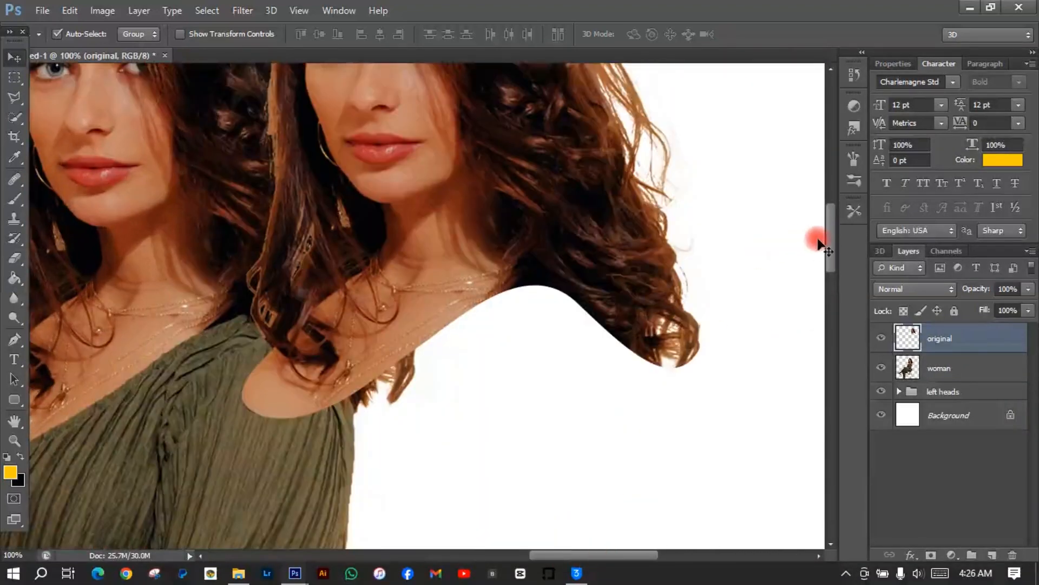
drag(833, 244, 832, 216)
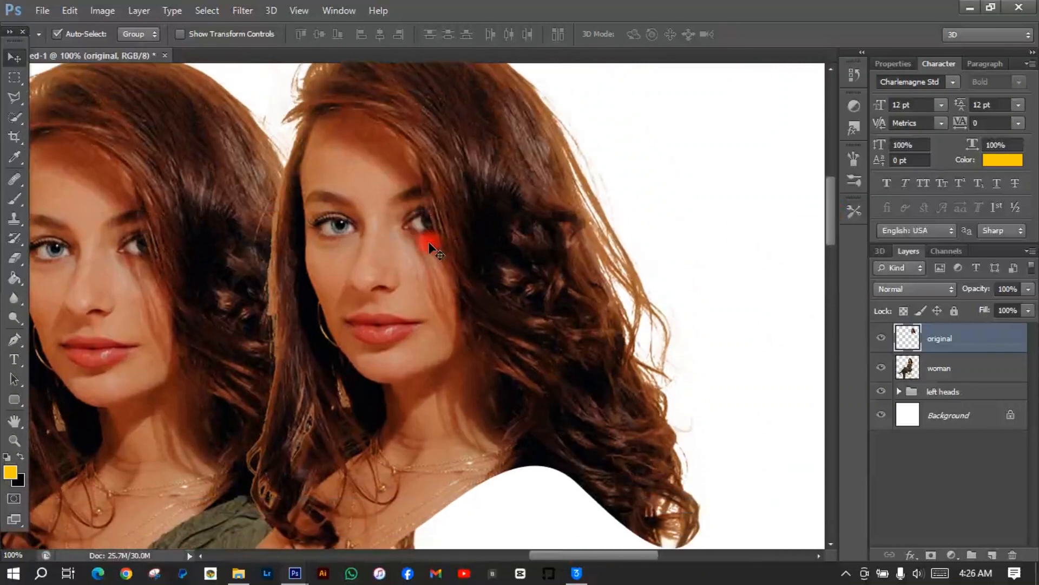
click(16, 341)
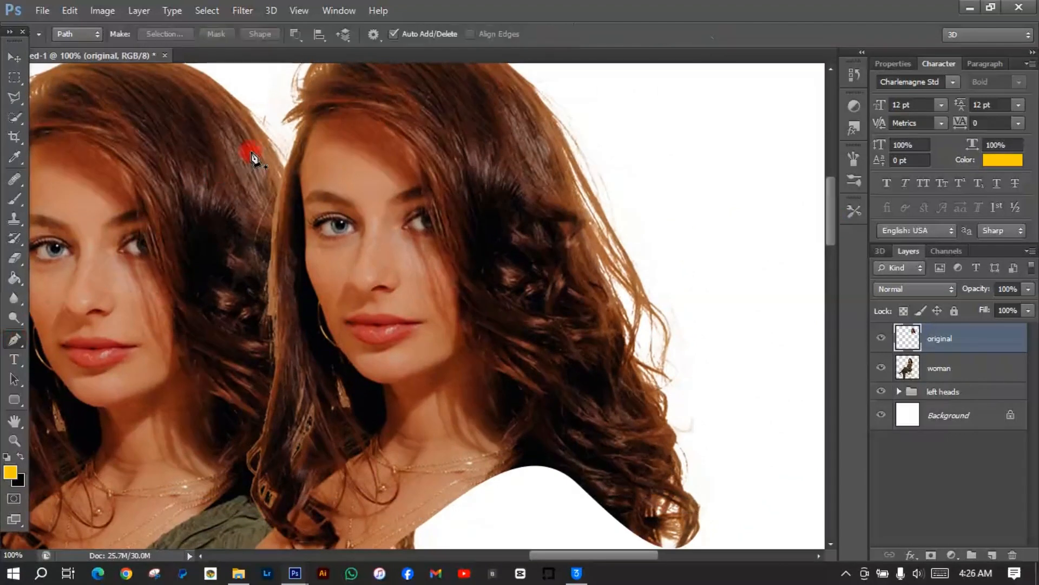
click(310, 129)
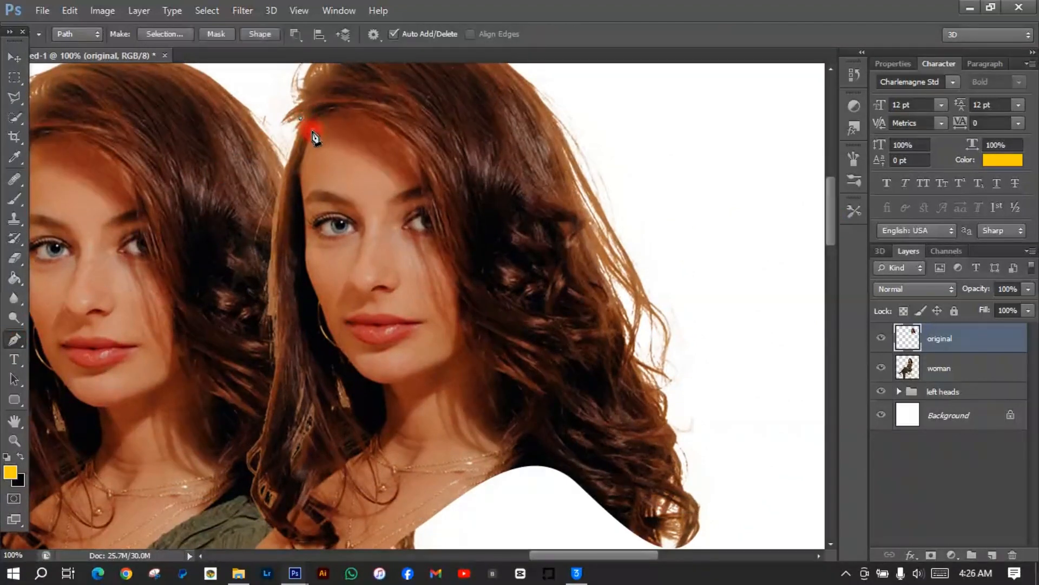
click(313, 130)
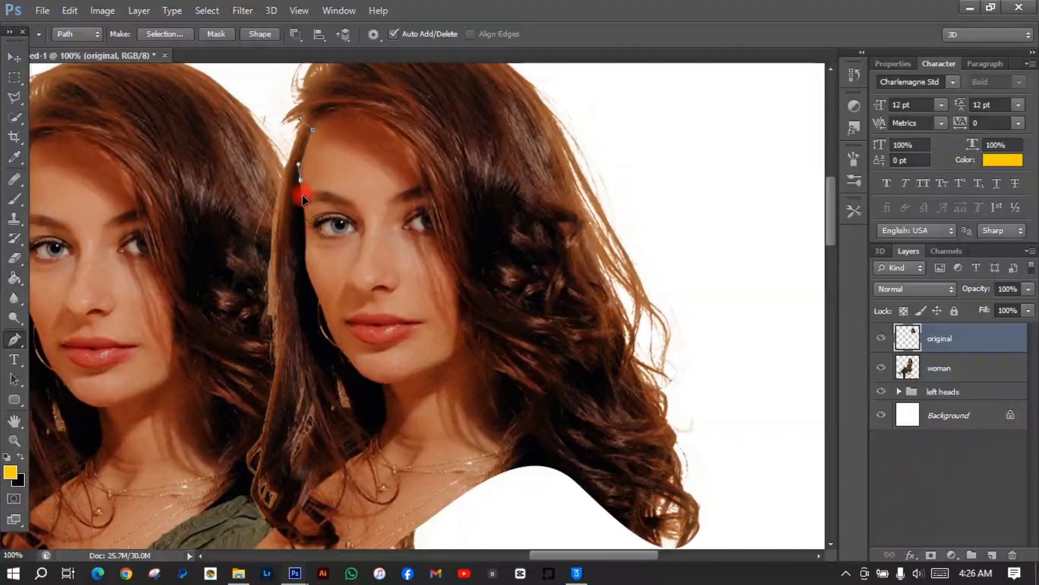
drag(302, 196, 303, 197)
click(306, 234)
drag(306, 246, 317, 295)
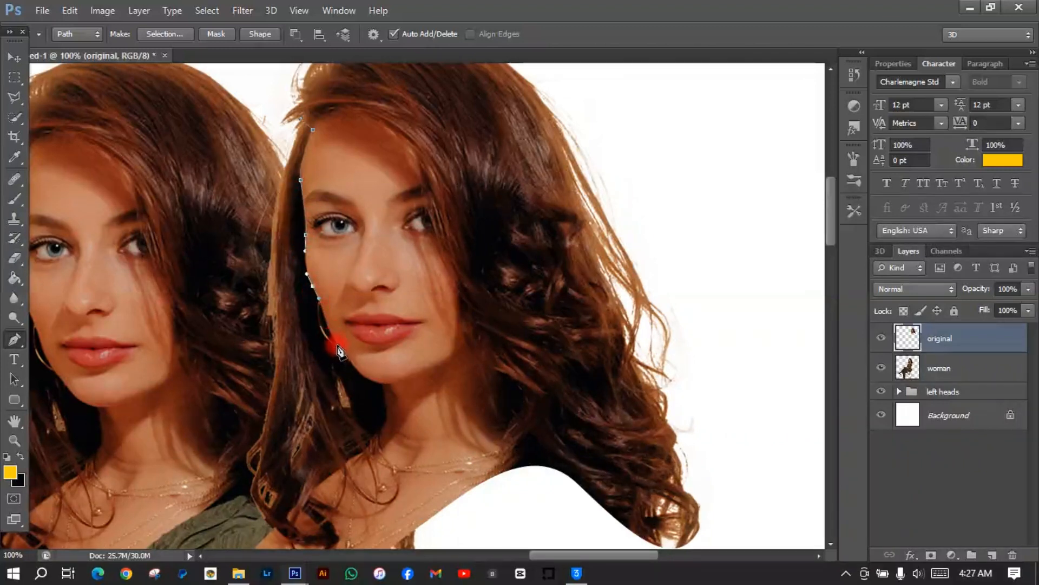
drag(327, 328, 383, 385)
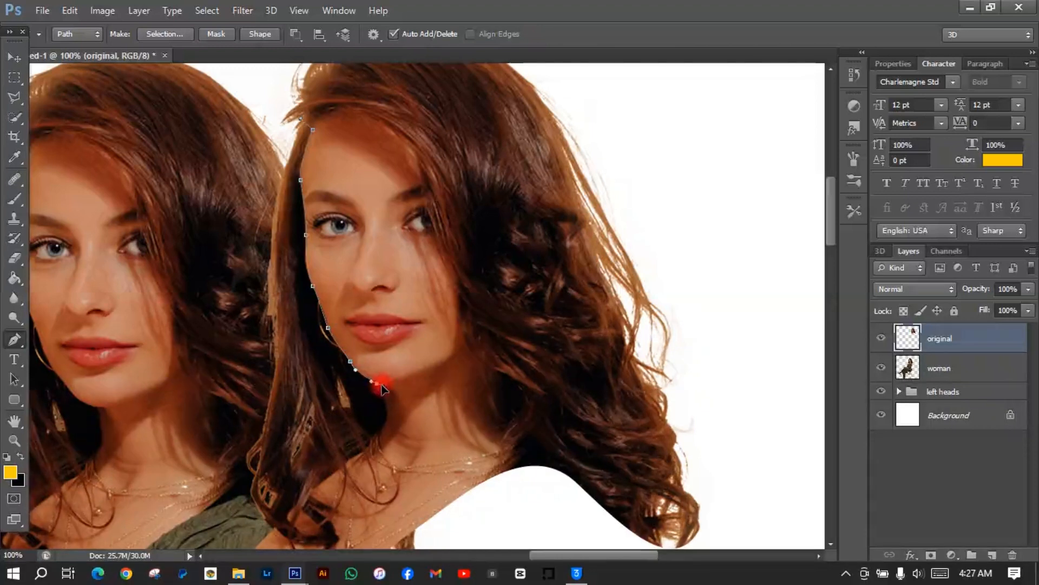
Continue the path down the neck, along the necklace line and around the lower curls to the hair's outer edge
drag(386, 387, 381, 433)
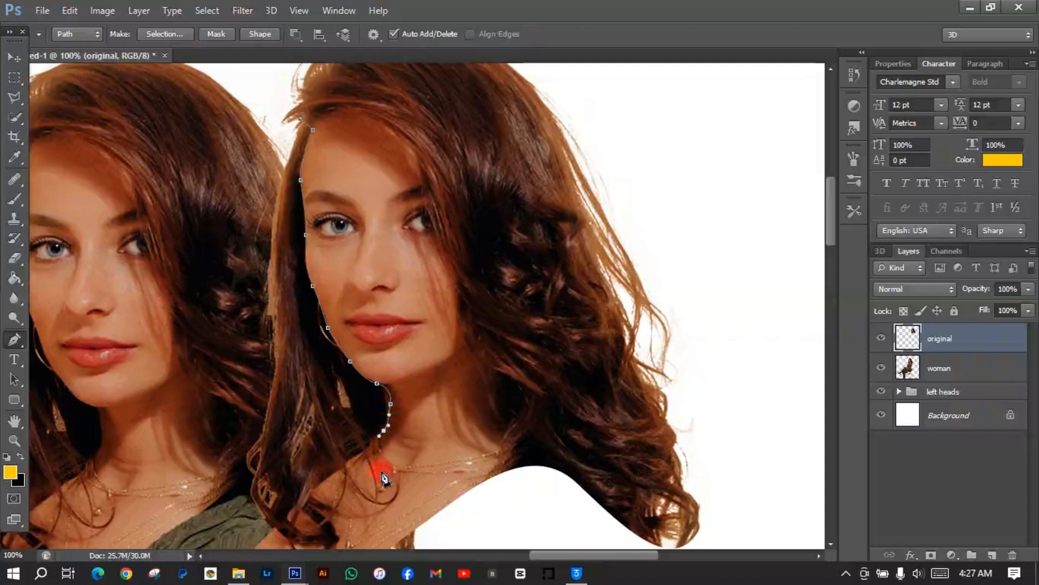
drag(390, 478, 429, 475)
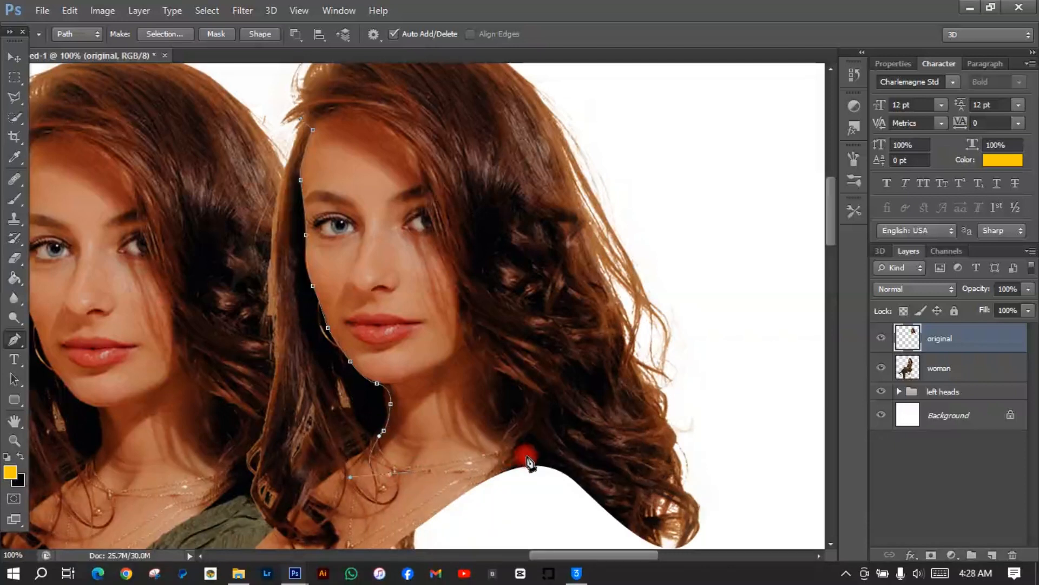
drag(541, 455, 565, 475)
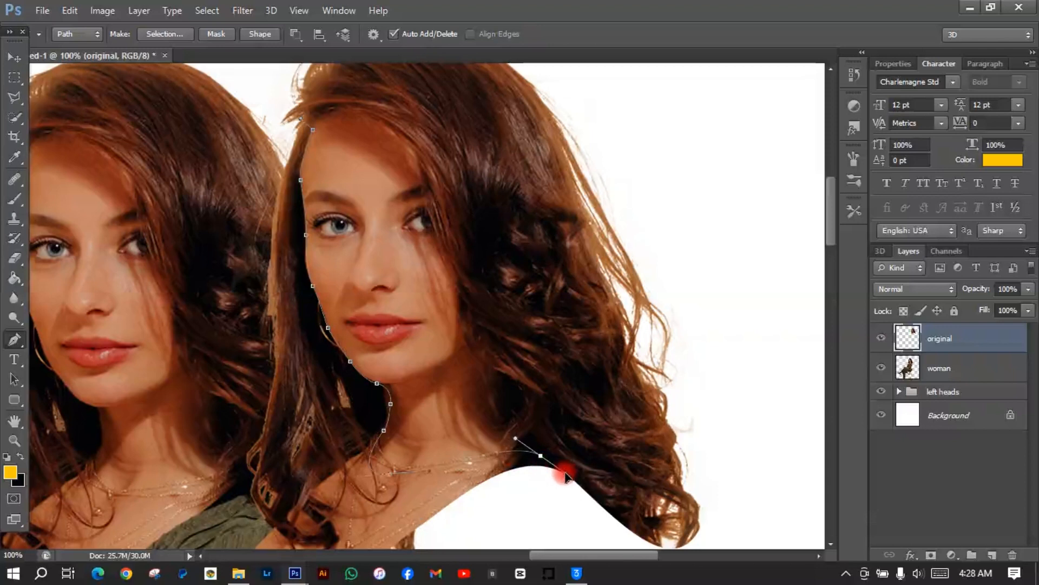
drag(612, 508, 658, 484)
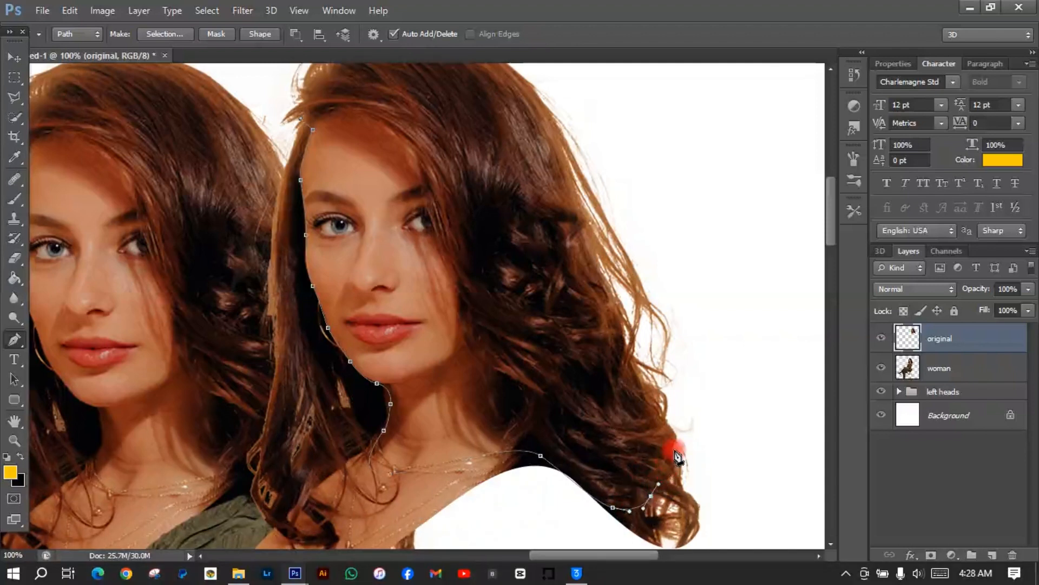
drag(678, 431, 686, 409)
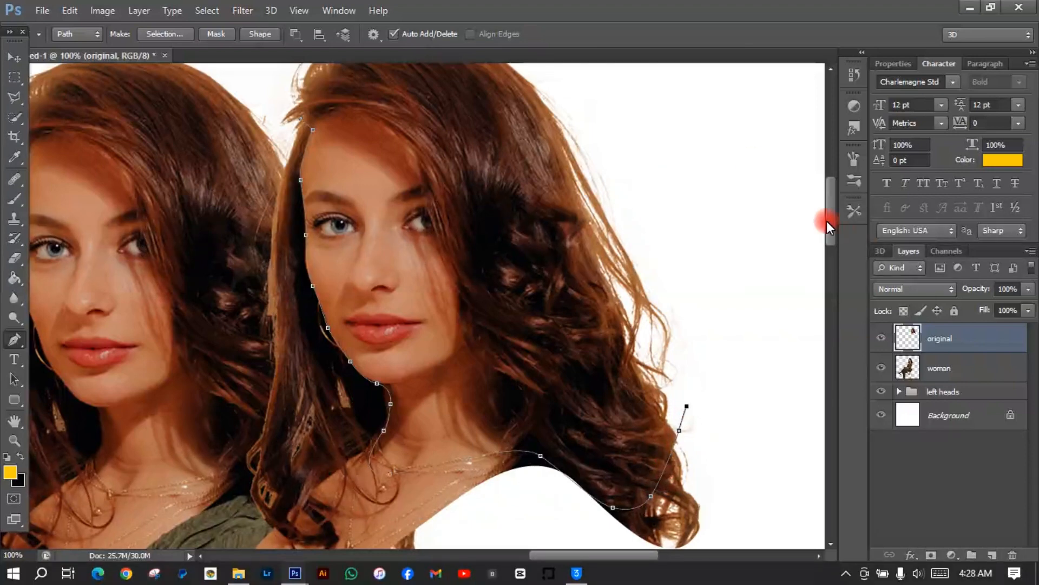
Close the path with straight segments passing loosely around the top of the head back to the forehead hairline
drag(826, 218, 827, 206)
click(629, 123)
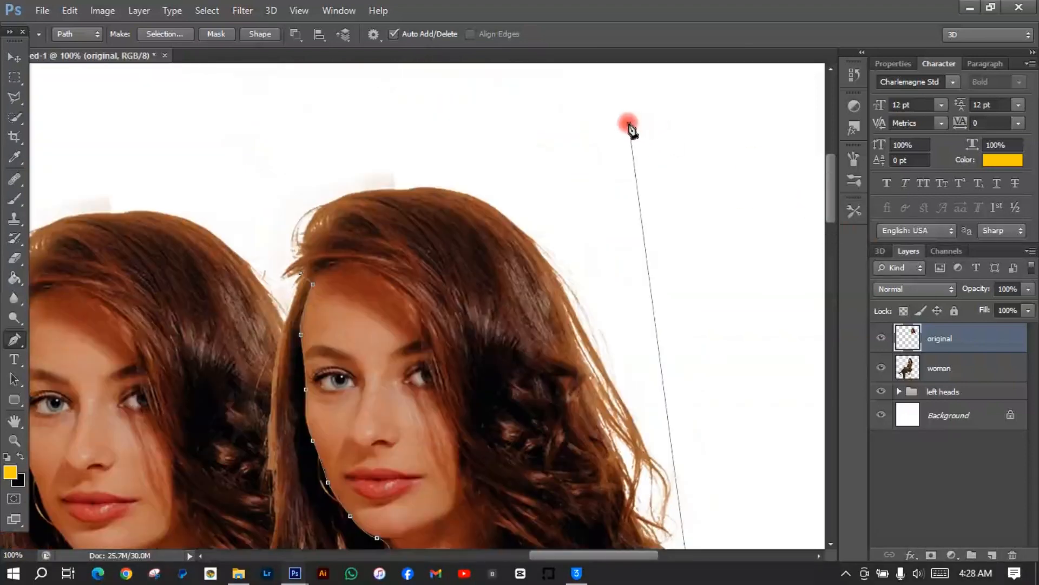
click(270, 151)
click(271, 226)
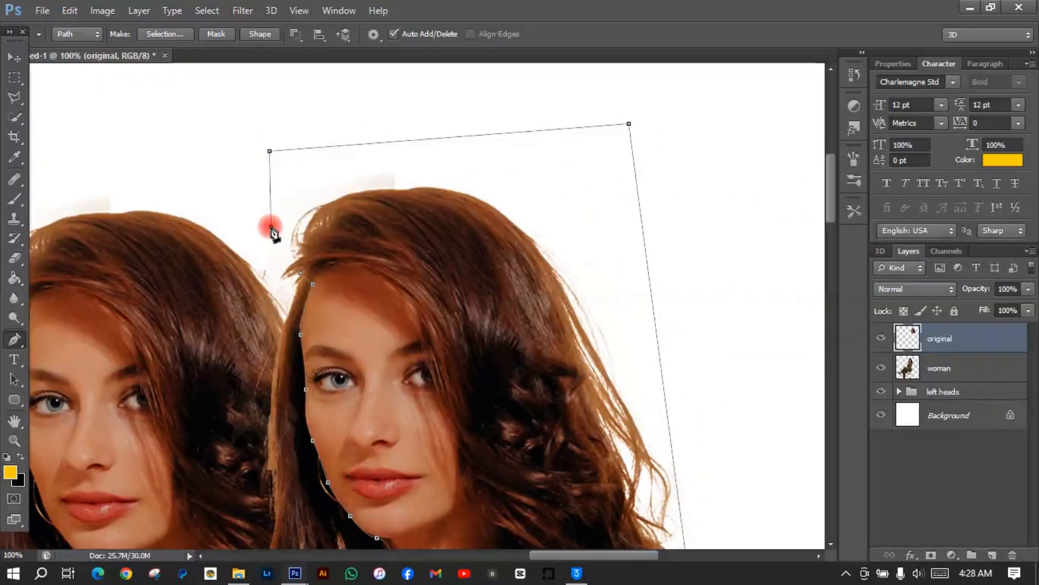
click(267, 267)
click(275, 279)
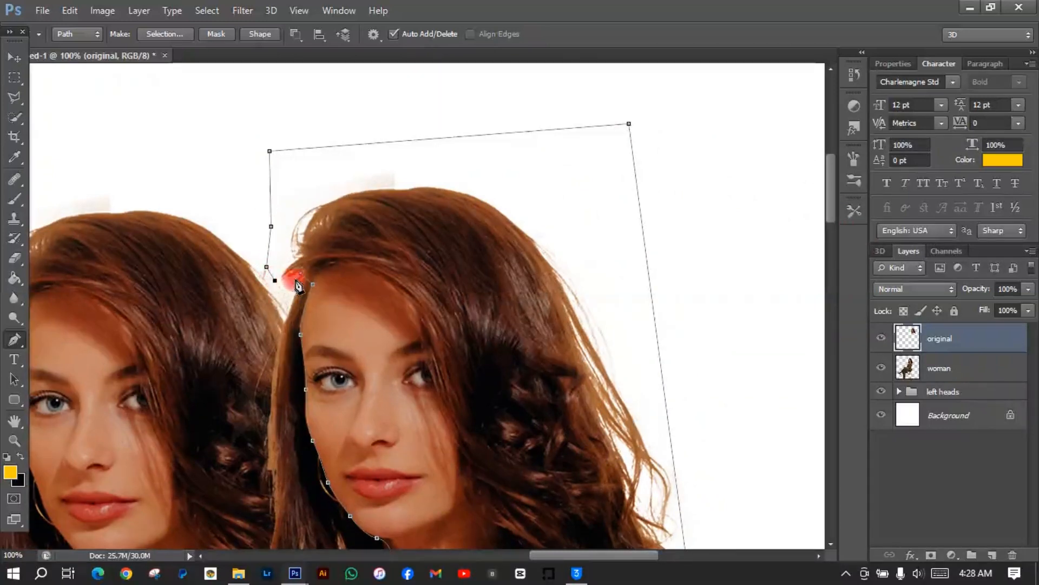
click(283, 287)
click(301, 274)
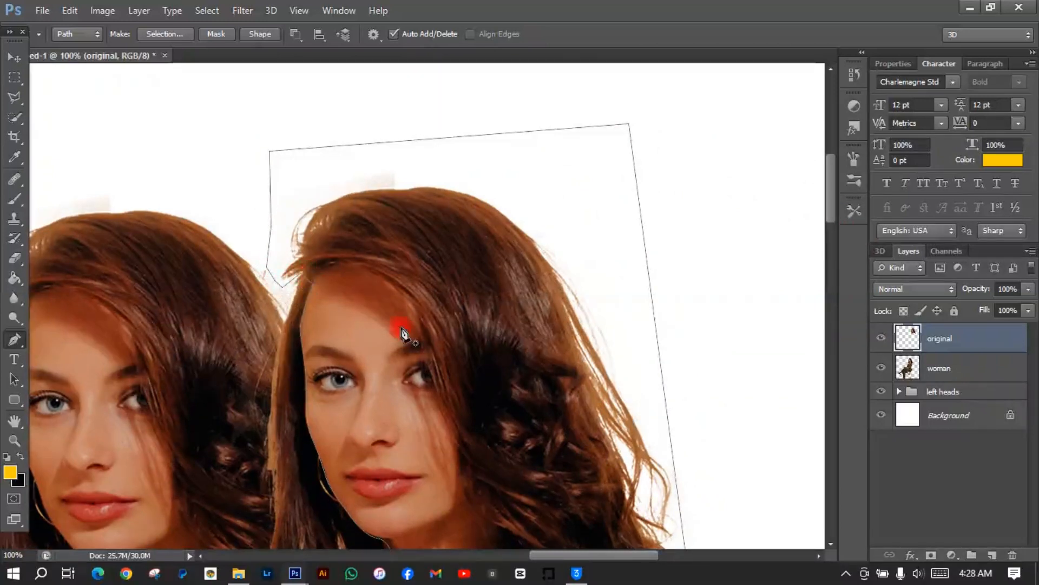
Convert the closed head path into a new anti-aliased selection with a 0-pixel feather radius
right_click(401, 327)
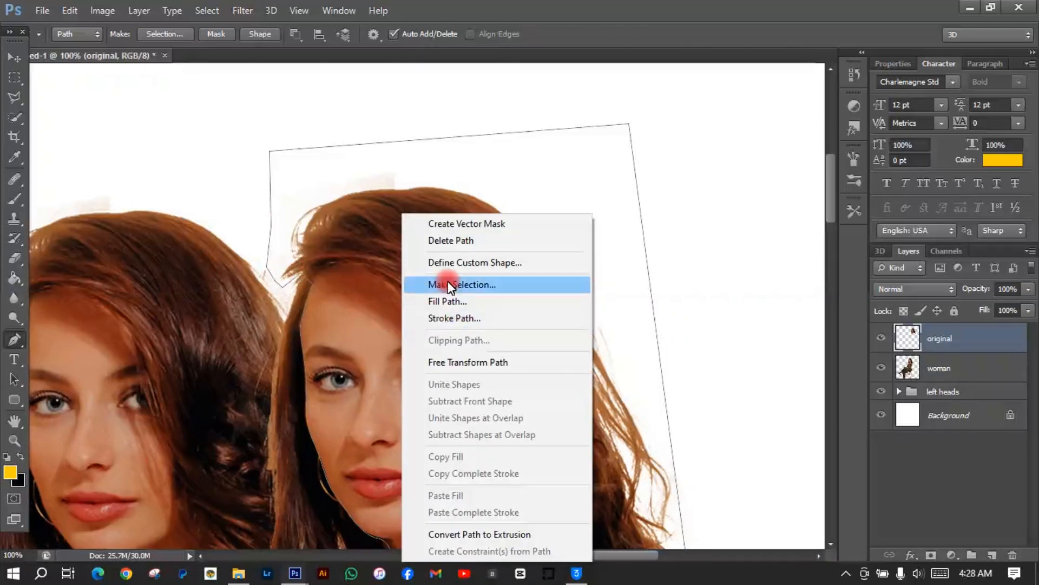
click(447, 283)
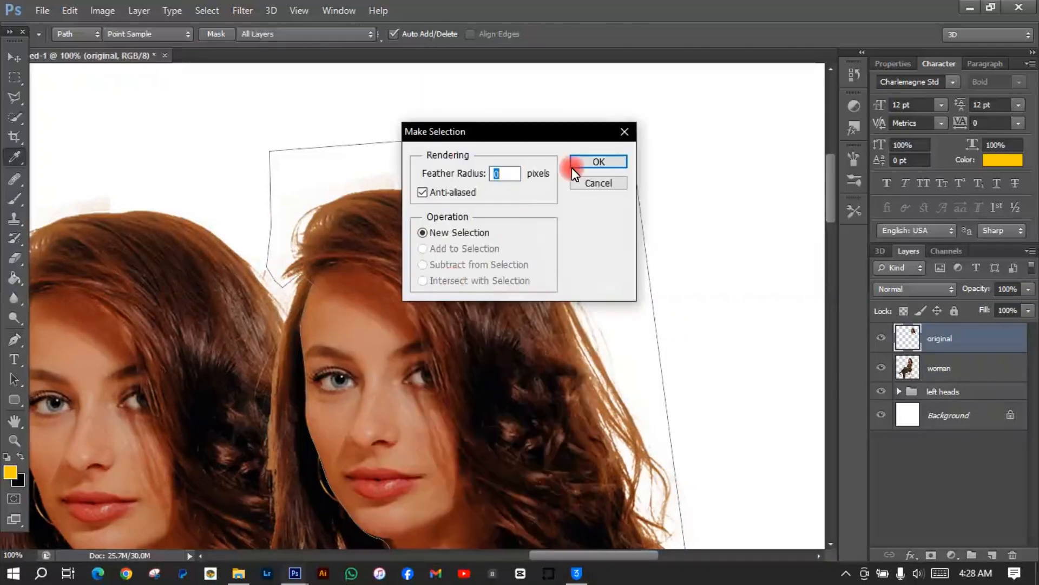
click(589, 161)
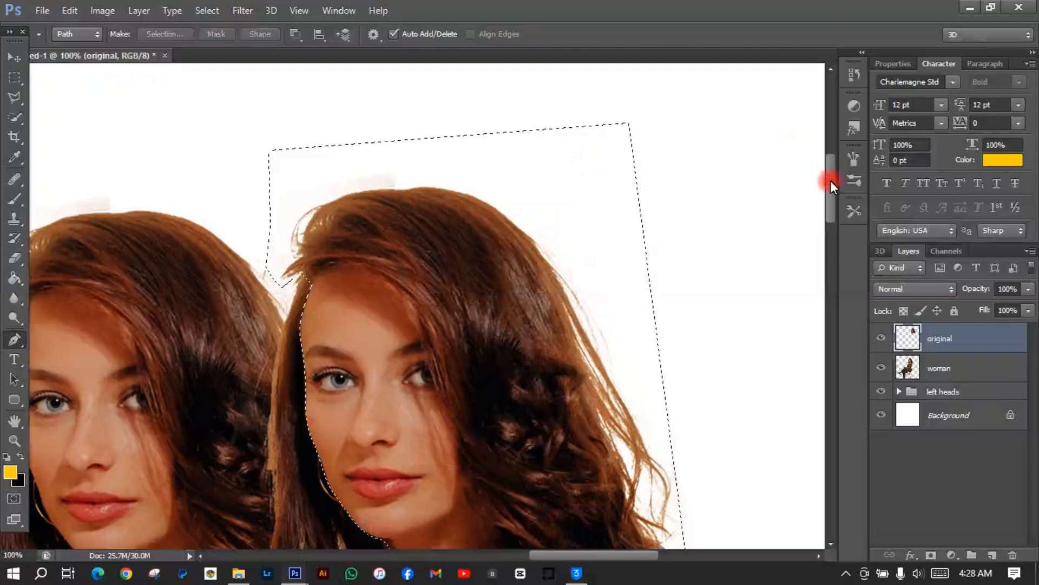
Erase the hair beside the cheek, the chest and the curl tips outside the traced outline on the original layer, and deselect
drag(831, 182, 830, 229)
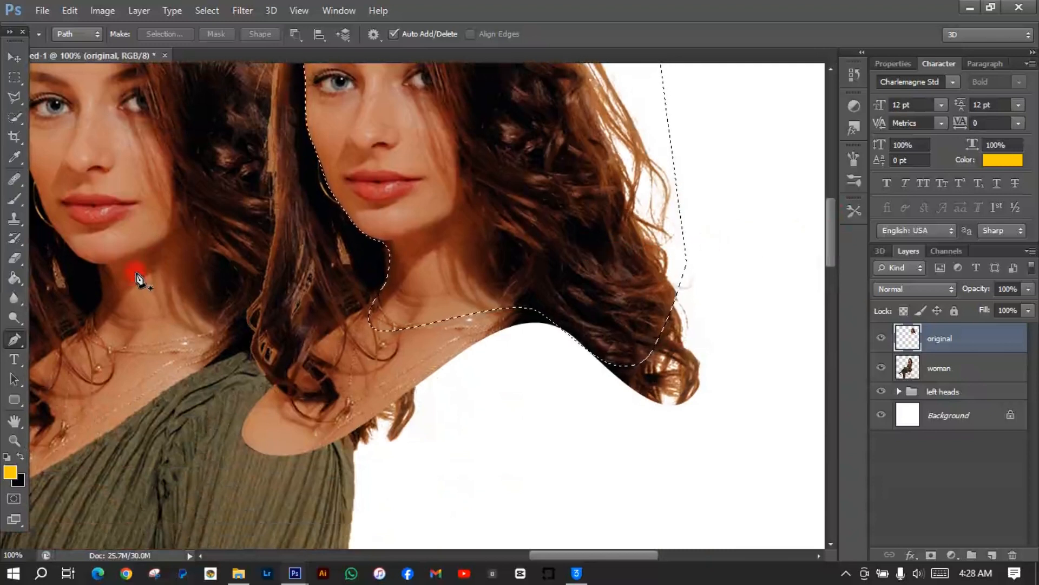
click(13, 259)
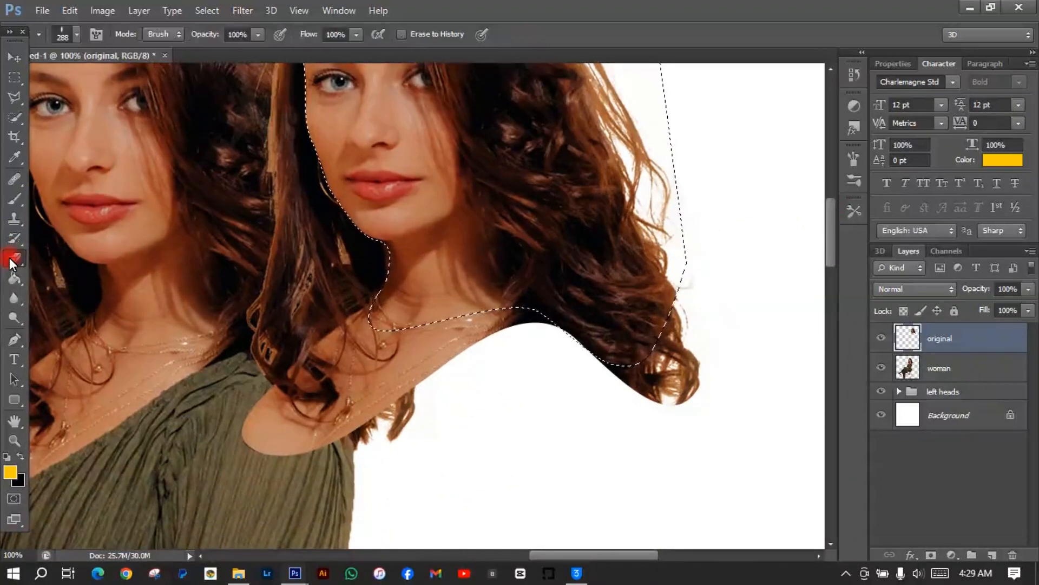
mouse_move(208, 433)
mouse_down()
mouse_move(359, 427)
mouse_move(371, 438)
mouse_move(284, 363)
mouse_move(358, 273)
mouse_move(476, 348)
mouse_move(710, 299)
mouse_move(213, 220)
mouse_up()
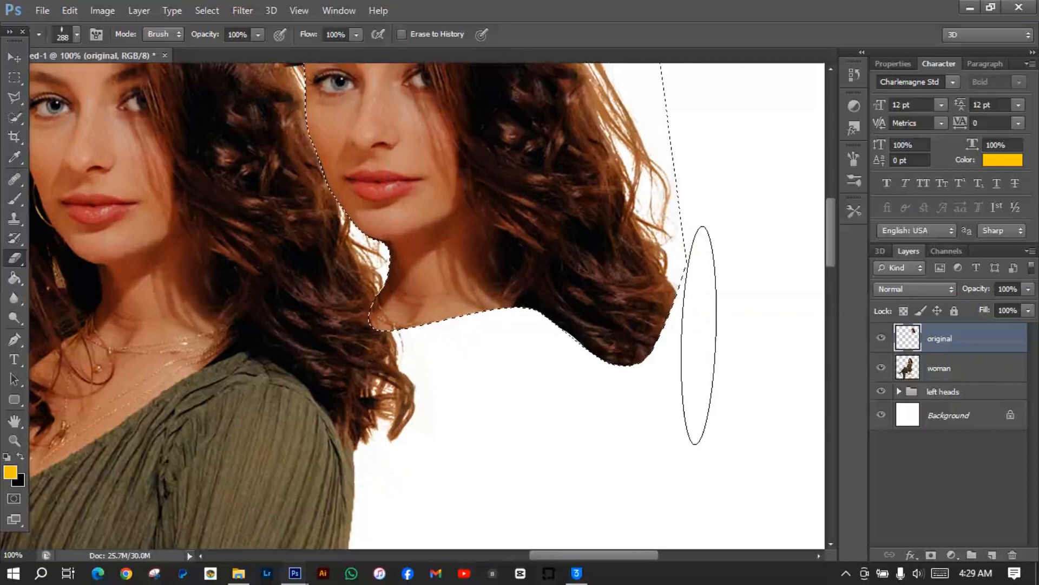
drag(833, 258, 830, 218)
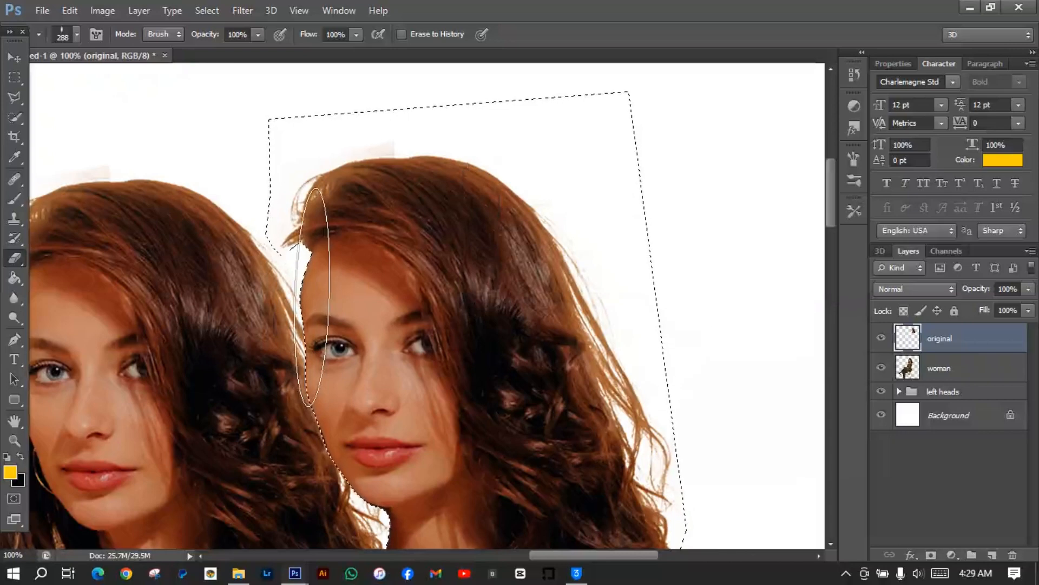
click(916, 343)
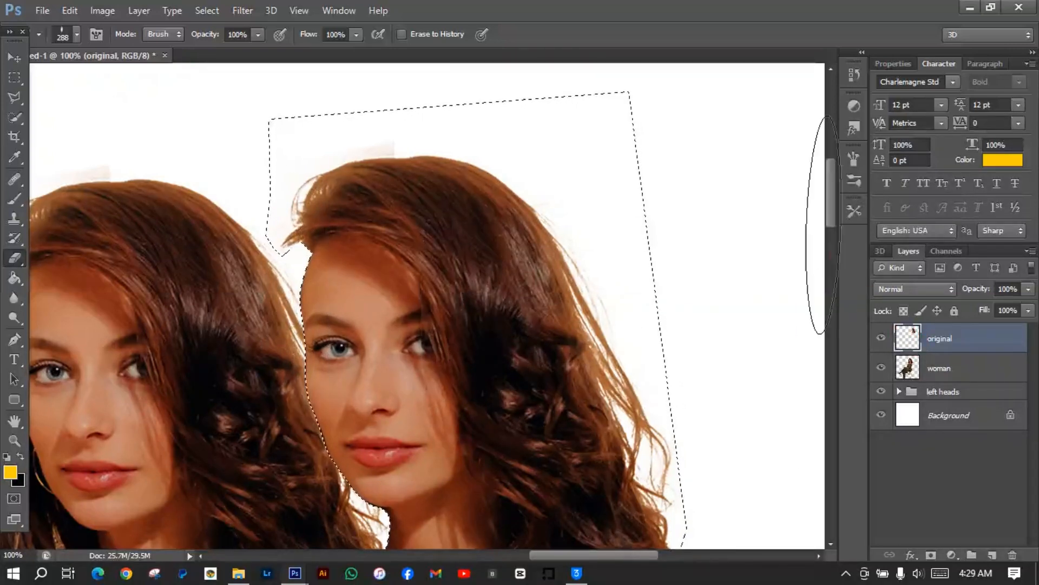
drag(827, 207, 834, 242)
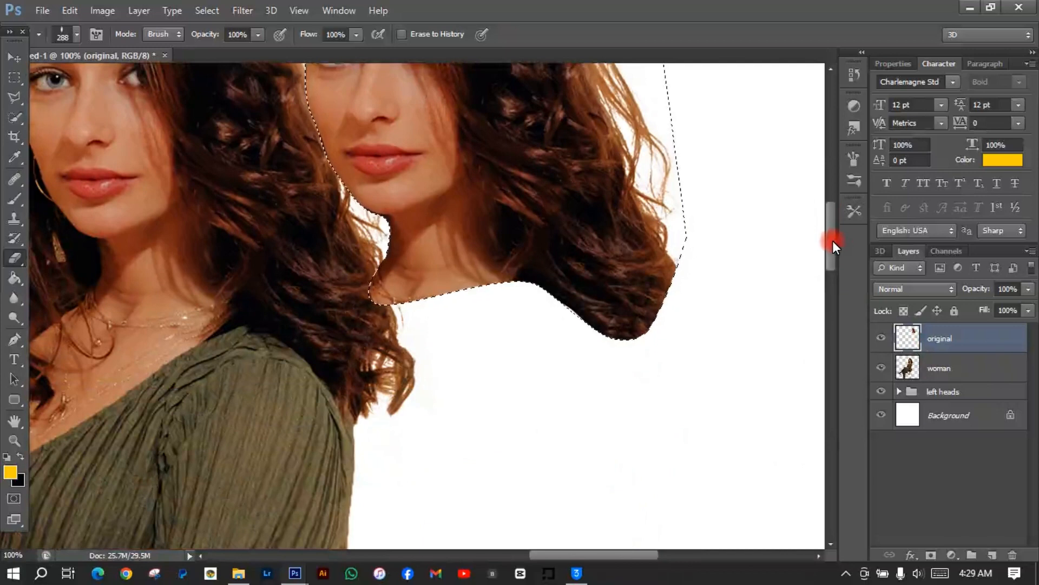
click(16, 98)
right_click(425, 201)
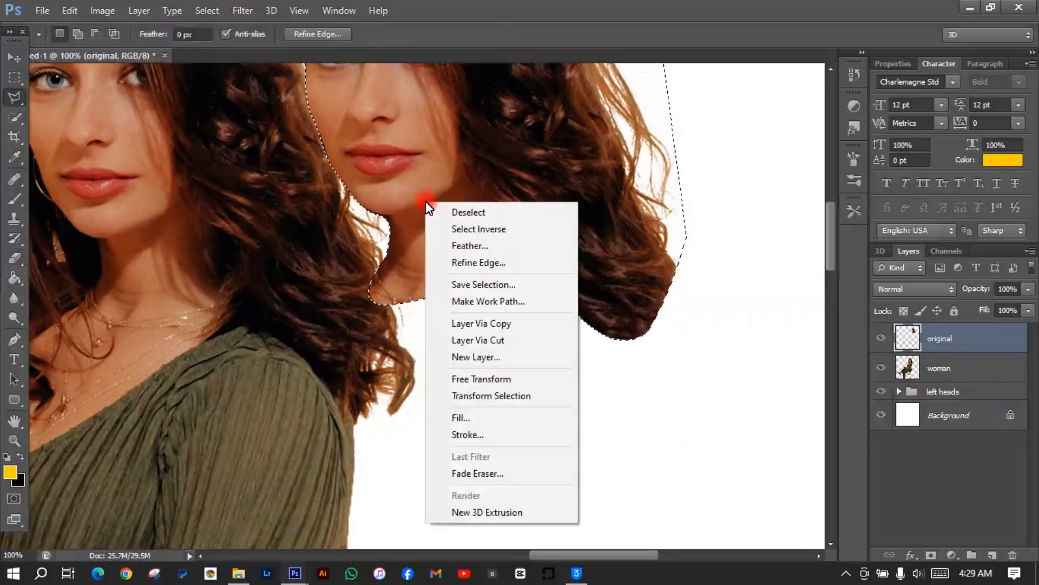
click(453, 210)
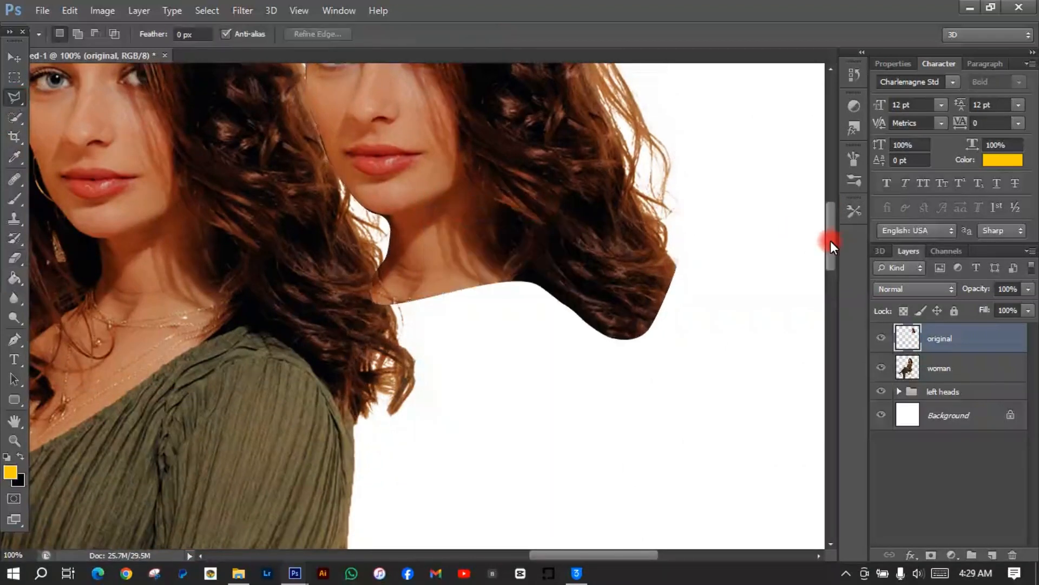
Move the trimmed original head slightly left so its face edge fits closer against the woman's hair
key(ctrl+minus)
key(ctrl+minus)
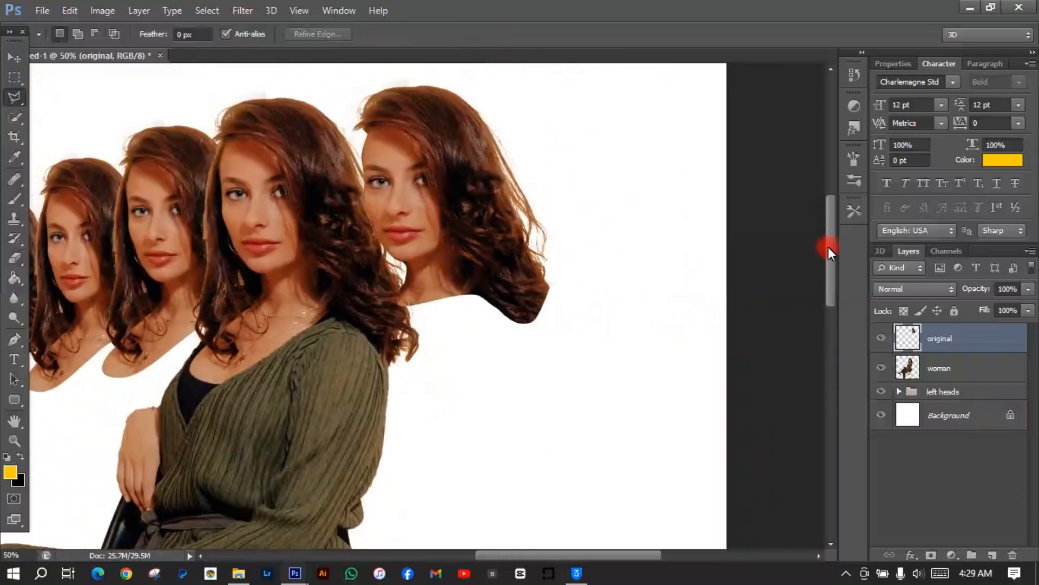
click(12, 61)
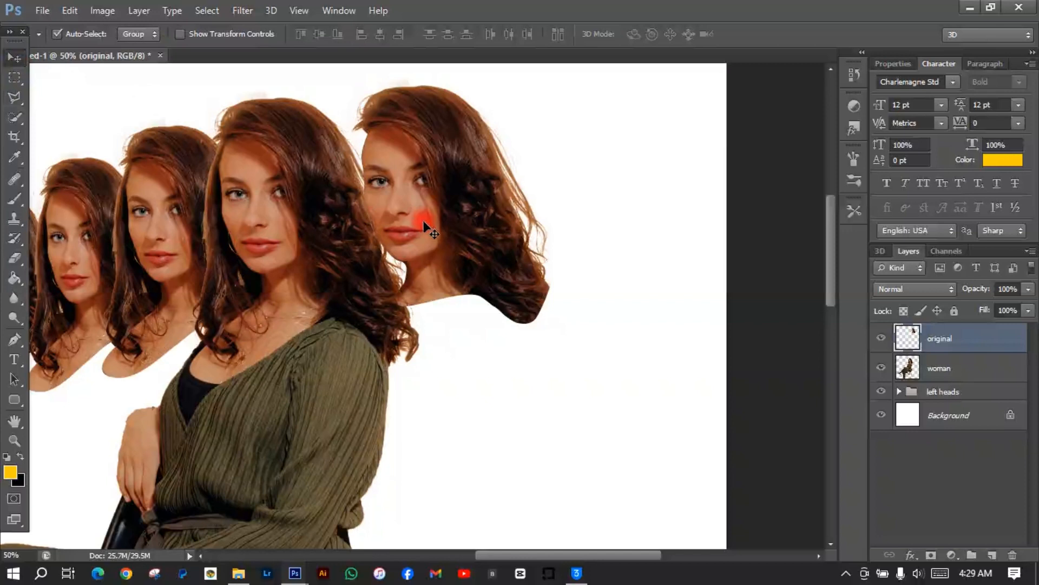
mouse_move(454, 242)
mouse_down()
mouse_move(433, 233)
mouse_move(439, 241)
mouse_up()
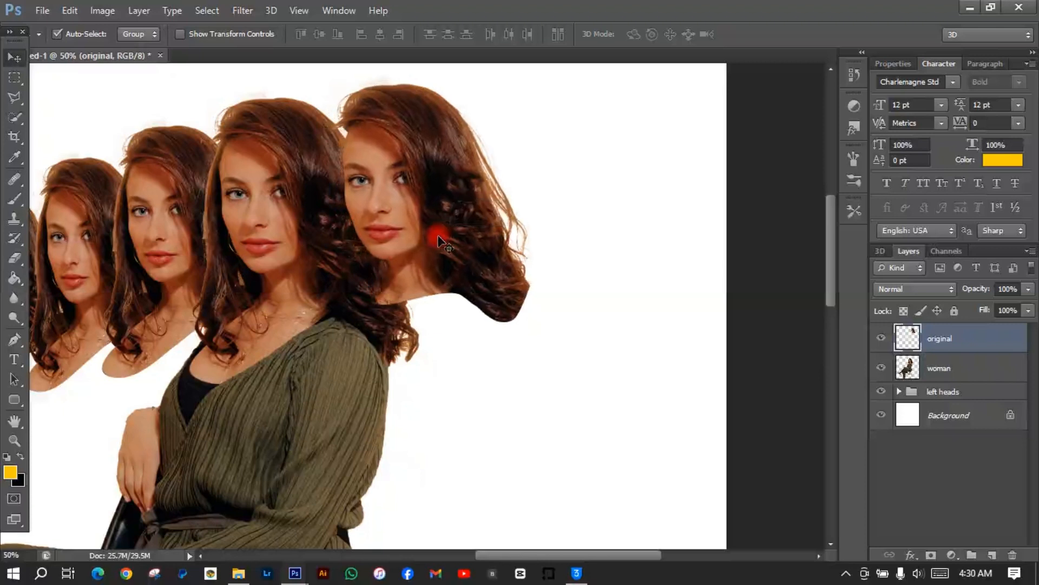
Scale the original head down to about 90% around its centre and shift it about 0.09 in left against the woman's hair
key(ctrl+t)
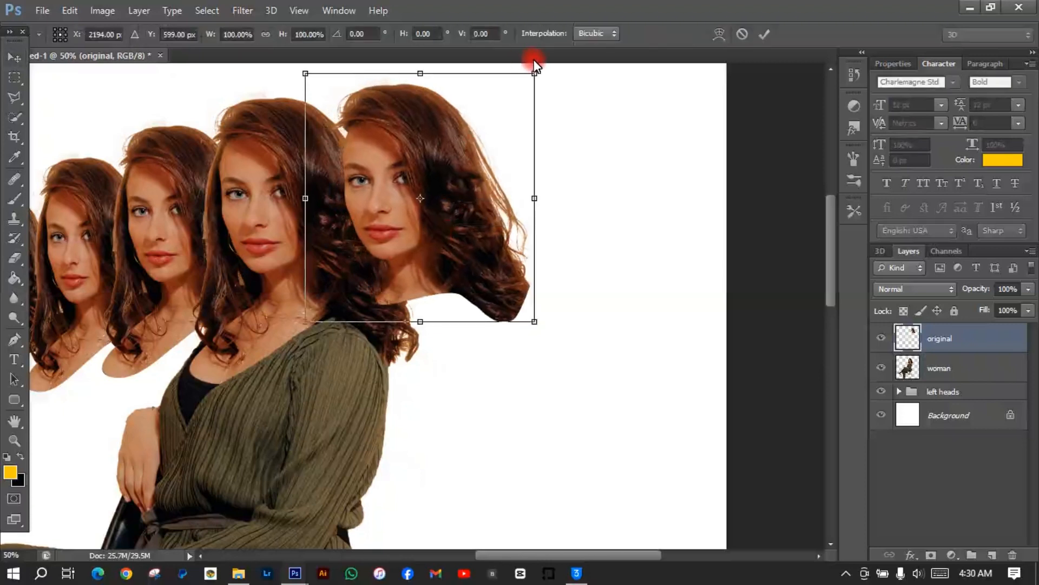
drag(535, 72, 523, 83)
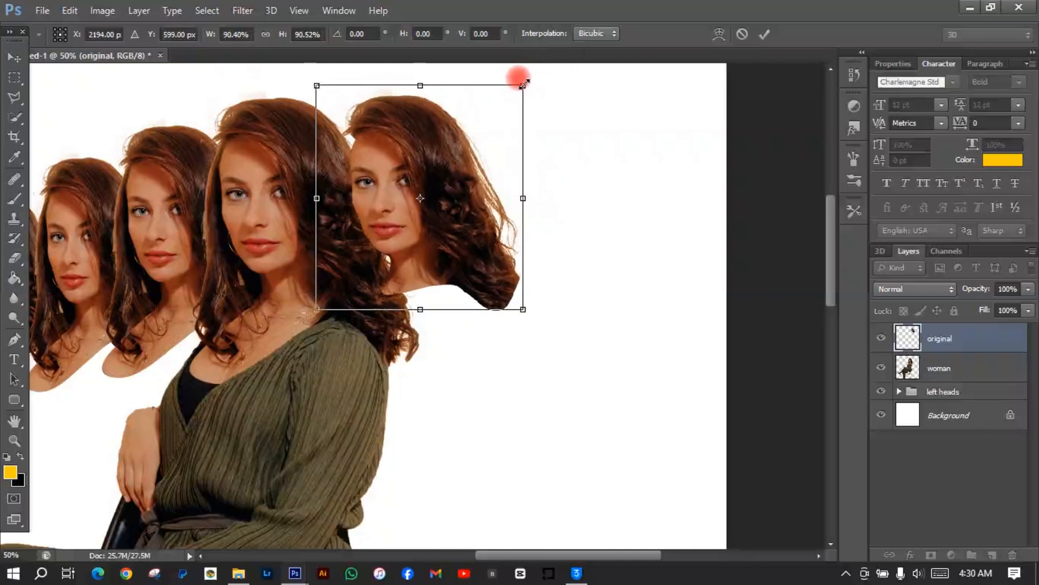
key(Return)
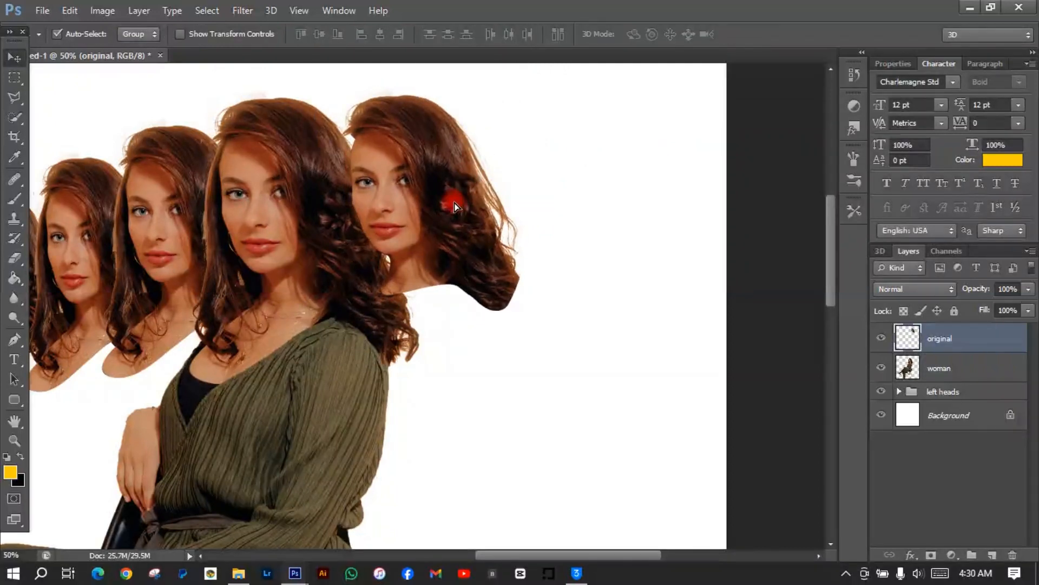
drag(457, 200, 447, 203)
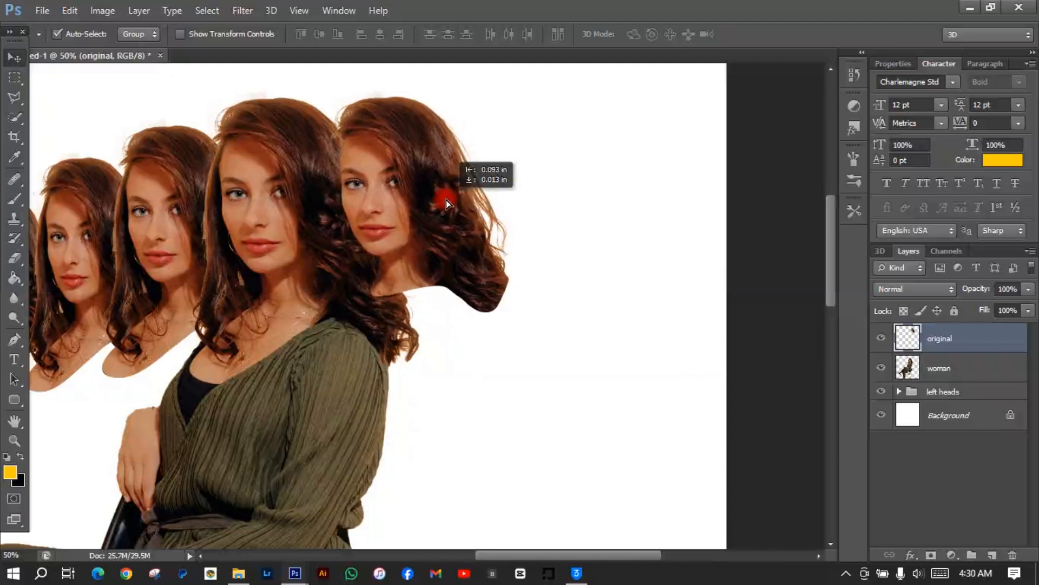
Settle the original head about 0.1 in left against the woman's hair, and place a duplicate beside it on the outer side
drag(446, 200, 446, 199)
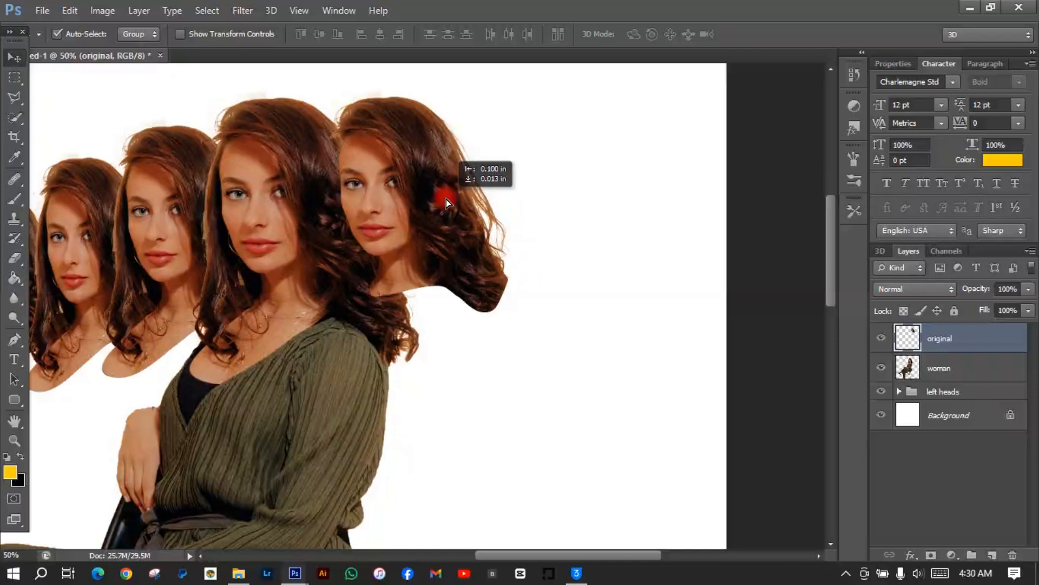
drag(446, 199, 447, 199)
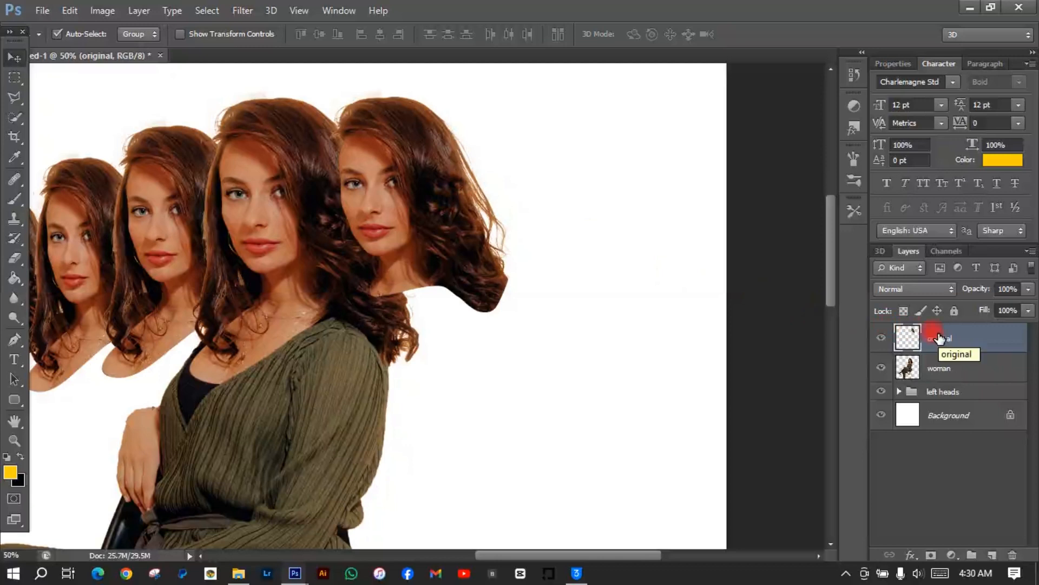
key(ctrl+j)
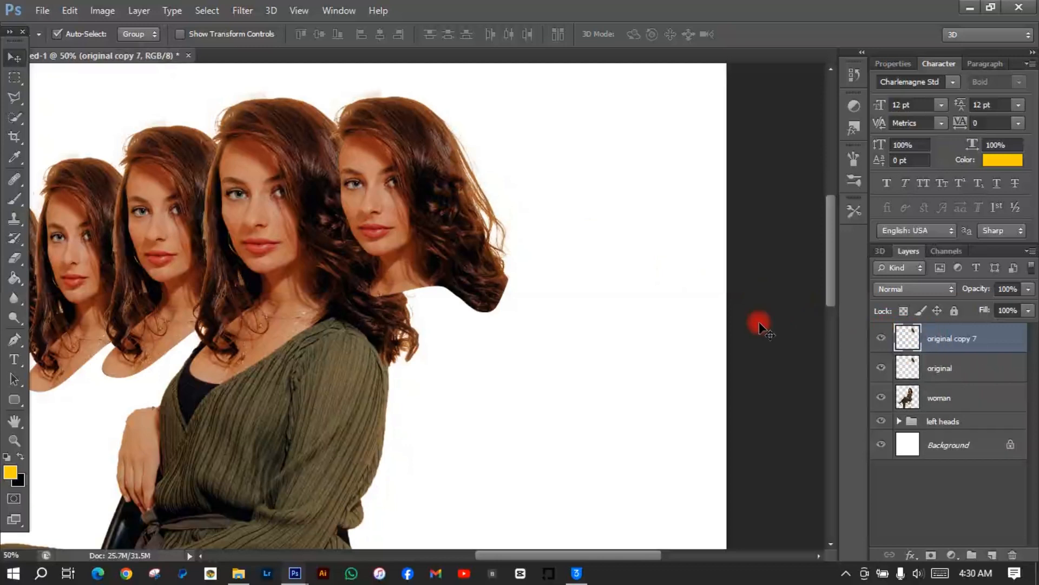
drag(437, 225, 519, 223)
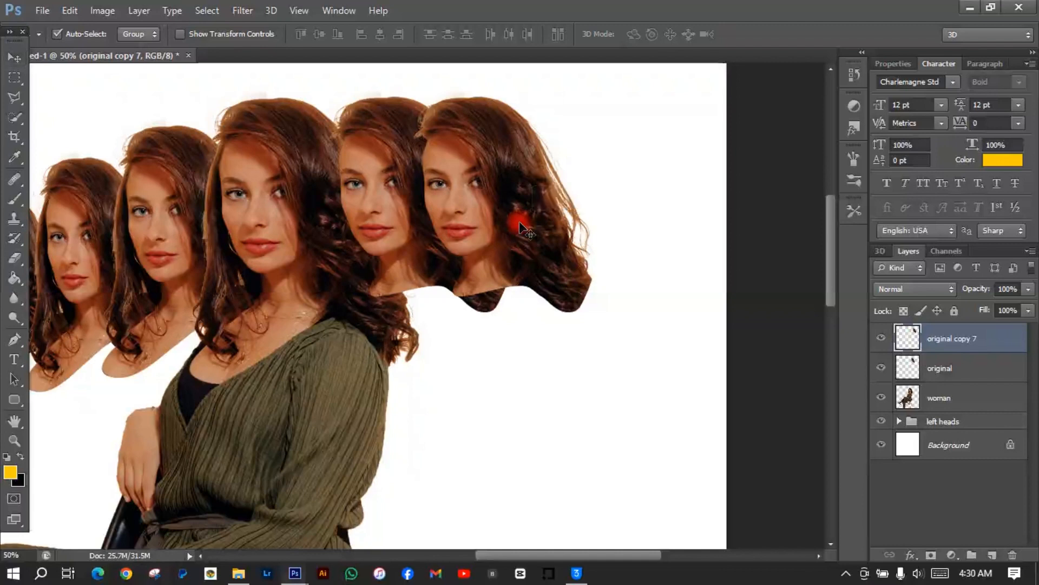
Scale the duplicate head to about 75% width and 89% height, and fit it against the hair of the original head
key(ctrl+t)
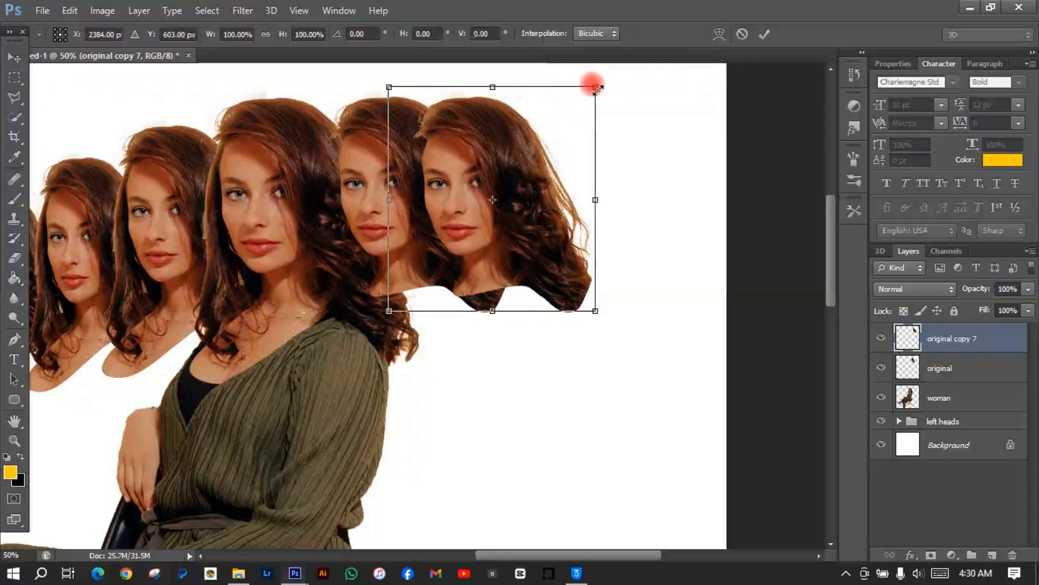
drag(596, 87, 584, 99)
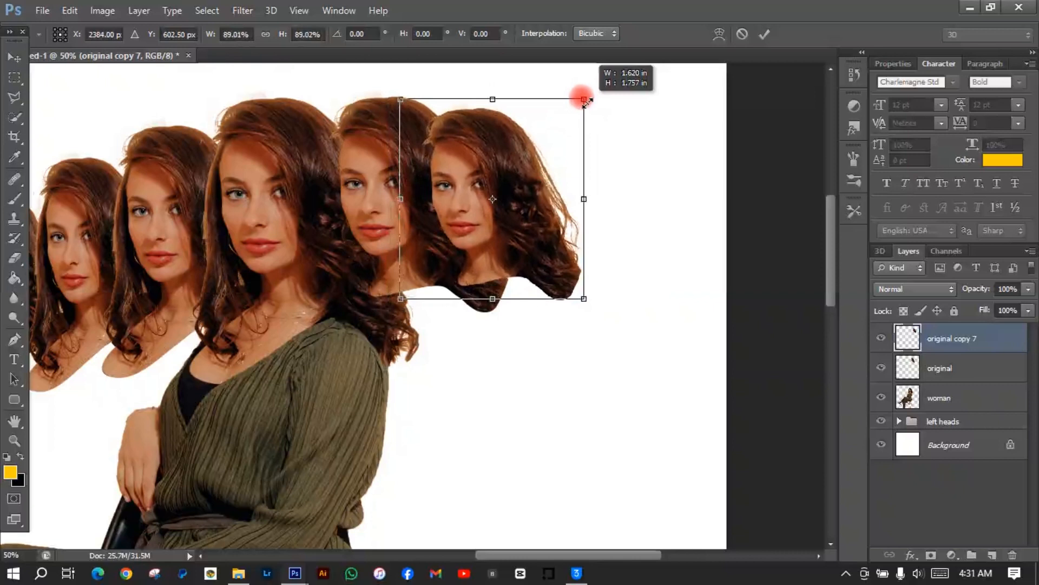
drag(584, 100, 584, 100)
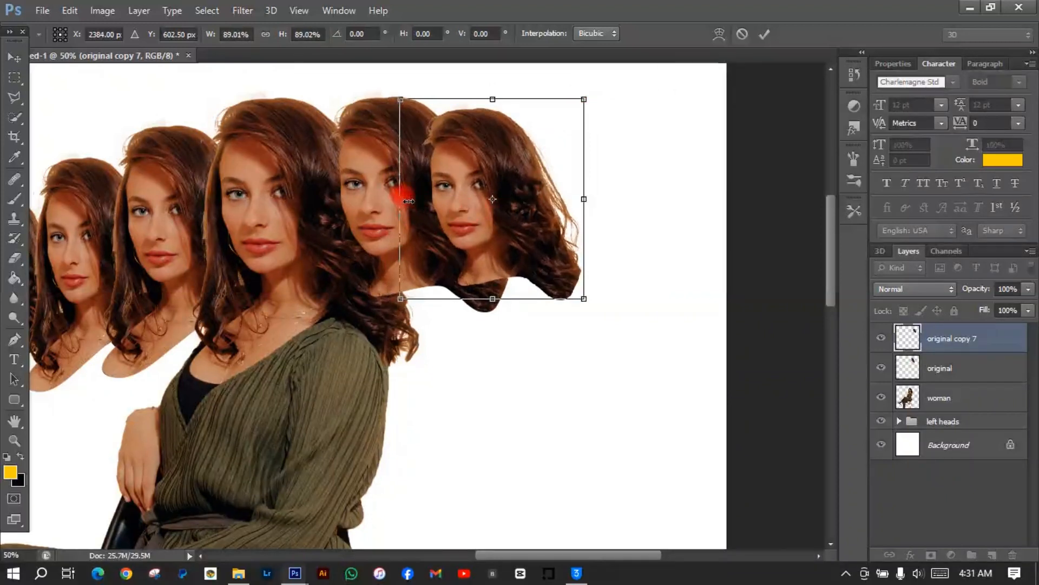
drag(400, 198, 430, 201)
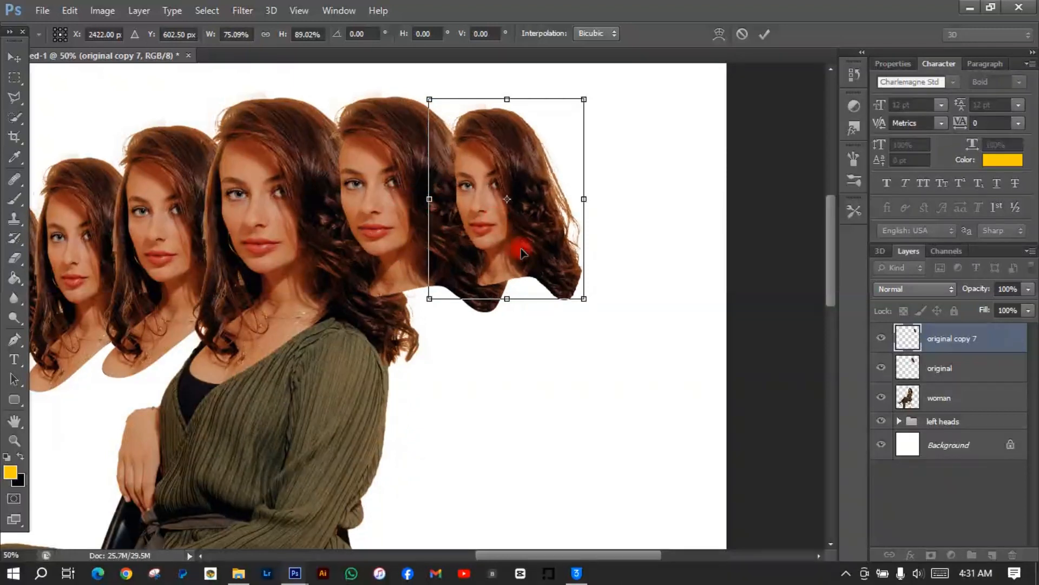
drag(521, 253, 512, 239)
key(Return)
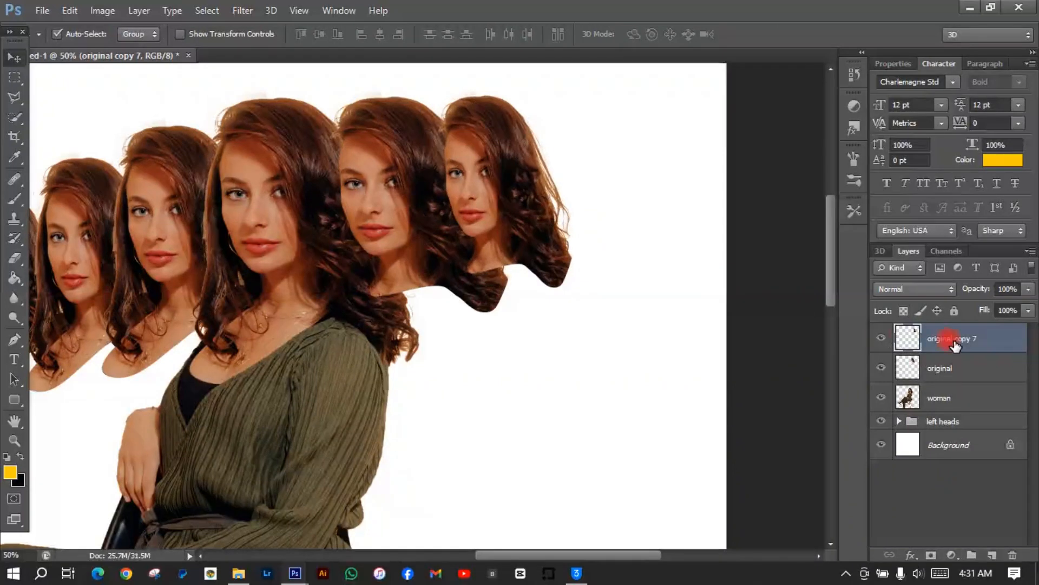
Duplicate the second right-hand head, place the copy further out and scale it to about 74% width and 87% height
key(ctrl+j)
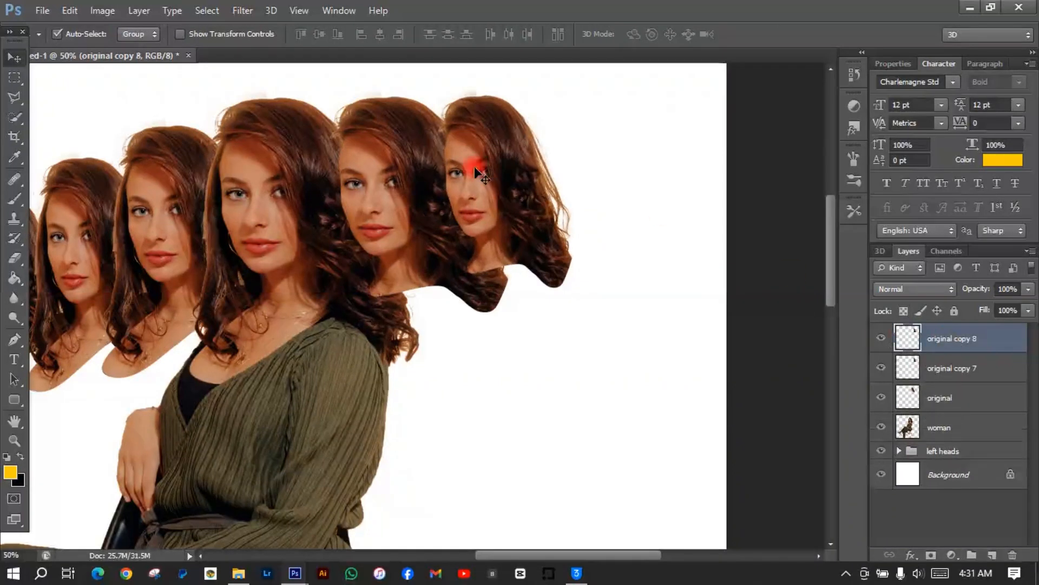
mouse_move(503, 212)
mouse_down()
mouse_move(546, 214)
mouse_move(581, 195)
mouse_move(512, 221)
mouse_up()
drag(601, 193, 601, 211)
key(ctrl+t)
drag(650, 96, 631, 100)
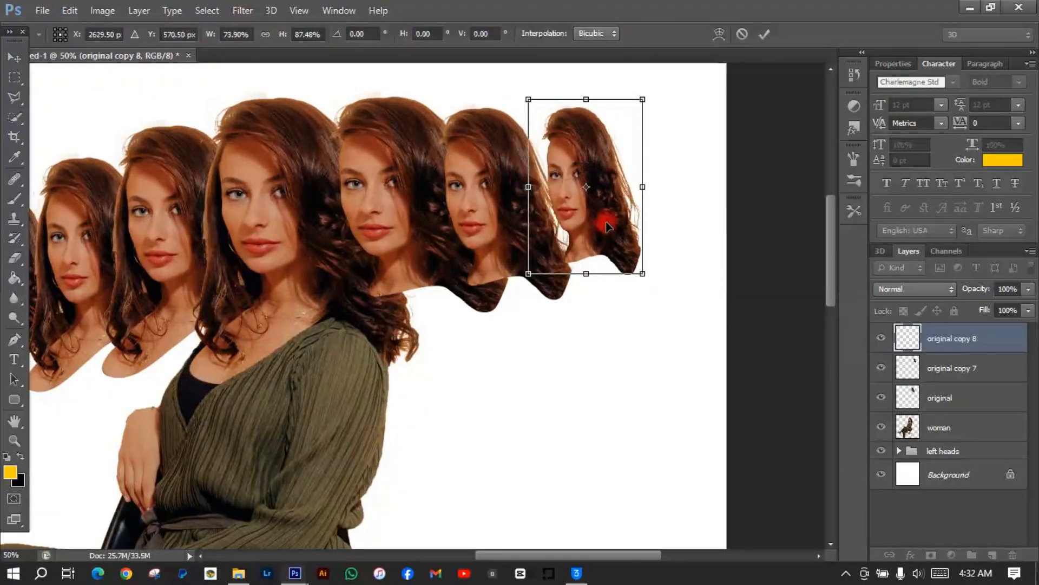
key(Return)
Duplicate the third right-hand head, move the copy outward and squeeze it into a narrow sliver
key(ctrl+j)
drag(591, 226, 645, 227)
key(ctrl+t)
drag(593, 198, 686, 215)
key(Return)
Add two more ever-narrower head copies at the row's outer end, scaling the last to about 54% width and 93% height
key(ctrl+j)
key(ctrl+t)
key(Return)
key(ctrl+j)
key(ctrl+t)
drag(693, 134, 684, 140)
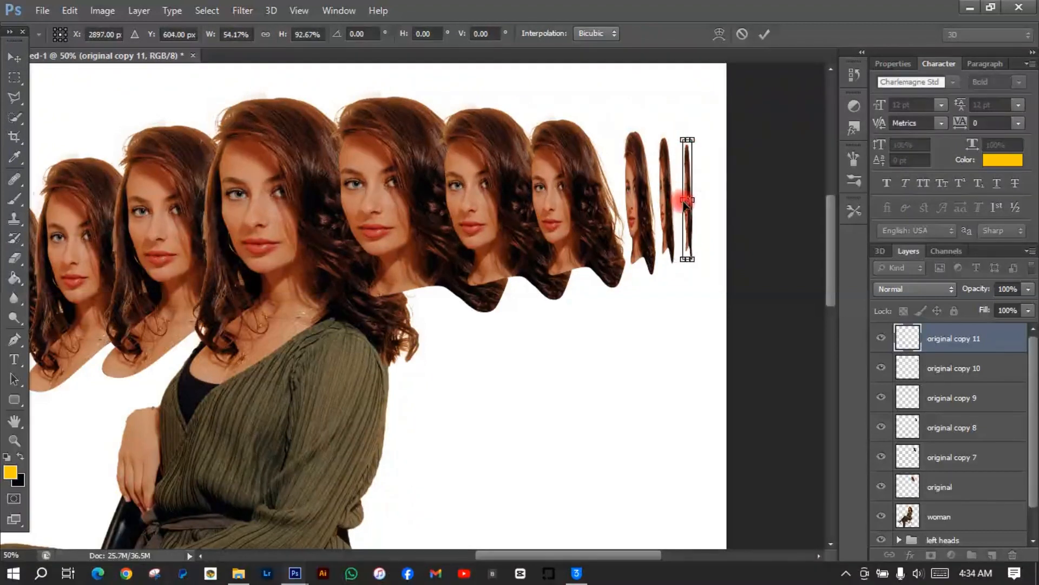
drag(687, 227, 681, 231)
key(Return)
Group the layers from original copy 11 down to original and rename the group "right heads"
click(933, 341)
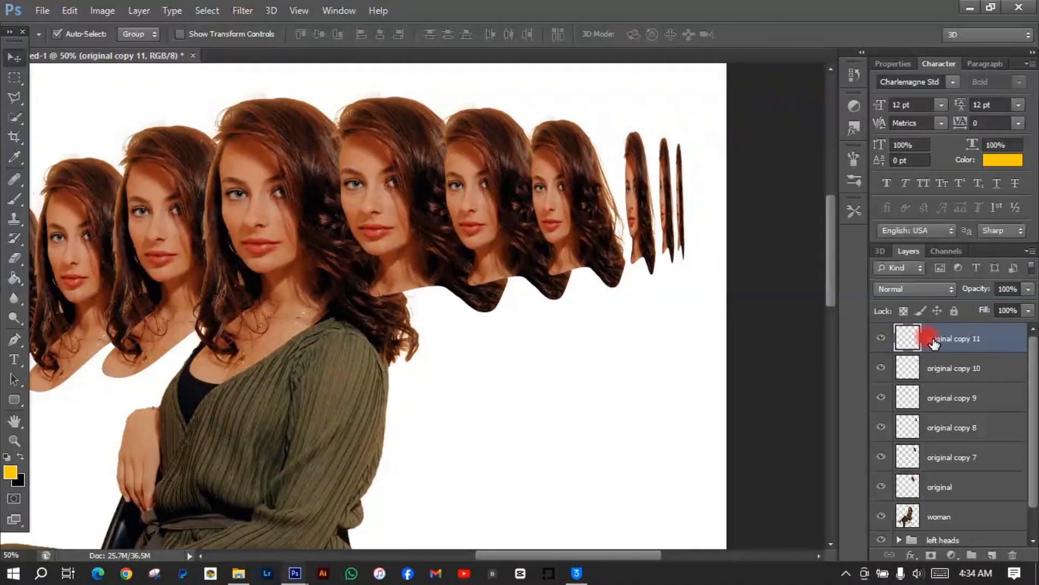
shift+click(980, 487)
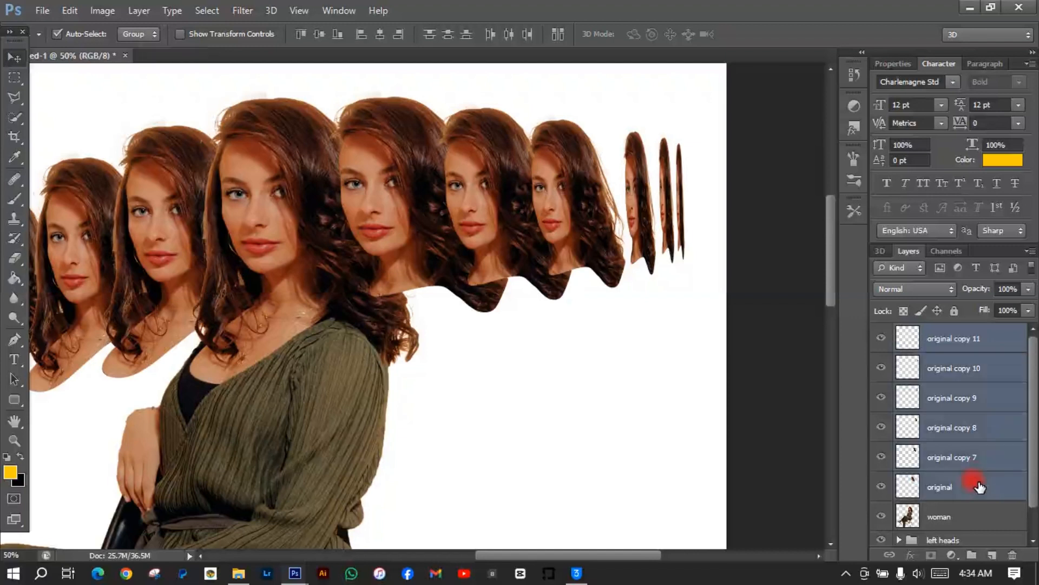
key(ctrl+g)
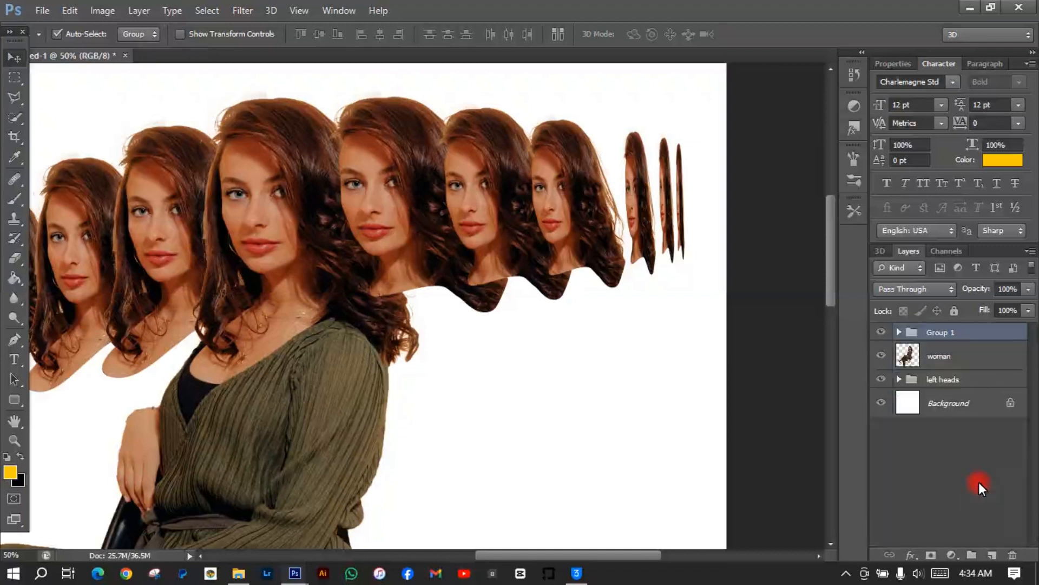
double_click(947, 336)
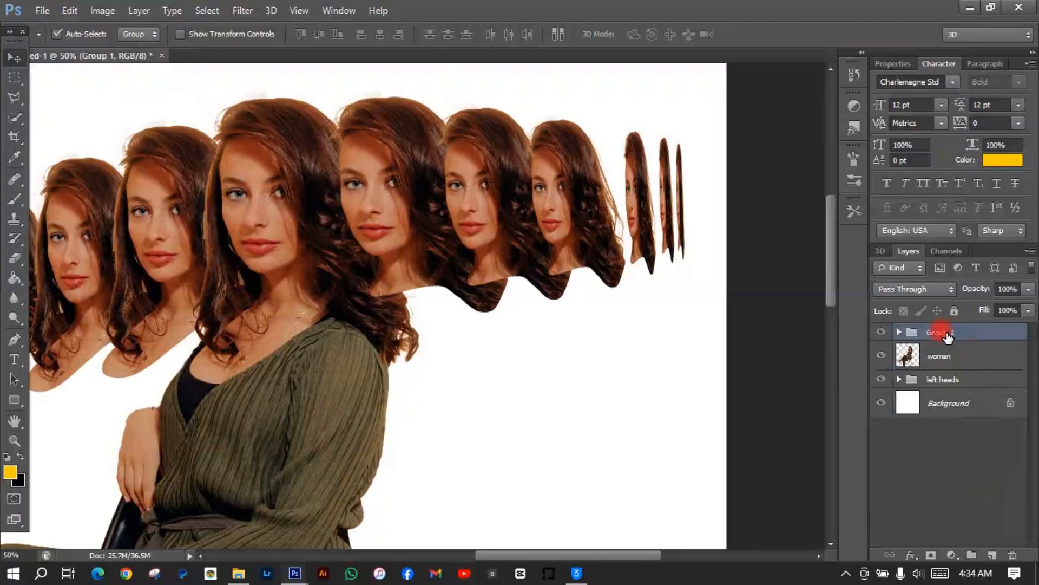
double_click(948, 335)
key(BackSpace)
text(right )
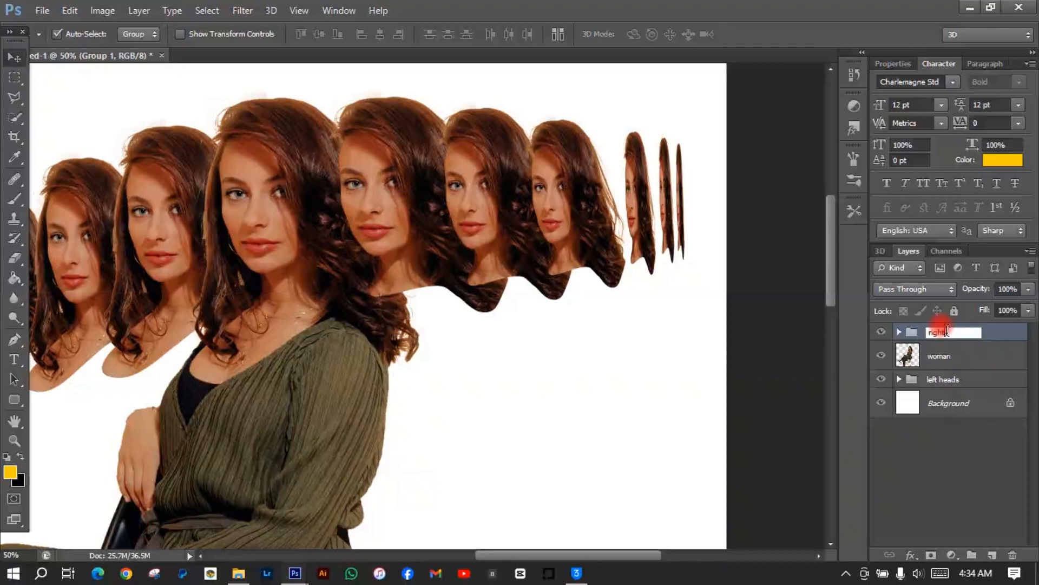
text(heads)
key(Return)
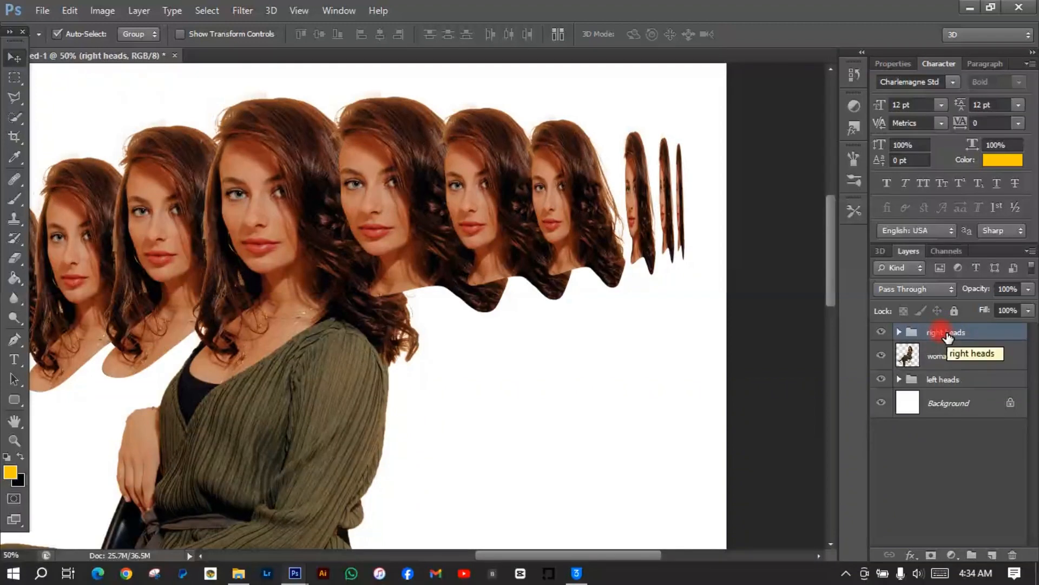
Select the woman layer and set up the Ellipse tool with no stroke and a light gray fill
click(940, 359)
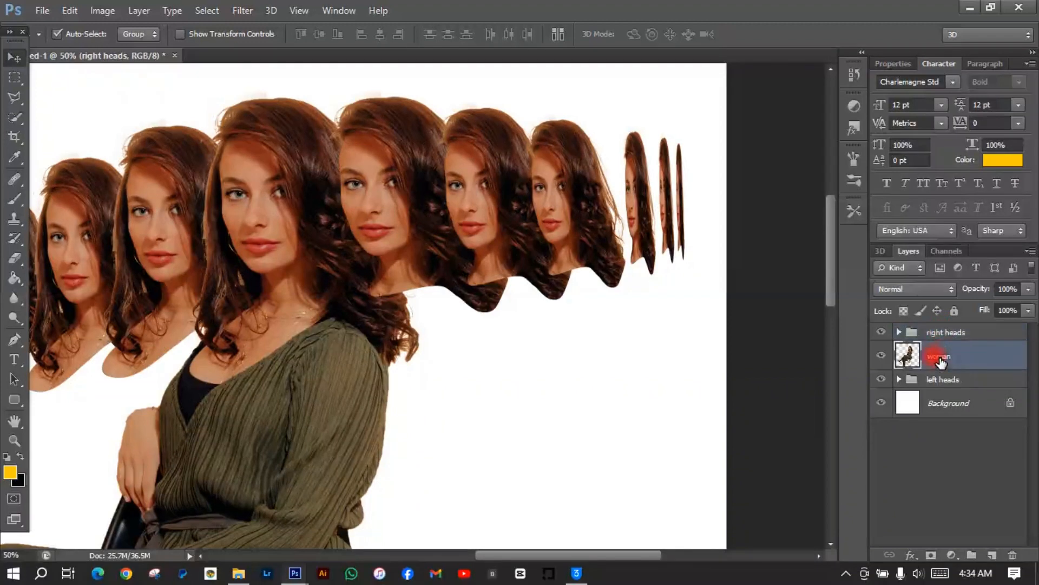
drag(832, 264, 836, 303)
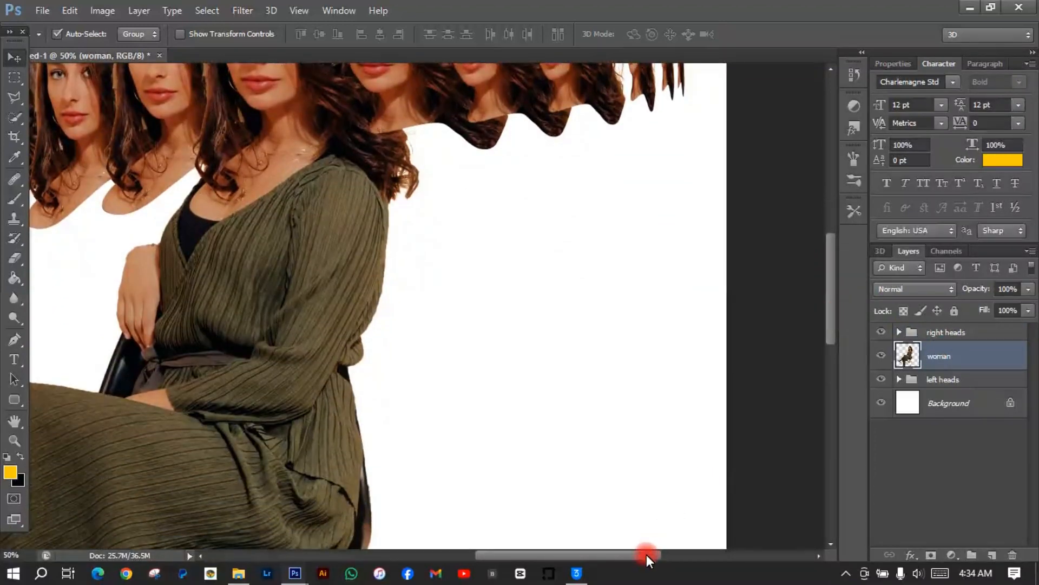
drag(646, 554, 628, 555)
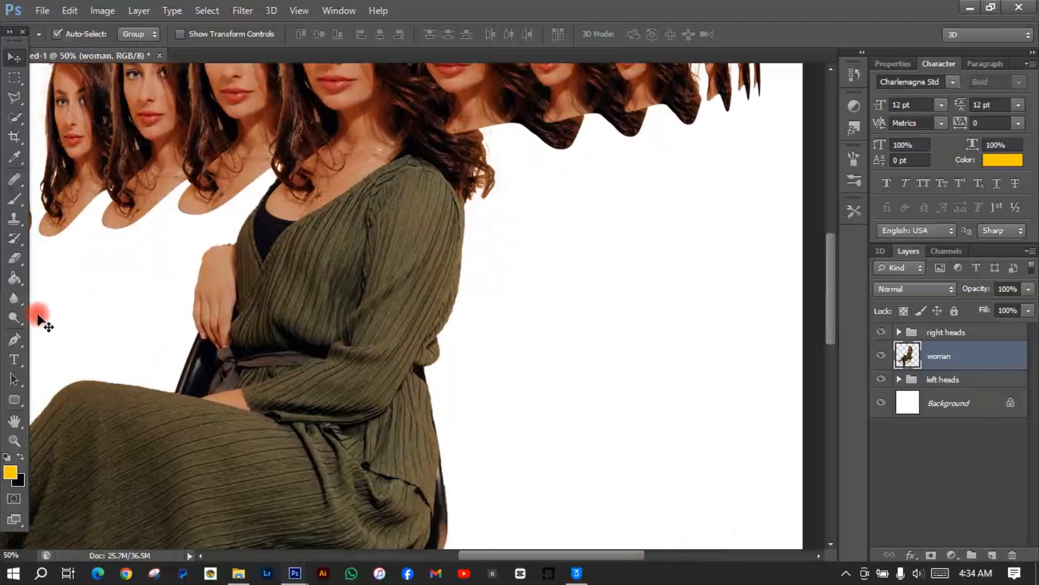
click(18, 401)
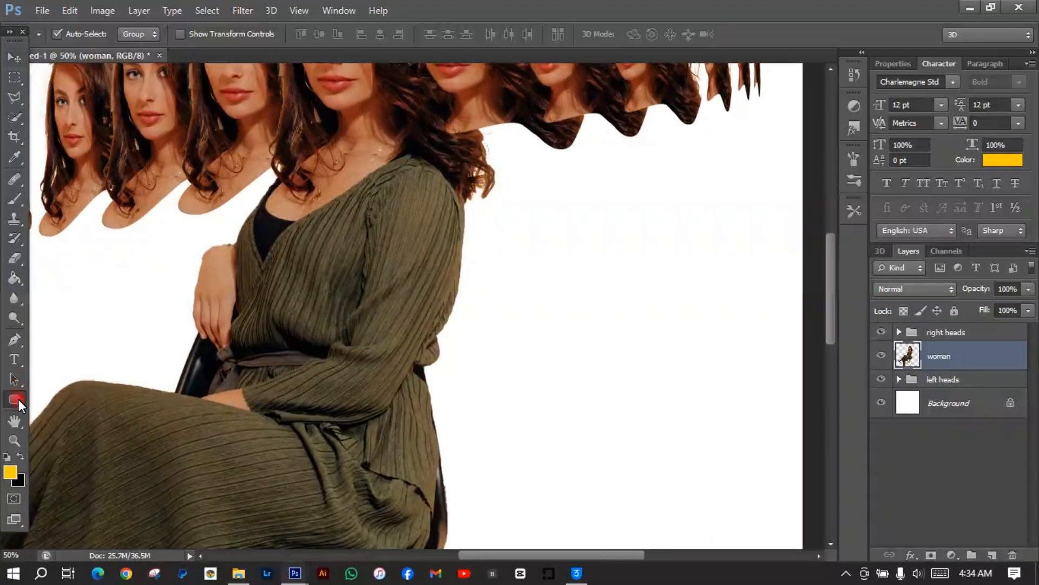
click(18, 398)
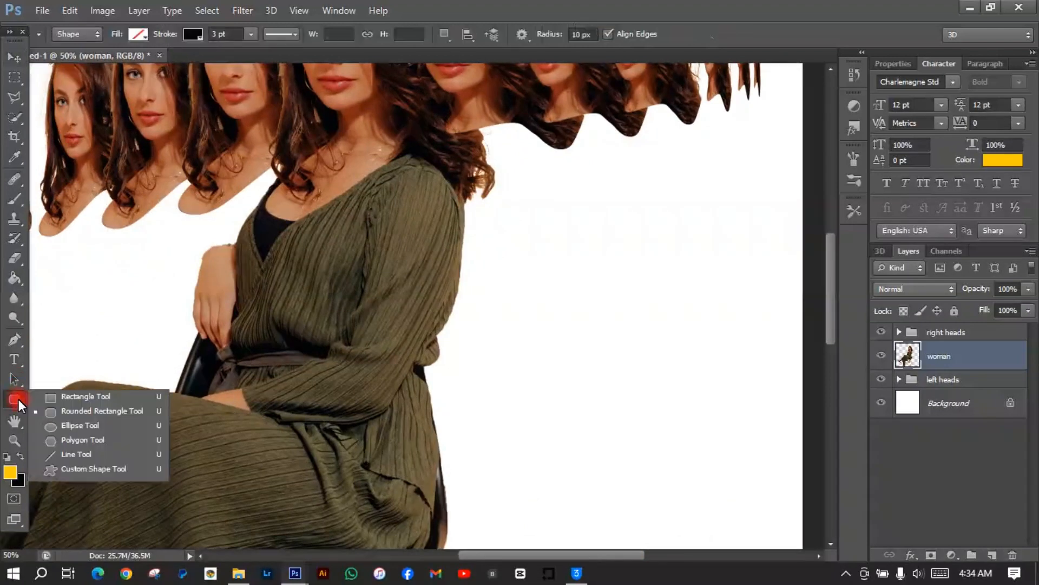
click(60, 427)
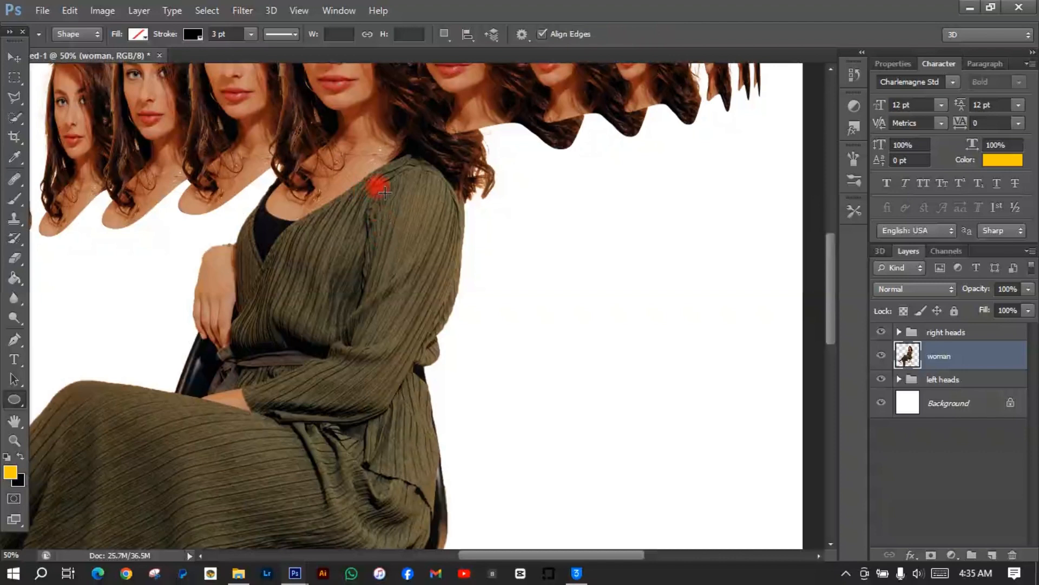
click(193, 34)
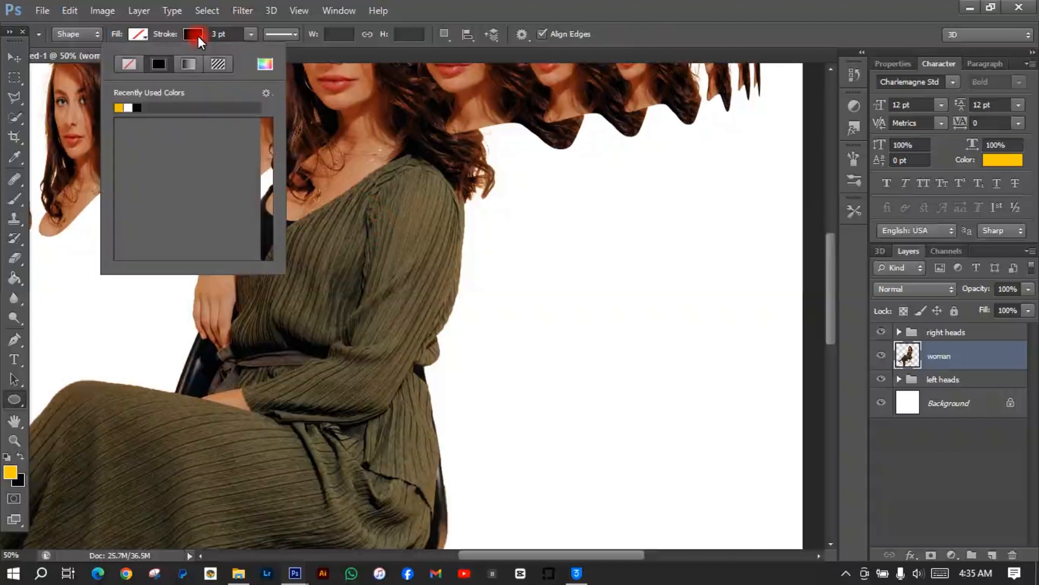
click(129, 65)
click(145, 35)
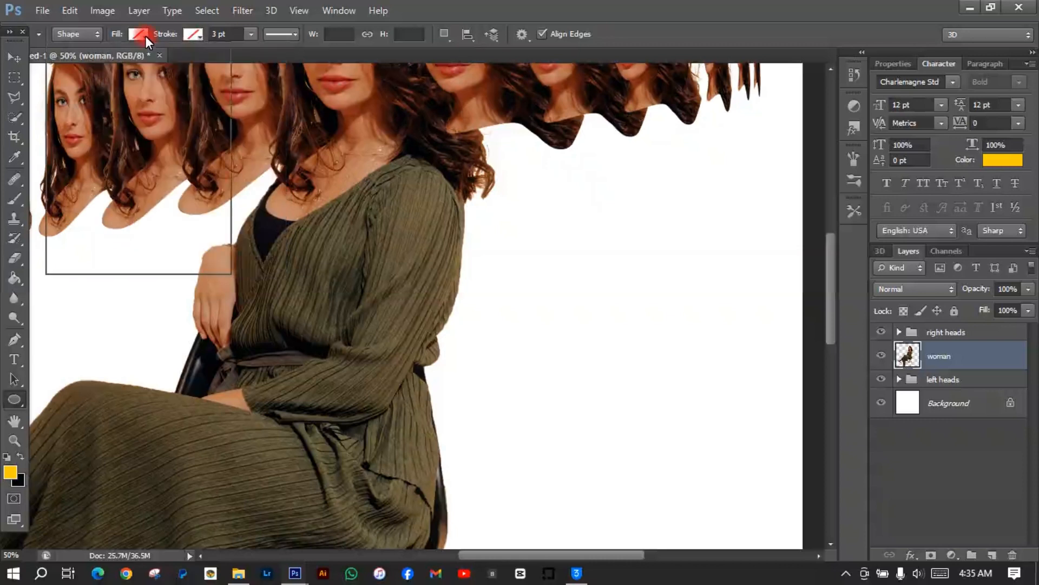
click(145, 35)
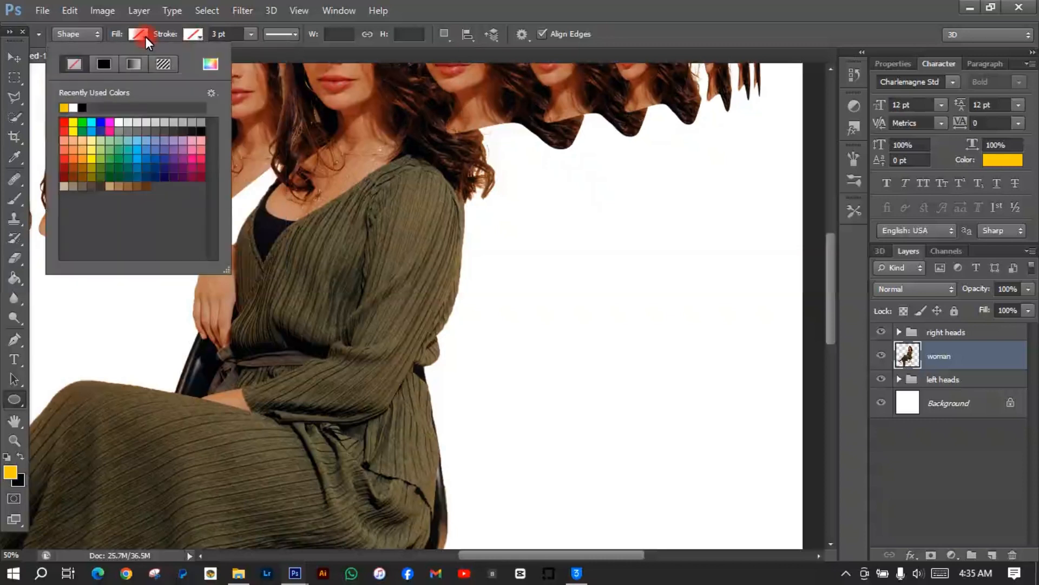
click(165, 122)
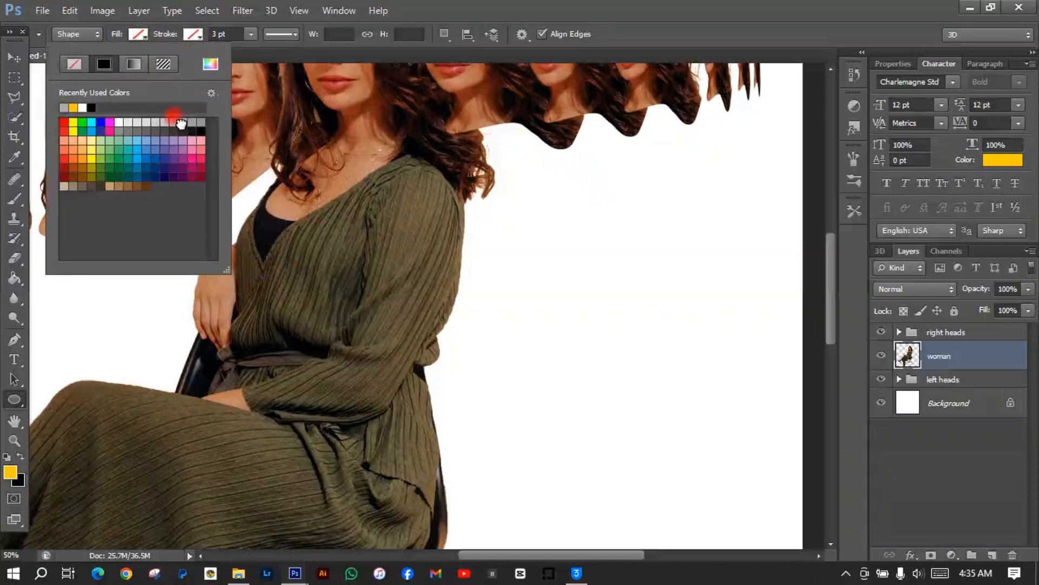
click(376, 196)
Draw a tall ellipse about 180 by 864 px over the woman's upper arm and hip, and lower its opacity to about 46%
drag(385, 202, 455, 519)
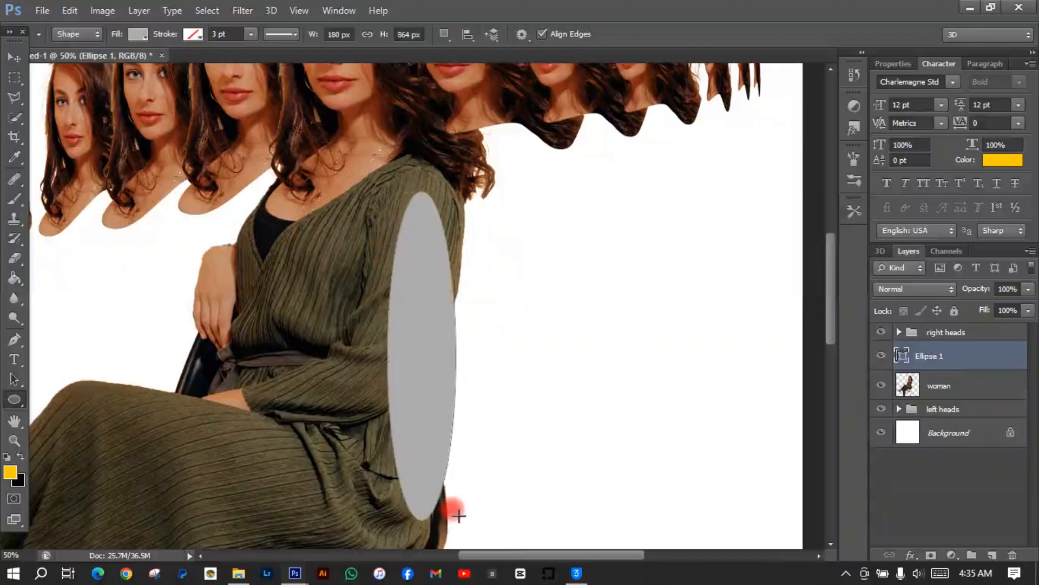
click(1028, 288)
click(986, 304)
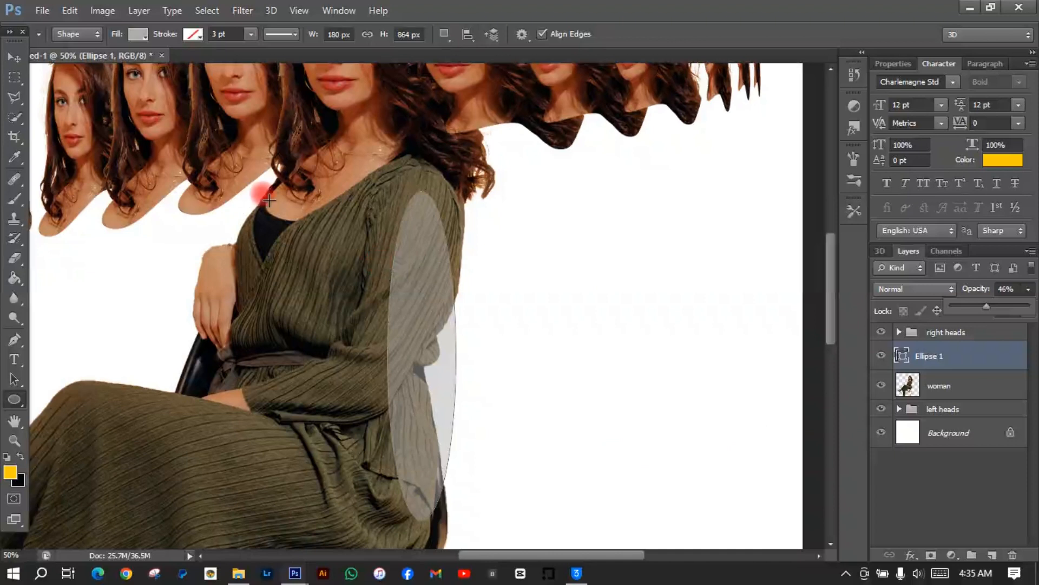
Move the ellipse onto the woman's sleeve, rotate it about 5 degrees and widen it to about 111%
click(15, 56)
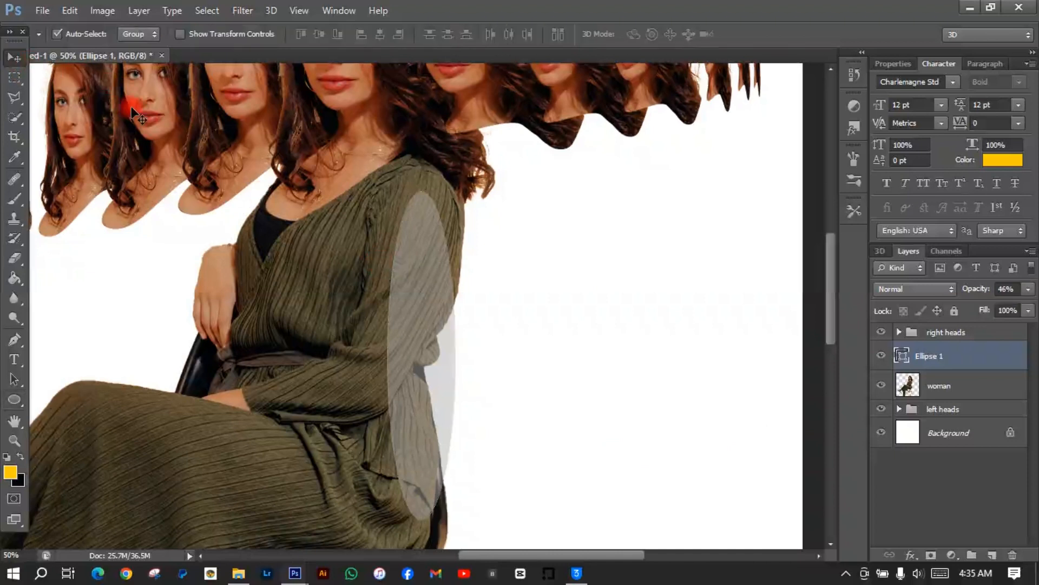
drag(433, 373, 401, 358)
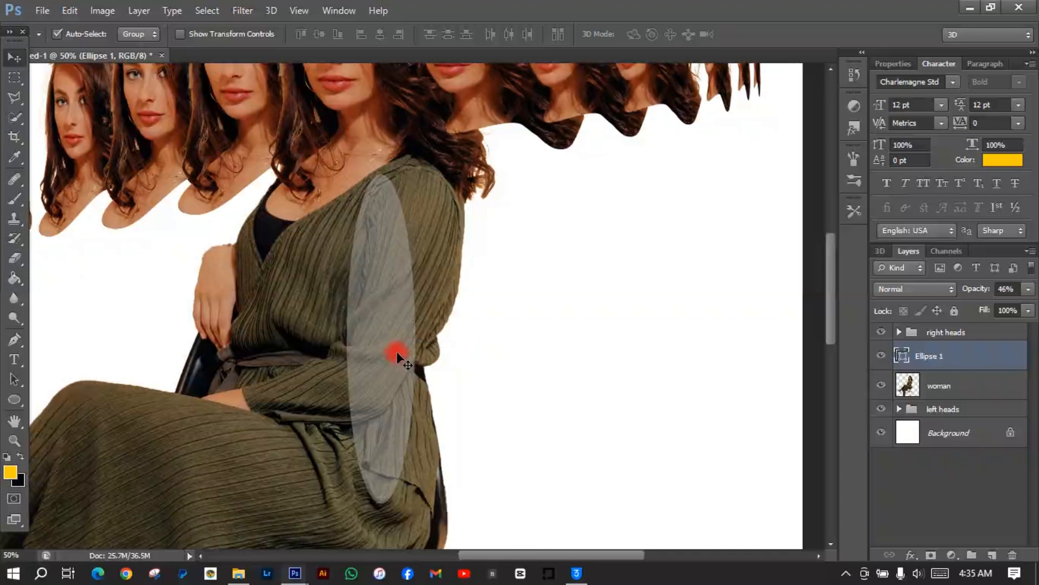
key(ctrl+t)
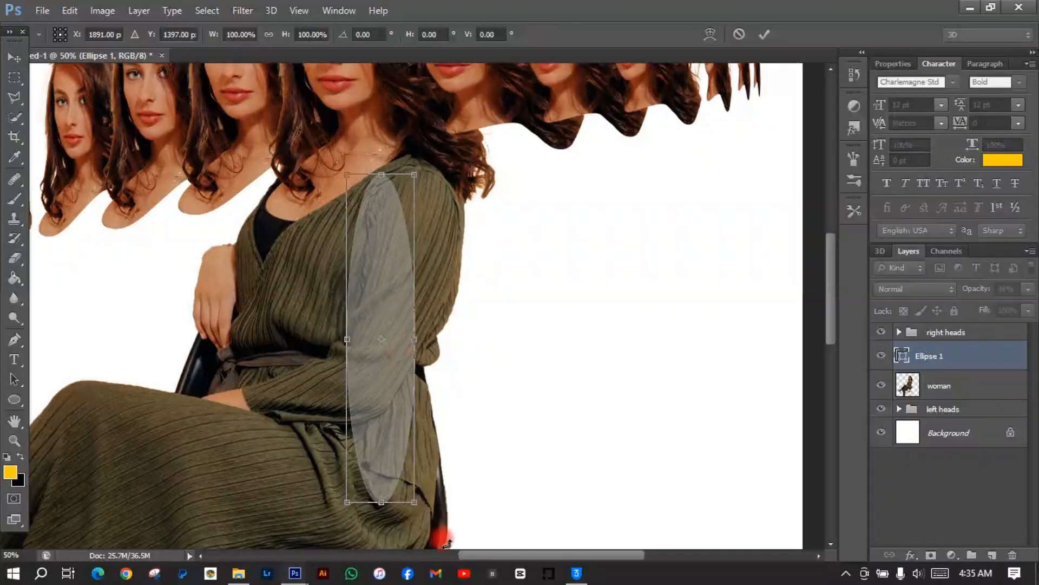
drag(420, 515, 409, 517)
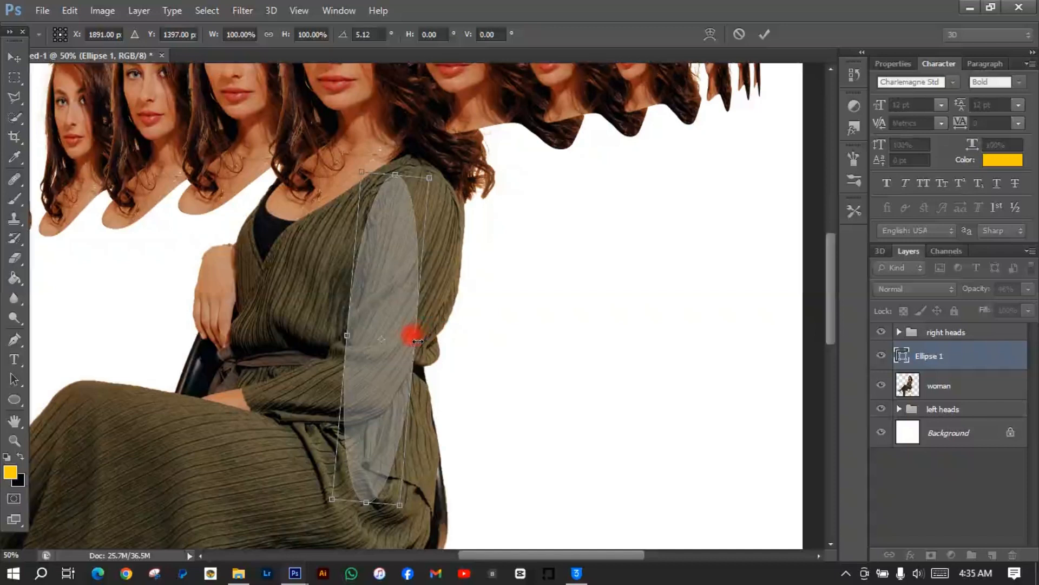
drag(418, 342, 425, 342)
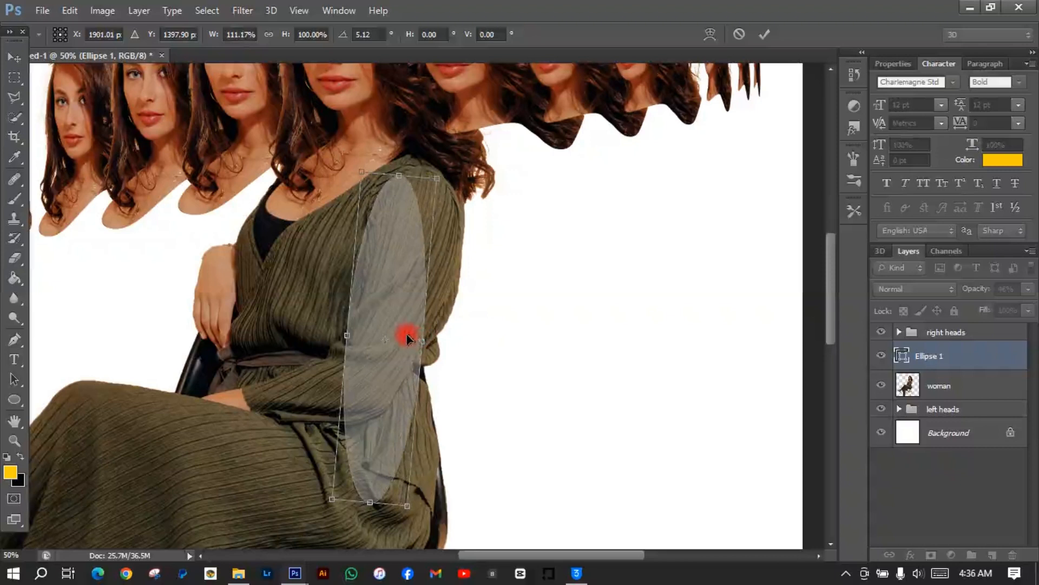
Warp the ellipse's upper corners outward so its top broadens to follow the shoulder and upper sleeve
right_click(407, 338)
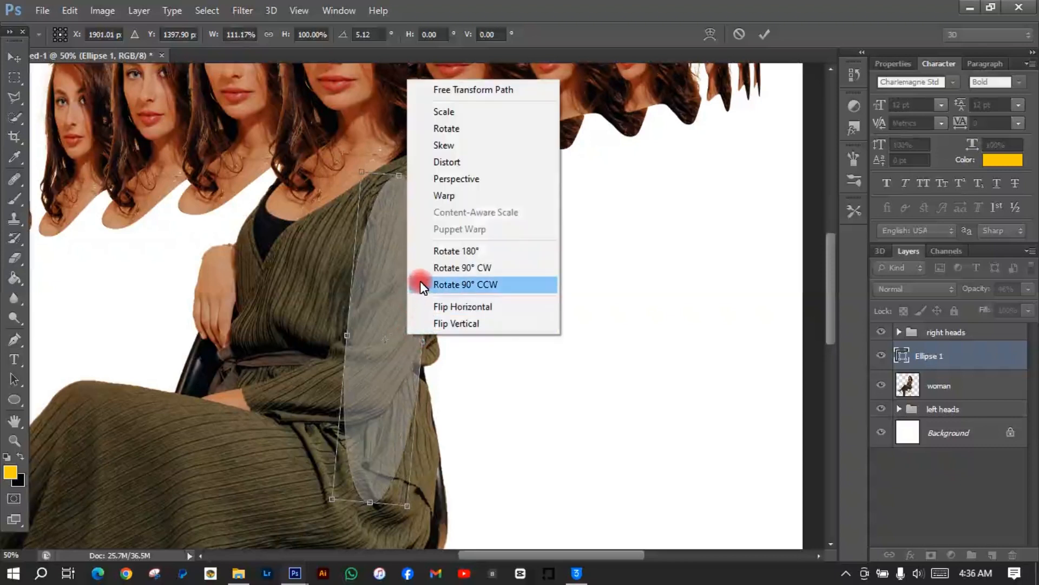
click(439, 196)
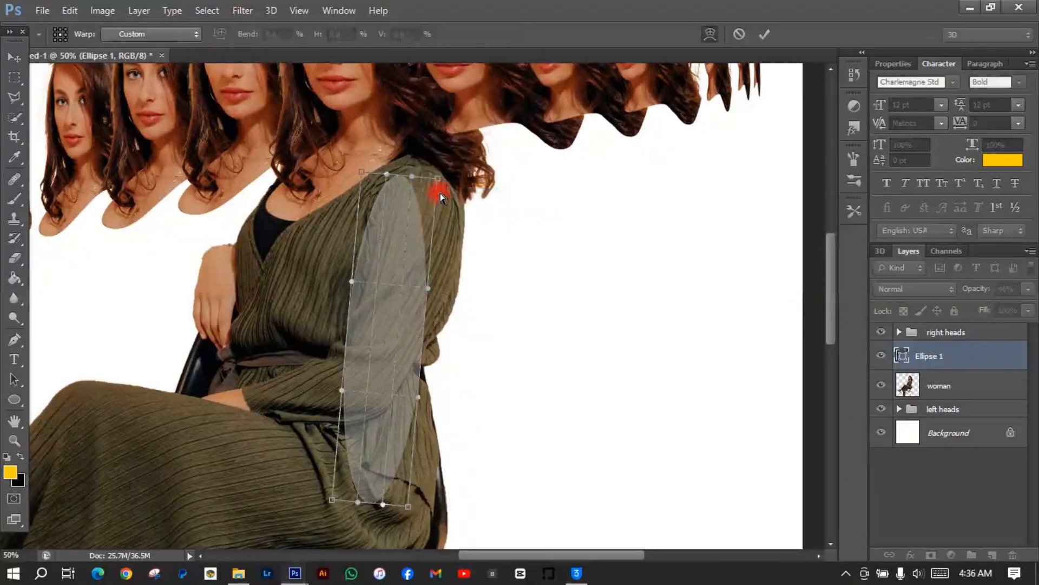
drag(439, 180, 346, 170)
mouse_move(379, 174)
mouse_down()
mouse_move(368, 176)
mouse_move(460, 177)
mouse_up()
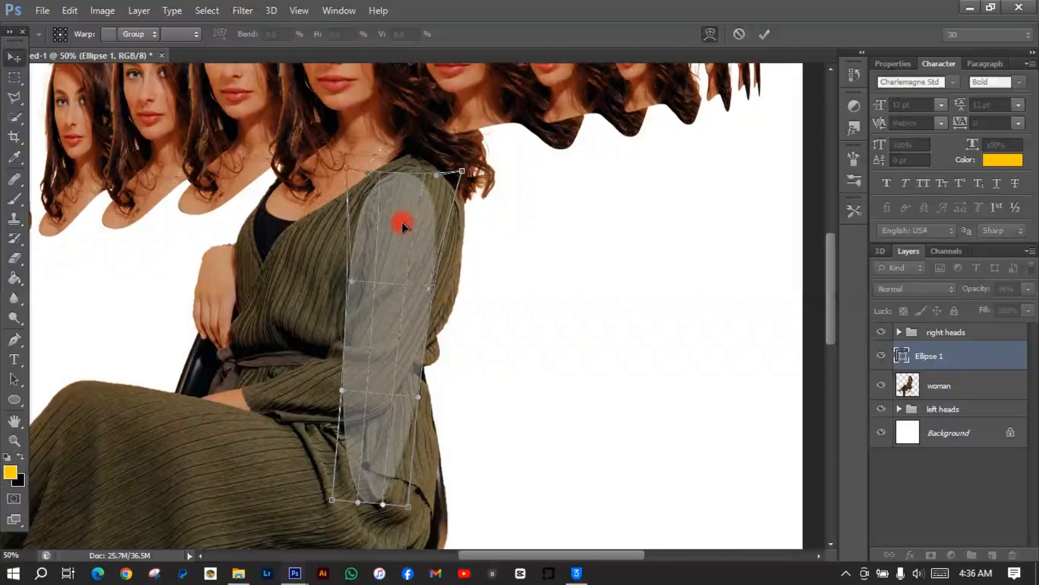
double_click(402, 226)
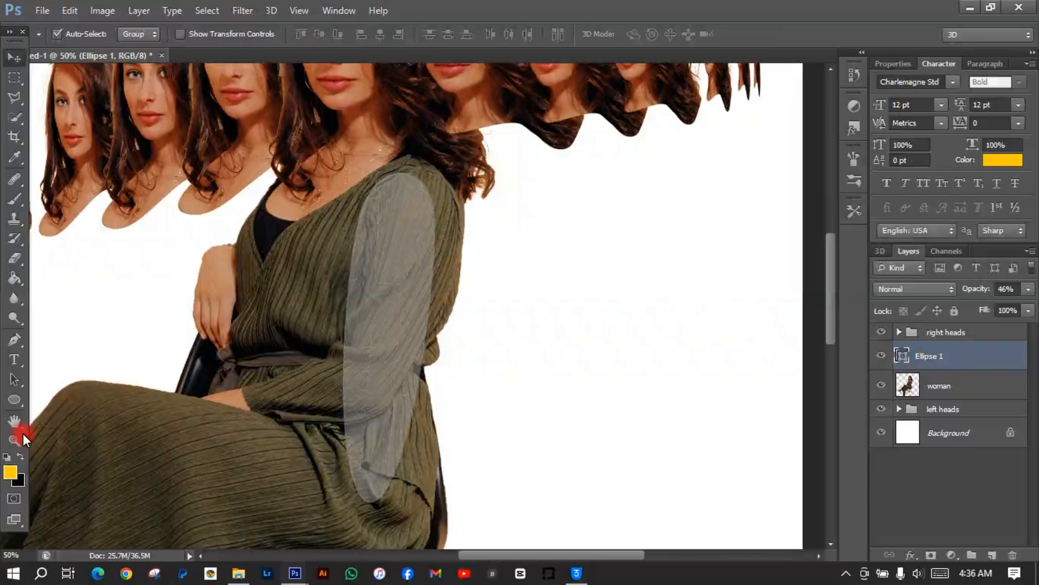
Lower the opacity of the Ellipse 1 layer to 0%
click(14, 407)
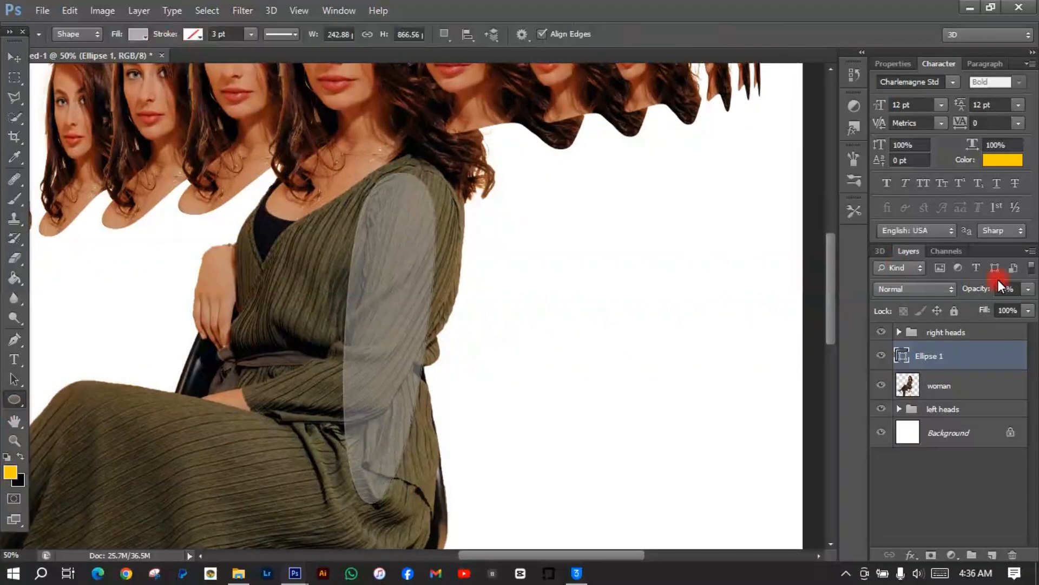
click(1029, 289)
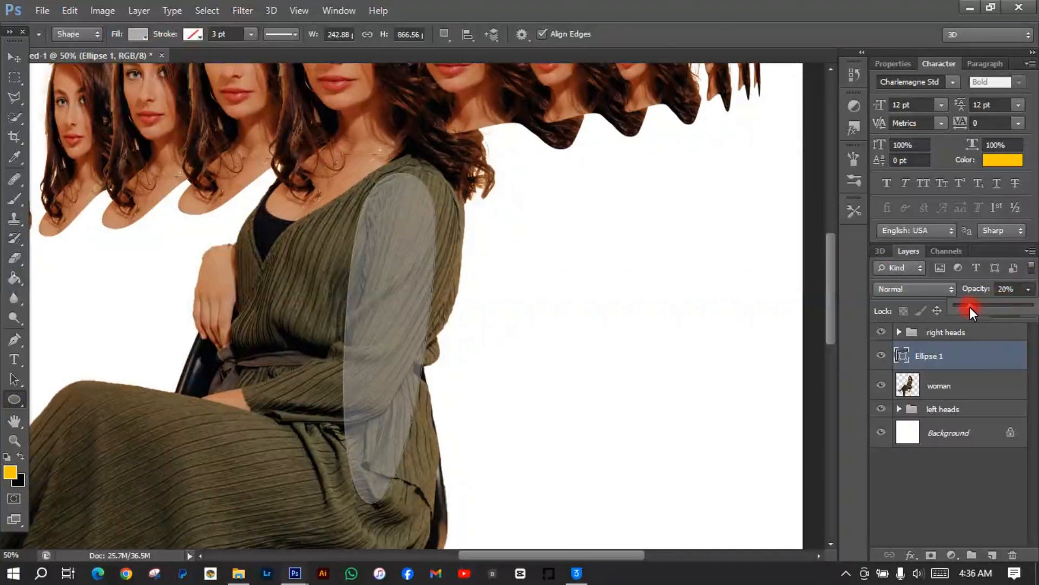
drag(970, 307, 944, 308)
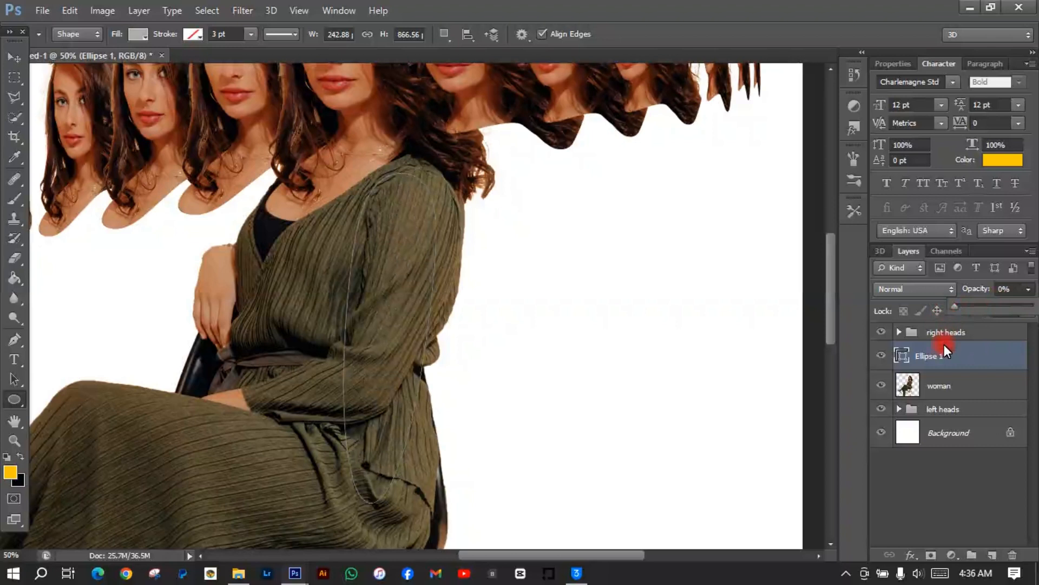
click(935, 357)
Duplicate the woman layer and cut the copy to the ellipse's outline with an applied layer mask
click(938, 385)
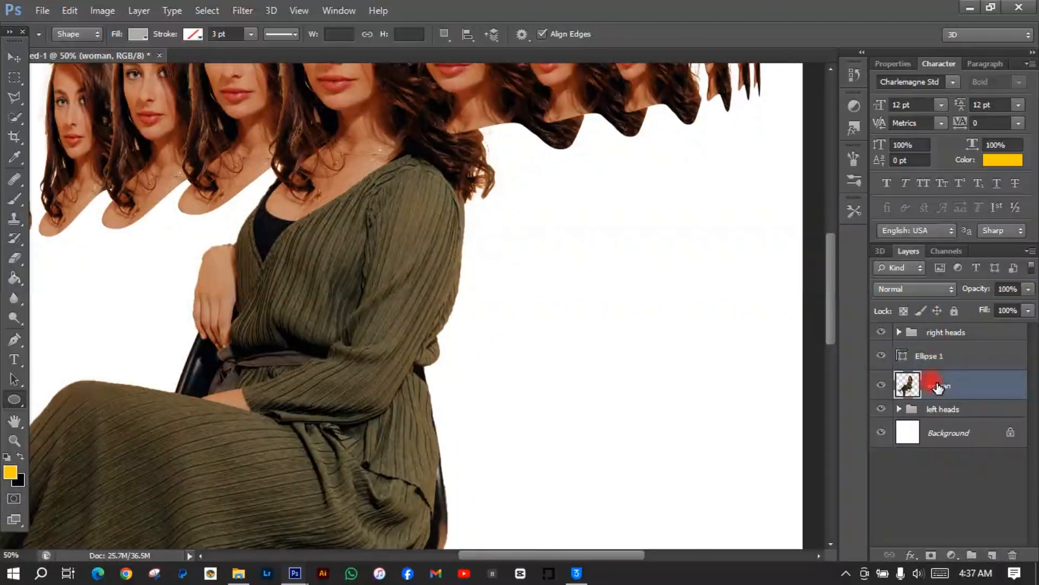
key(ctrl+j)
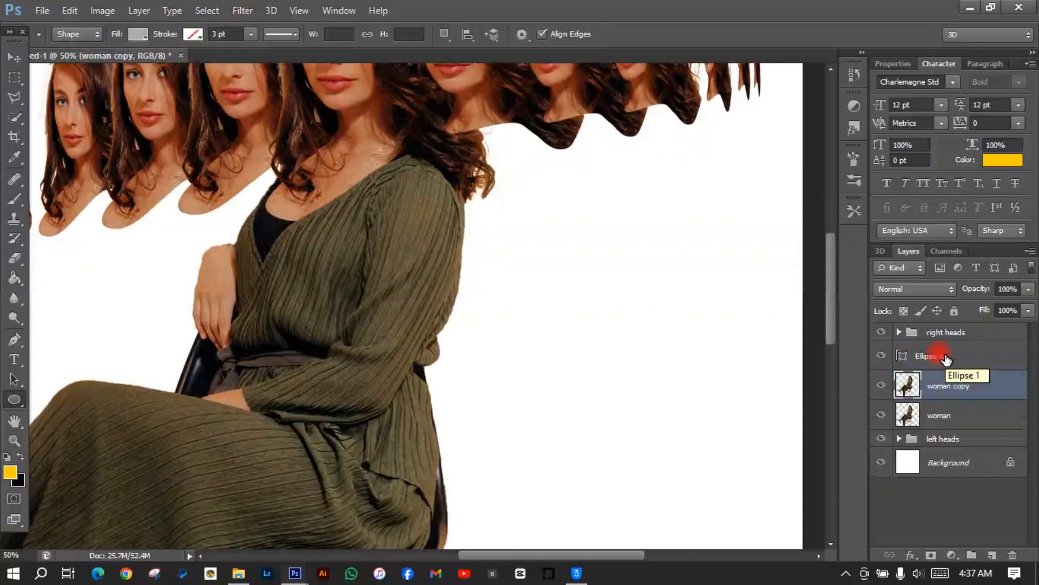
ctrl+click(899, 357)
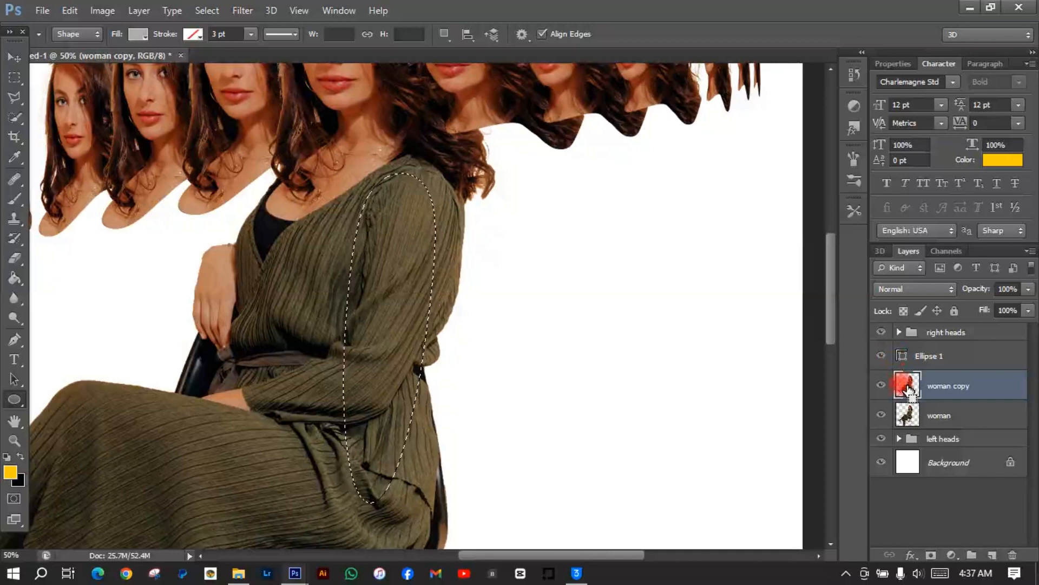
click(971, 382)
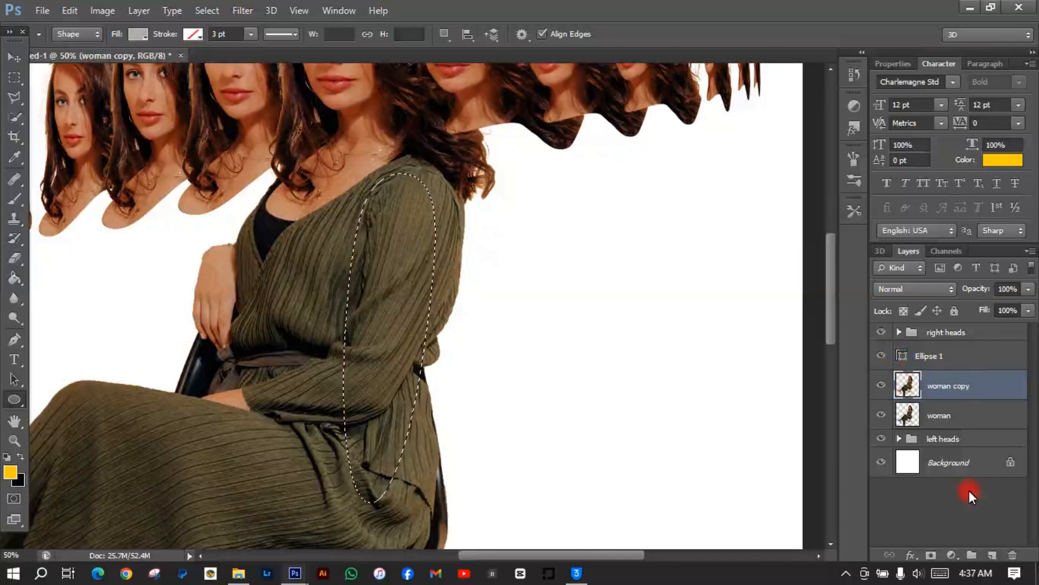
click(932, 556)
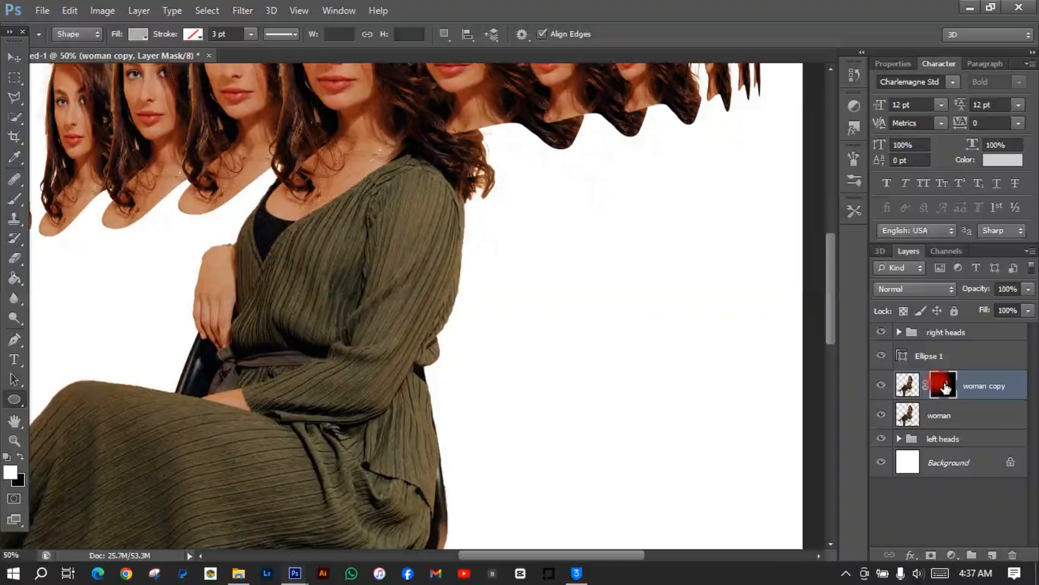
right_click(945, 386)
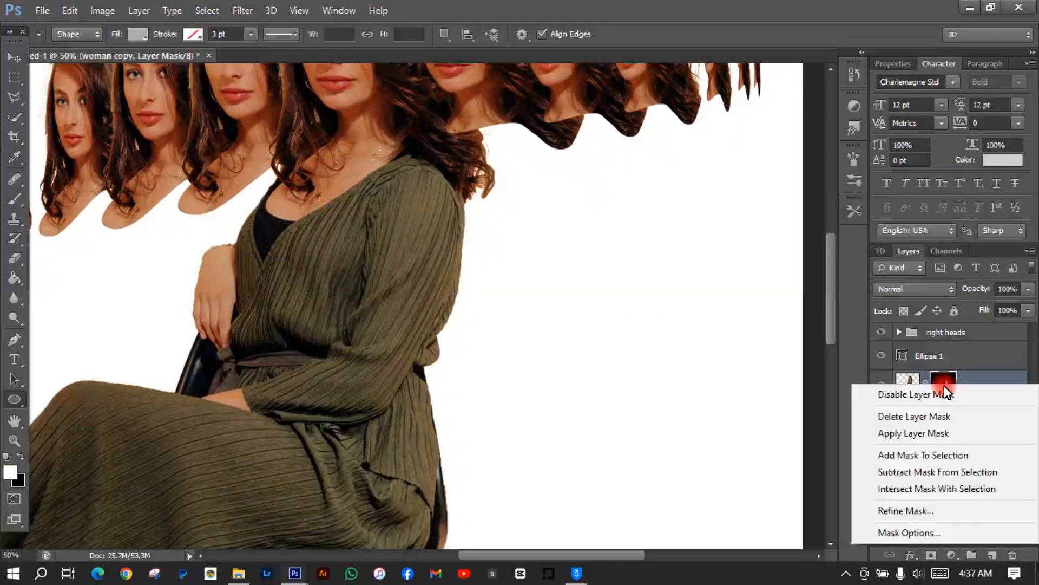
click(923, 434)
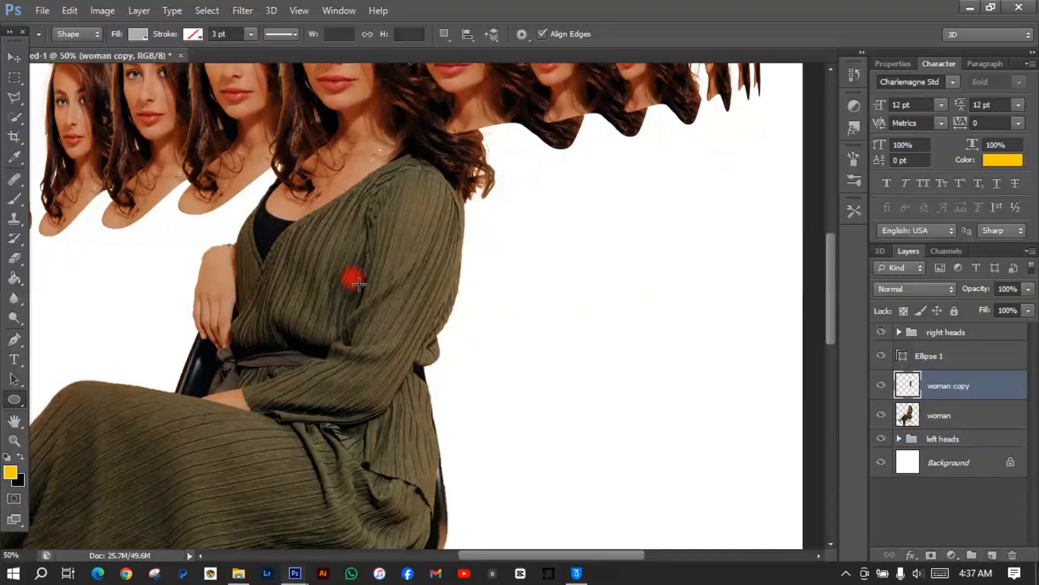
Rename the woman copy layer as "arm"
click(18, 49)
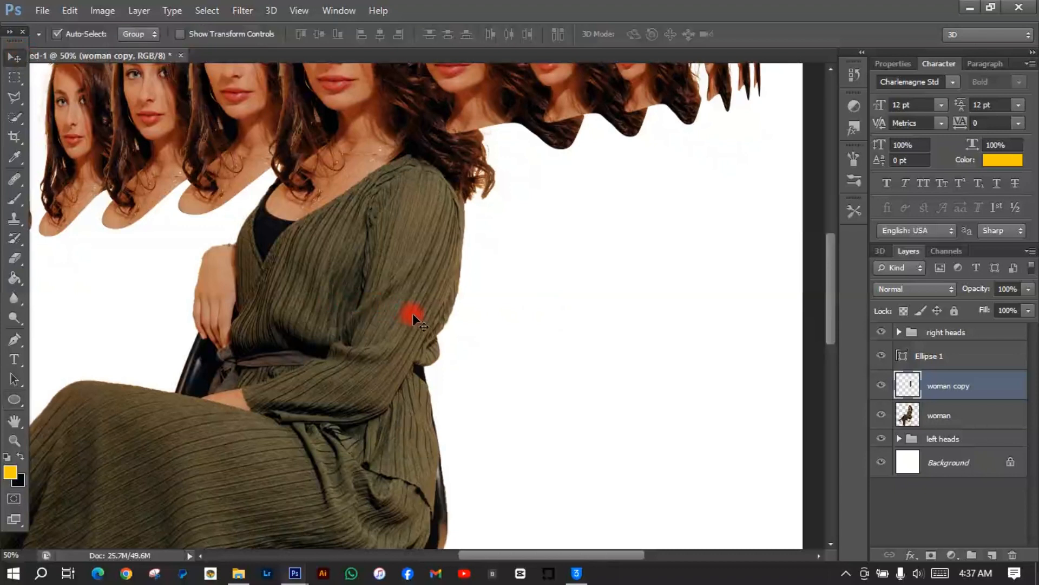
click(942, 362)
click(949, 388)
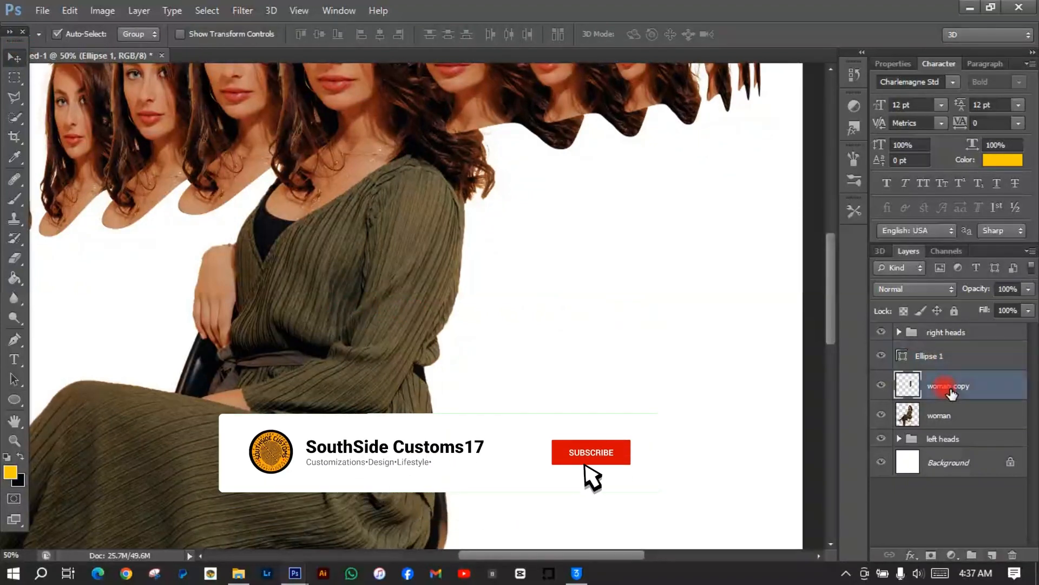
click(914, 383)
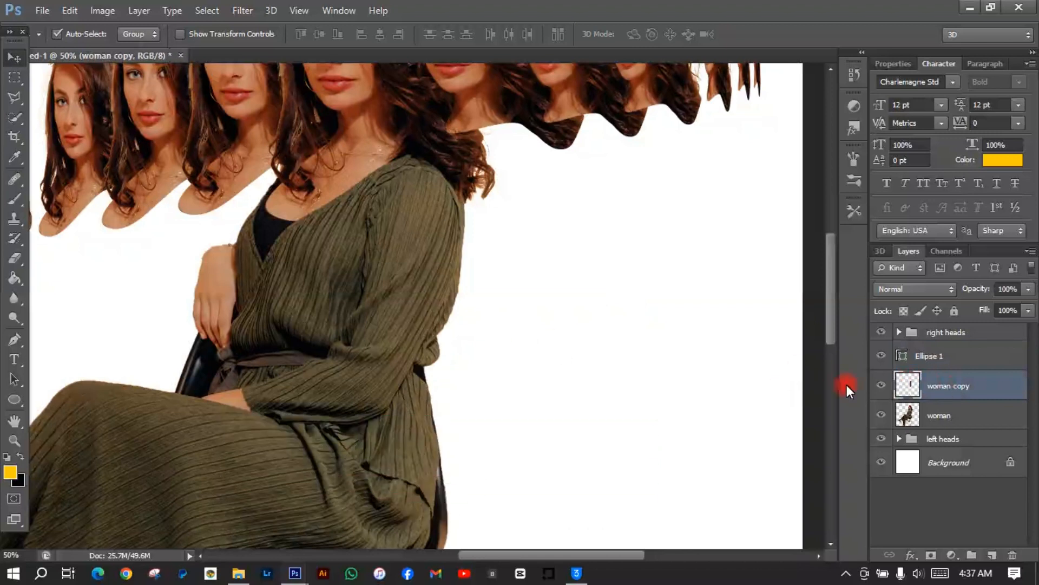
double_click(952, 386)
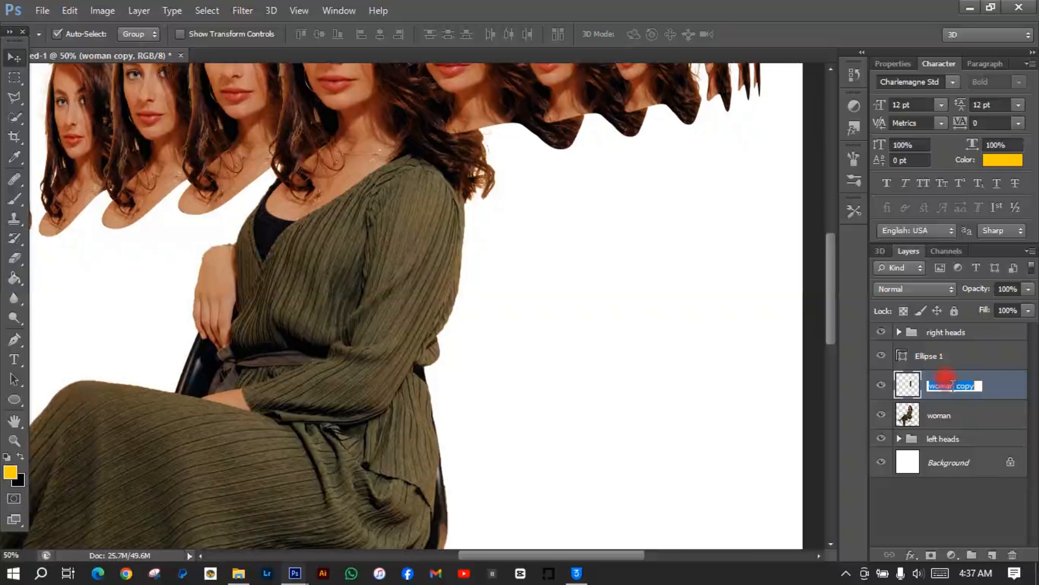
key(BackSpace)
text(arm)
key(Return)
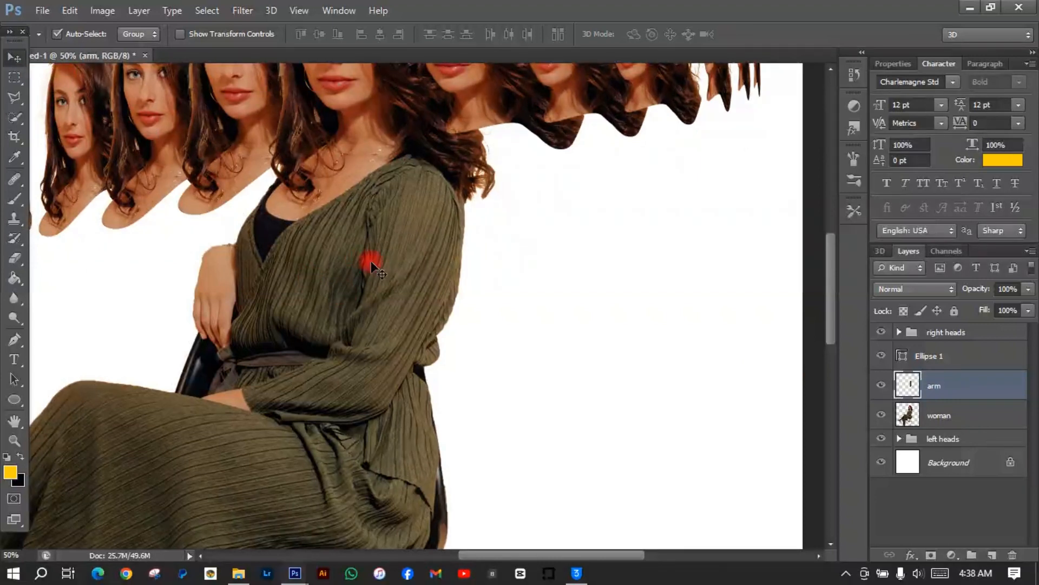
Move the arm piece over the woman's opposite shoulder and scale it to about 93% width and 96% height
key(ctrl+t)
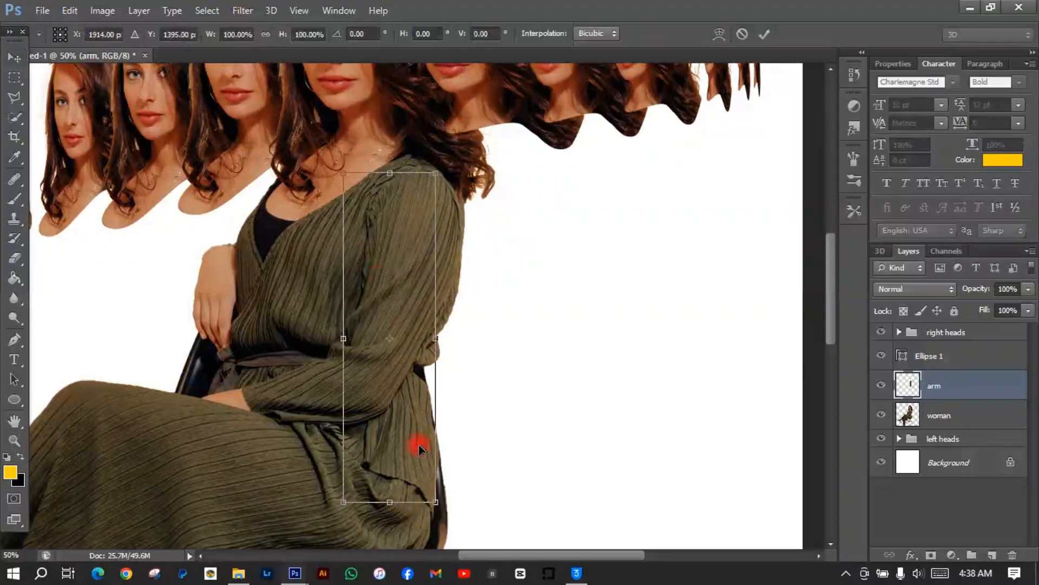
drag(405, 451, 283, 463)
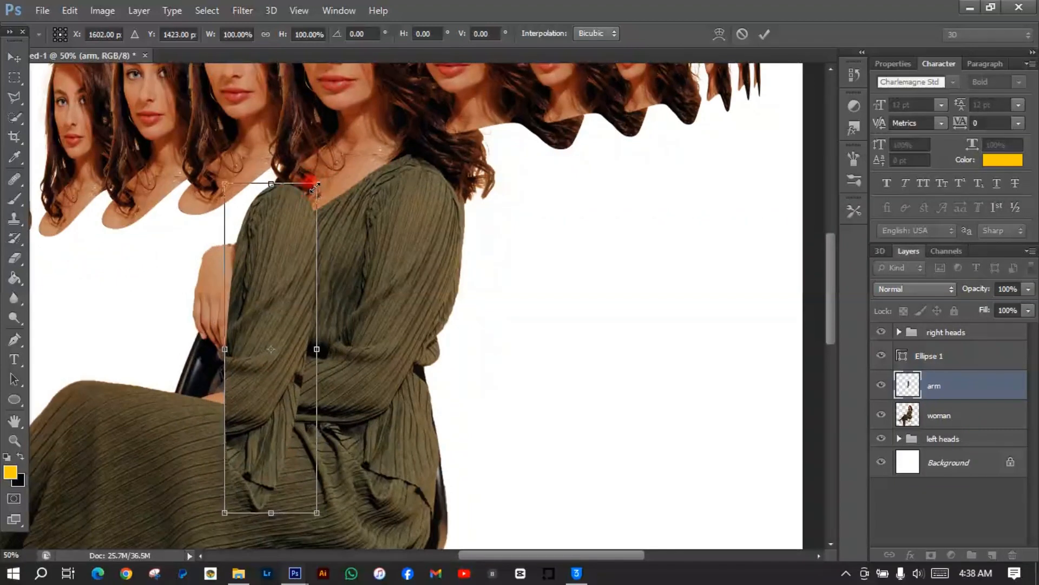
mouse_move(317, 186)
mouse_down()
mouse_move(308, 199)
mouse_move(316, 190)
mouse_up()
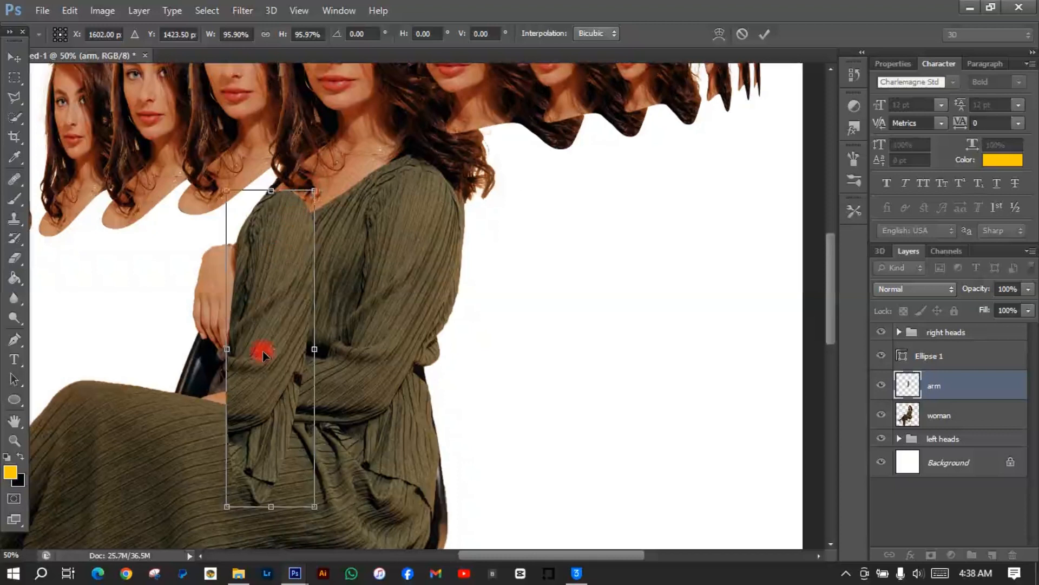
drag(228, 353, 230, 352)
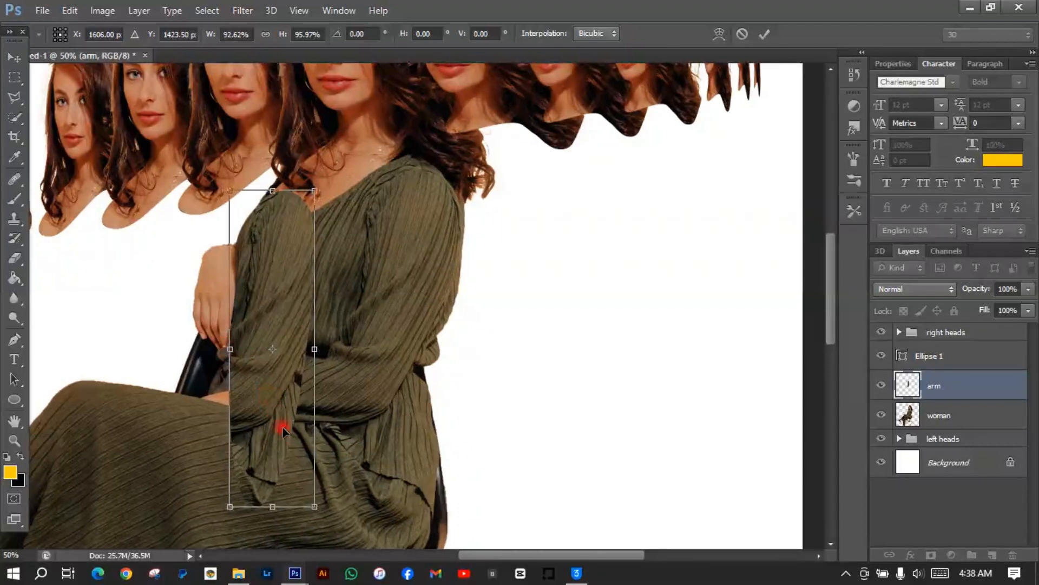
drag(283, 430, 284, 422)
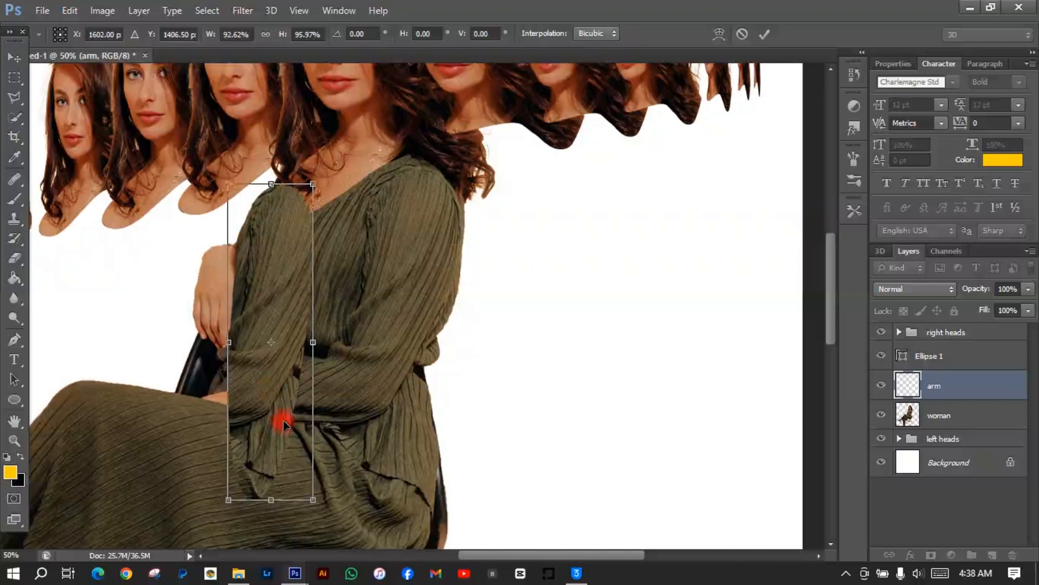
key(Return)
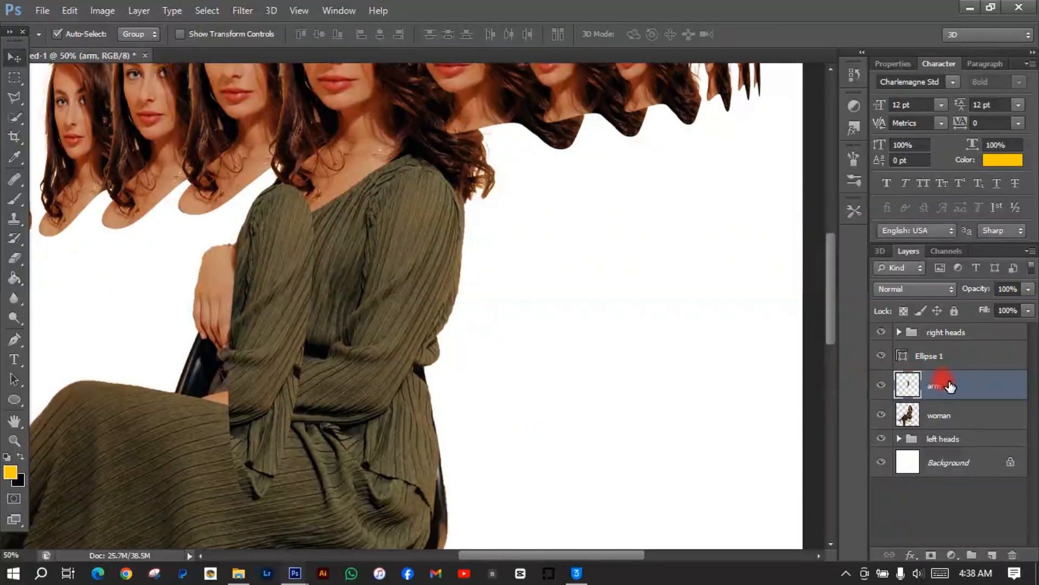
Duplicate the arm layer and move the copy outward over the woman's lap, beside the first arm piece
key(ctrl+j)
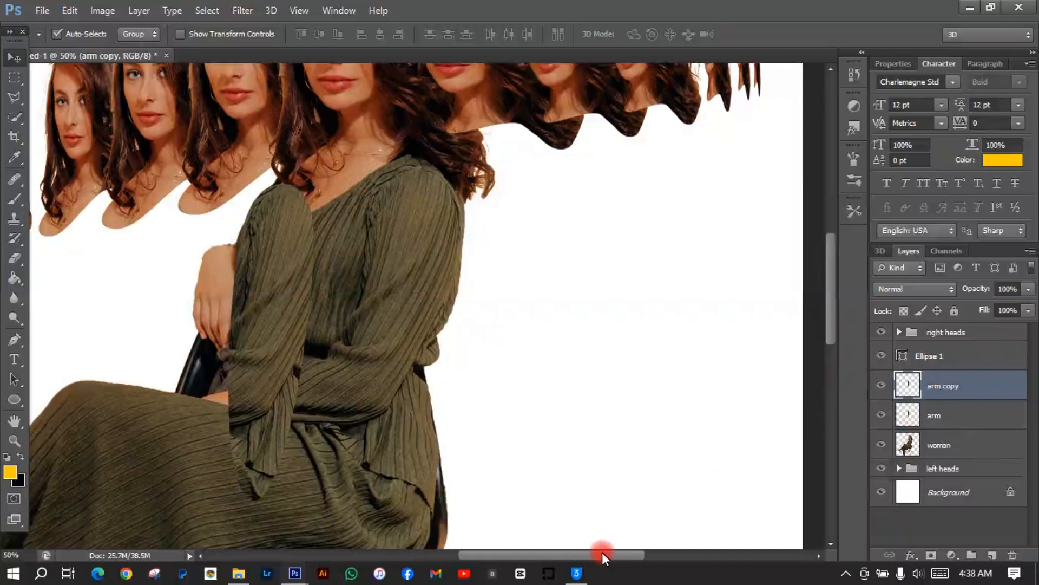
drag(602, 552, 544, 550)
click(471, 356)
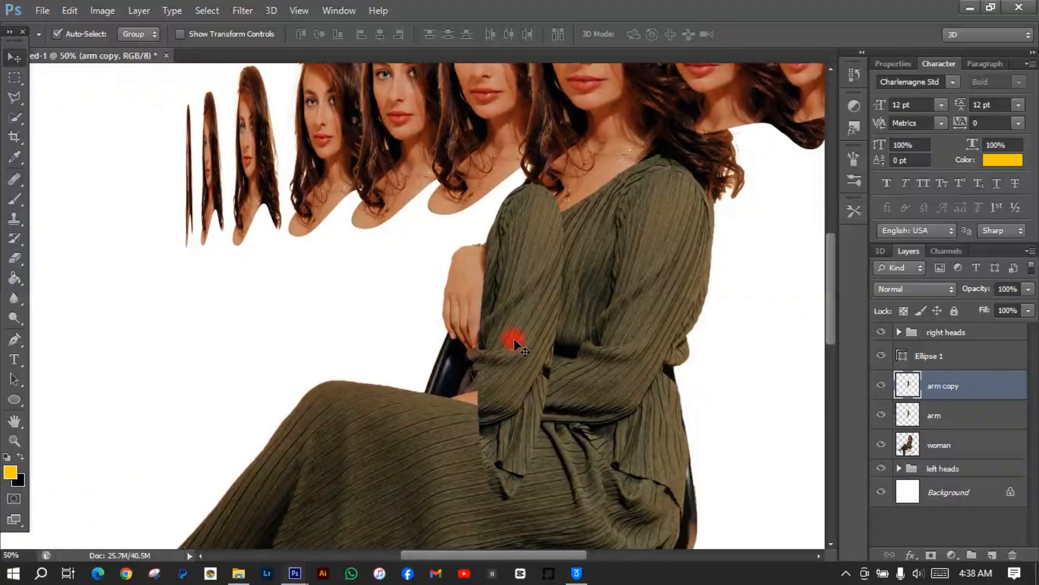
drag(514, 340, 493, 340)
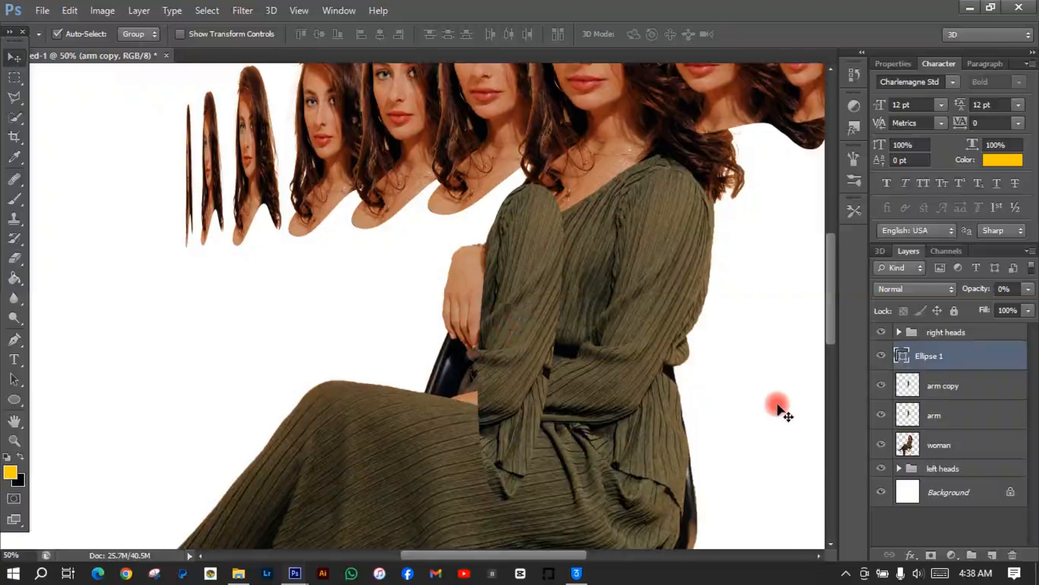
click(937, 385)
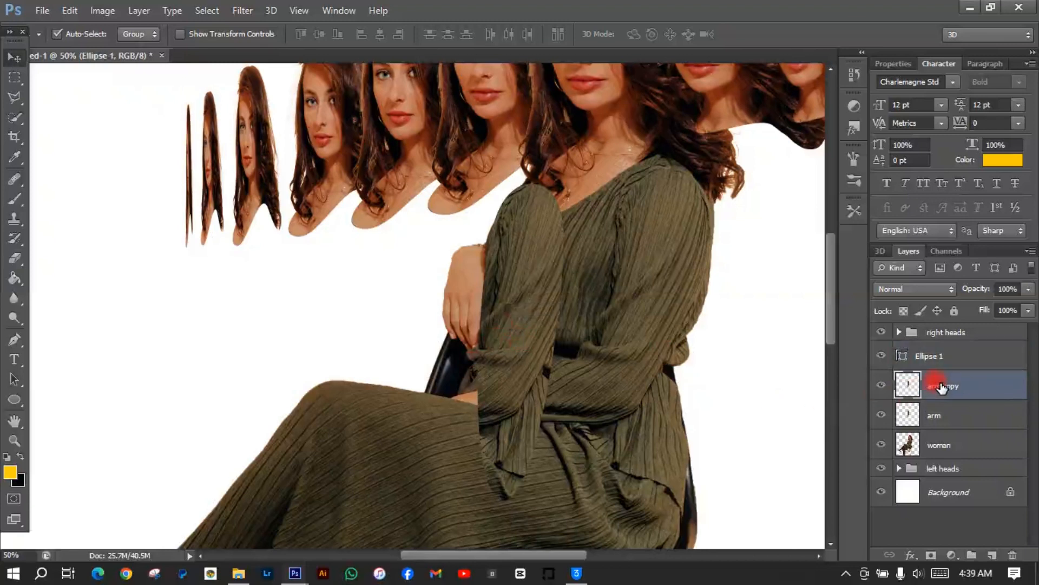
key(ctrl+t)
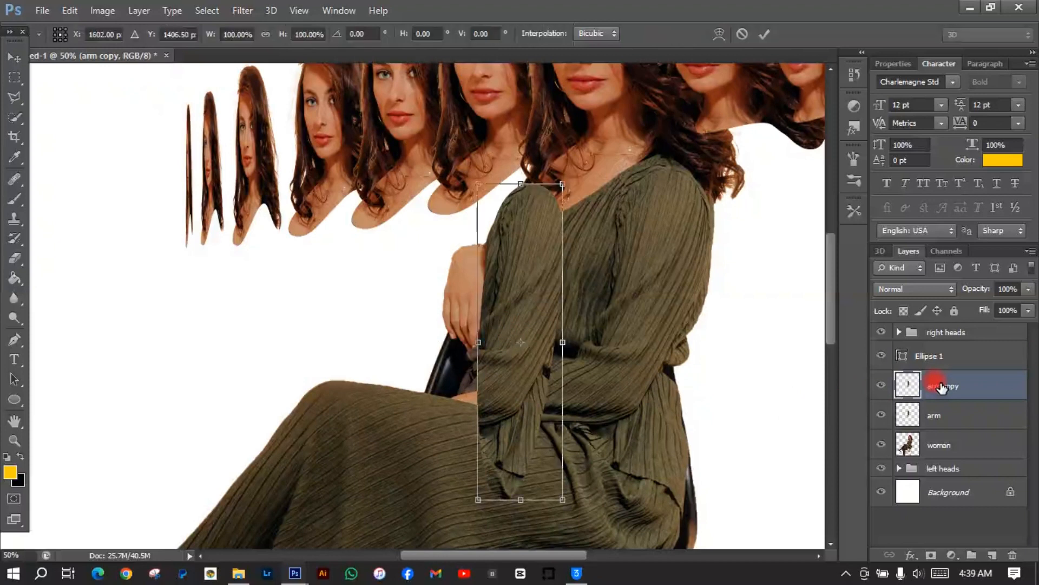
drag(532, 432, 444, 465)
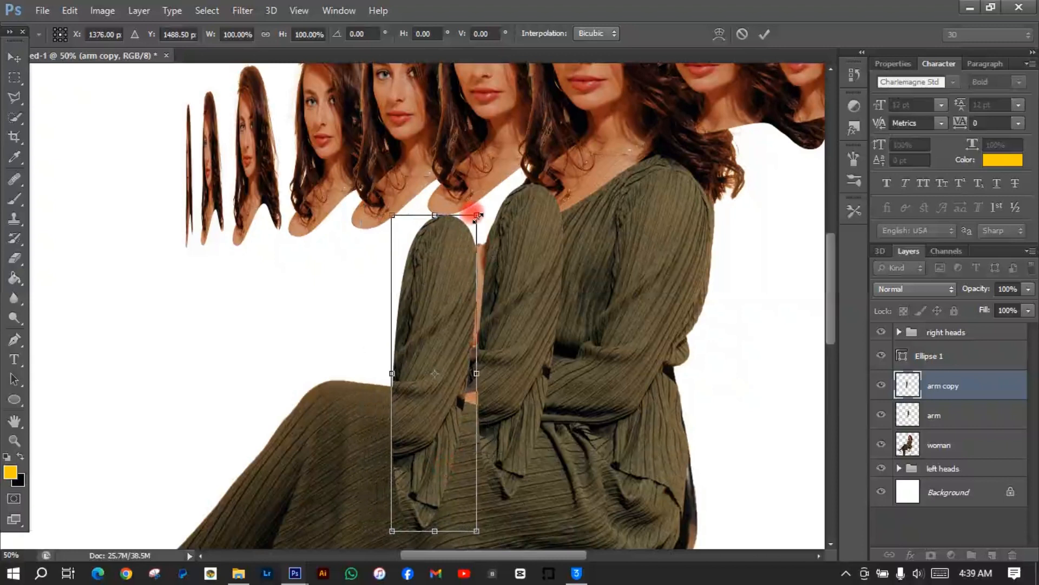
Scale the arm copy to about 81% width and 93% height and raise it slightly
drag(477, 215, 472, 228)
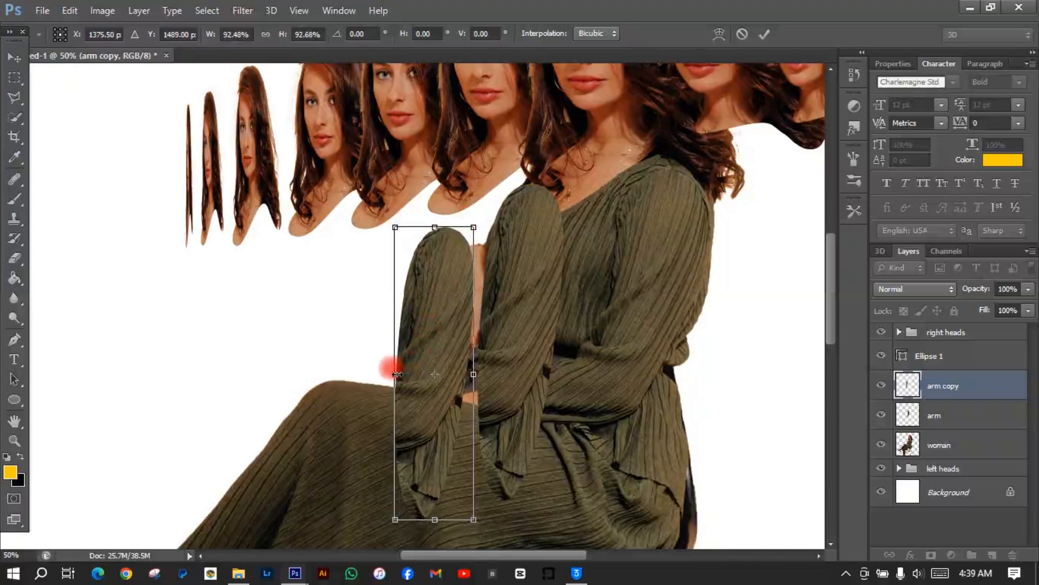
drag(397, 374, 411, 374)
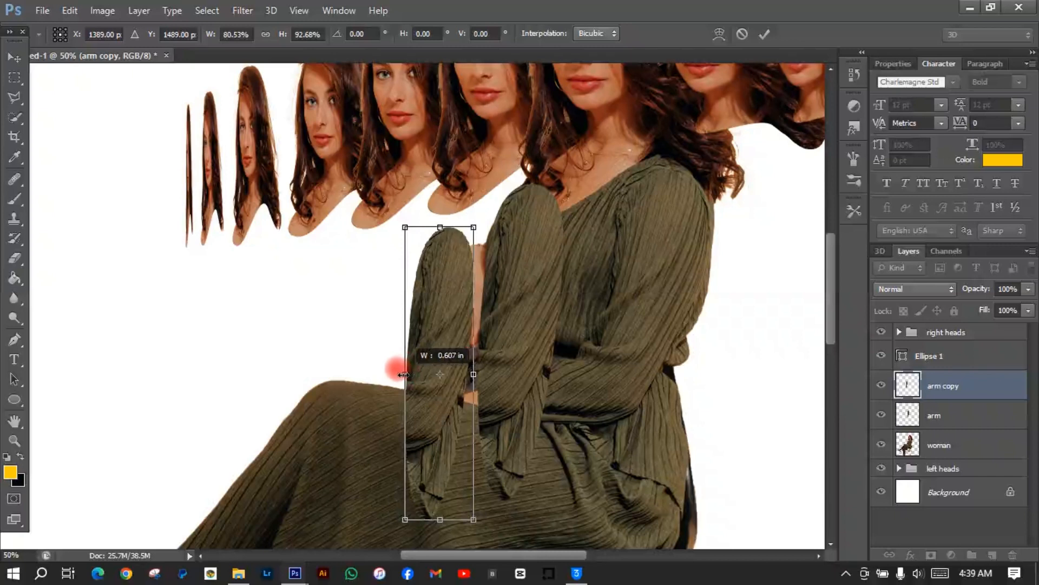
drag(405, 374, 406, 374)
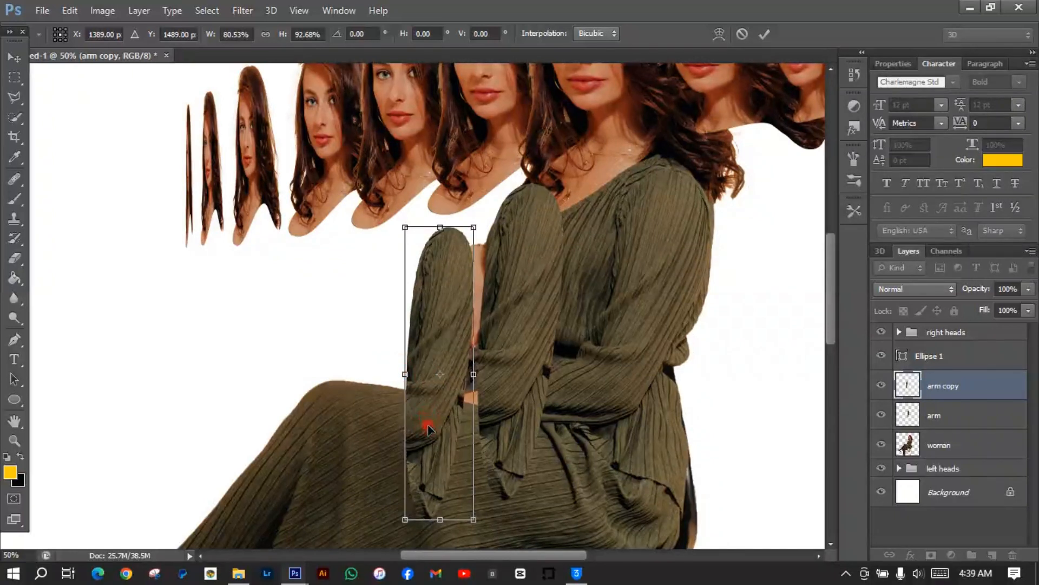
drag(428, 429, 427, 419)
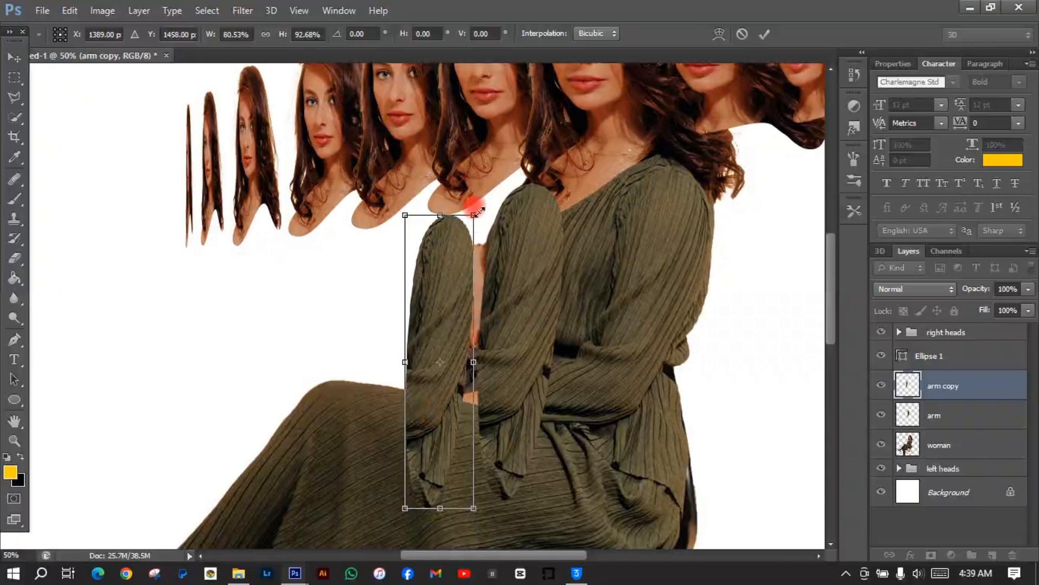
key(Return)
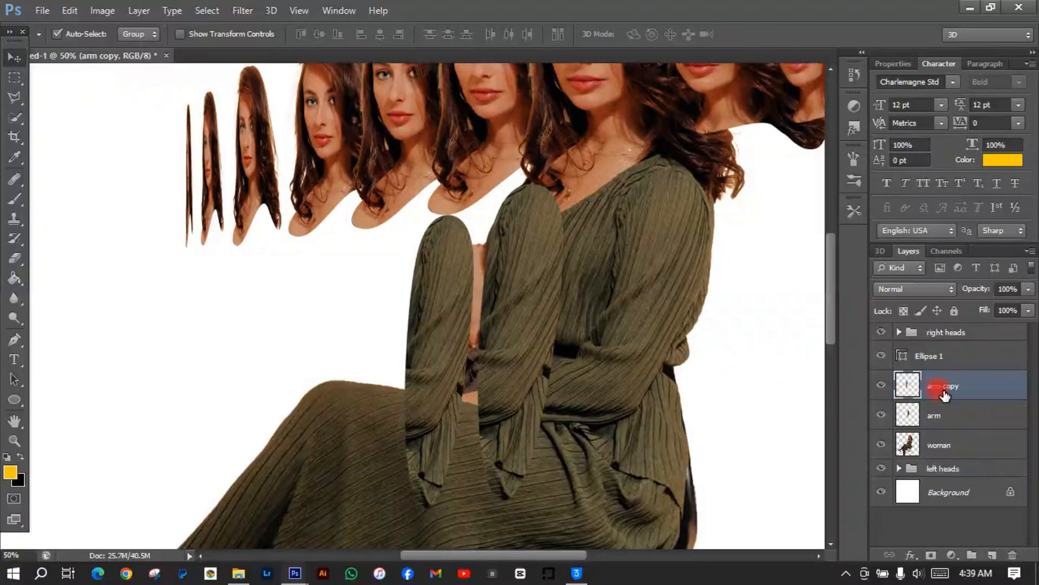
Duplicate the arm copy, move the lower one outward over the knee, and nudge the upper one toward the first arm piece
key(ctrl+j)
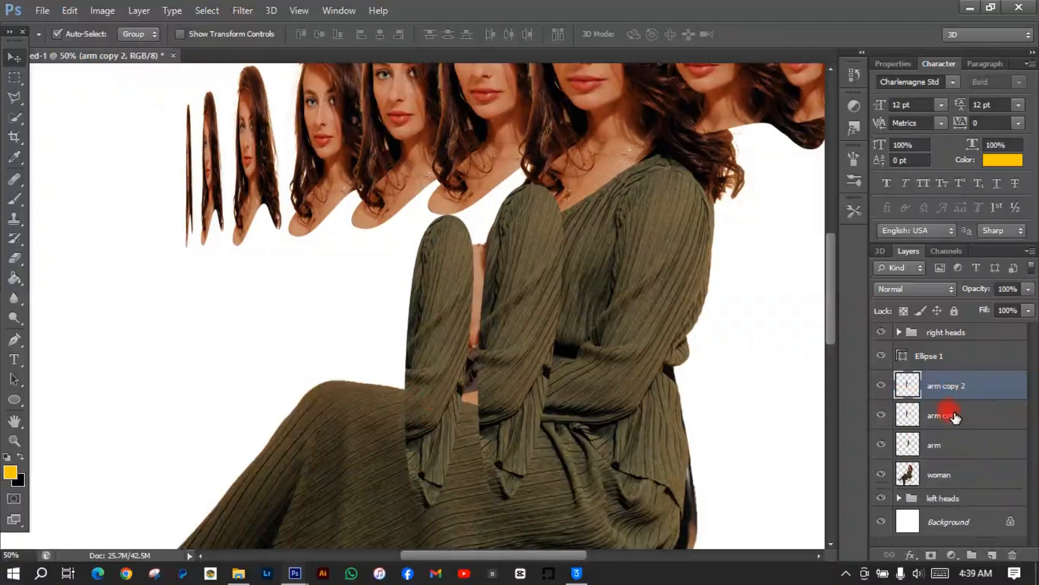
click(955, 417)
key(ctrl+t)
drag(441, 411, 337, 425)
key(ctrl+t)
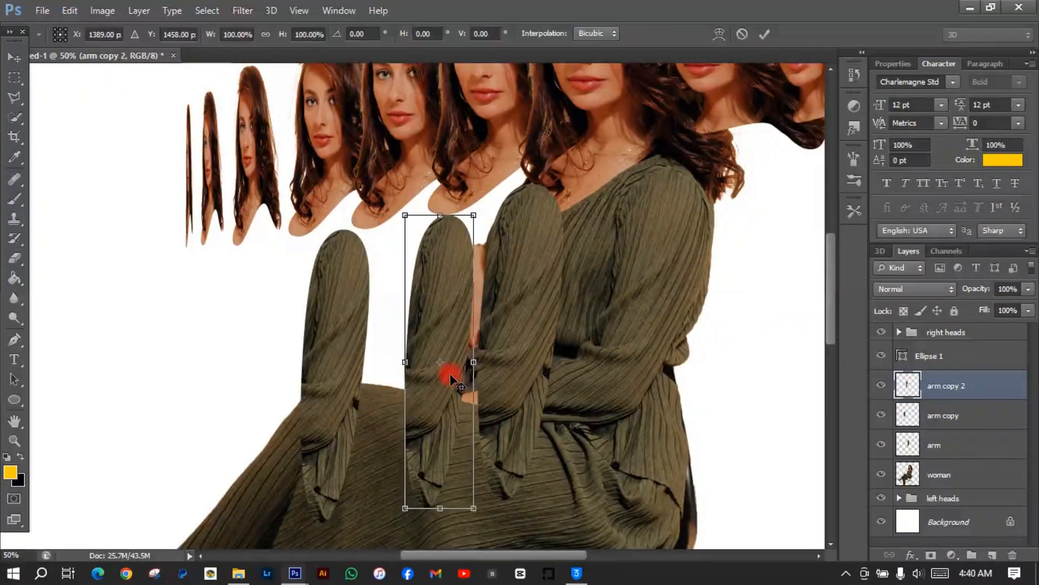
drag(442, 320, 446, 319)
key(Return)
Shrink the arm copy over the knee and make it narrower
click(961, 428)
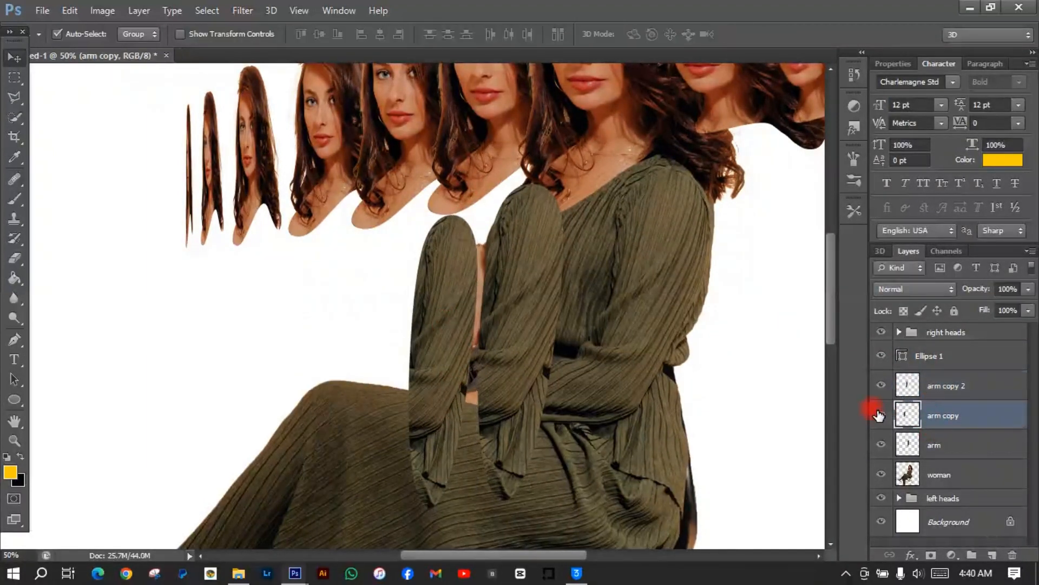
key(ctrl+t)
drag(369, 230, 361, 250)
drag(309, 376, 328, 376)
key(Return)
Duplicate the narrowed arm copy, place the new one farther out beyond the knee, and scale it to a thinner, shorter shape
key(ctrl+t)
drag(346, 438, 267, 381)
key(Return)
key(ctrl+t)
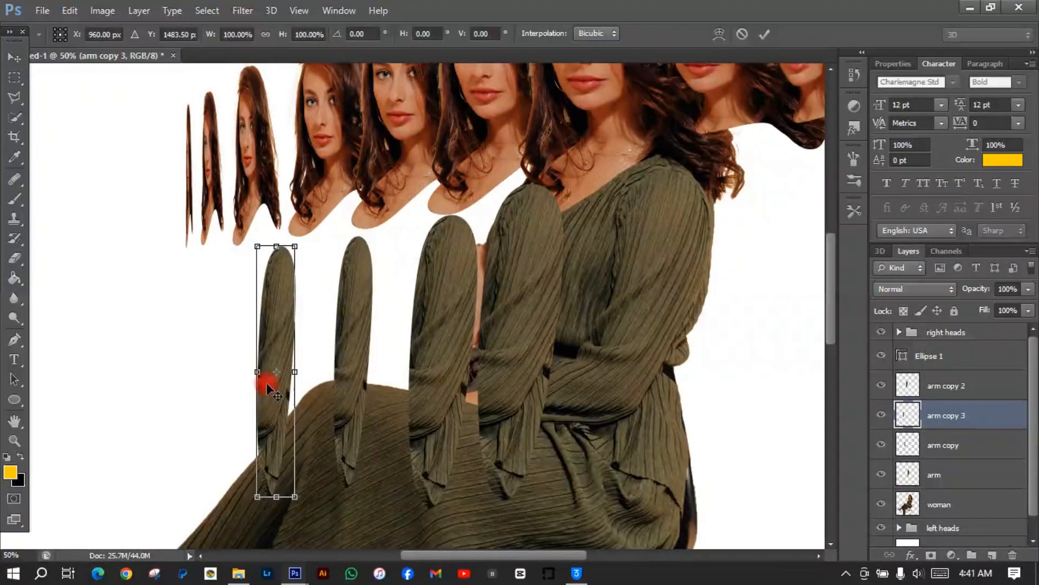
drag(286, 244, 282, 259)
mouse_move(257, 379)
mouse_down()
mouse_move(275, 379)
mouse_move(263, 393)
mouse_move(257, 386)
mouse_up()
key(Return)
Move the outermost arm copy a little farther away from the woman
drag(254, 423, 196, 407)
key(ctrl+plus)
scroll(375, 382, down, 2)
key(ctrl+minus)
key(ctrl+minus)
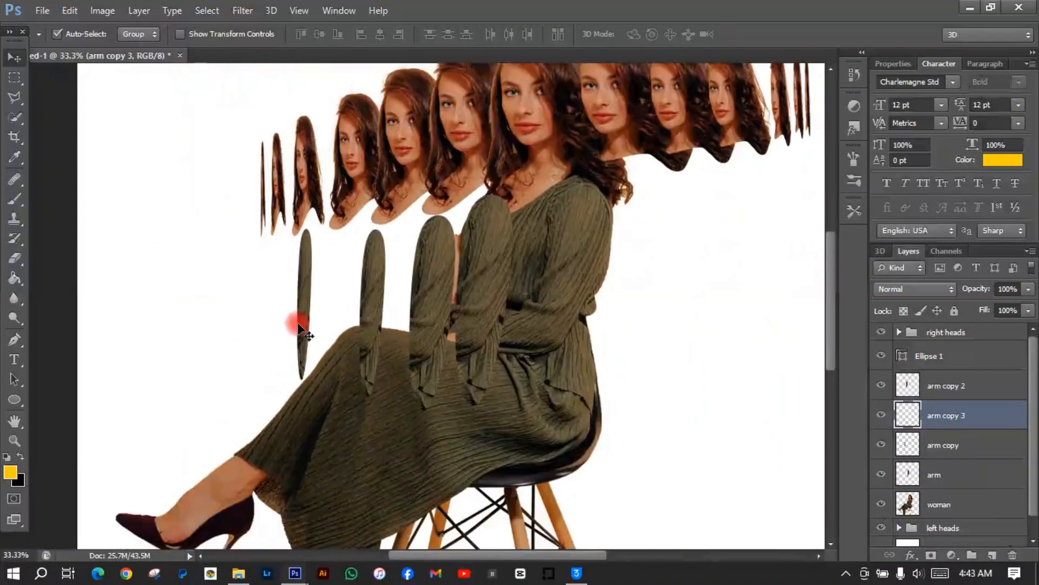
Add a copy of the outermost arm farther out in the row and scale it down to a thinner sliver
key(ctrl+plus)
drag(247, 313, 201, 321)
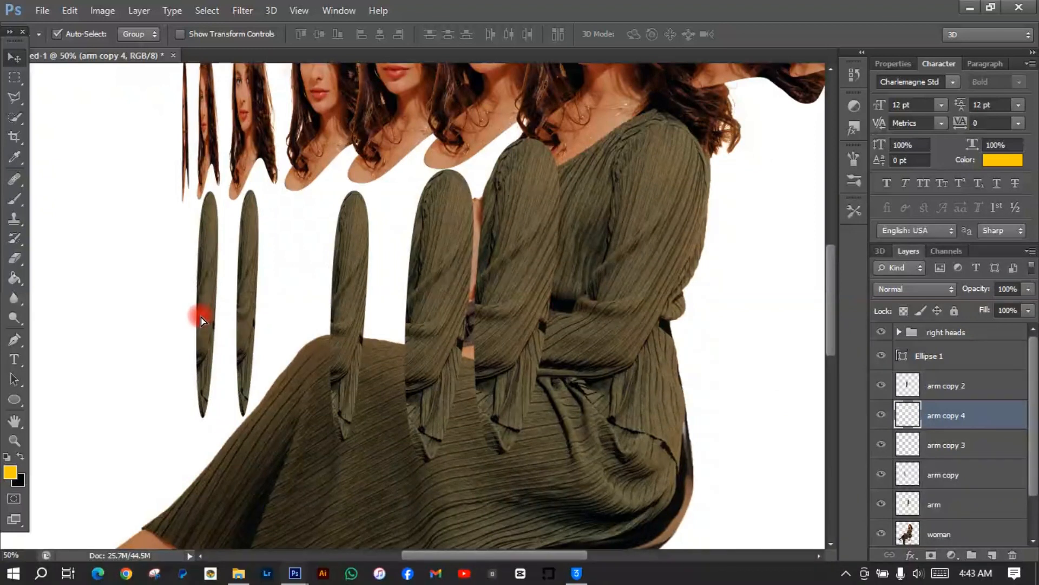
key(ctrl+t)
drag(217, 190, 213, 200)
mouse_move(196, 308)
mouse_down()
mouse_move(207, 322)
mouse_move(186, 298)
mouse_up()
key(Return)
Duplicate the thin arm sliver and shape the copy into an even thinner one at the row's outer end
key(ctrl+j)
key(ctrl+t)
drag(186, 194, 188, 203)
key(Return)
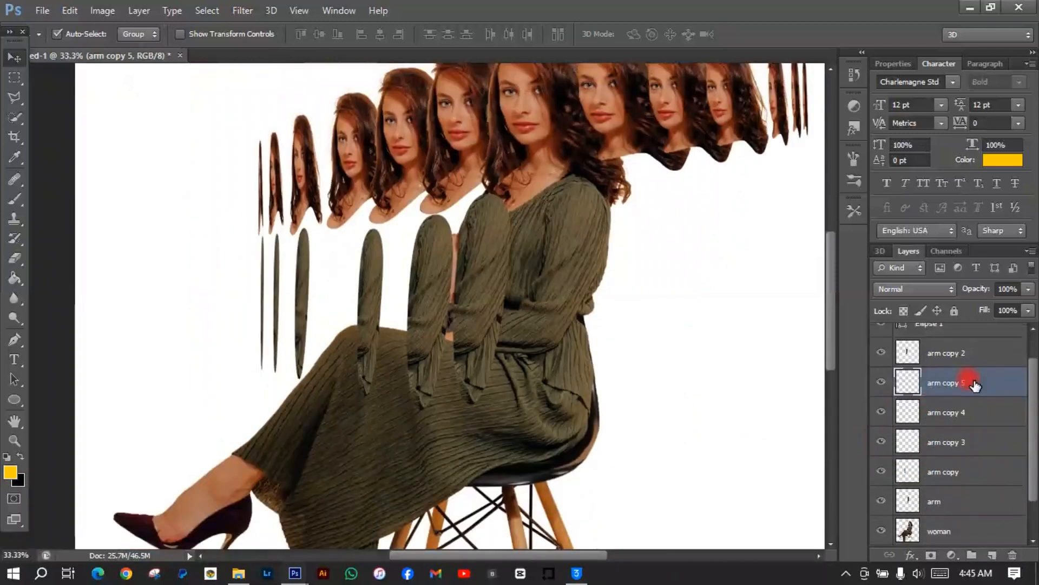
Group the arm layer with all of its copies and name the group "left arm"
click(950, 360)
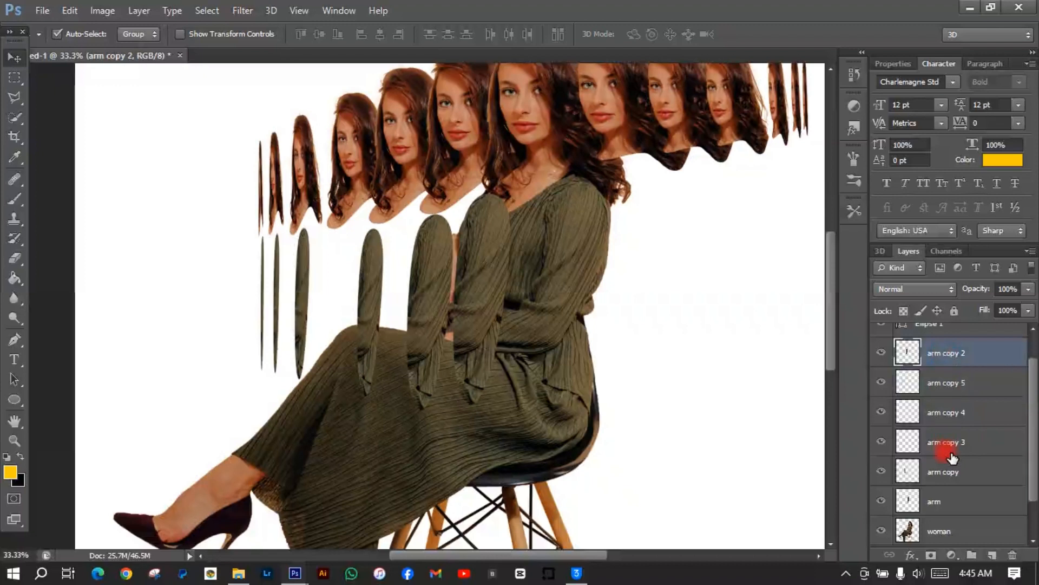
shift+click(955, 501)
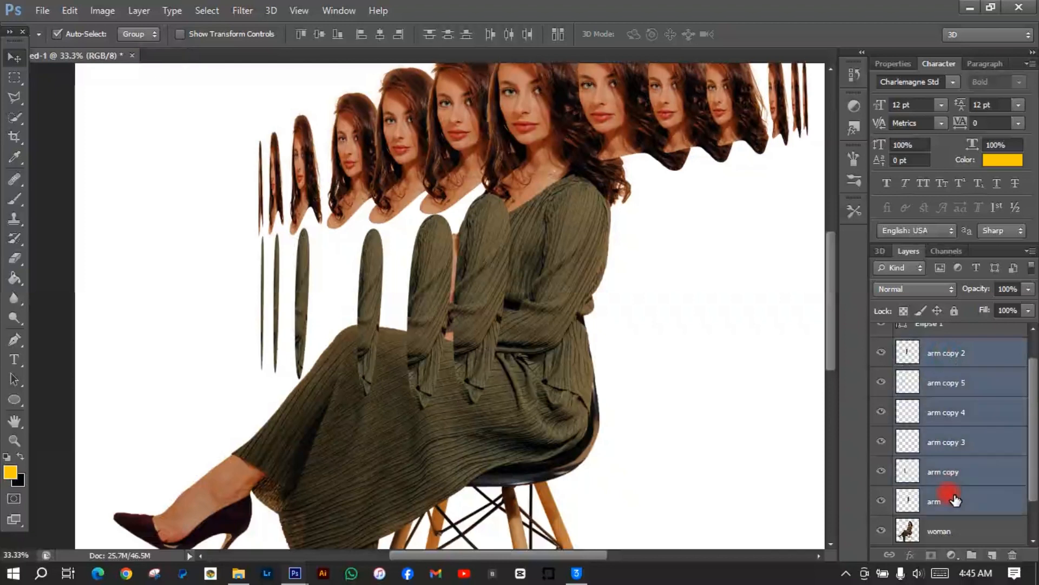
key(ctrl+g)
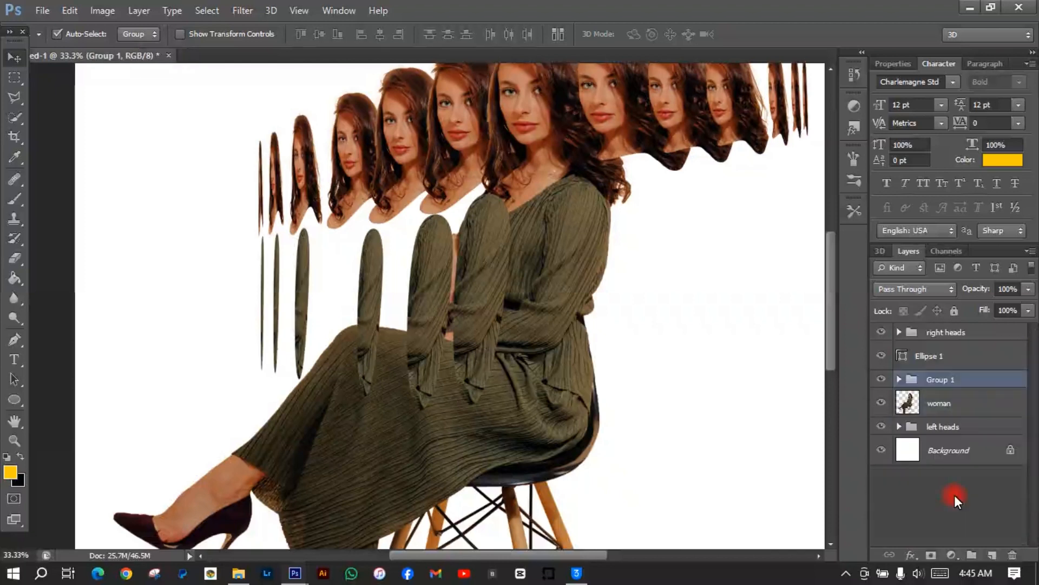
double_click(950, 381)
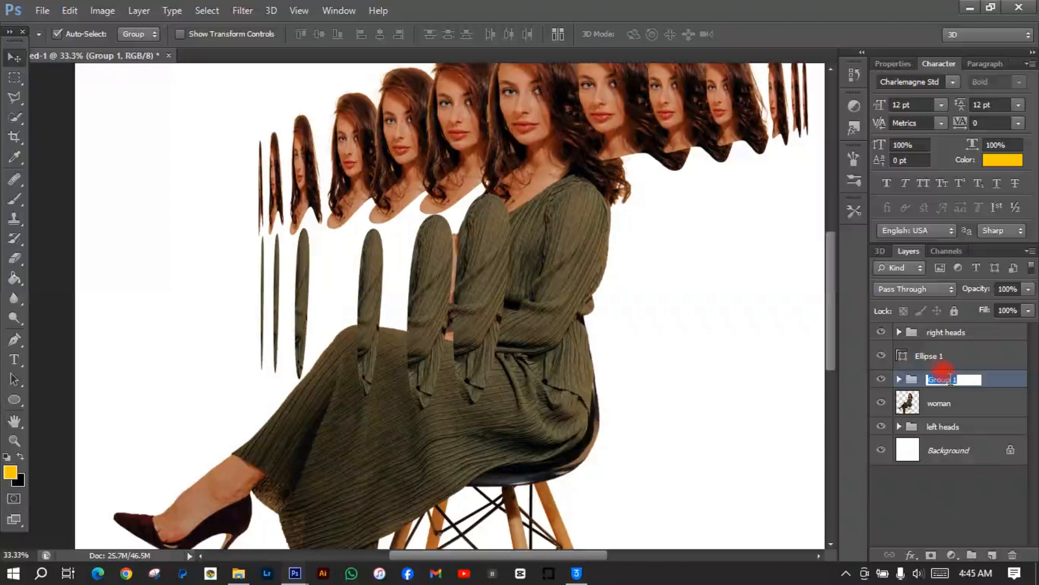
key(BackSpace)
text(left arm)
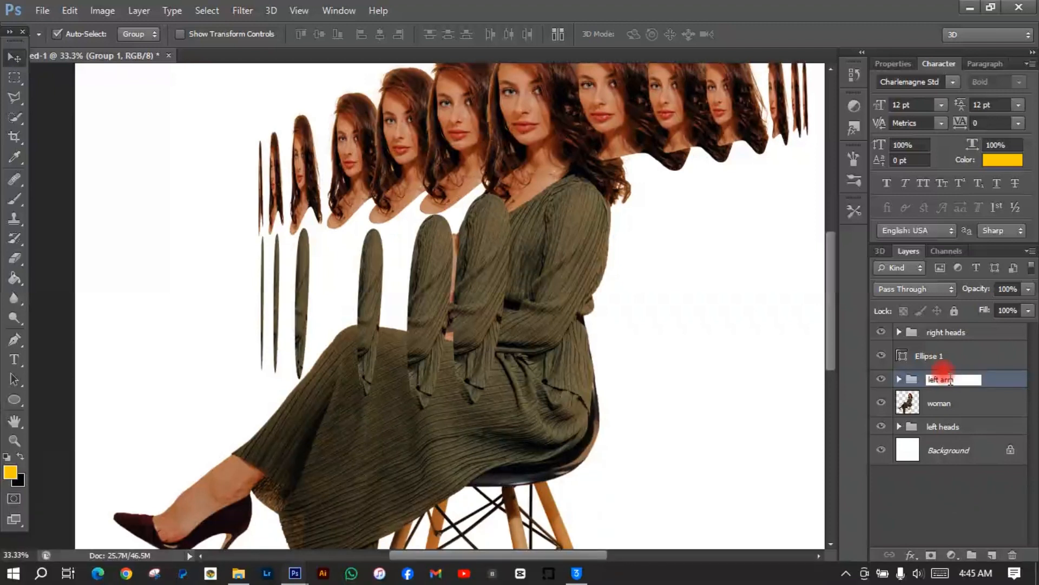
key(Return)
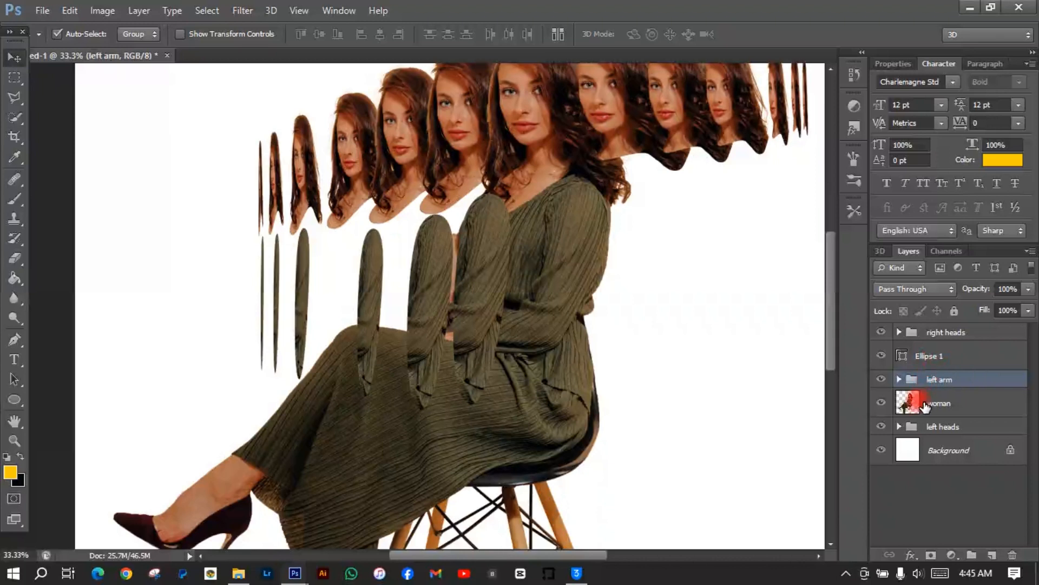
Duplicate the woman layer
click(926, 406)
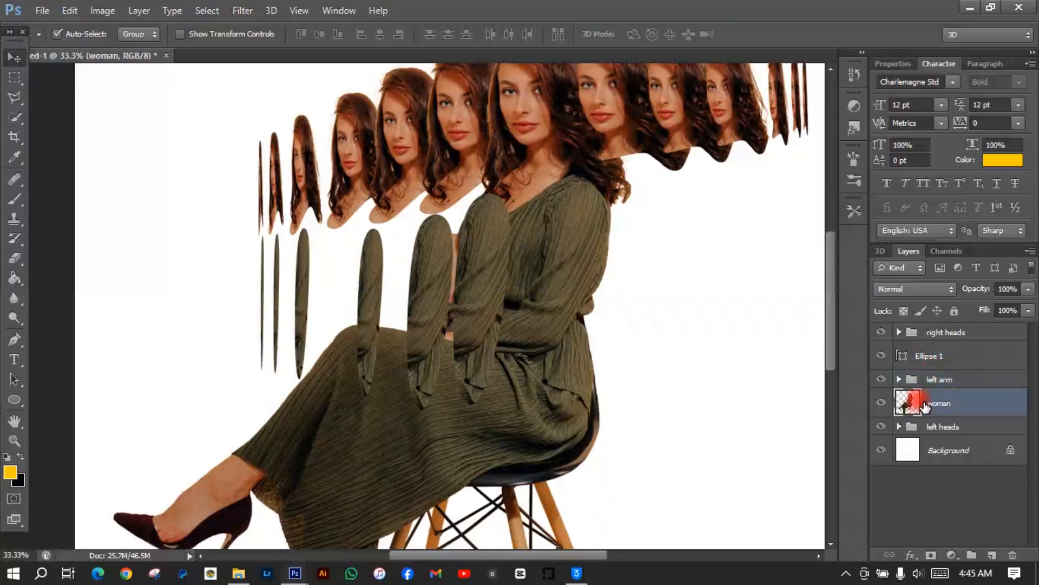
key(ctrl+j)
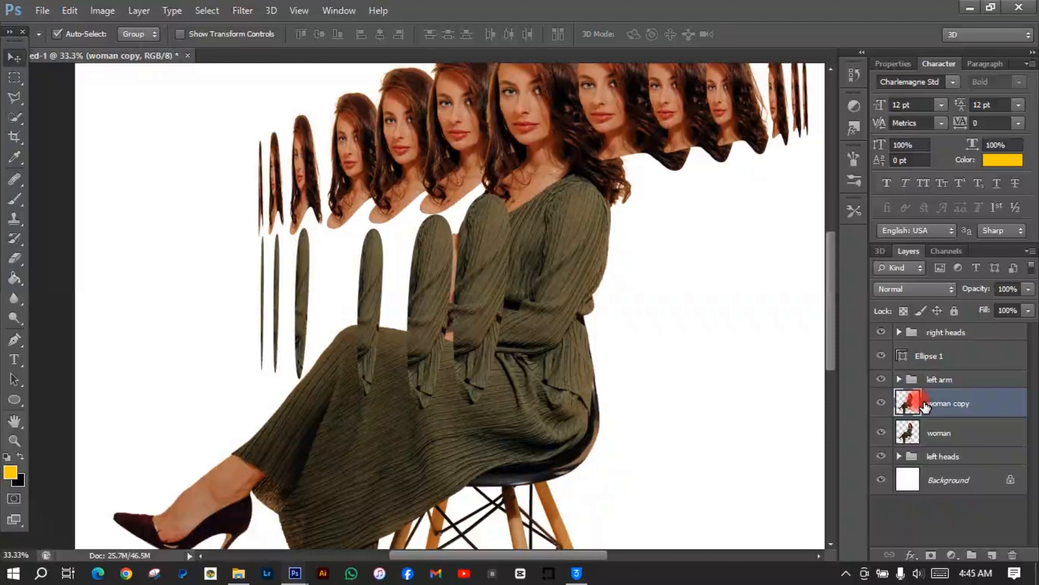
drag(903, 361, 905, 365)
ctrl+click(902, 358)
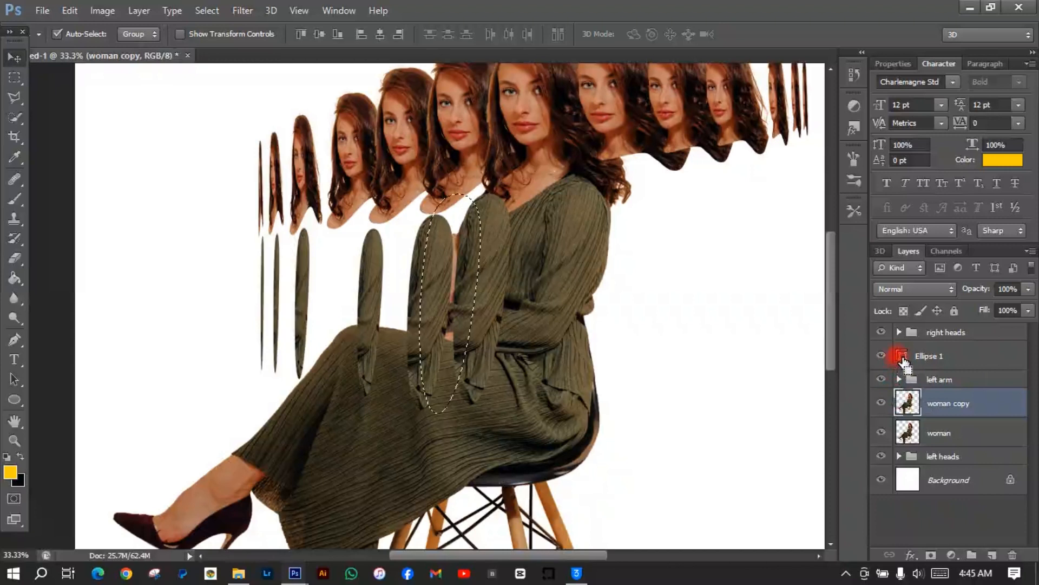
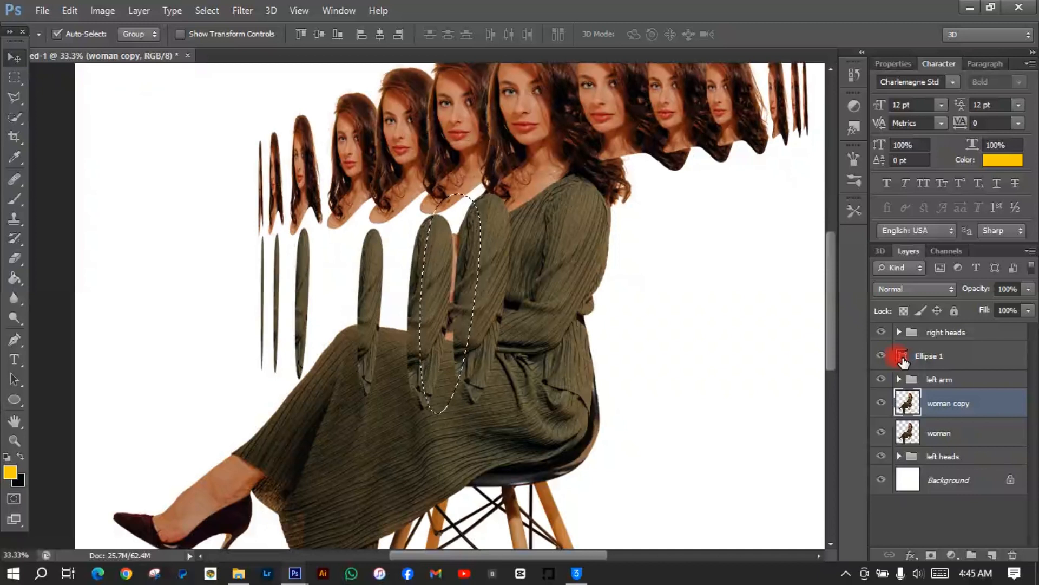
click(22, 96)
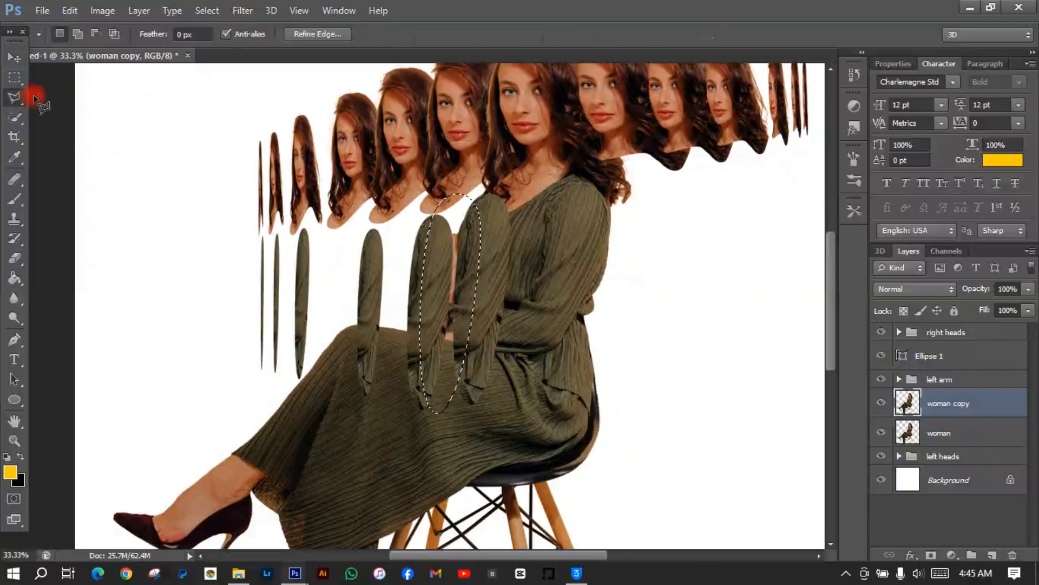
right_click(418, 343)
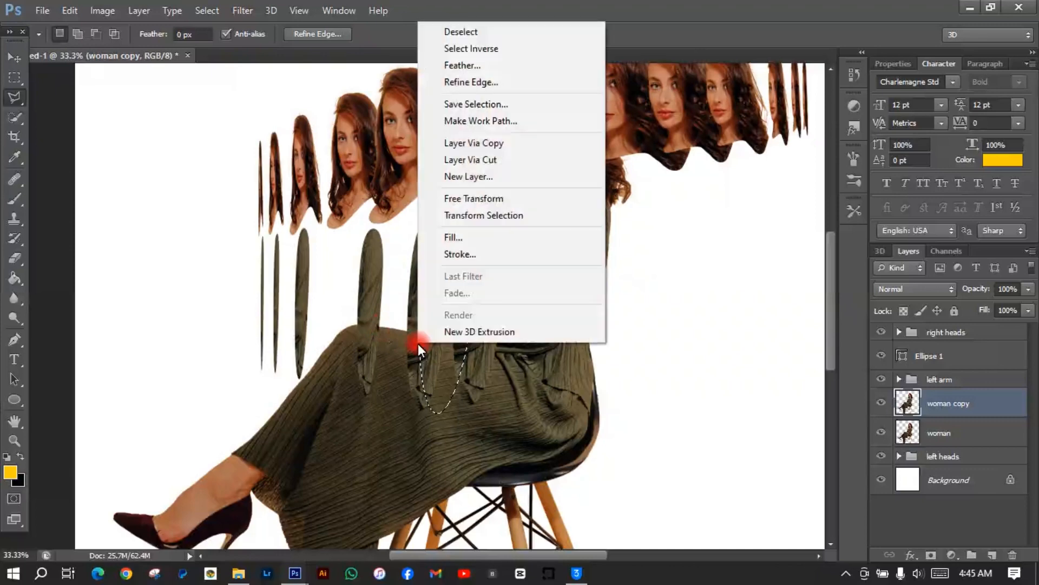
click(476, 38)
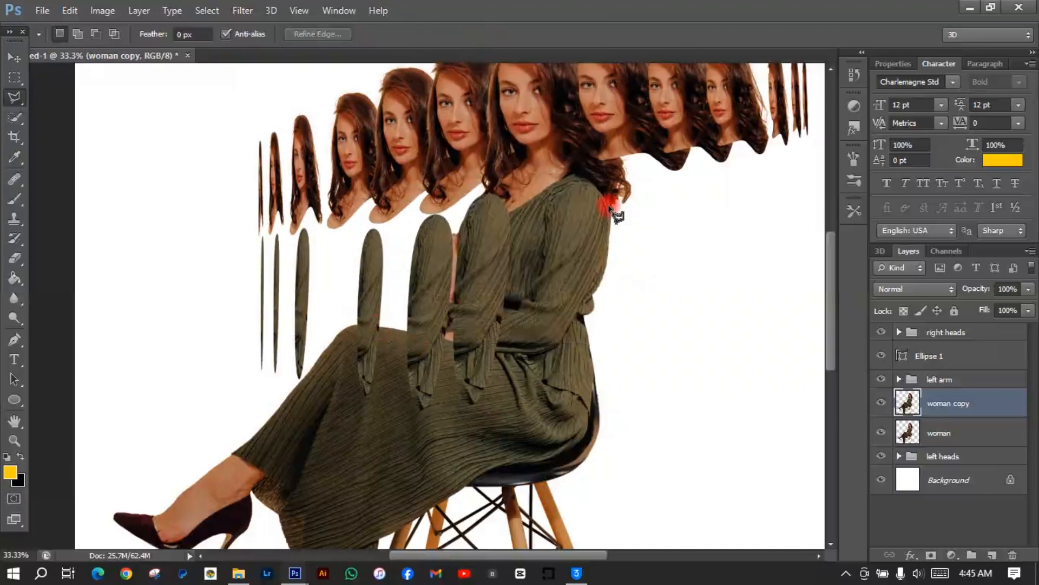
Move the Ellipse 1 path from the arm copies onto the seated woman's own near arm
click(940, 358)
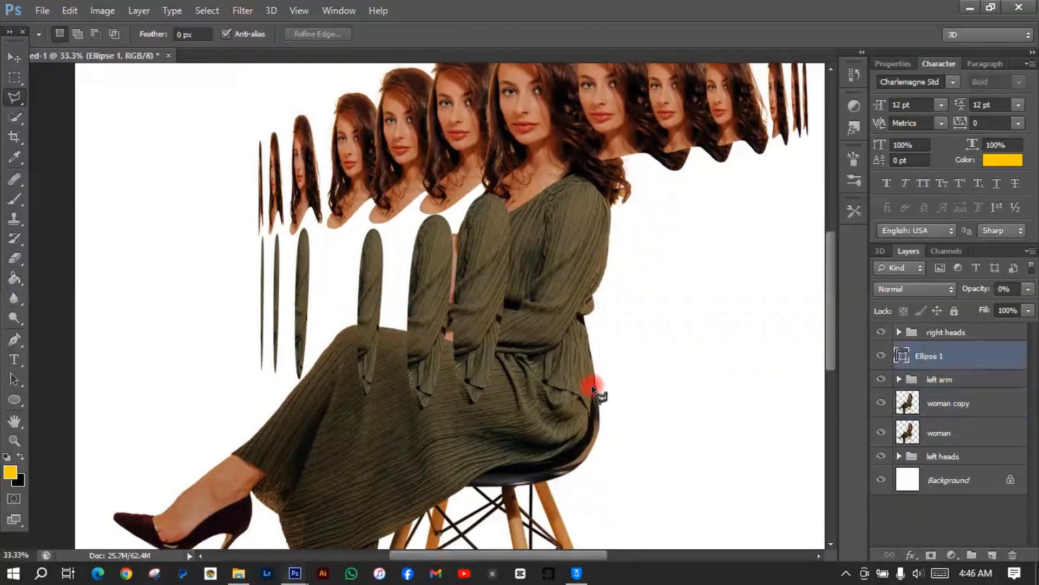
key(ctrl+t)
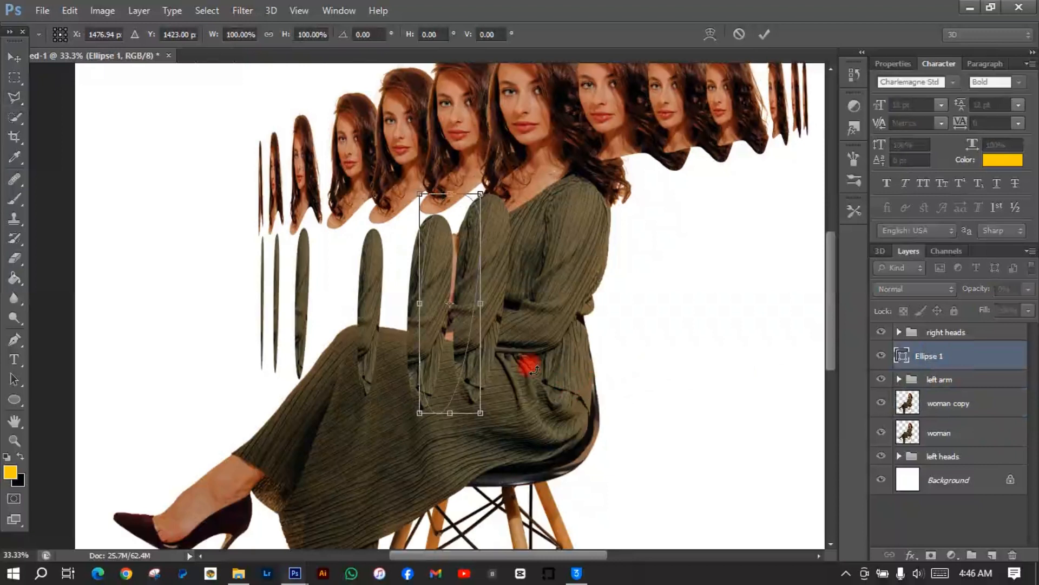
drag(453, 346, 565, 347)
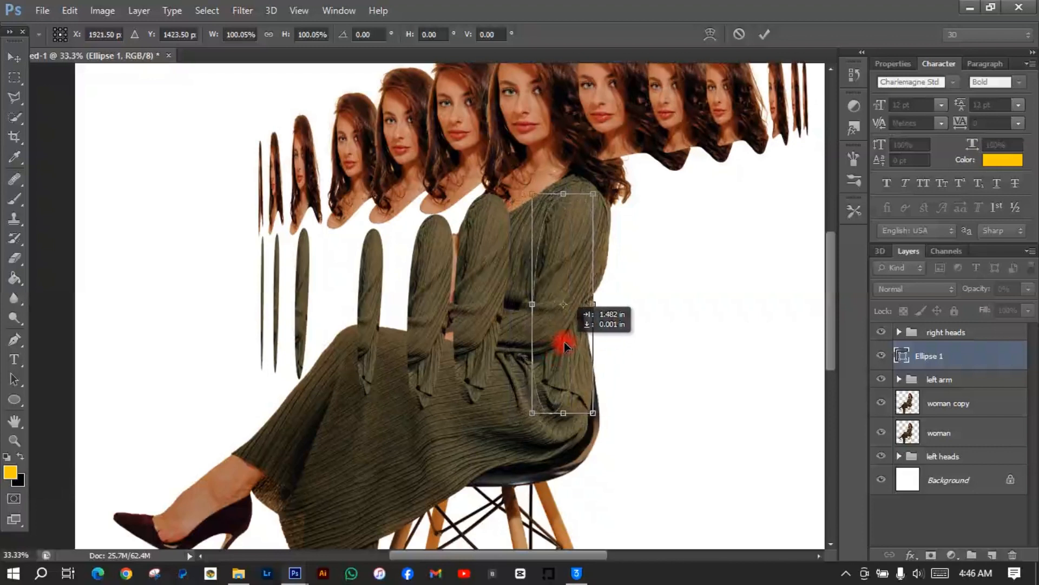
drag(564, 344, 563, 344)
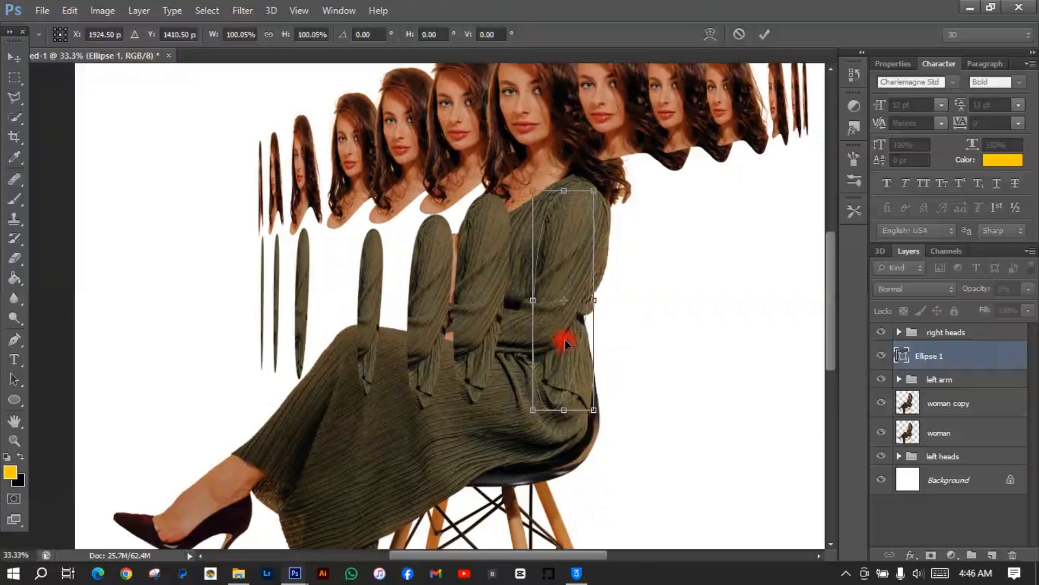
Warp the ellipse path so its upper part widens to follow the woman's shoulder and upper arm
key(ctrl+plus)
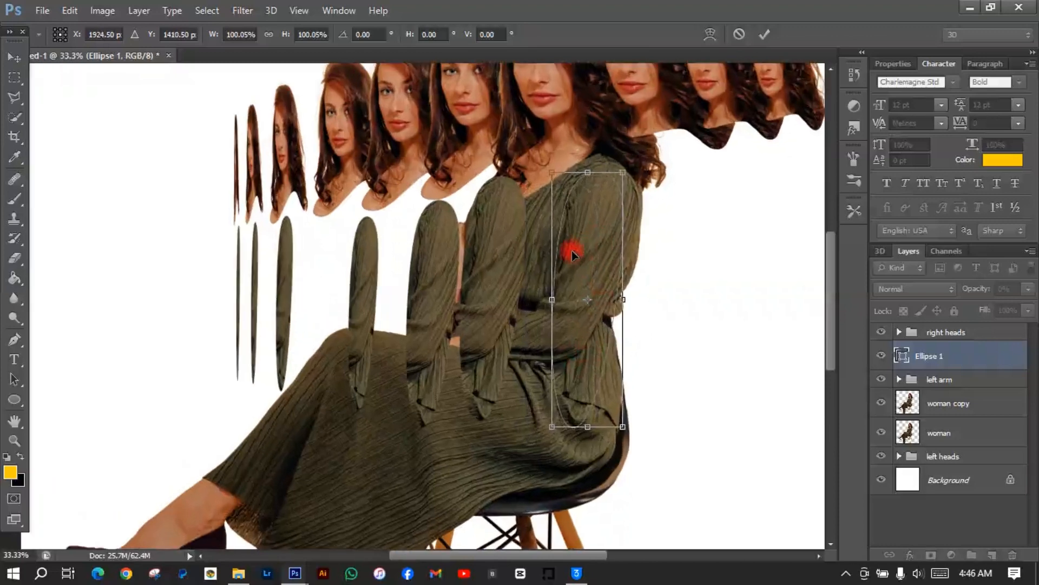
key(ctrl+plus)
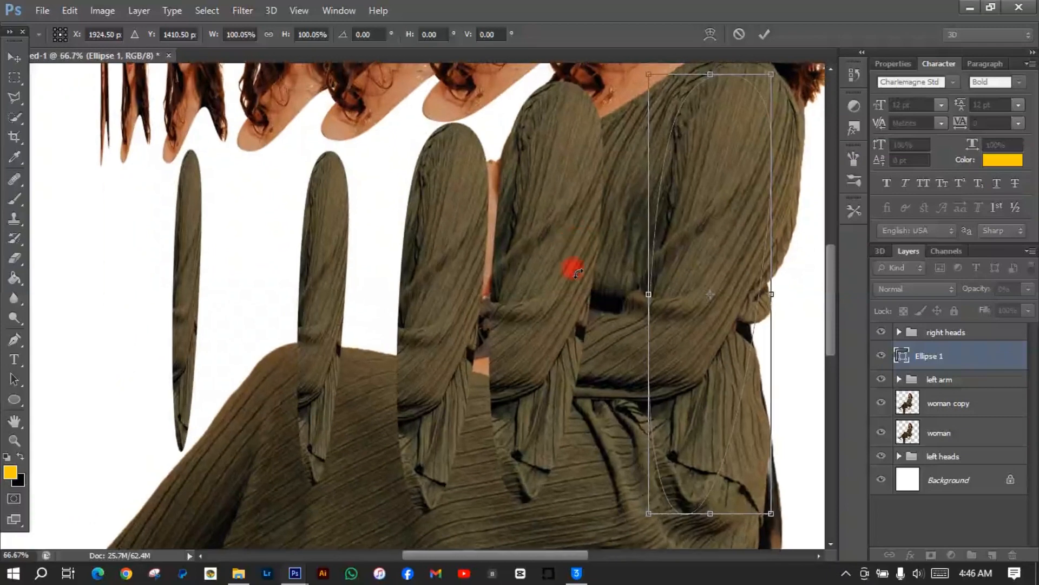
drag(507, 550, 553, 548)
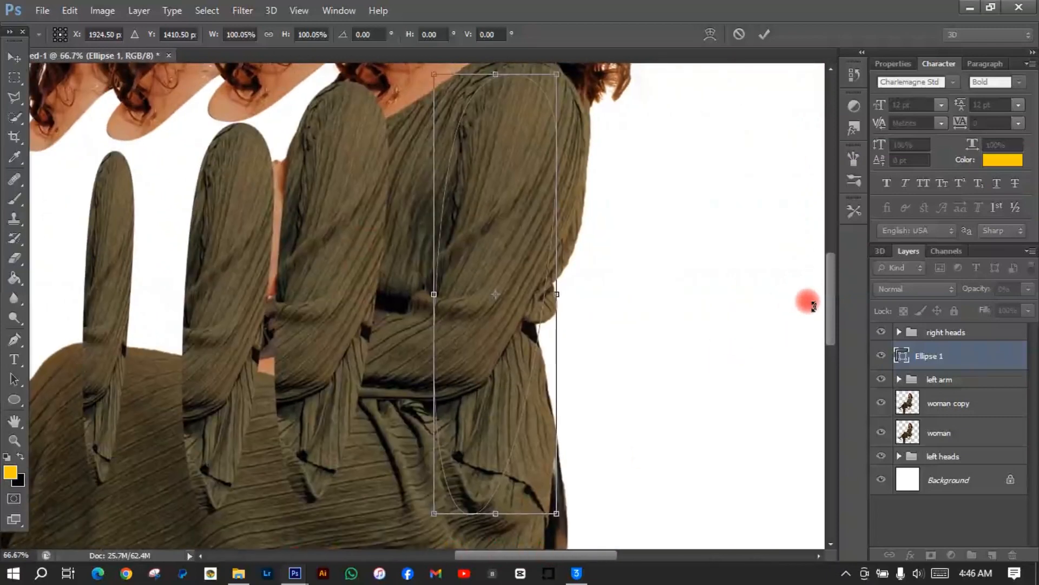
drag(834, 312, 830, 296)
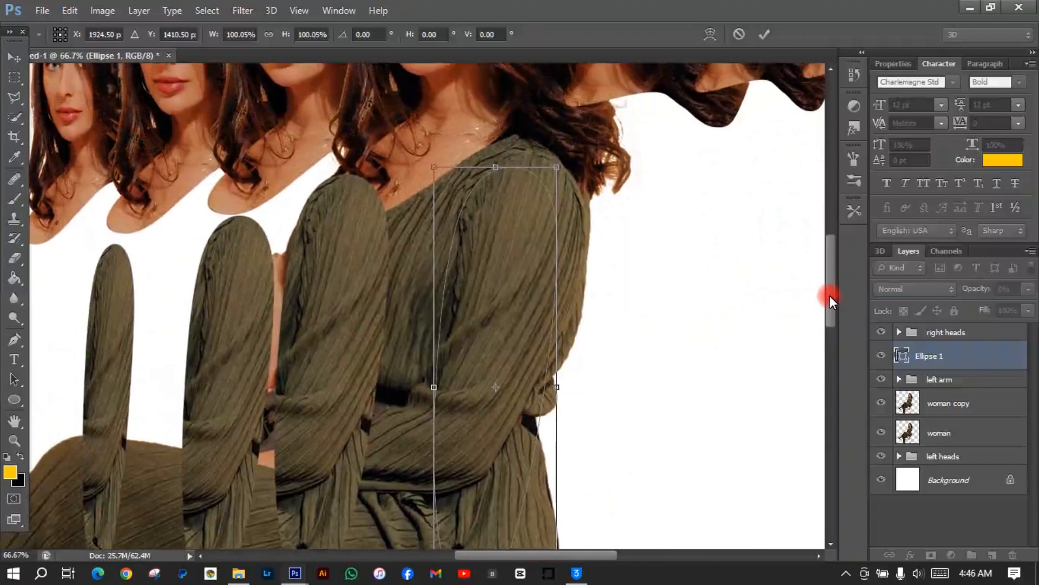
right_click(501, 278)
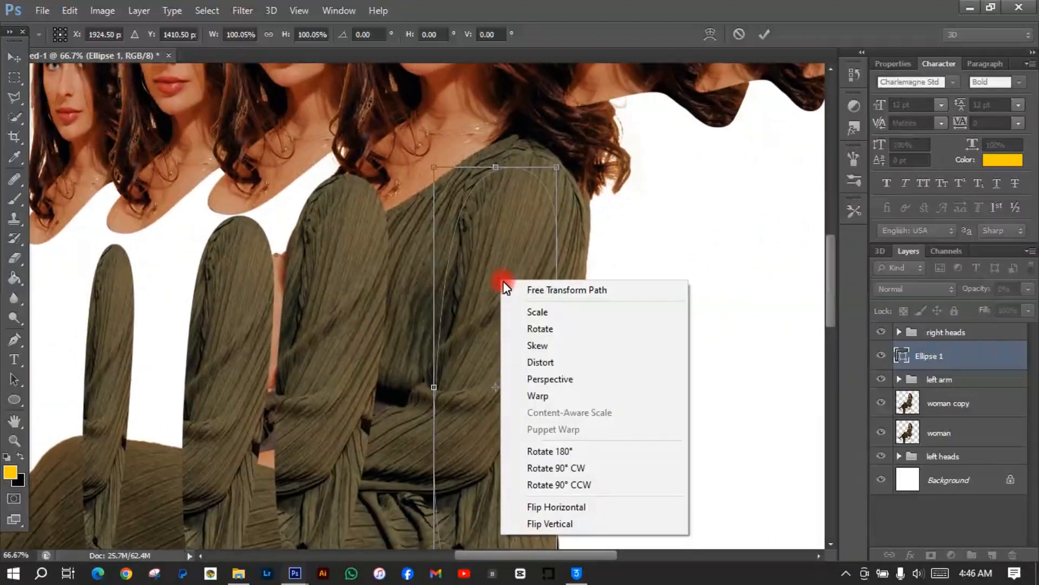
click(536, 392)
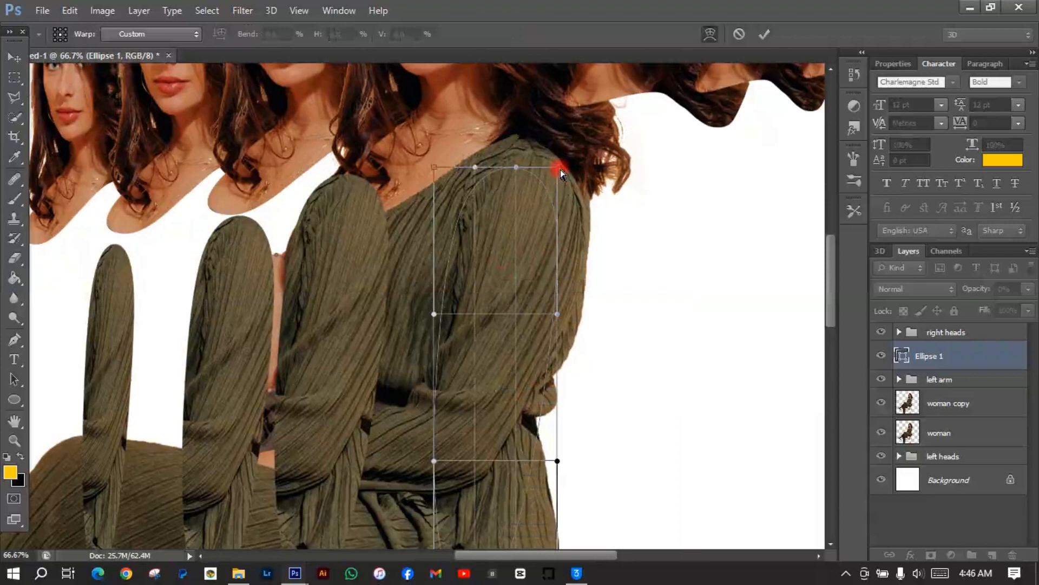
drag(561, 171, 594, 164)
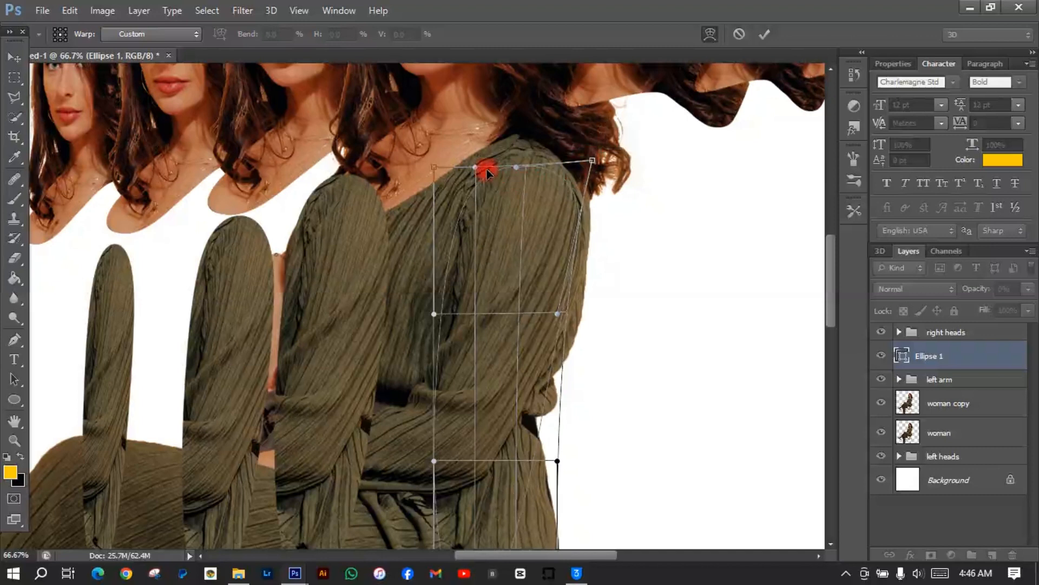
drag(477, 170, 412, 151)
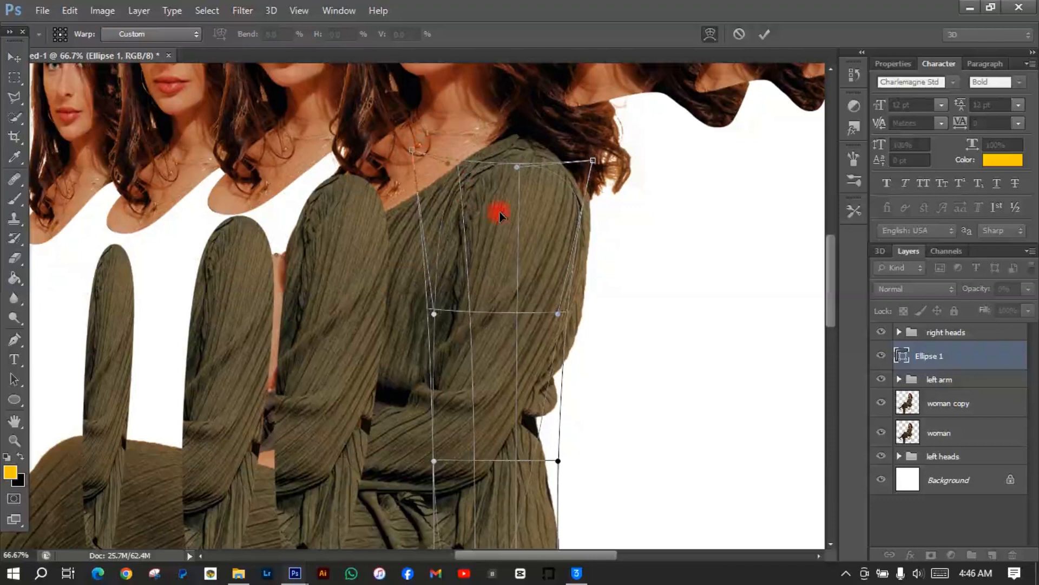
drag(517, 170, 516, 154)
click(518, 213)
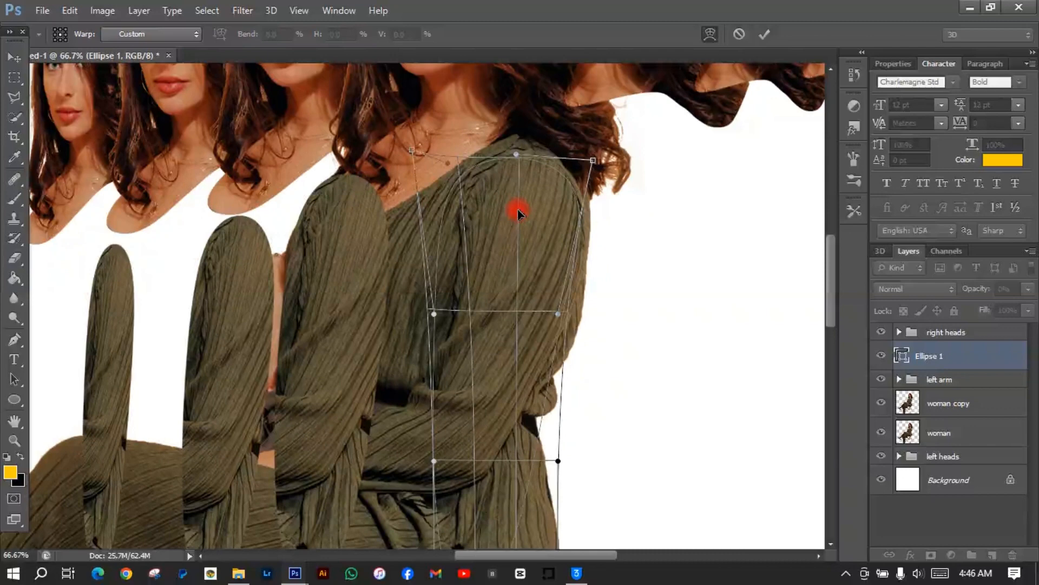
key(Return)
key(l)
Load the ellipse as a selection, mask the woman copy layer down to the arm, and apply the mask
click(833, 339)
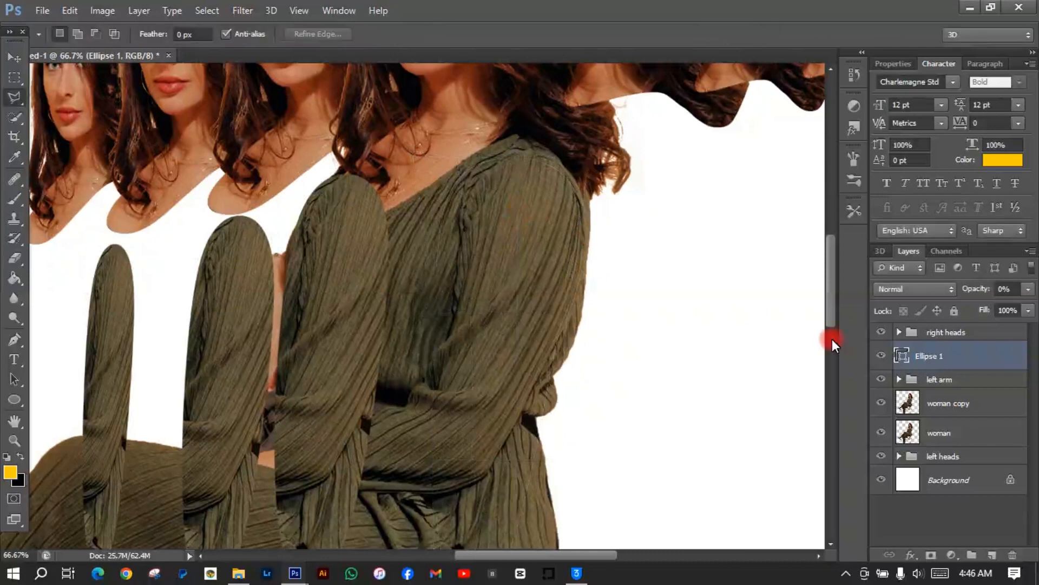
click(894, 356)
click(765, 350)
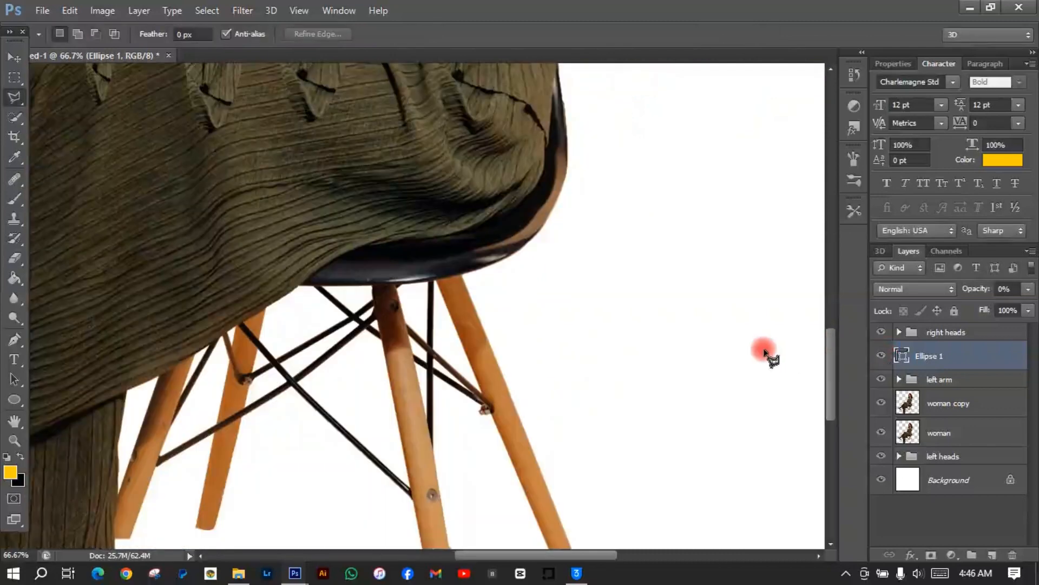
key(ctrl+minus)
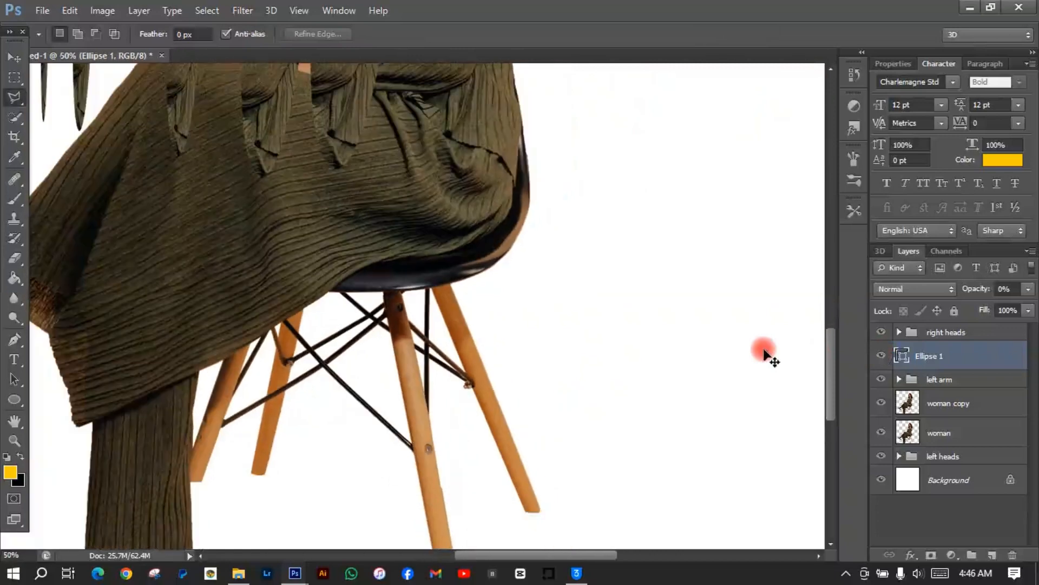
key(ctrl+minus)
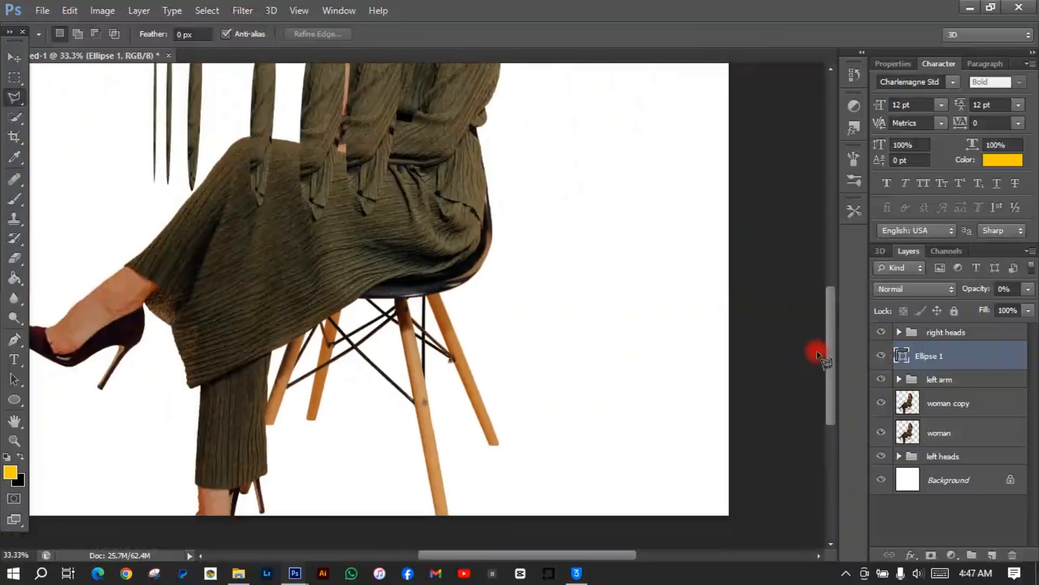
drag(830, 363, 824, 309)
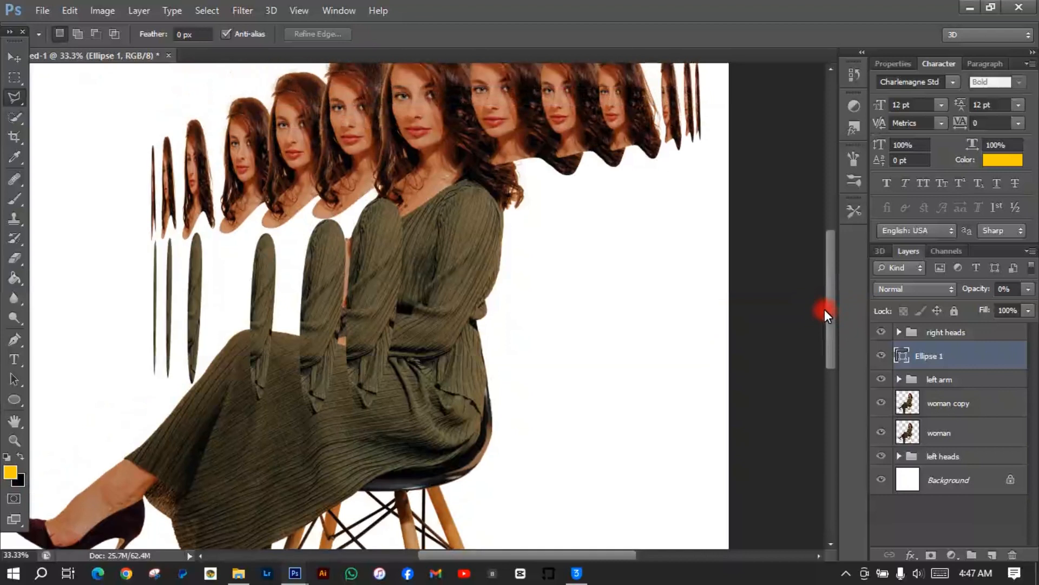
ctrl+click(906, 362)
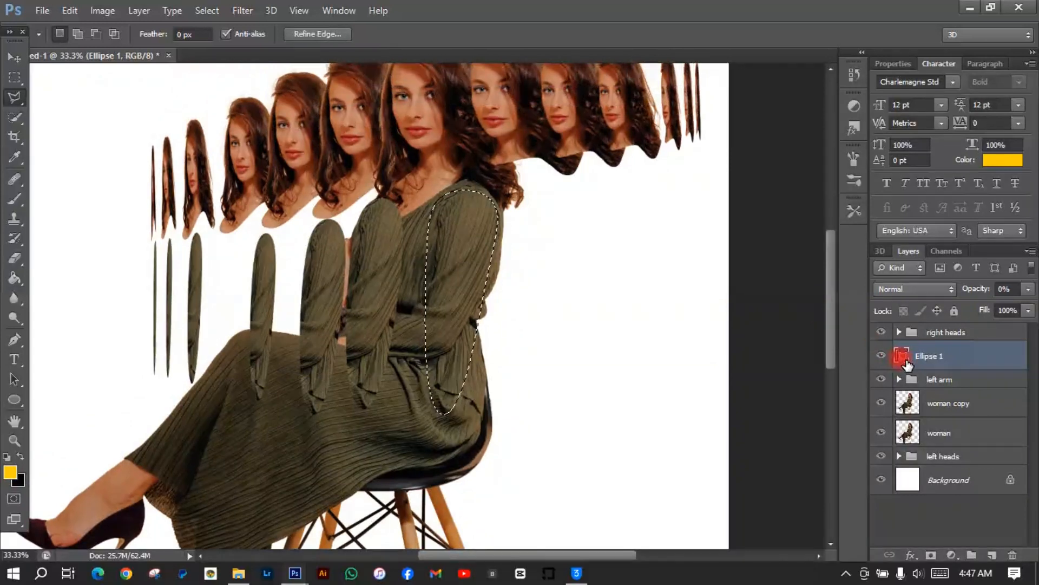
click(938, 403)
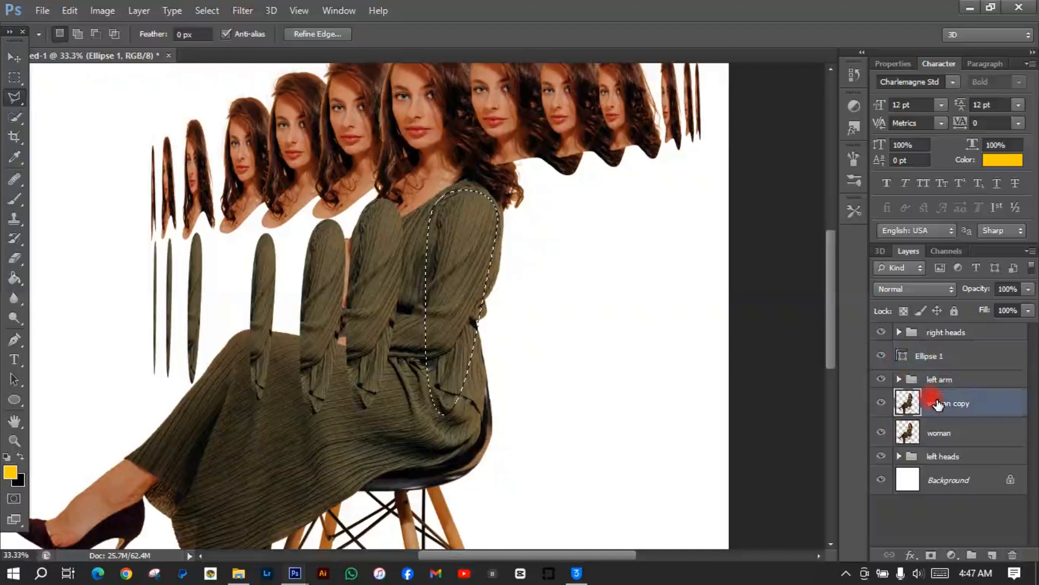
click(932, 554)
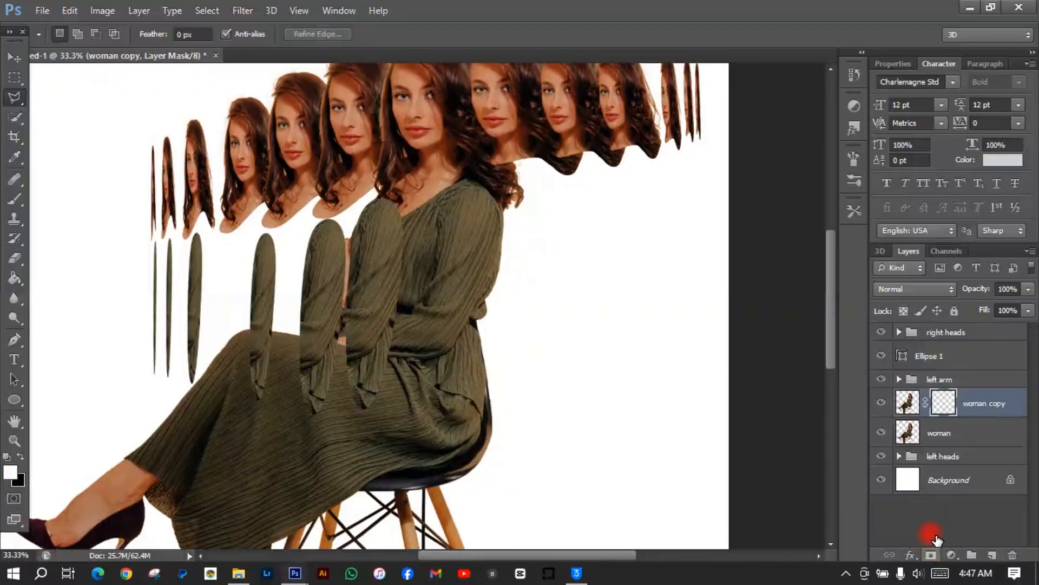
key(ctrl+i)
right_click(943, 401)
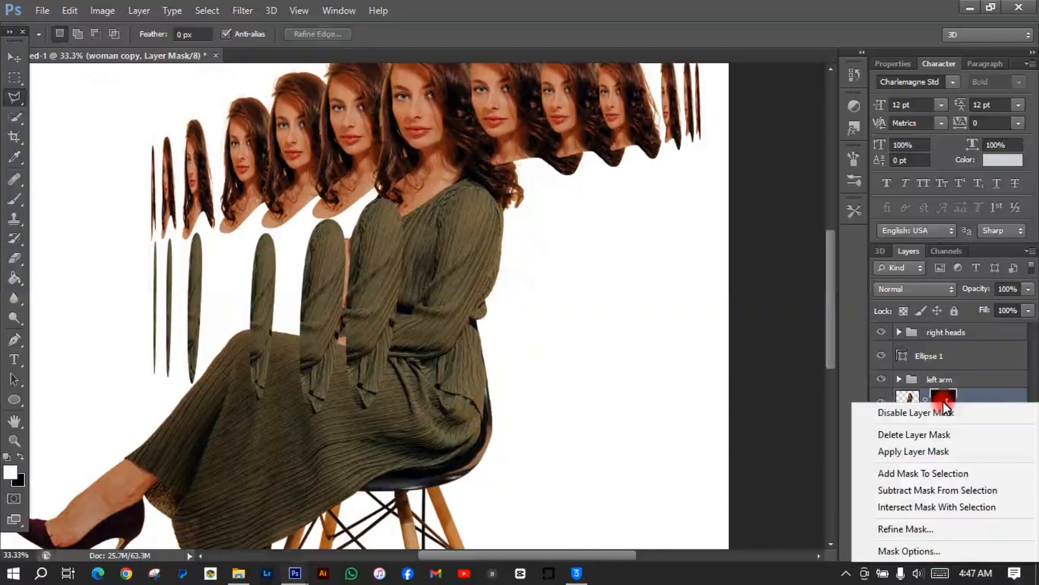
click(926, 451)
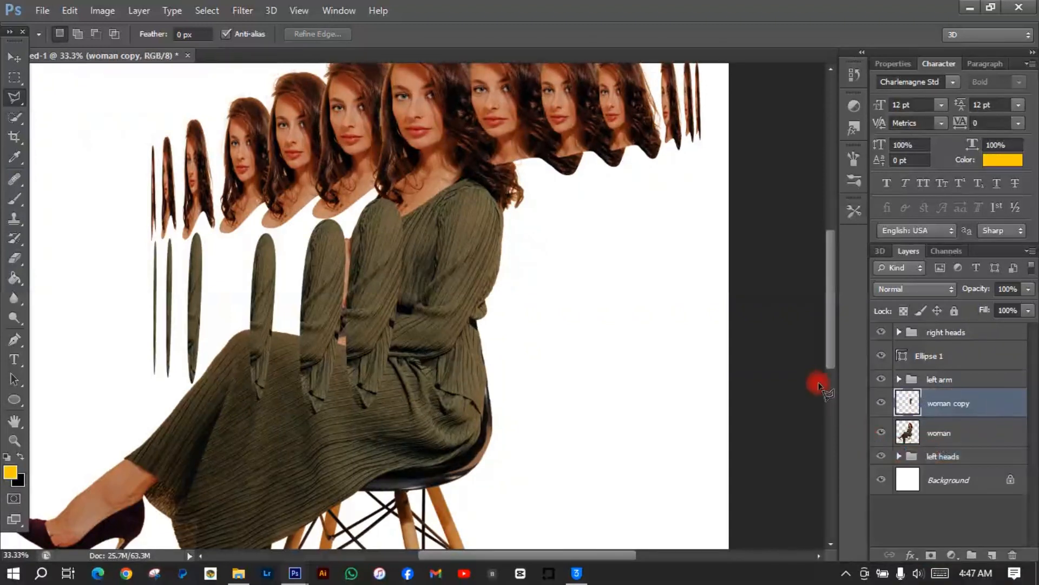
Rename the cut-out woman copy layer as "arm"
double_click(947, 404)
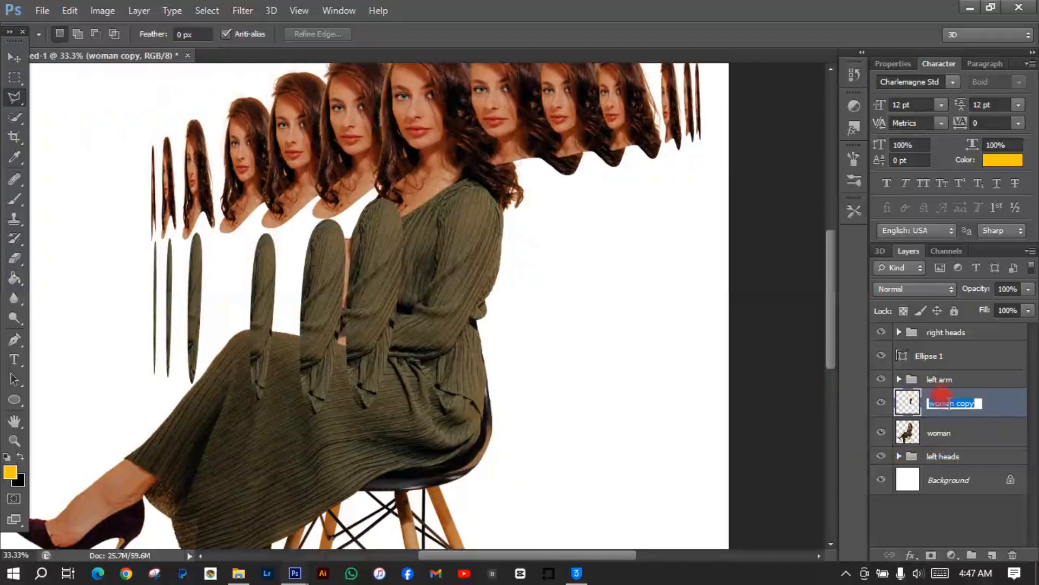
text(arm)
key(Return)
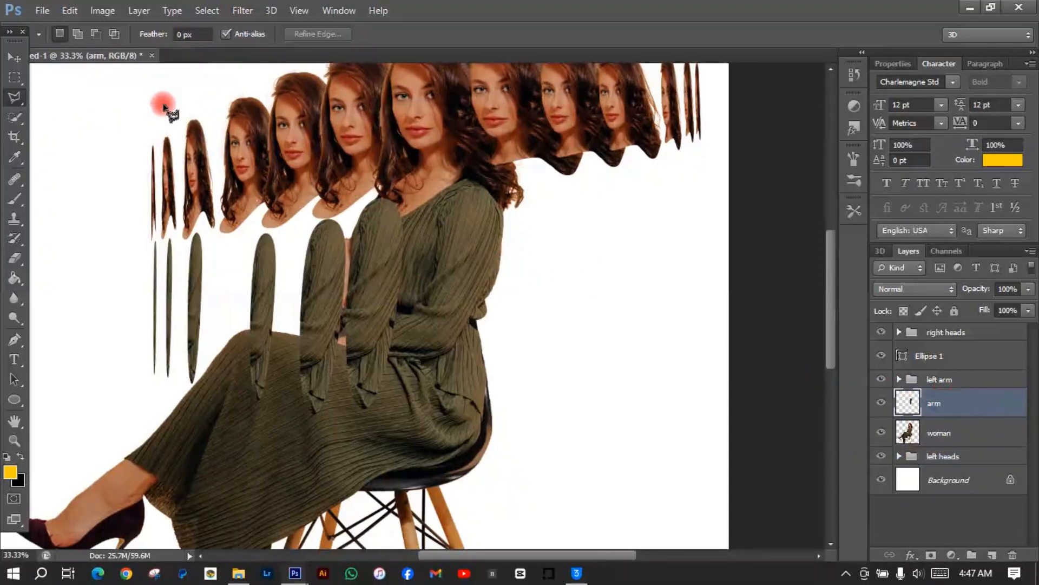
Move the arm out behind the woman's back, rotate it about 12.21°, scale it to about 97%, and place its layer below the woman layer
click(15, 56)
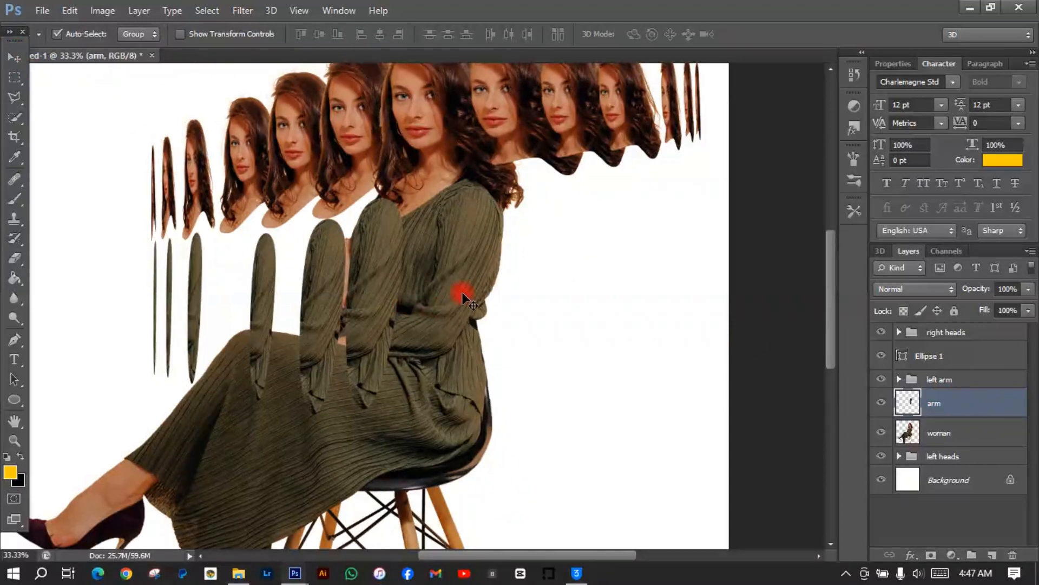
key(ctrl+t)
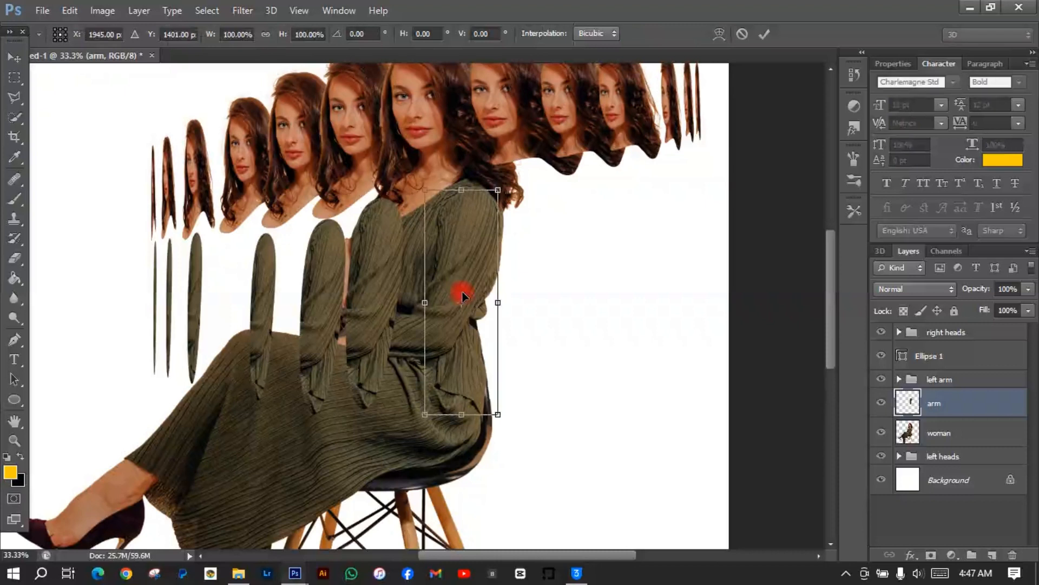
drag(485, 260, 526, 240)
drag(583, 417, 560, 422)
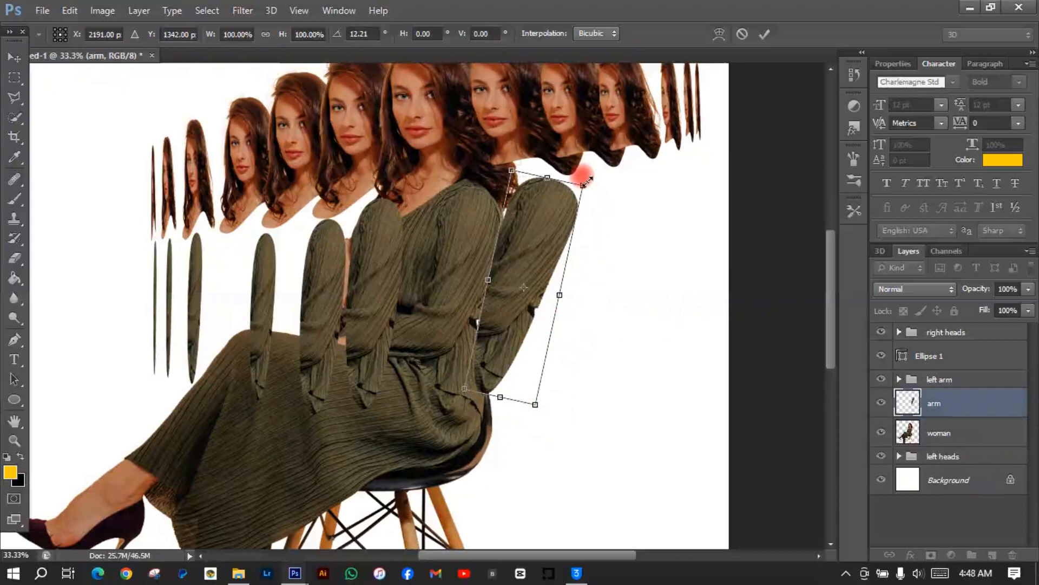
drag(515, 343, 510, 339)
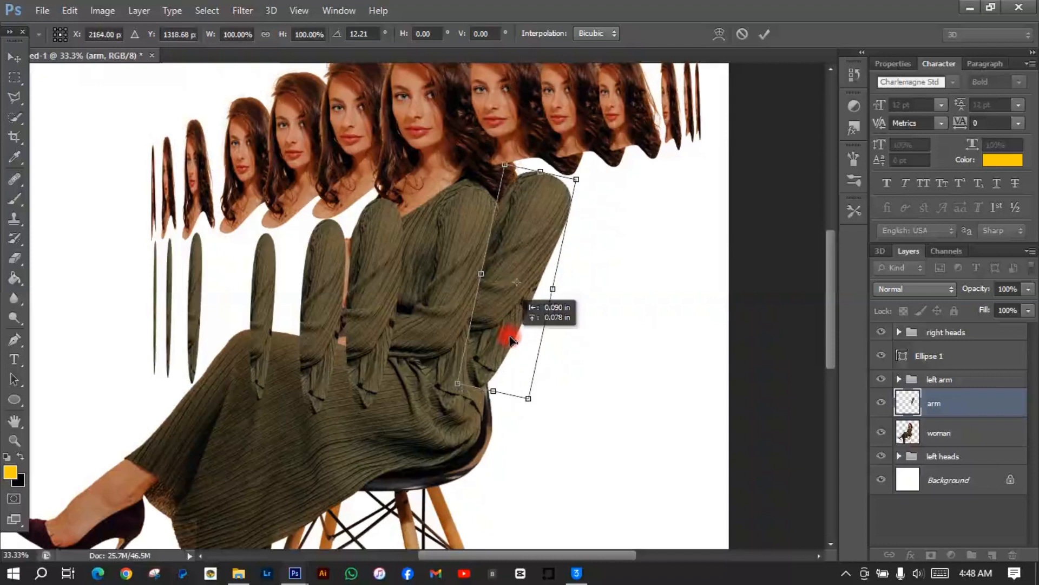
drag(511, 340, 511, 339)
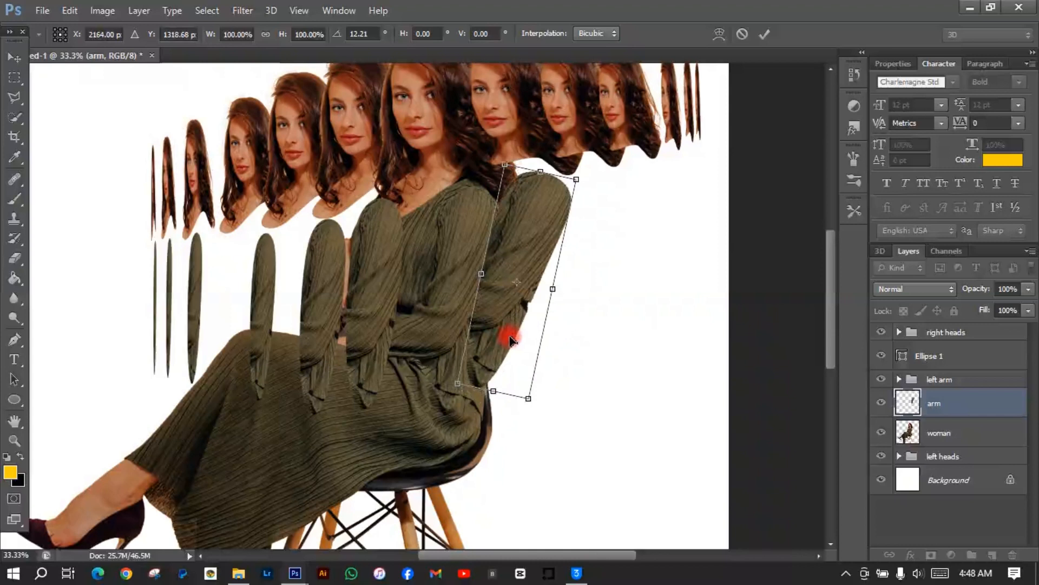
drag(578, 178, 575, 182)
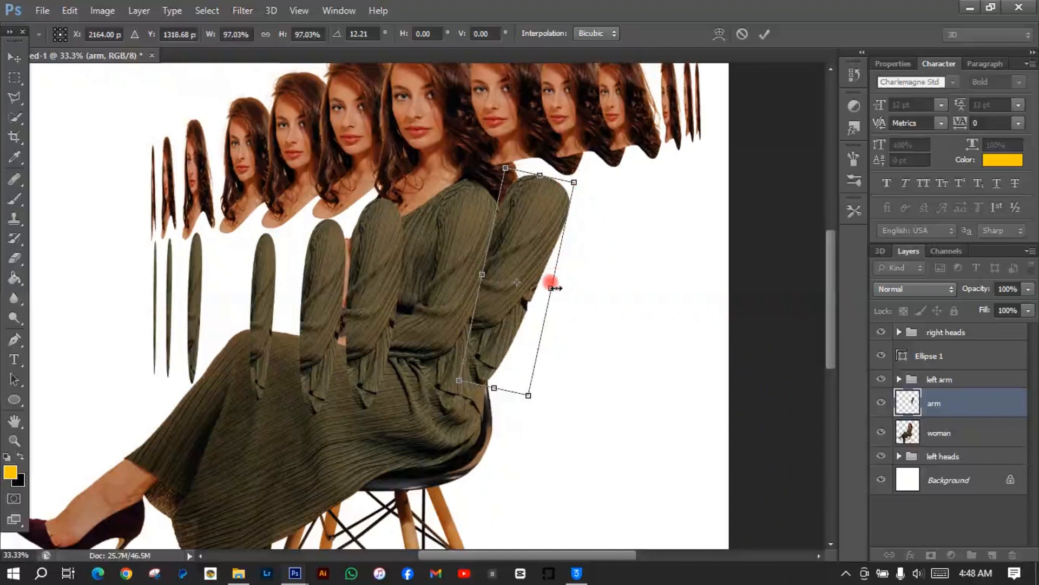
drag(551, 287, 549, 288)
key(Return)
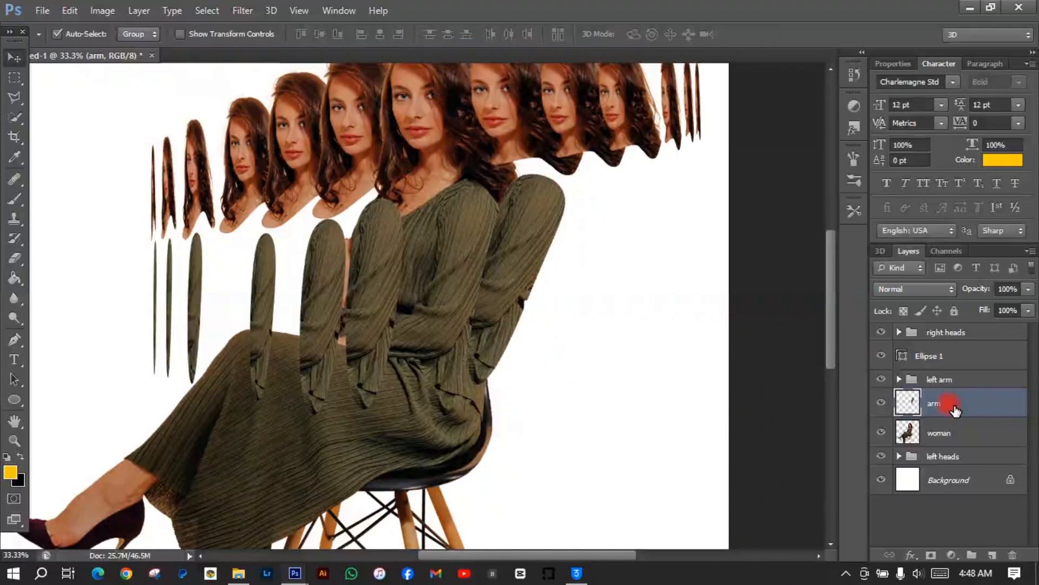
drag(953, 400, 959, 435)
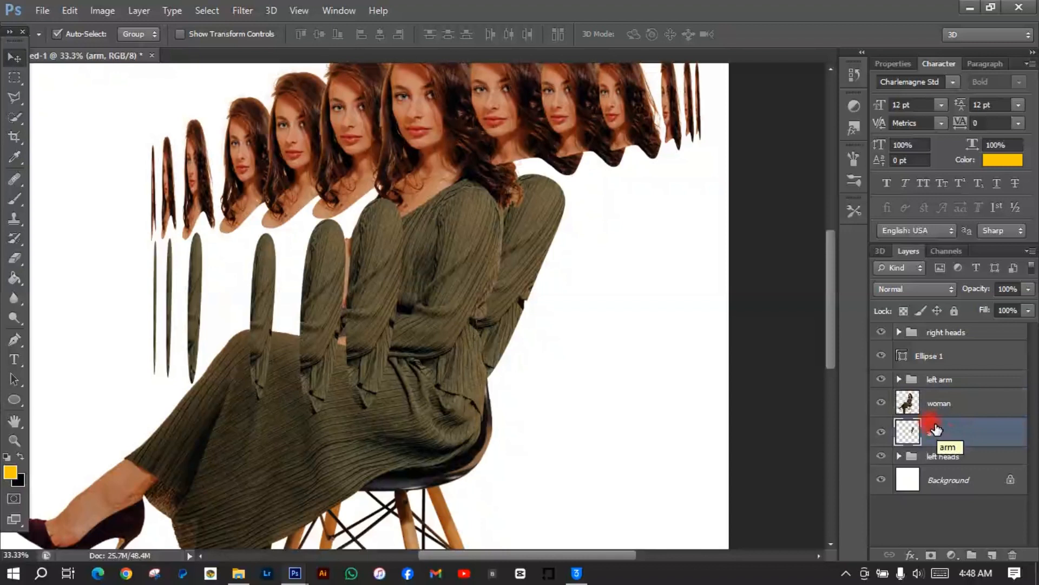
Duplicate the arm behind the woman's back, move the copy outward, rotate it about -3.13°, narrow it to about 82% and shorten it slightly
key(ctrl+j)
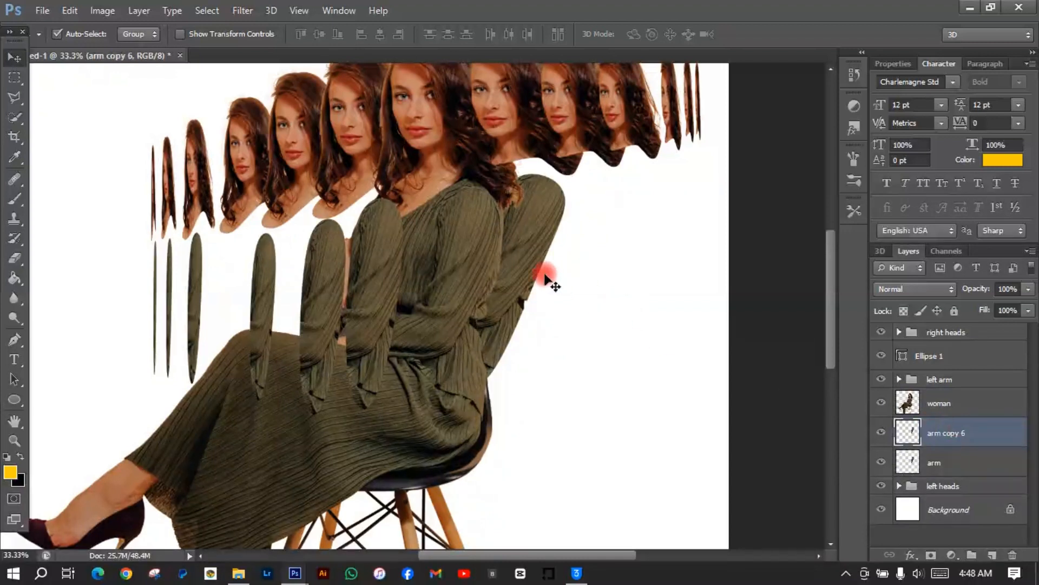
drag(526, 259, 557, 253)
key(ctrl+t)
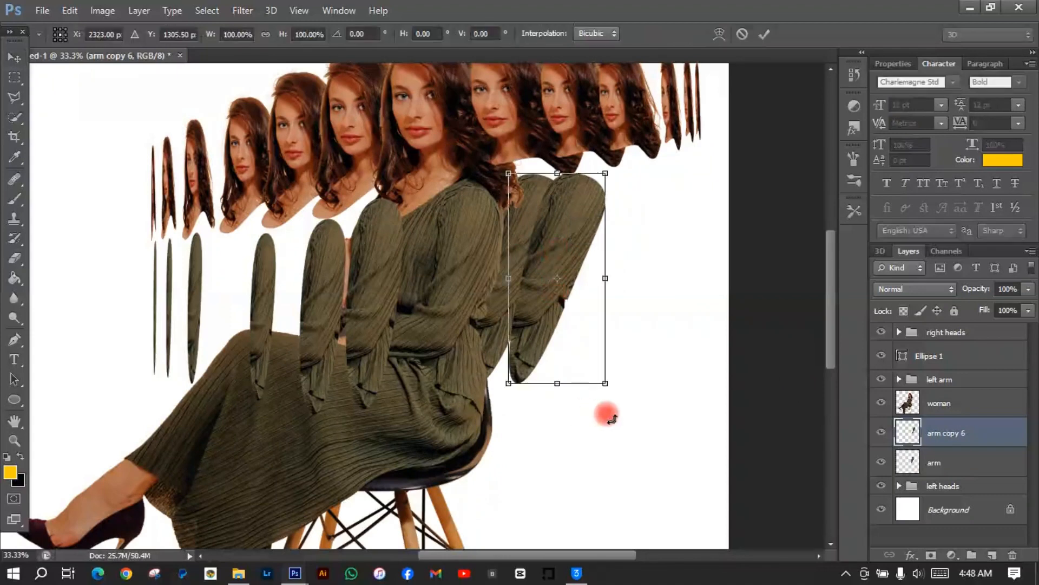
mouse_move(608, 413)
mouse_down()
mouse_move(643, 407)
mouse_move(623, 405)
mouse_up()
mouse_move(607, 286)
mouse_down()
mouse_move(578, 276)
mouse_move(592, 275)
mouse_up()
drag(563, 339, 581, 335)
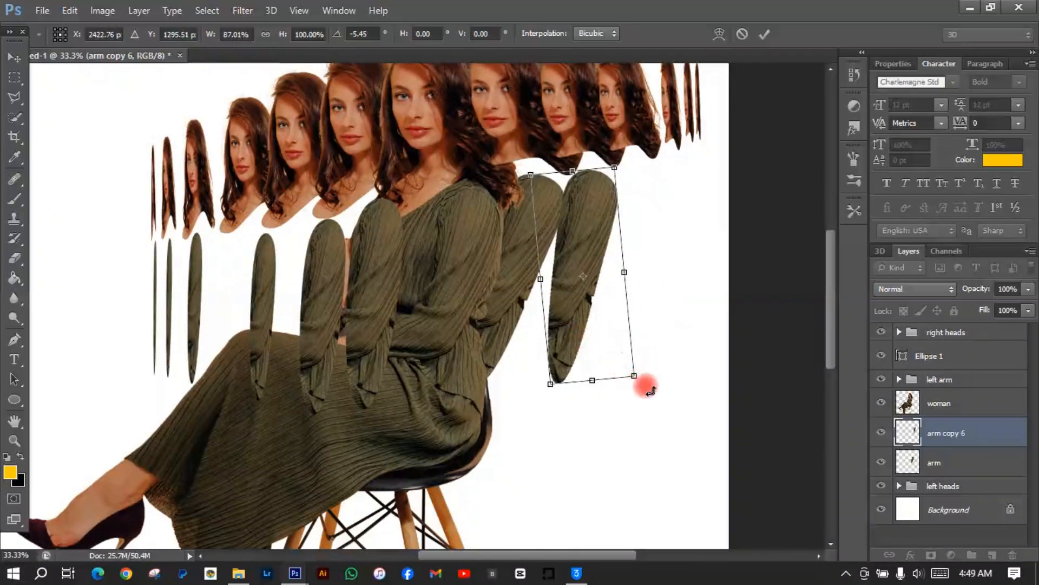
drag(642, 383, 637, 381)
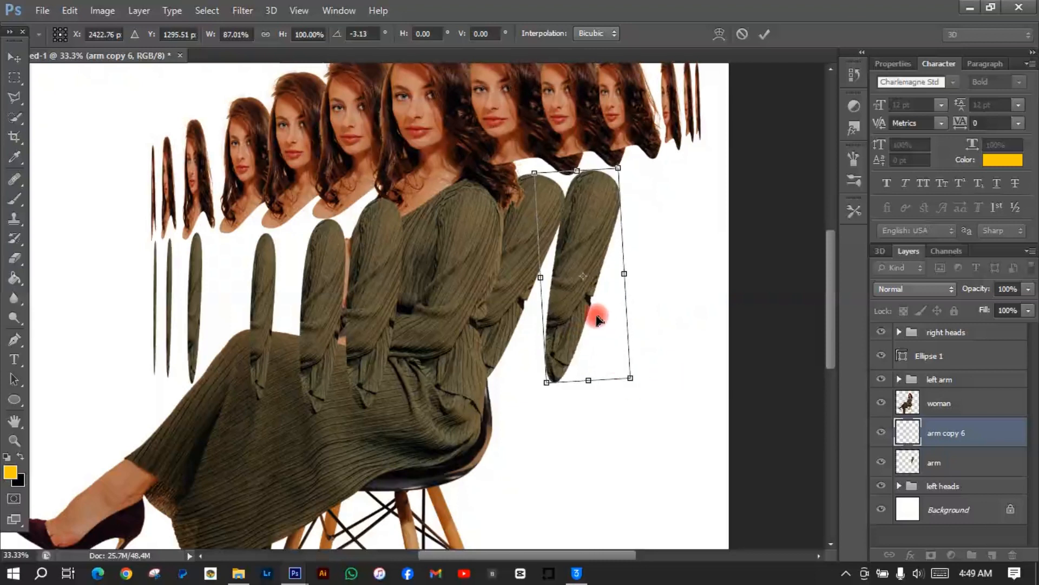
drag(597, 319, 596, 319)
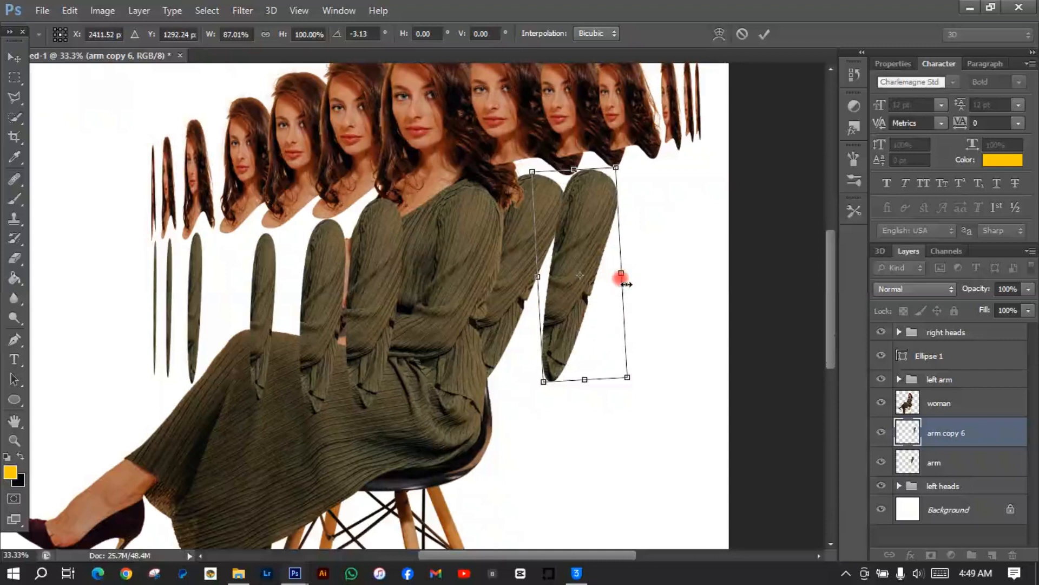
drag(621, 275, 617, 277)
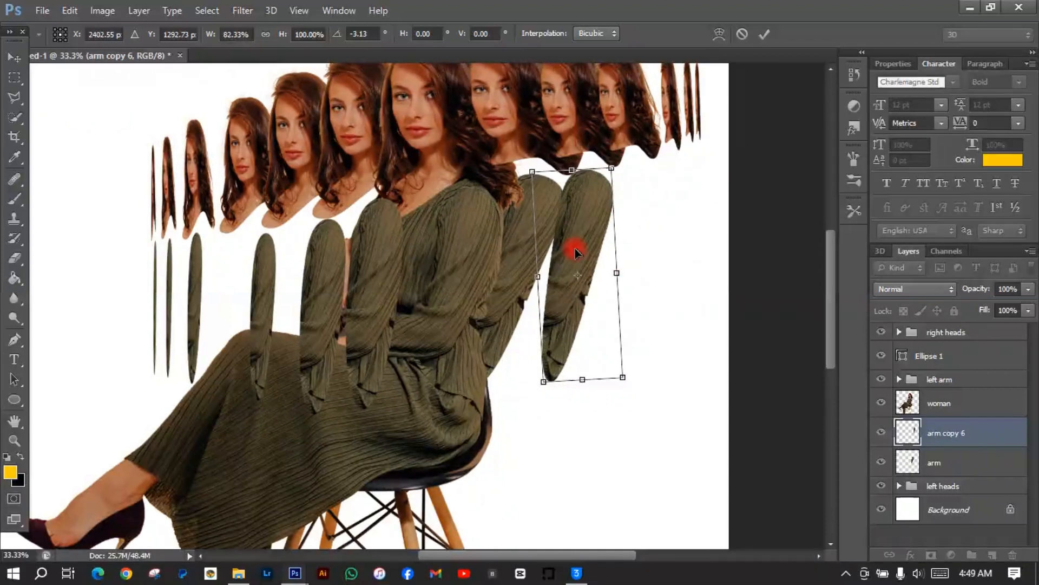
drag(583, 379, 584, 366)
key(Return)
Duplicate the outermost arm copy, place it about 0.67 in further out, and make it smaller and narrower as the third arm
click(916, 407)
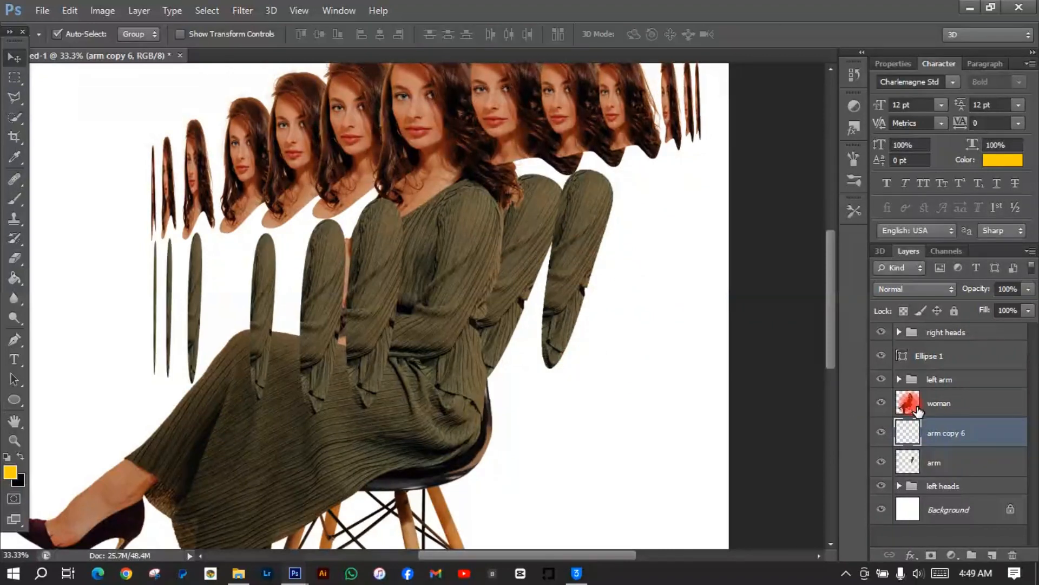
click(958, 433)
key(ctrl+j)
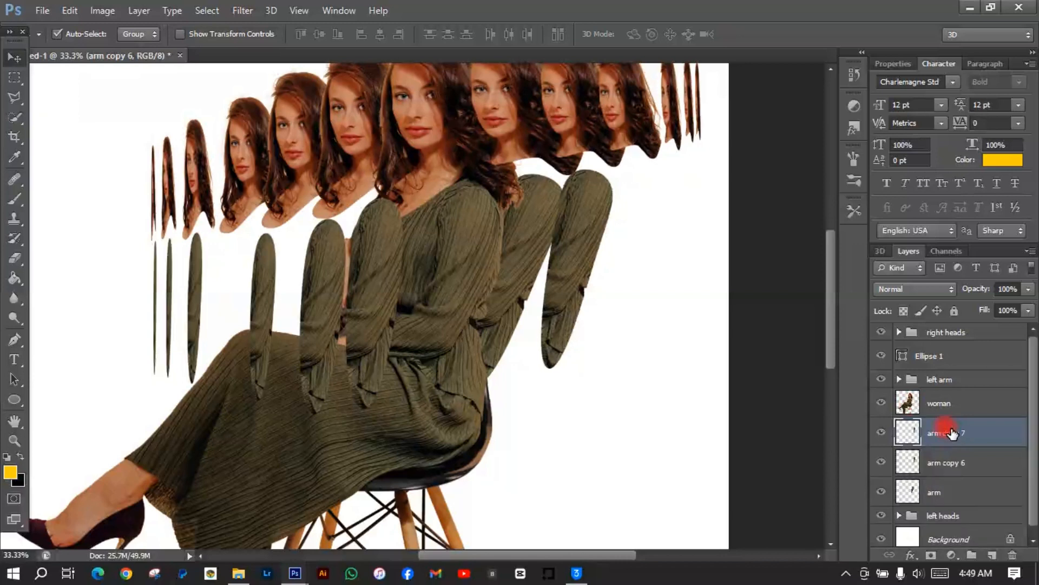
drag(579, 246, 632, 241)
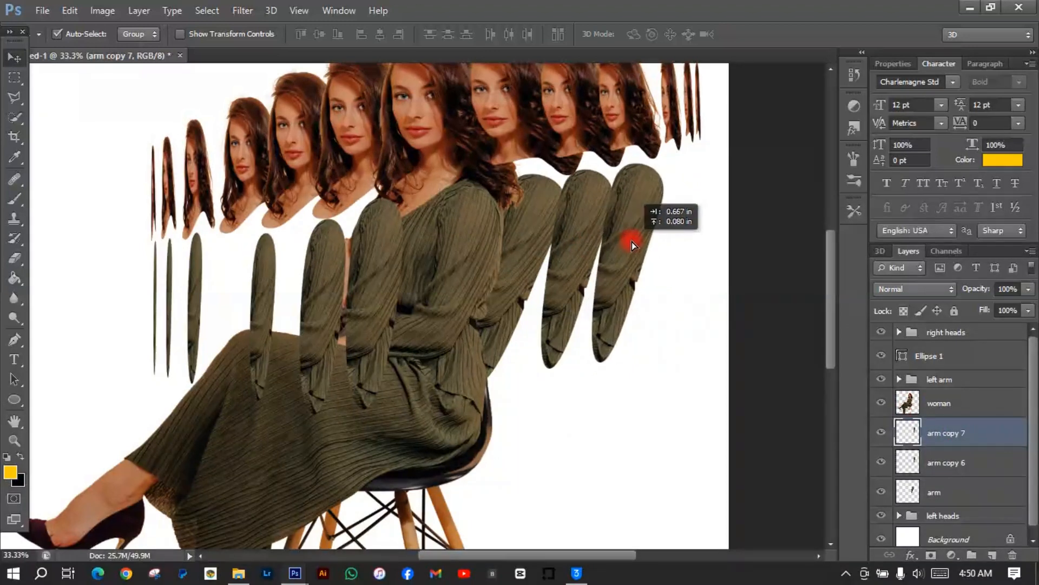
key(ctrl+t)
drag(663, 163, 660, 168)
drag(660, 262, 650, 264)
drag(616, 301, 622, 294)
key(Return)
Duplicate the third arm, place the copy about 0.52 in further out, and shrink it to a much narrower fourth arm
key(ctrl+j)
drag(631, 231, 671, 226)
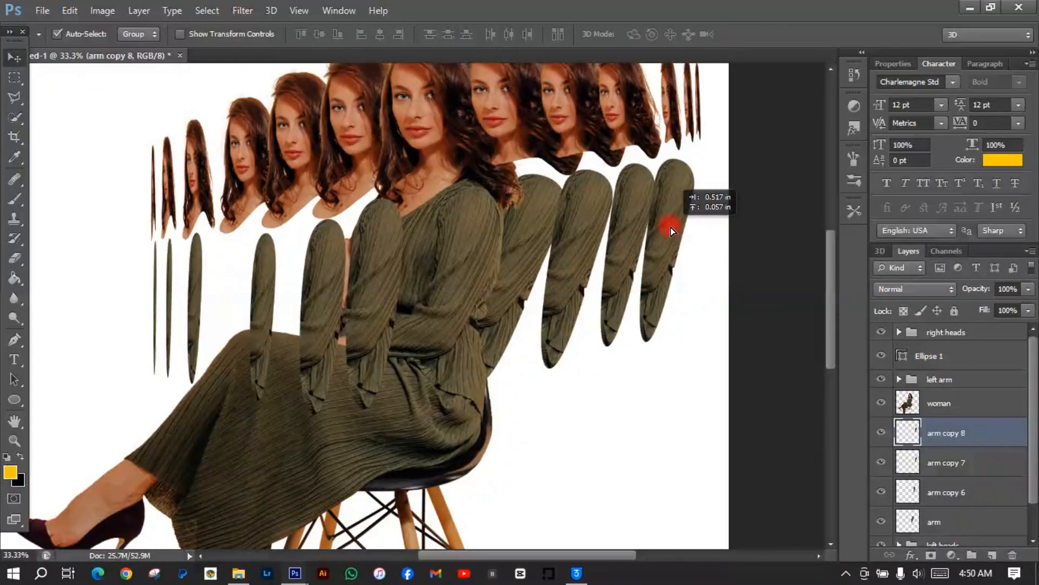
key(ctrl+t)
drag(693, 159, 690, 168)
drag(690, 248, 670, 247)
drag(663, 277, 668, 272)
key(Return)
Duplicate the narrow fourth arm, move the copy outward, scale it to about 88% and squeeze its width into a thinner fifth arm
key(ctrl+j)
drag(671, 213, 688, 214)
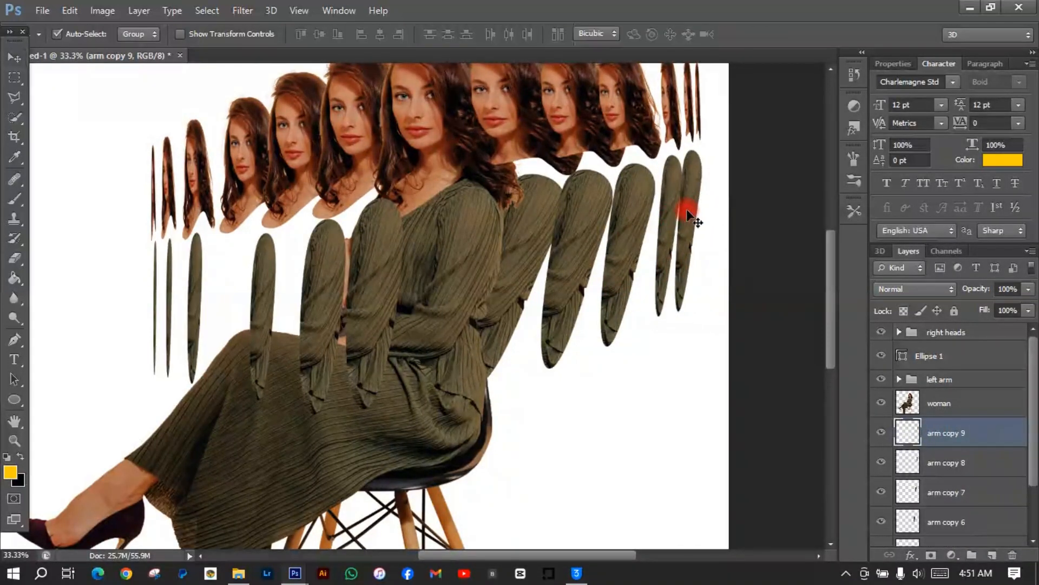
key(ctrl+t)
key(ctrl+plus)
key(ctrl+plus)
drag(531, 556, 610, 556)
drag(827, 291, 827, 249)
drag(605, 203, 595, 222)
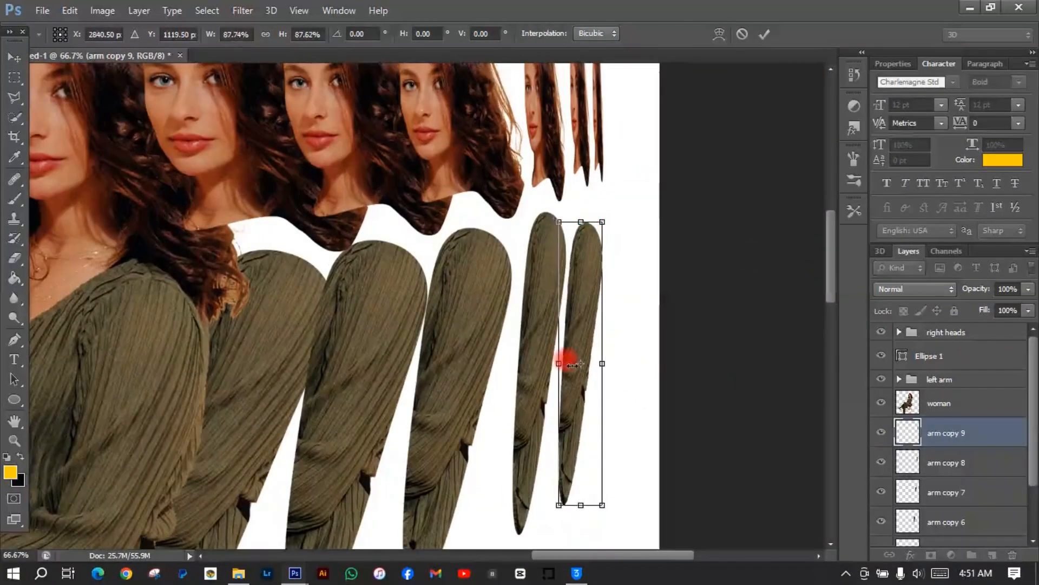
drag(572, 365, 581, 364)
drag(591, 427, 579, 409)
key(Return)
Duplicate the fifth arm and scale the copy down slightly as the last thin arm beneath the outermost head
key(ctrl+j)
mouse_move(576, 269)
mouse_down()
mouse_move(594, 269)
mouse_move(592, 259)
mouse_up()
key(ctrl+t)
drag(605, 193, 596, 205)
drag(587, 334, 594, 360)
key(Return)
key(ctrl+minus)
key(ctrl+minus)
key(ctrl+minus)
Group the arm layer and its copies 6 to 10 below the woman layer, and name the group "right arm"
click(947, 407)
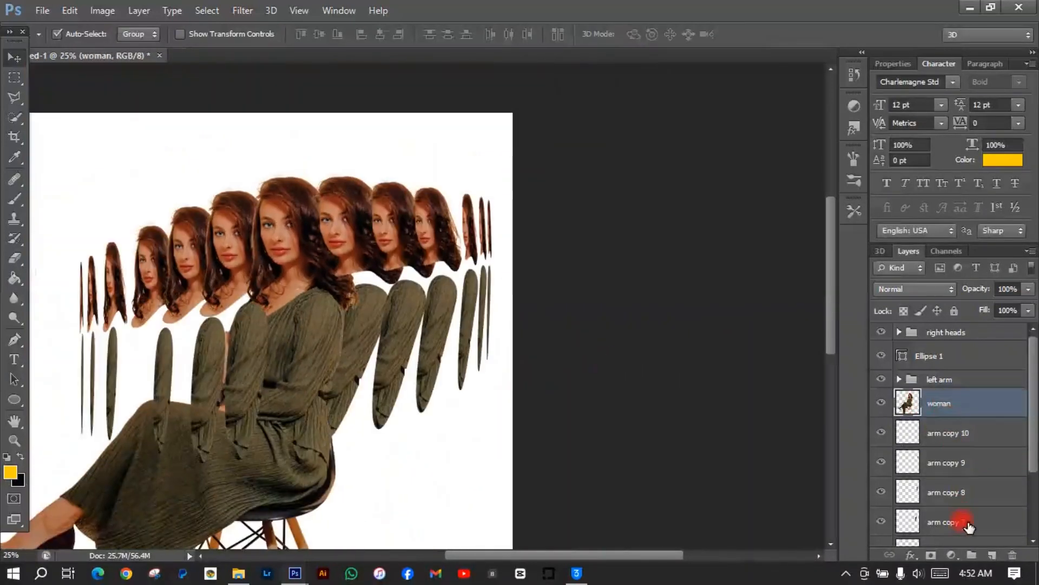
click(1033, 543)
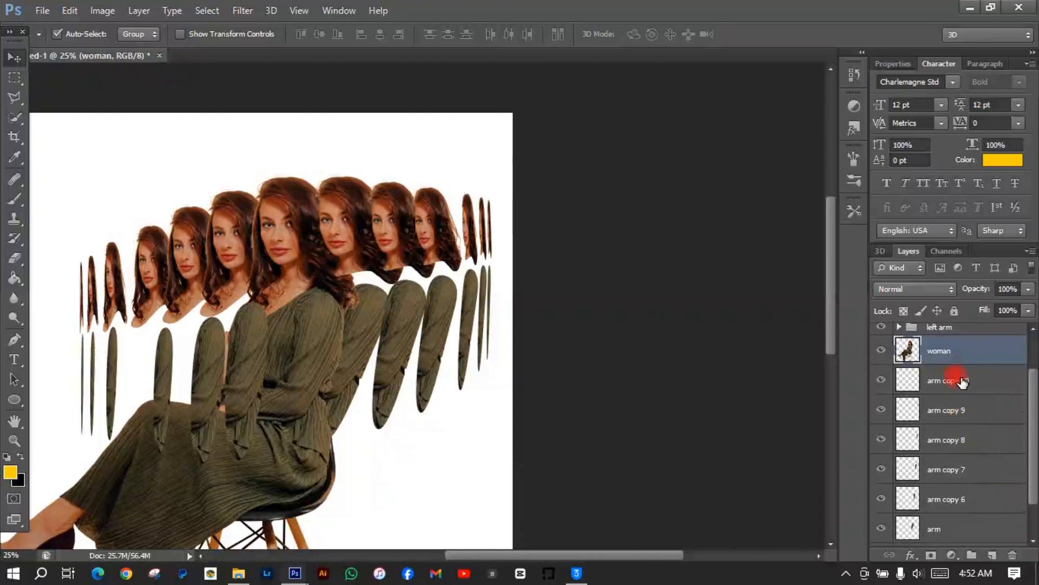
click(962, 382)
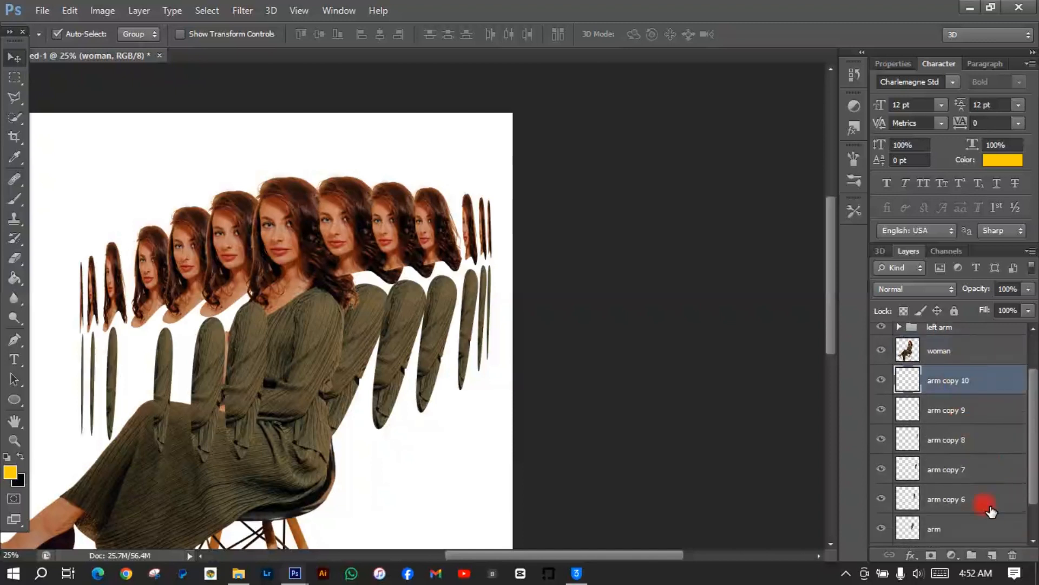
click(1033, 543)
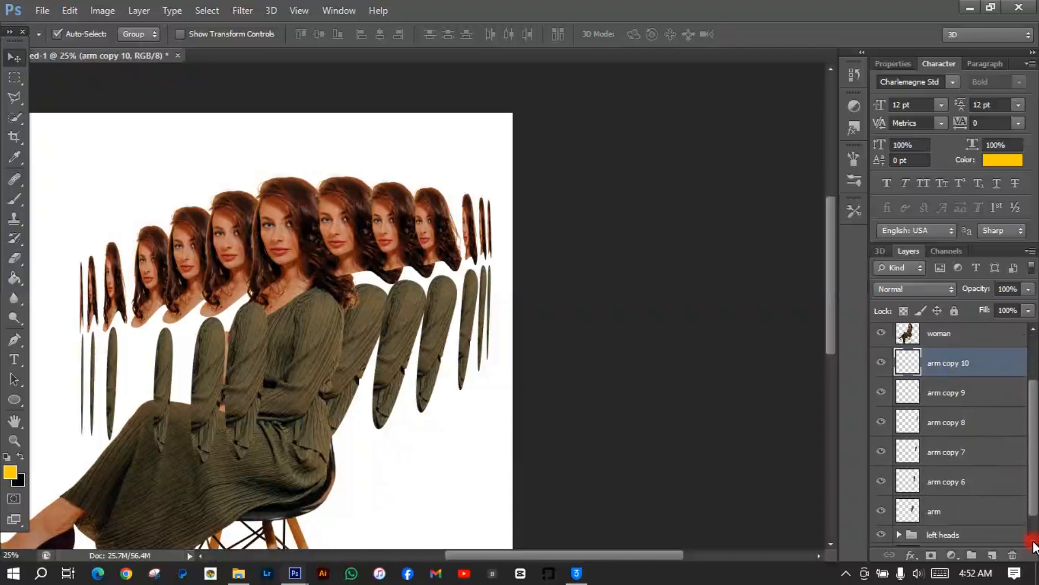
shift+click(975, 516)
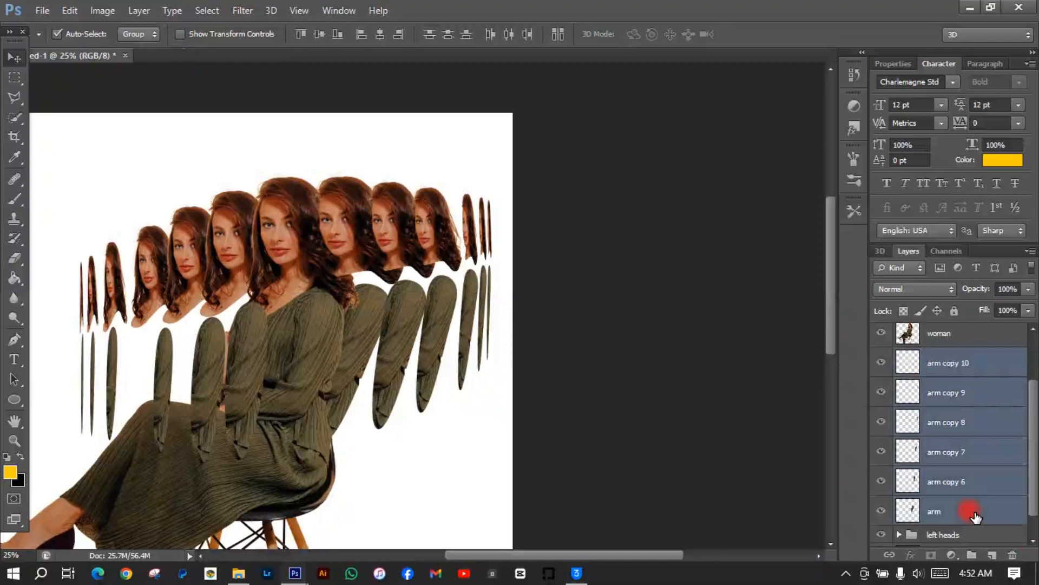
key(ctrl+g)
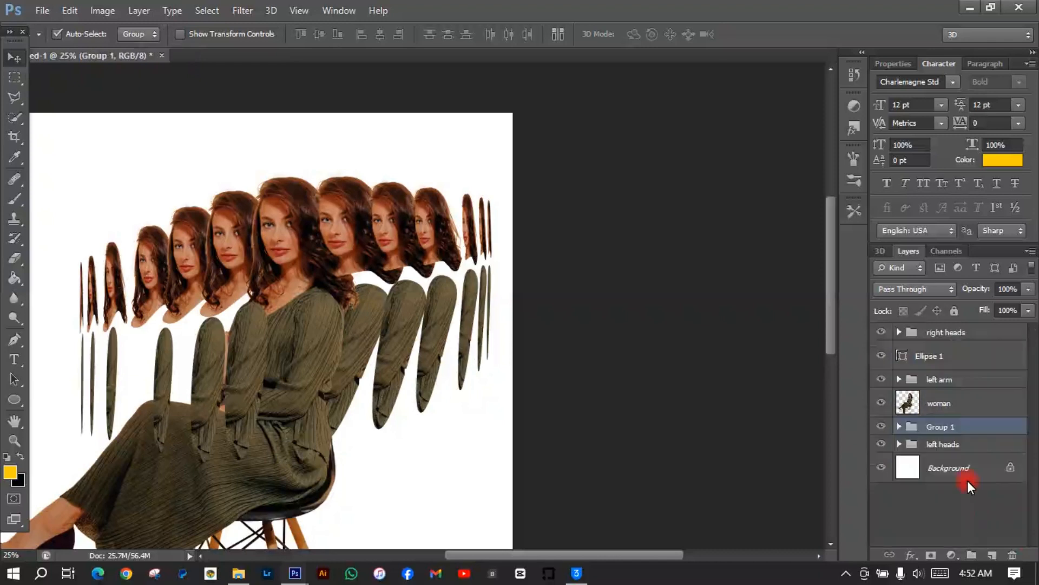
double_click(942, 428)
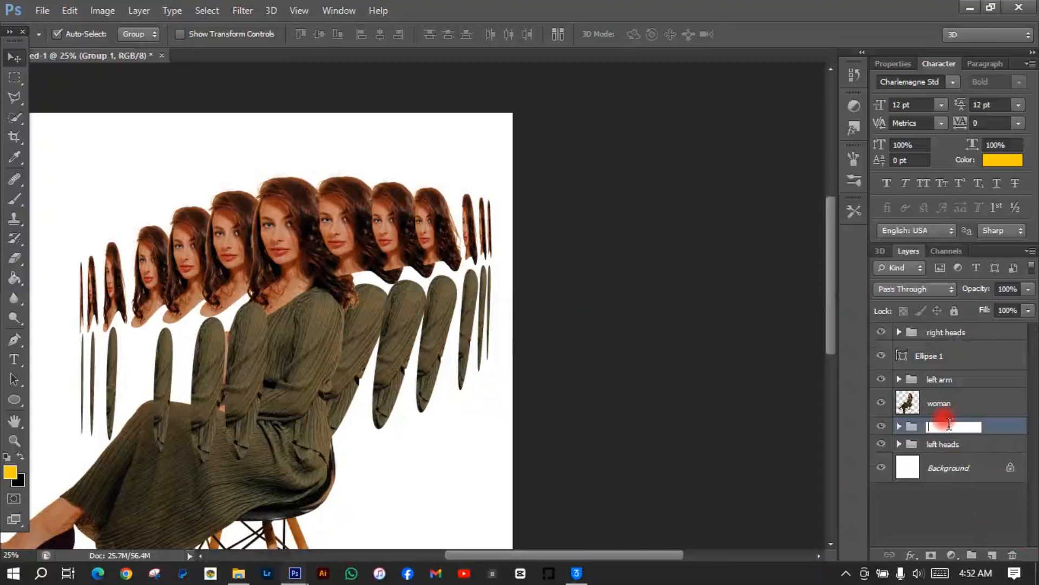
text(righ)
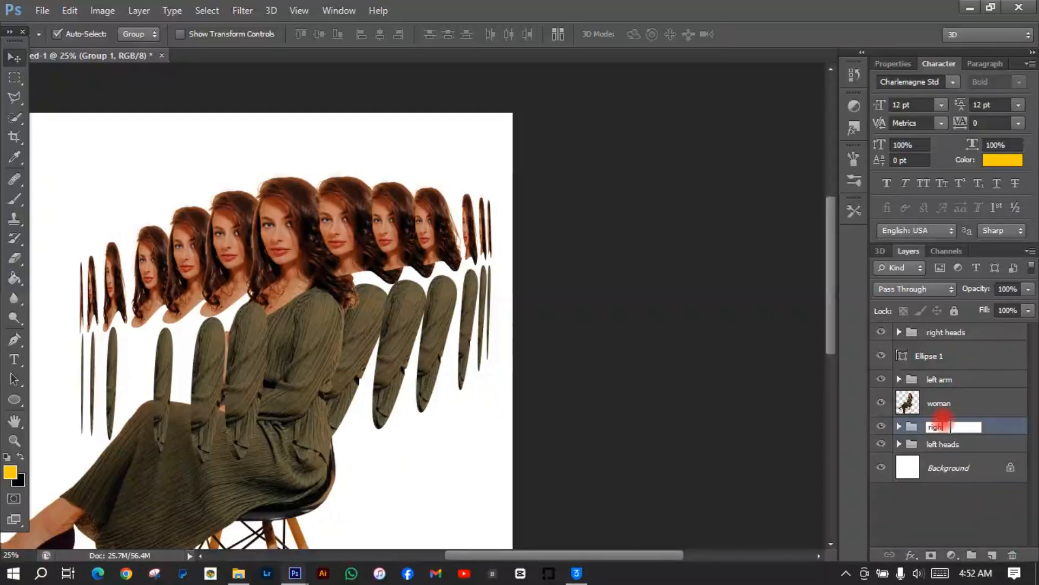
text(t arm)
key(Return)
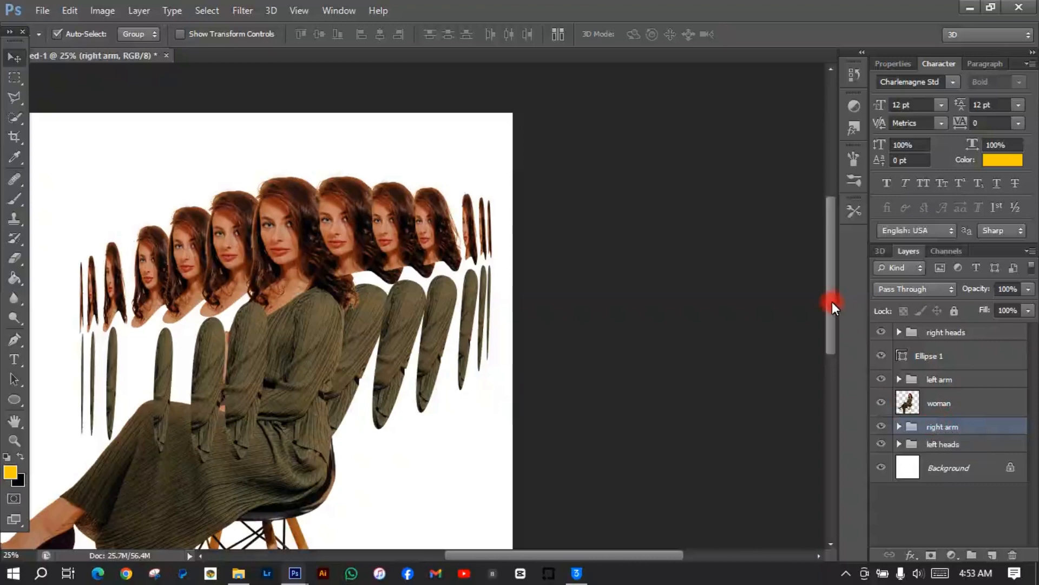
Delete the old Ellipse 1 layer
drag(833, 301, 838, 366)
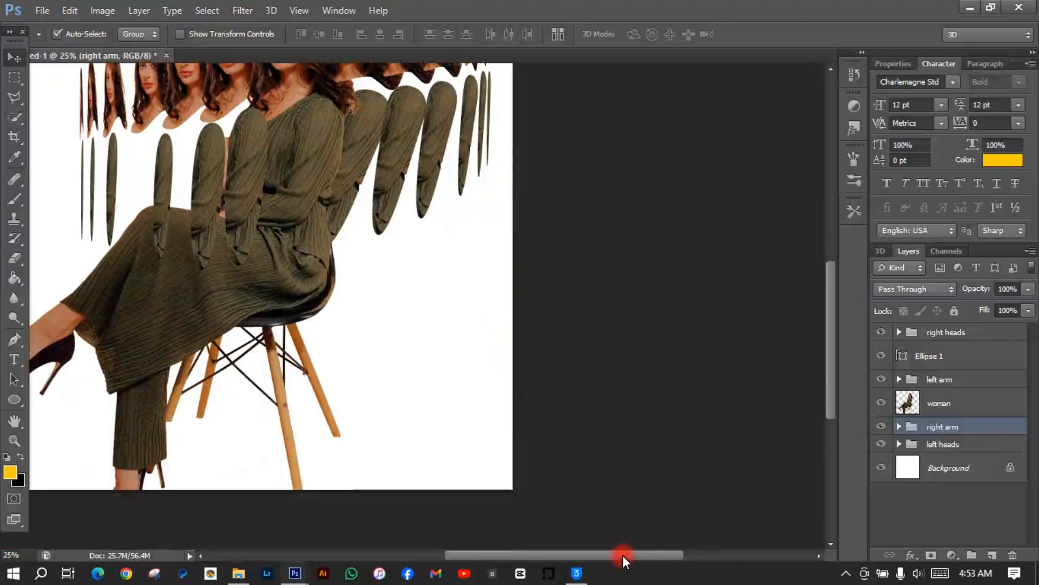
drag(622, 555, 562, 557)
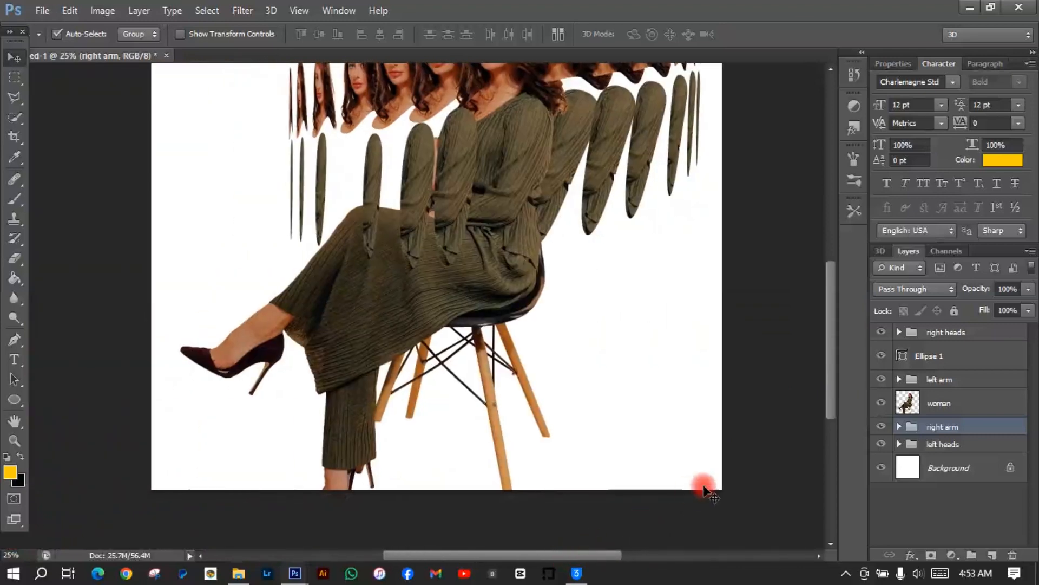
click(924, 359)
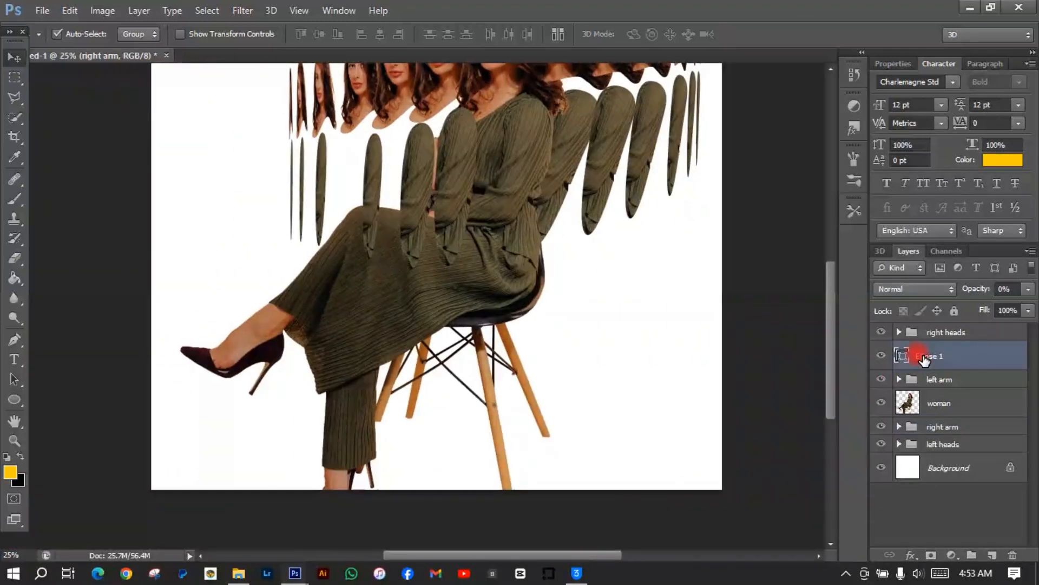
right_click(923, 352)
click(658, 148)
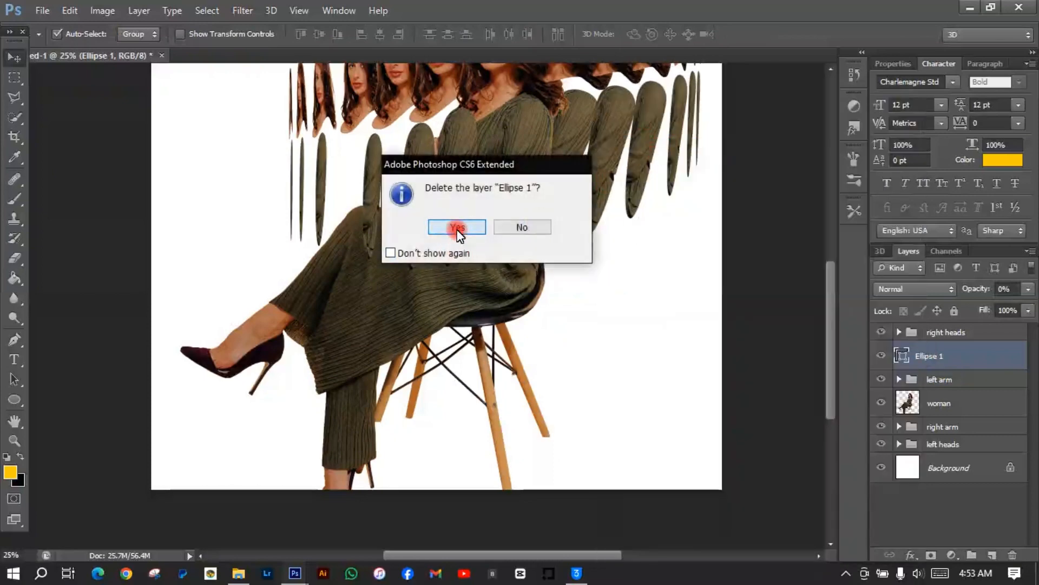
click(457, 227)
Draw a tall, narrow ellipse about 96 × 792 px over the woman's standing lower leg
click(14, 400)
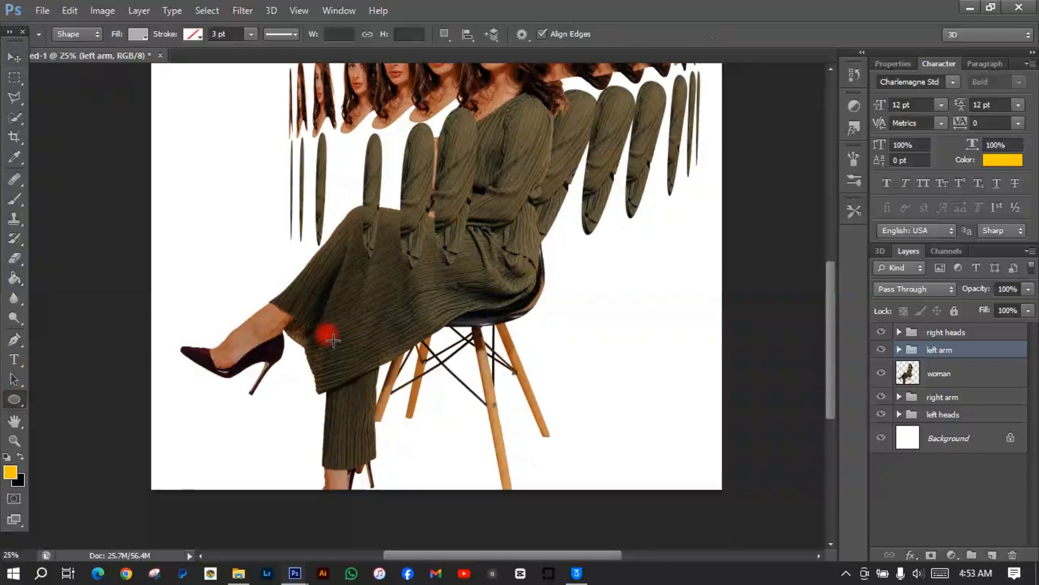
drag(339, 336, 356, 487)
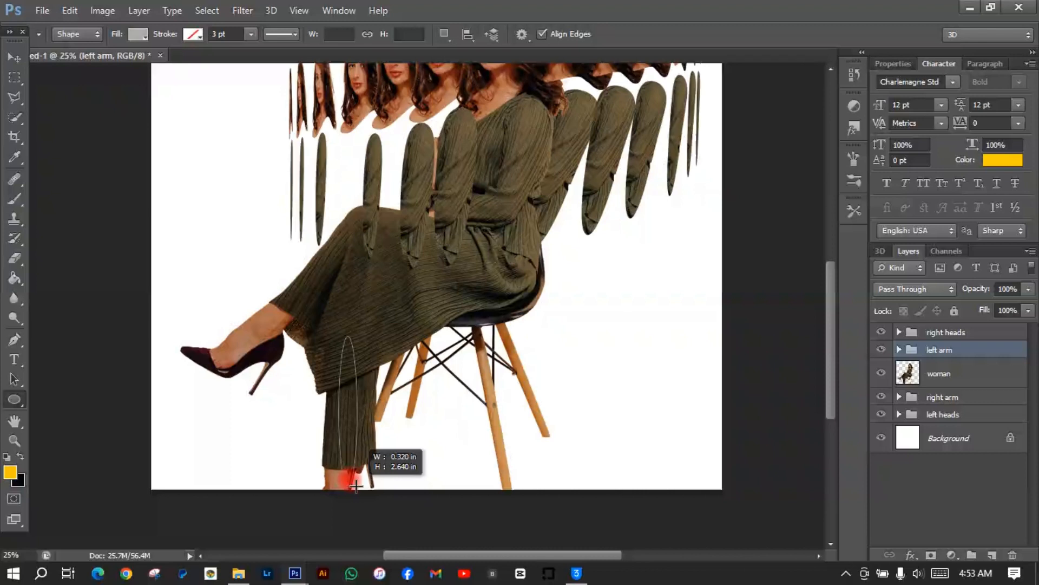
drag(356, 486, 356, 487)
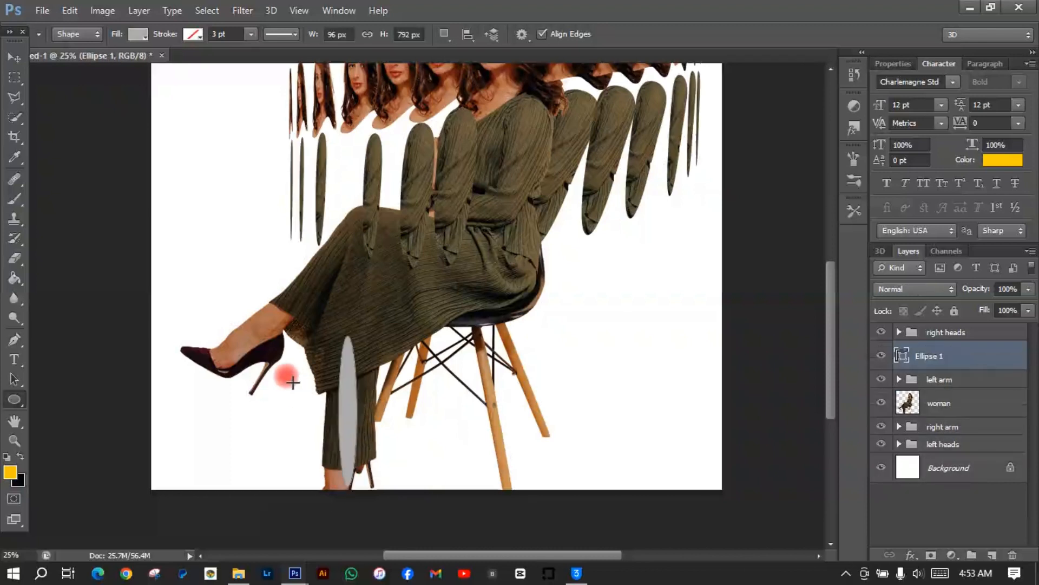
Shift the ellipse to the front of the lower leg and scale it to about 119.79% width and 107.32% height
click(20, 64)
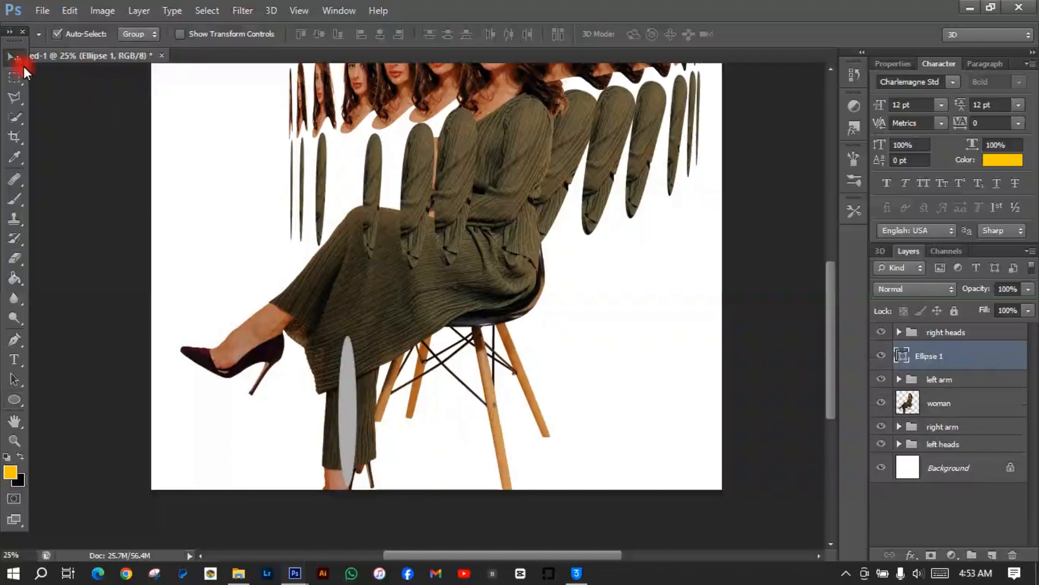
drag(343, 424, 339, 424)
key(ctrl+t)
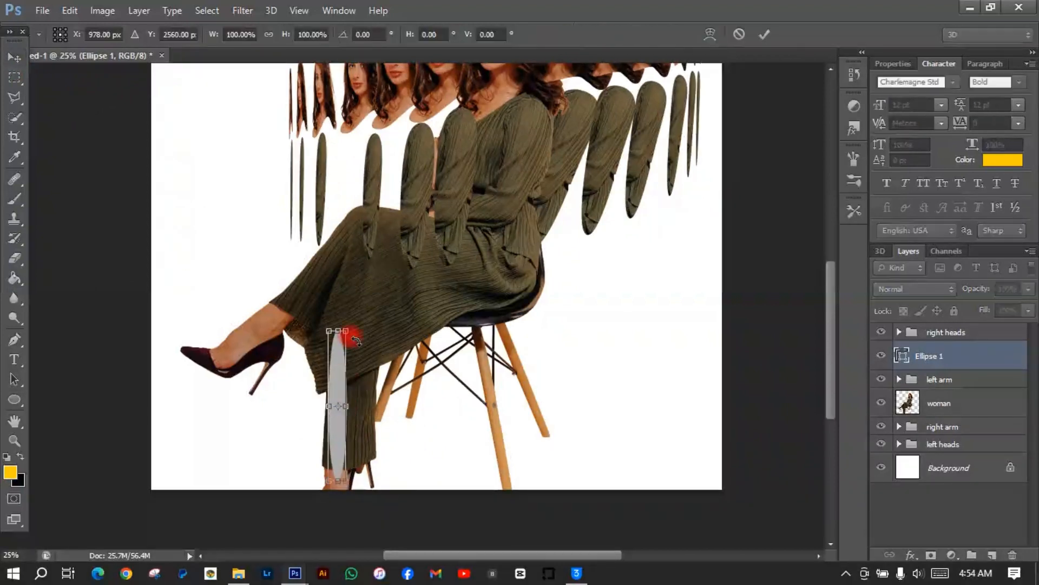
drag(345, 330, 359, 328)
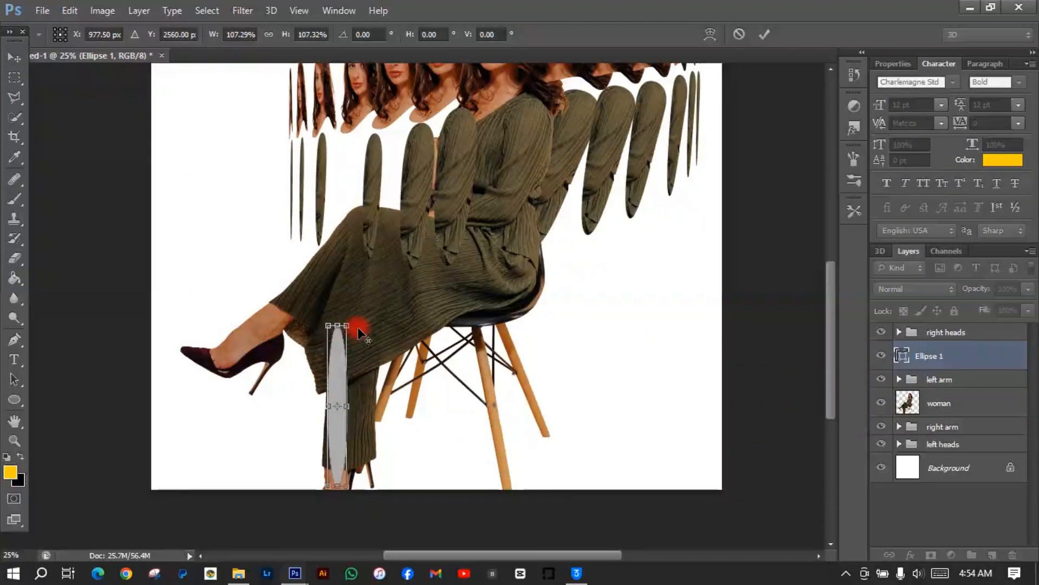
mouse_move(346, 406)
mouse_down()
mouse_move(359, 410)
mouse_move(348, 405)
mouse_up()
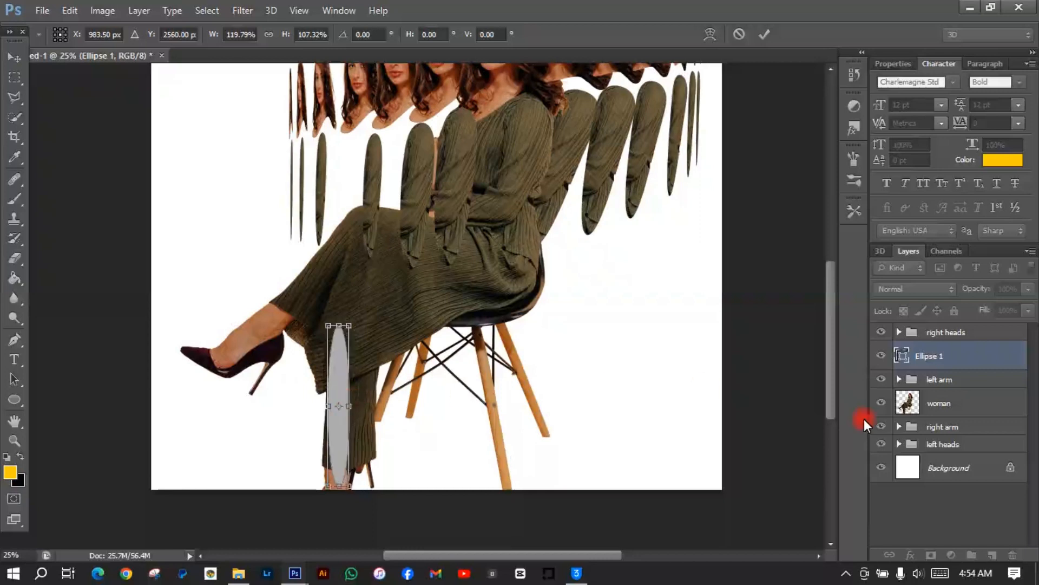
click(934, 367)
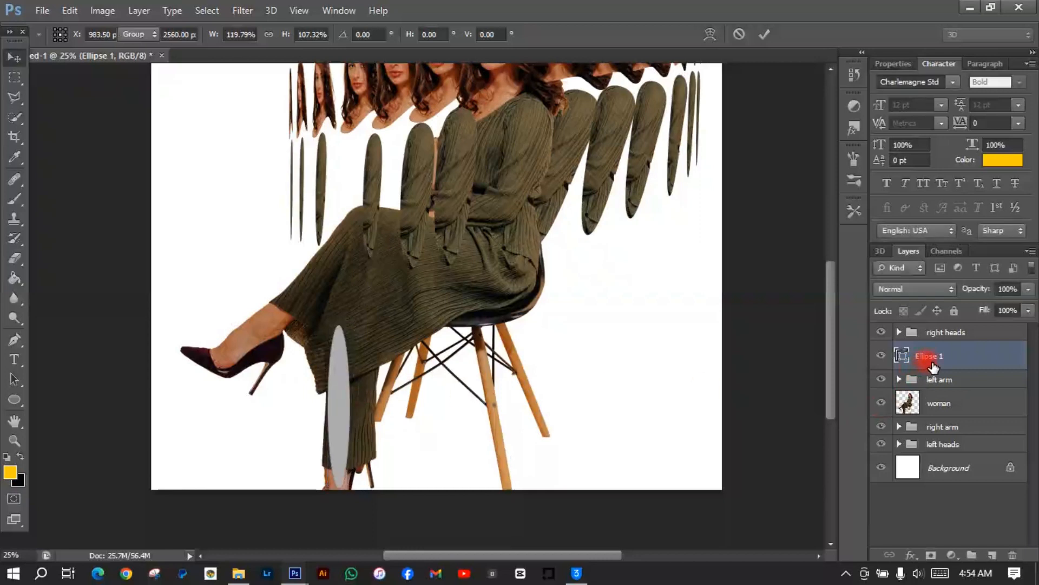
Lower the ellipse's opacity until it is fully transparent, and select the woman layer
click(1028, 290)
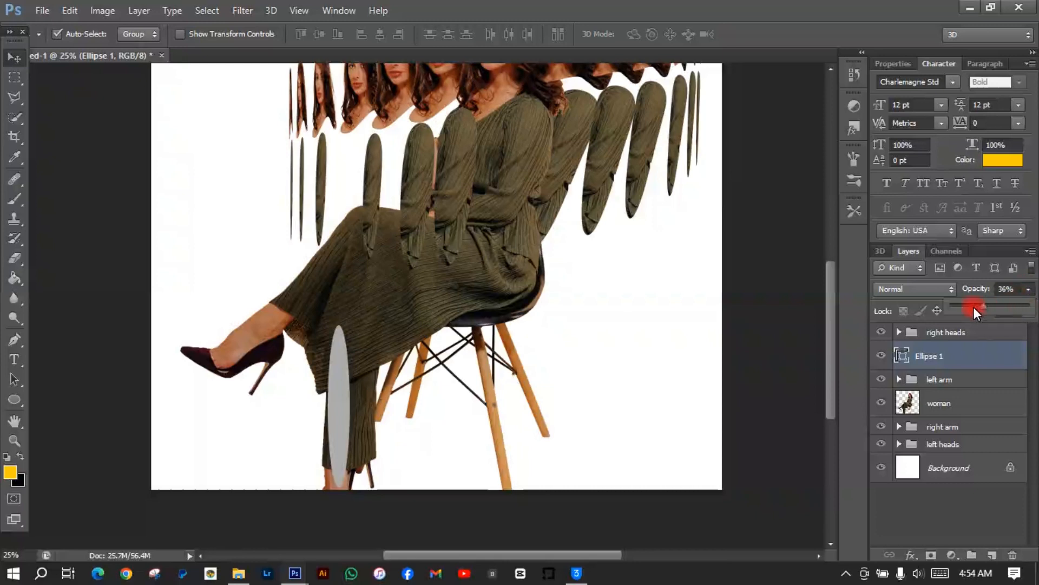
drag(951, 306, 939, 406)
click(939, 406)
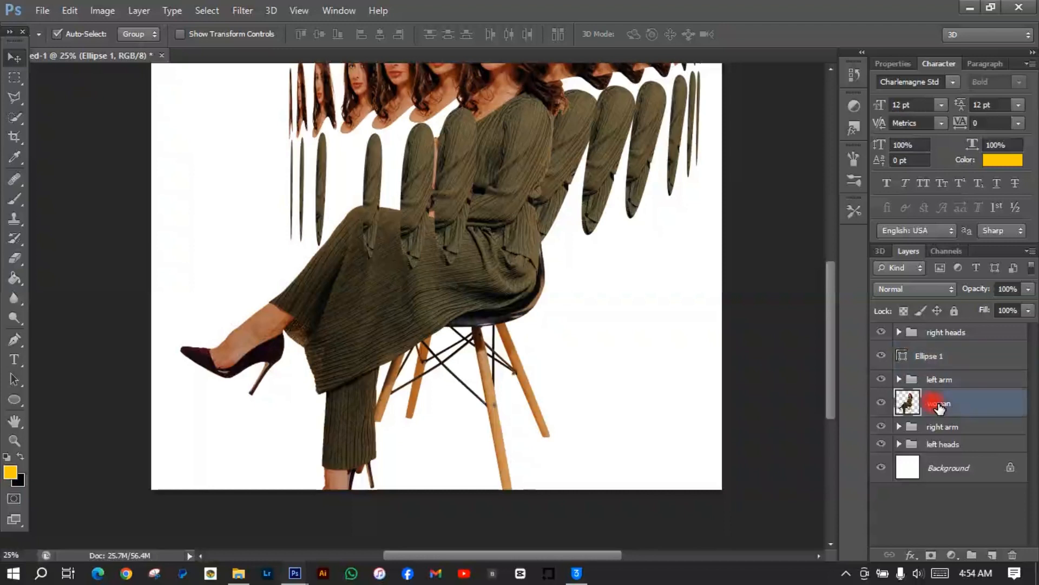
Duplicate the woman layer, mask the copy to the Ellipse 1 outline over the lower leg, and apply the mask
key(ctrl+j)
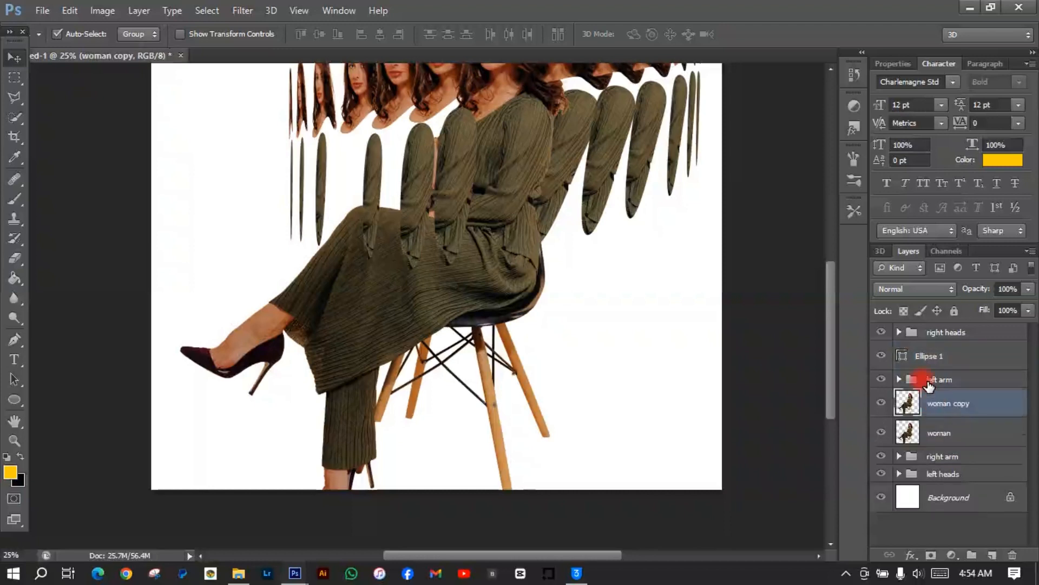
click(902, 354)
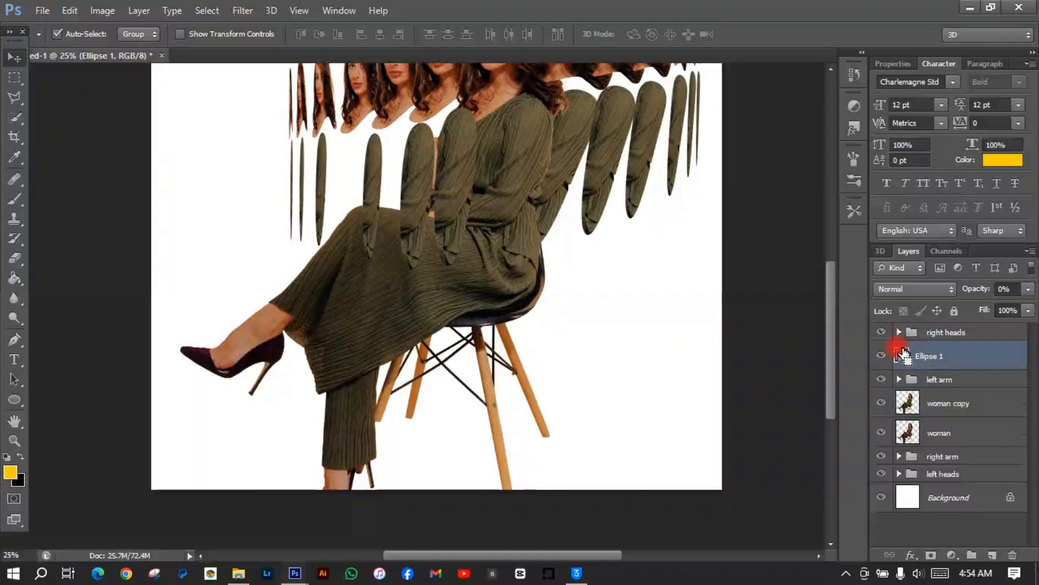
ctrl+click(903, 354)
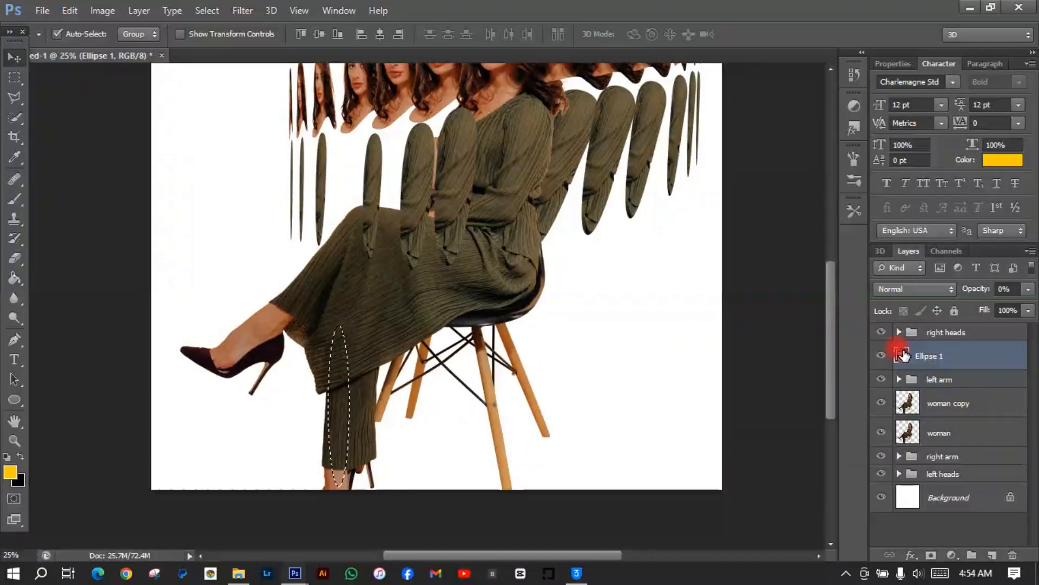
click(928, 405)
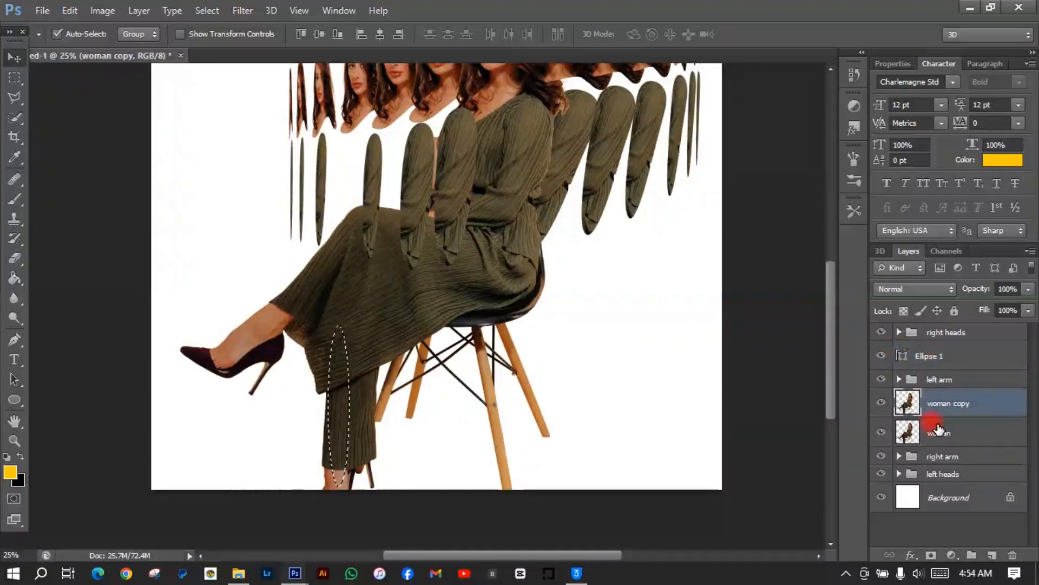
click(929, 553)
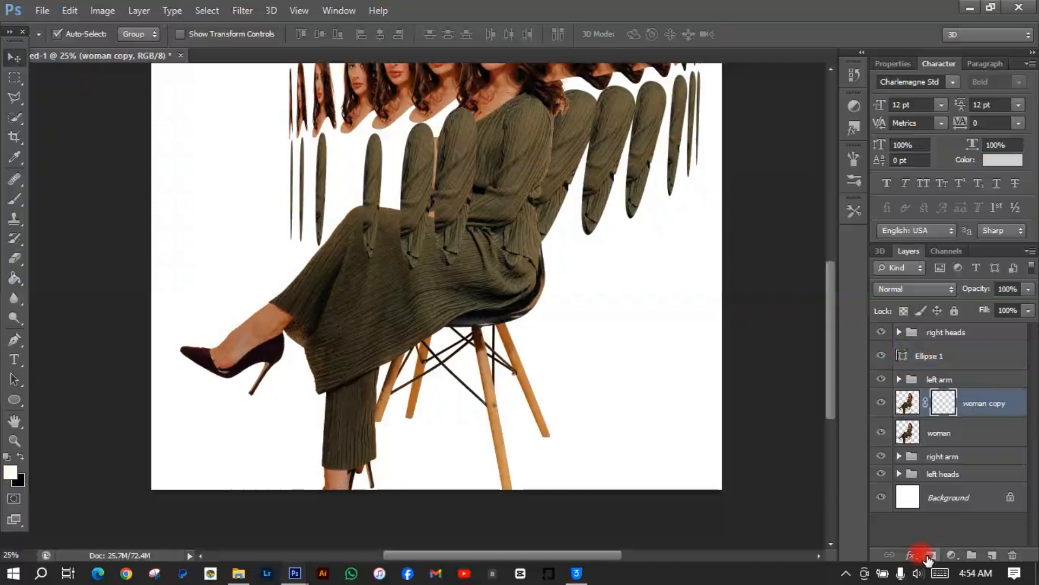
right_click(943, 406)
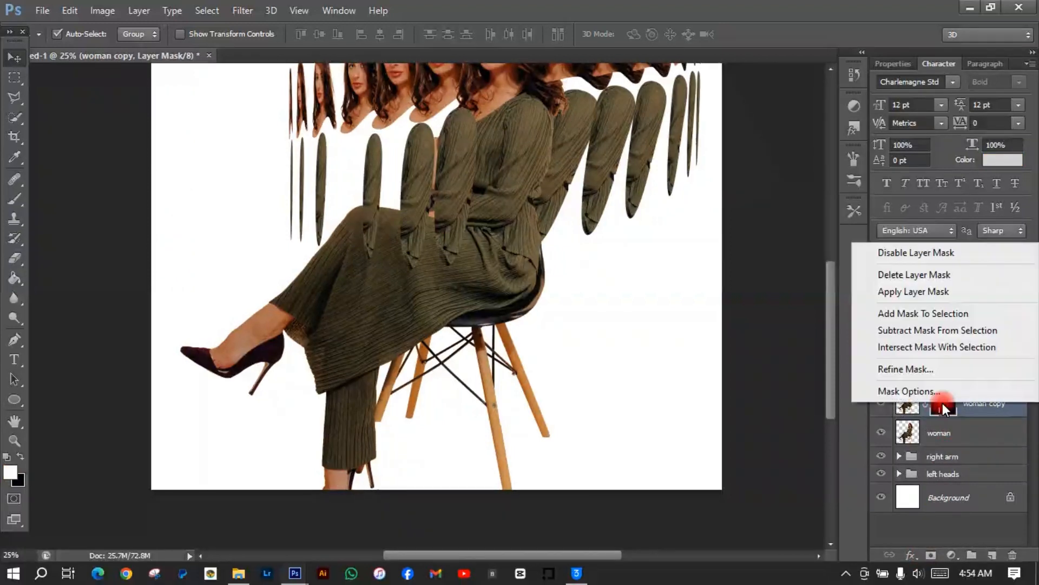
click(921, 292)
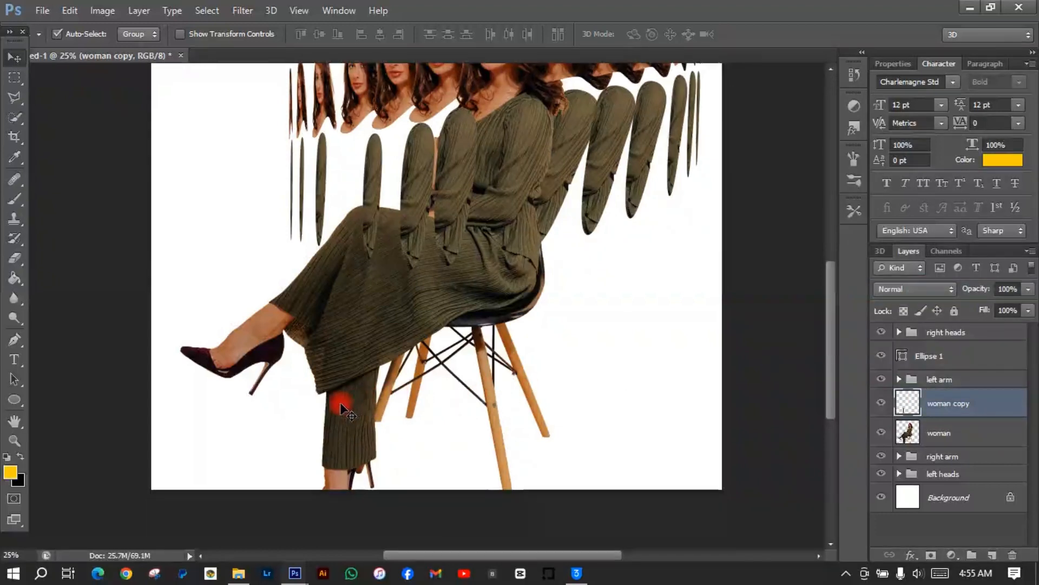
Move the cut-out leg slice just in front of the standing lower leg and narrow it to 78.26% width
key(ctrl+t)
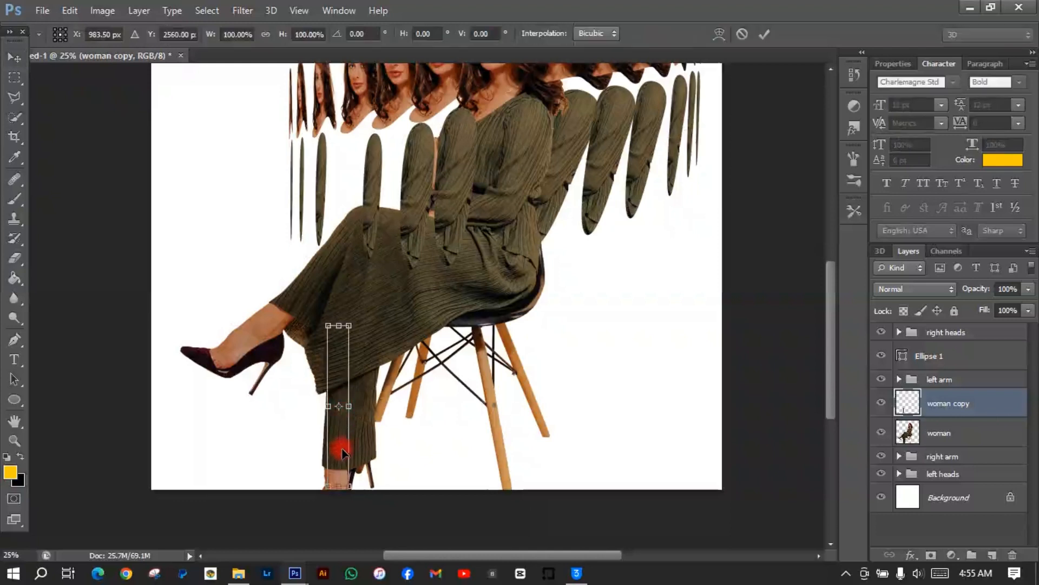
drag(342, 453, 313, 445)
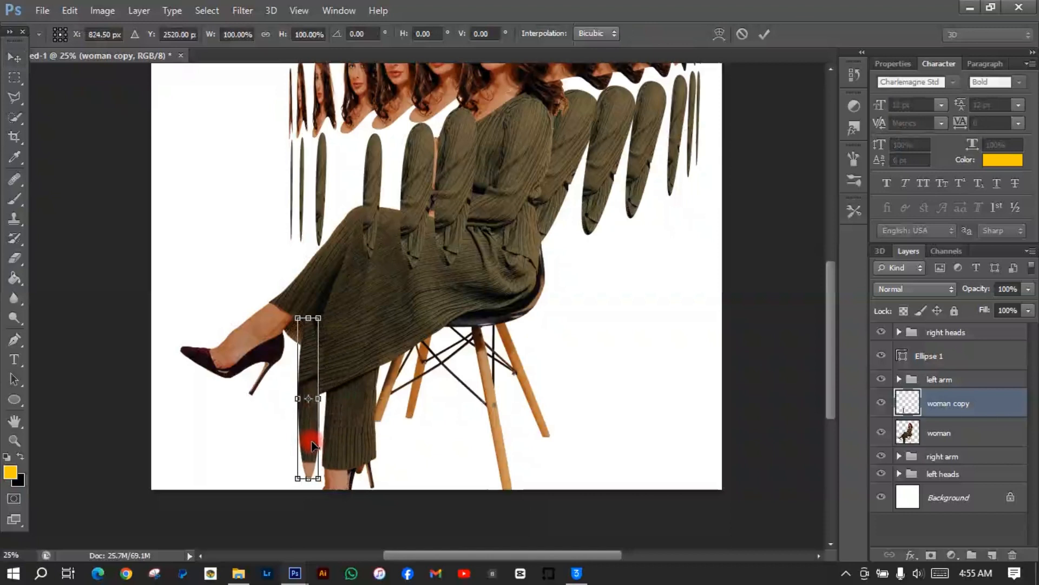
drag(298, 399, 305, 399)
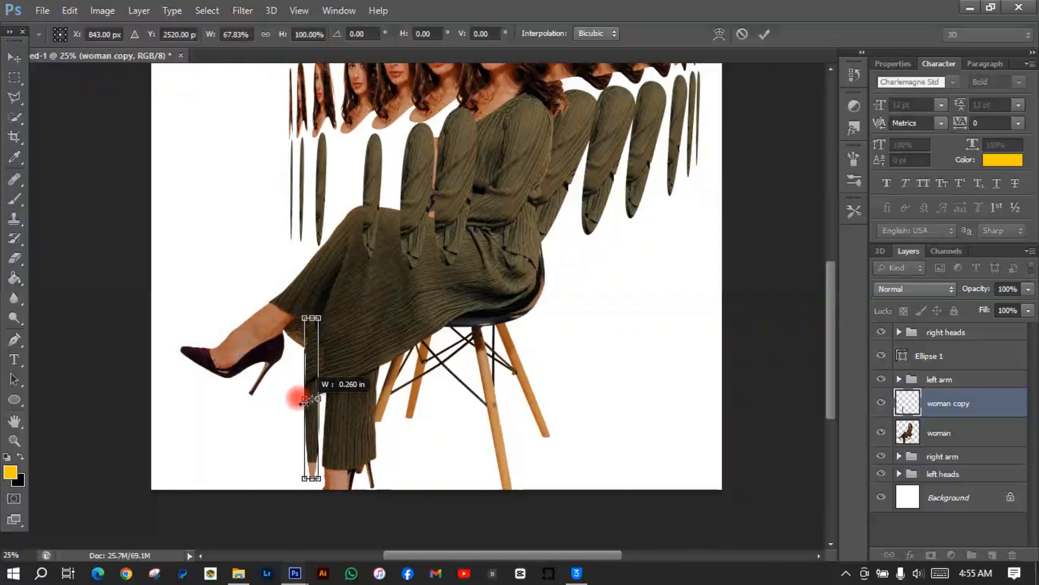
drag(304, 401, 301, 401)
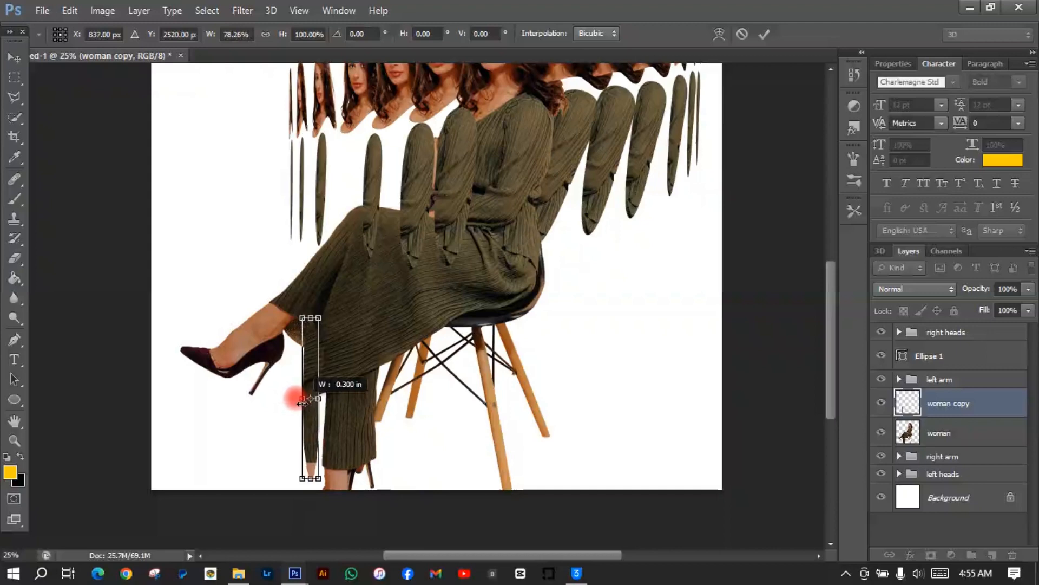
drag(302, 401, 302, 401)
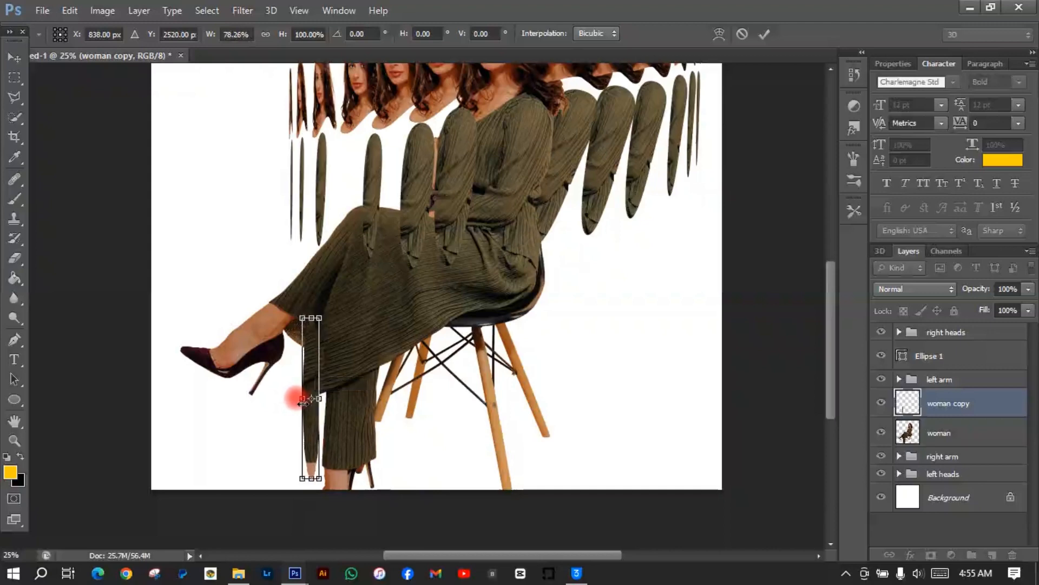
key(ctrl+plus)
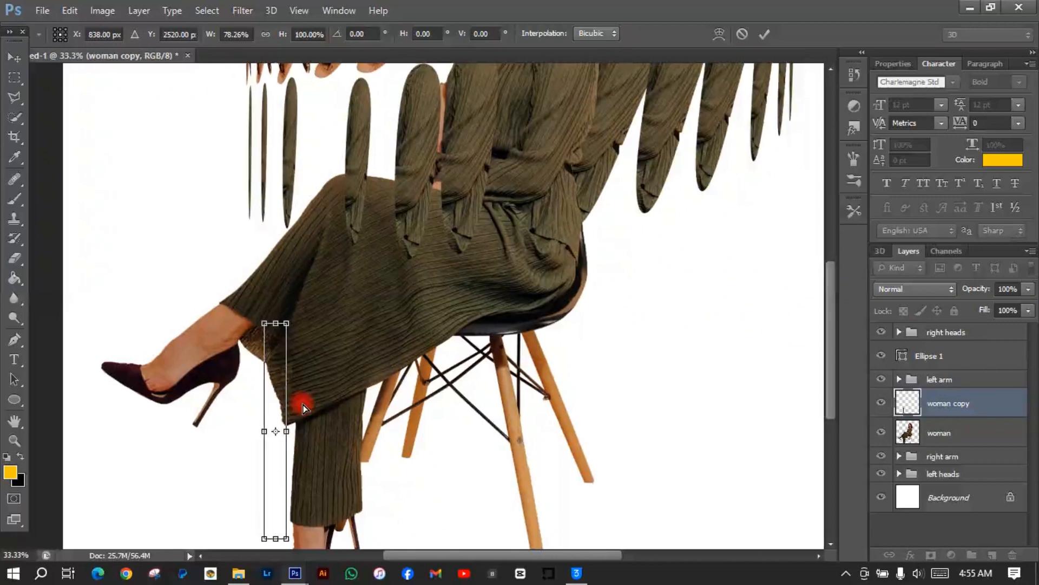
key(ctrl+plus)
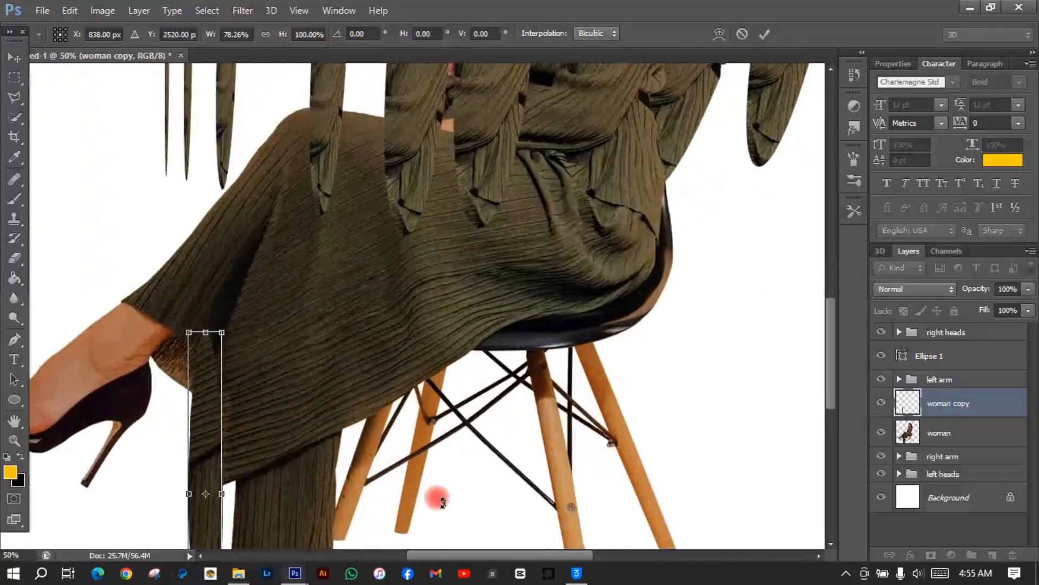
drag(830, 363, 830, 381)
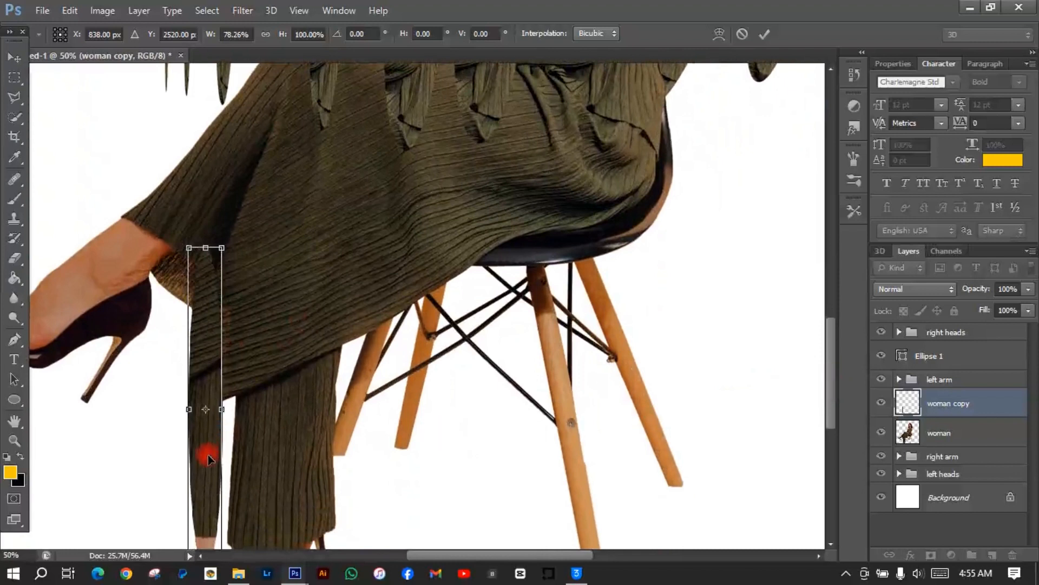
drag(208, 459, 212, 462)
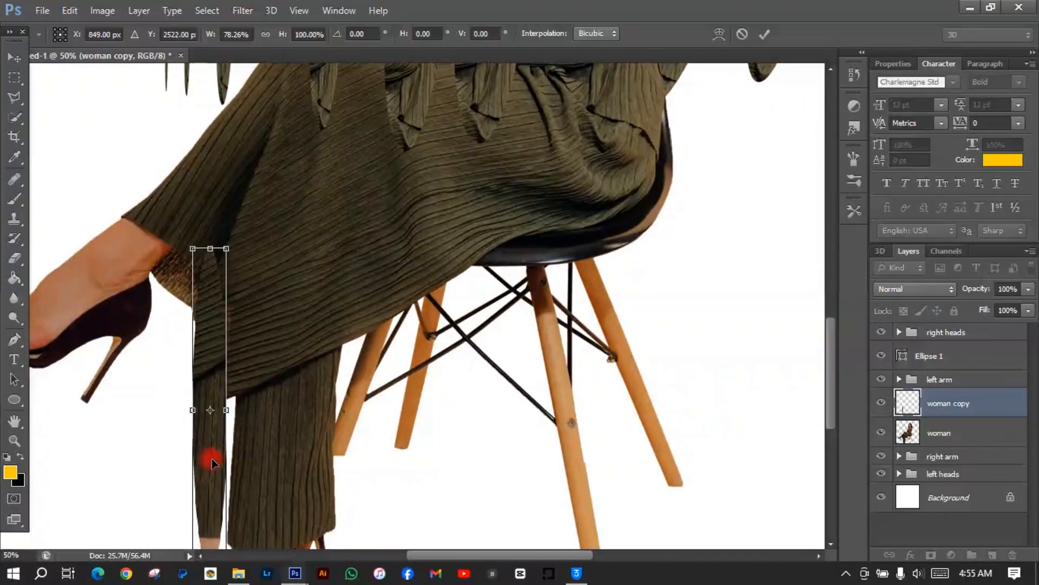
key(Return)
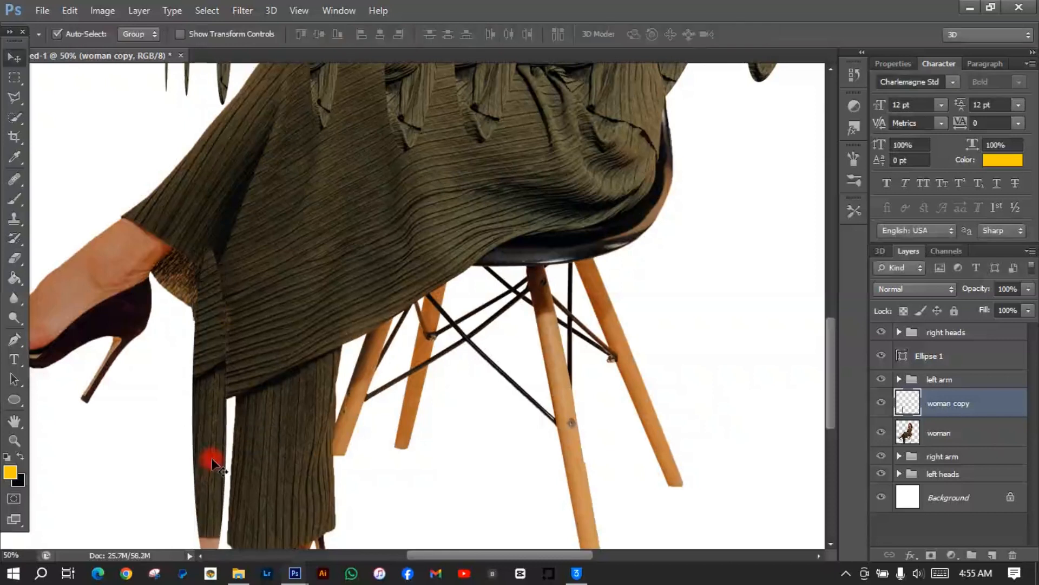
Duplicate the leg slice, place the copy farther forward, and scale it to 68.89% width and 93.06% height
key(ctrl+j)
drag(212, 459, 167, 467)
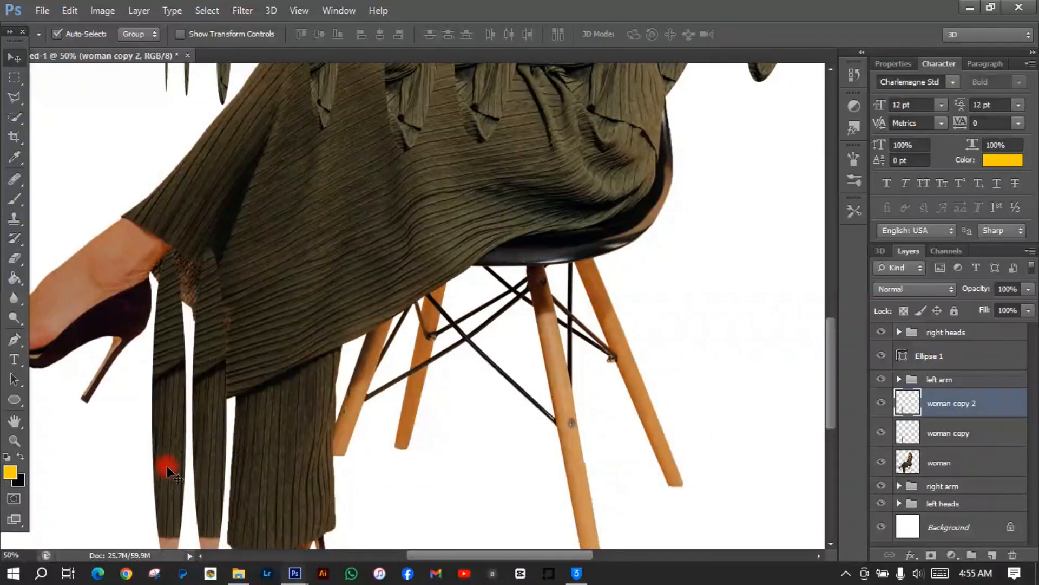
key(ctrl+t)
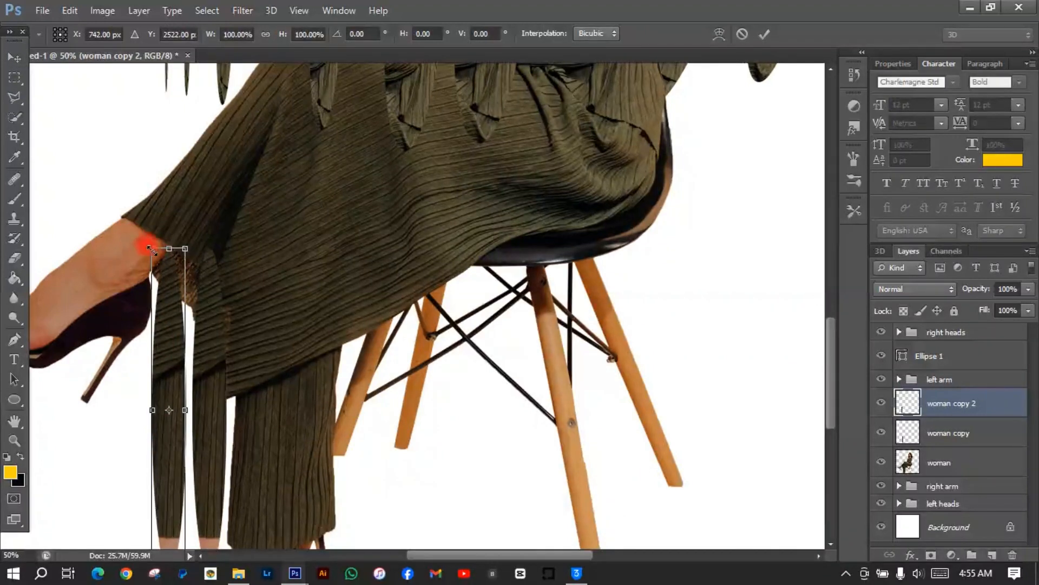
drag(150, 249, 154, 260)
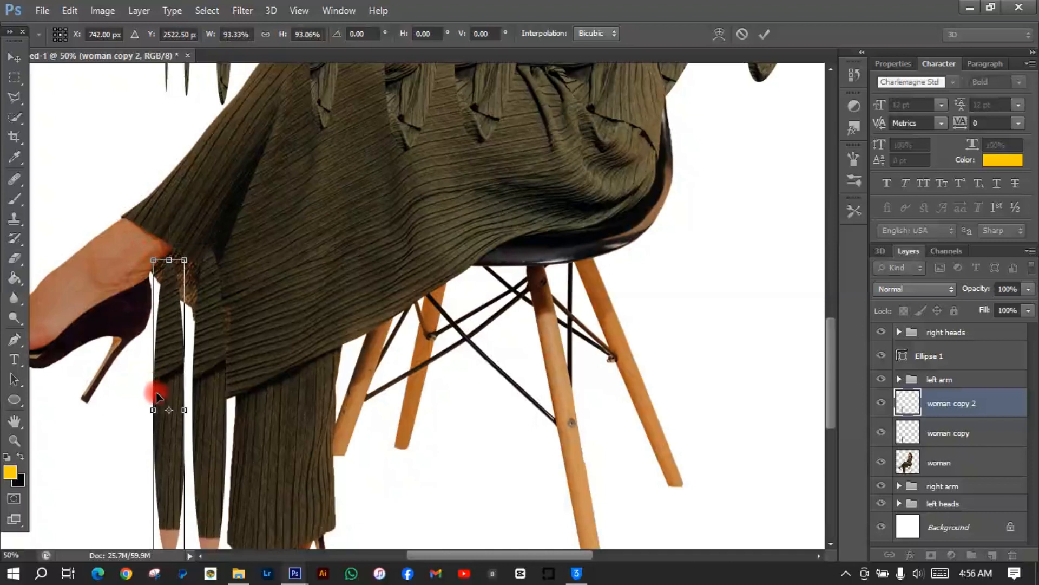
drag(153, 410, 162, 409)
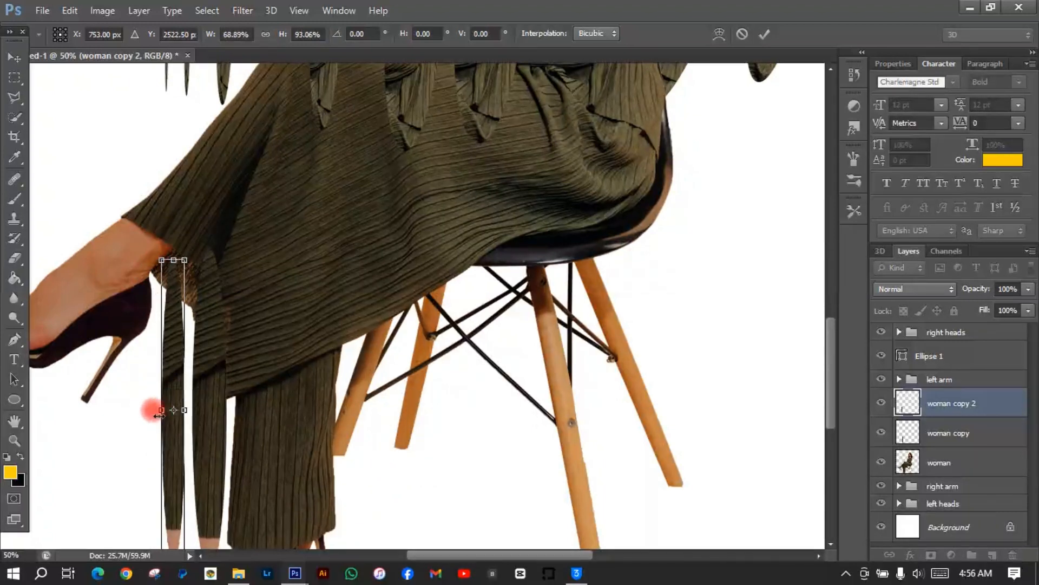
key(Return)
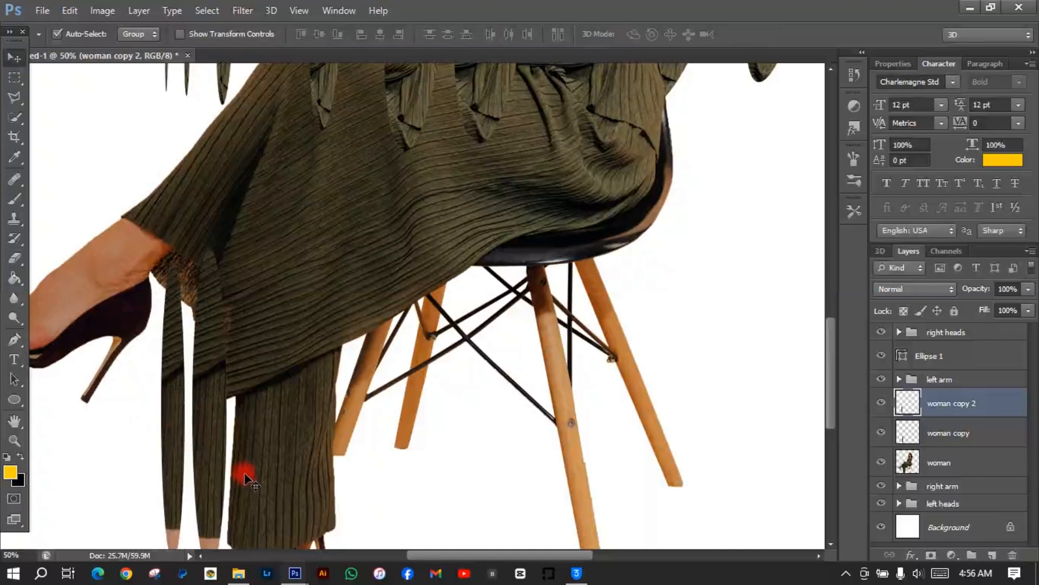
Add a third leg slice in front of the second and scale it to 38.71% width and 90.64% height
drag(462, 554, 438, 555)
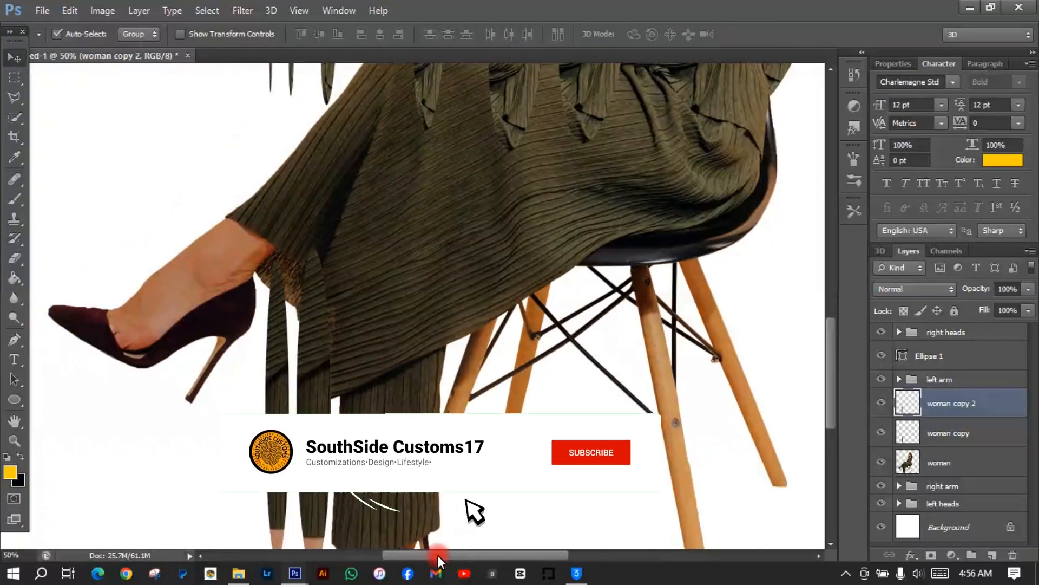
mouse_move(833, 357)
mouse_down()
mouse_move(834, 373)
mouse_move(834, 347)
mouse_move(833, 356)
mouse_up()
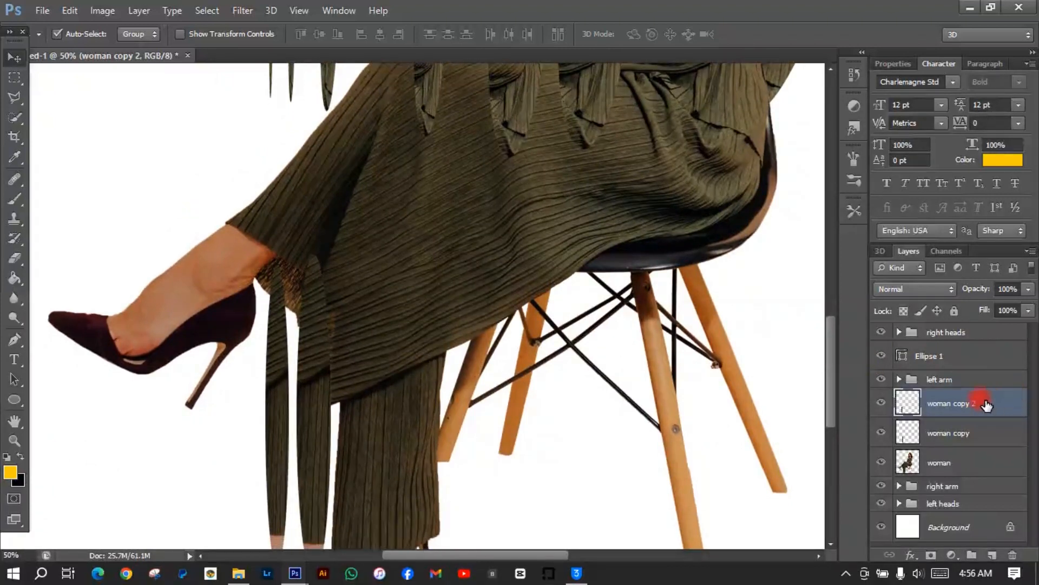
key(ctrl+j)
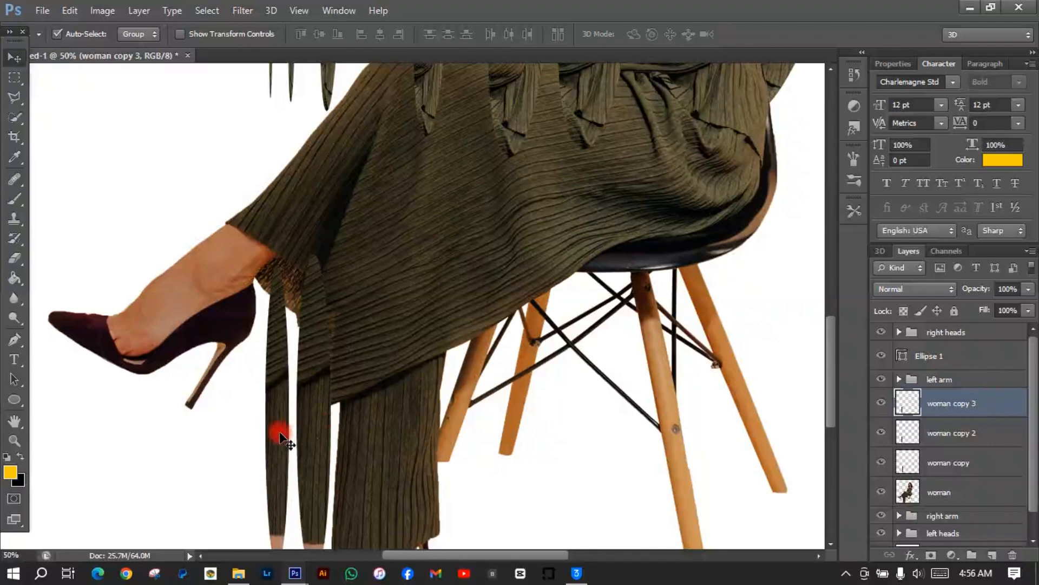
drag(270, 432, 249, 434)
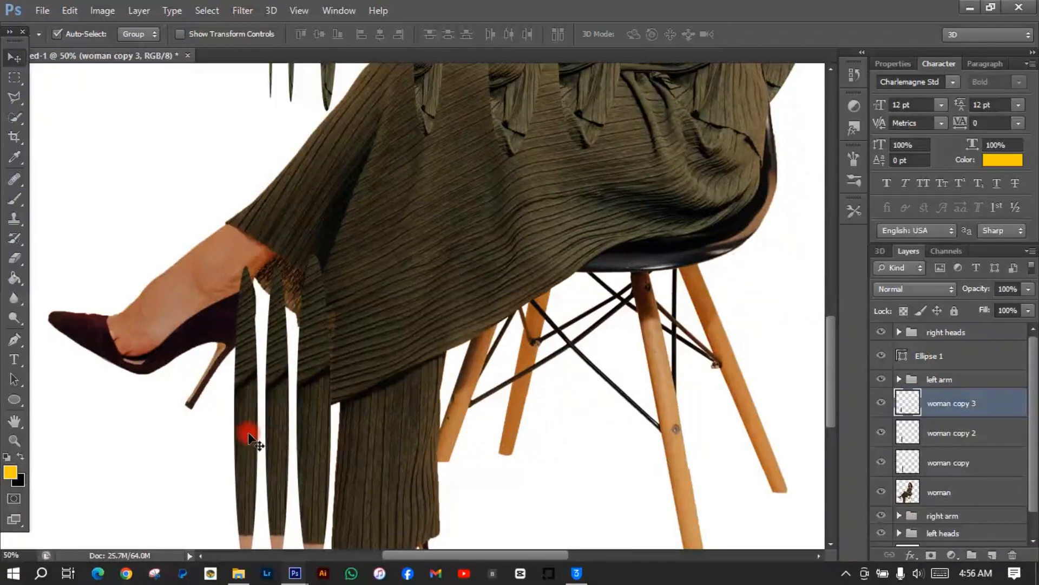
key(ctrl+t)
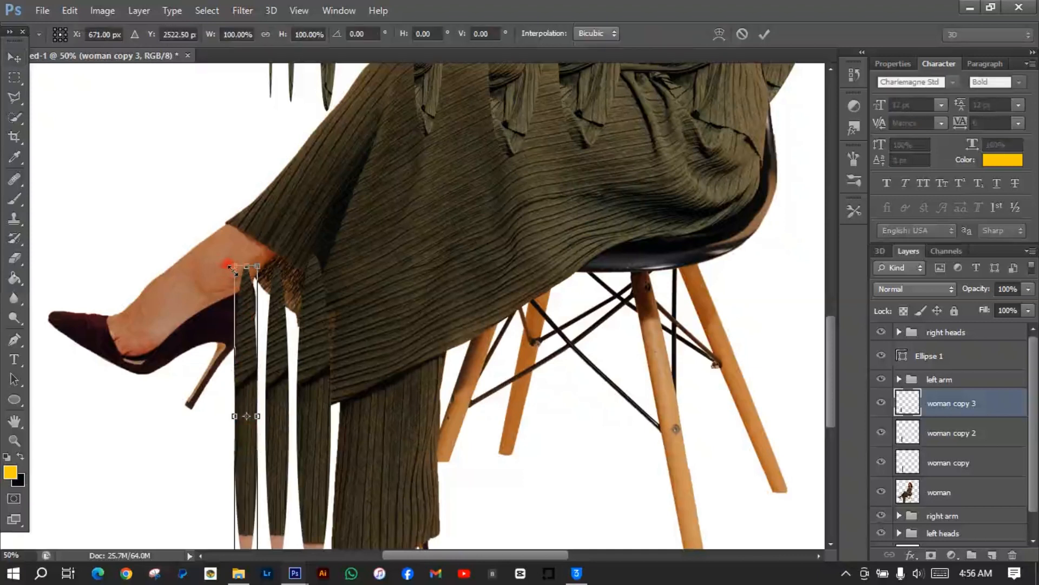
drag(230, 268, 236, 281)
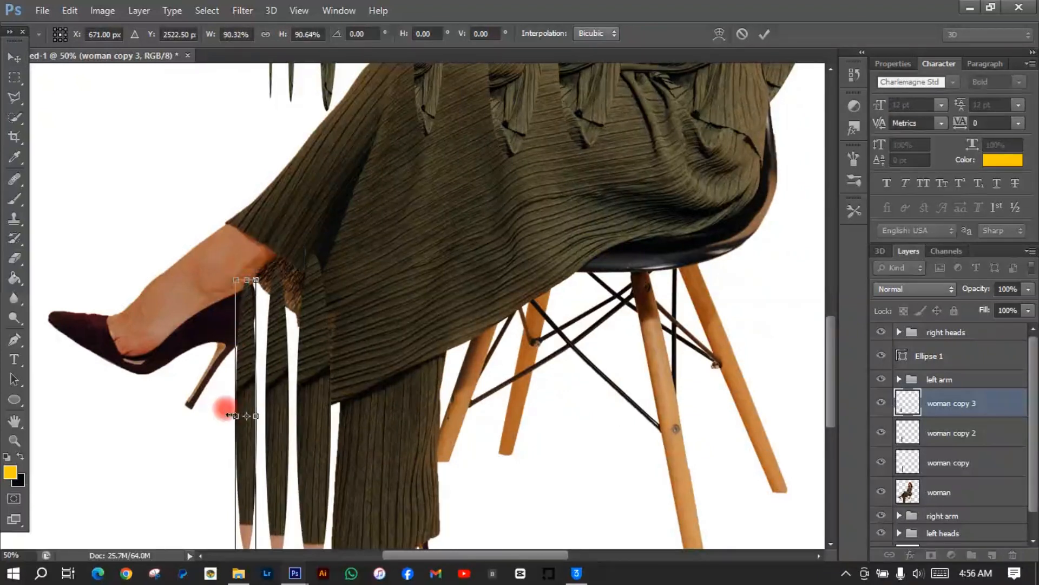
drag(234, 416, 243, 415)
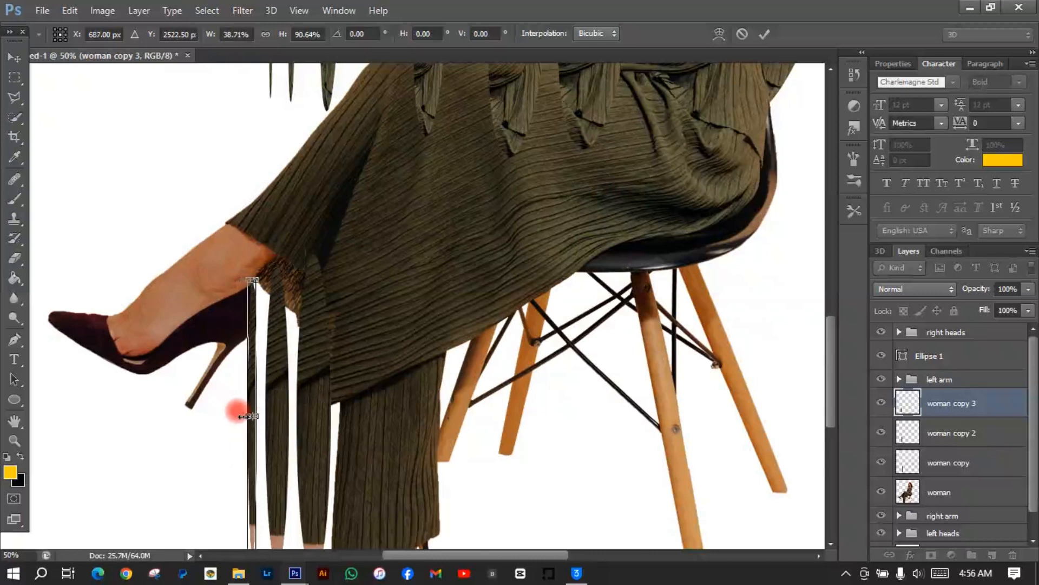
key(Return)
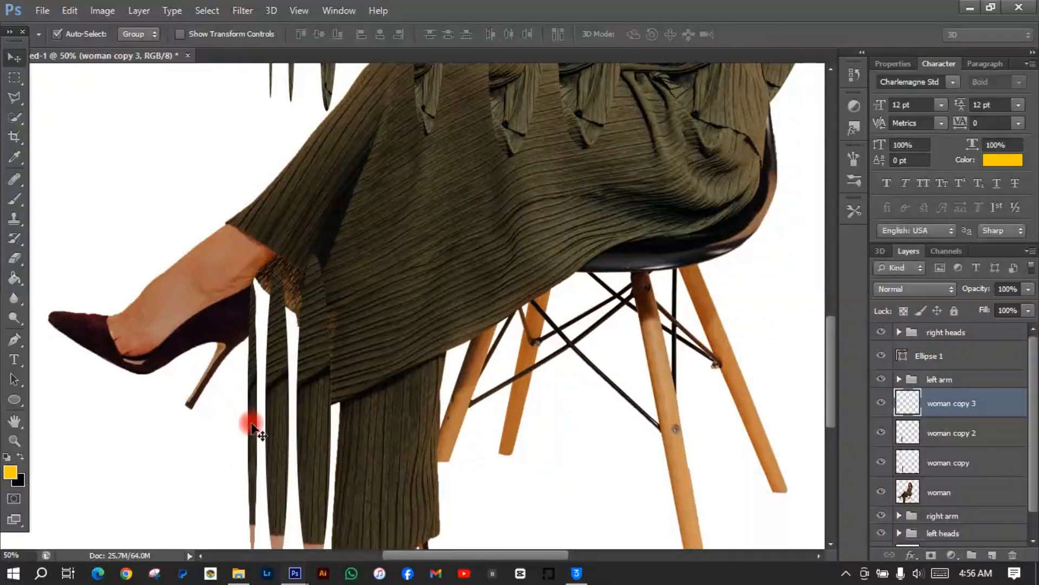
Nudge the thinnest leg slice slightly closer to the neighbouring slice to even out the spacing
drag(252, 432, 255, 438)
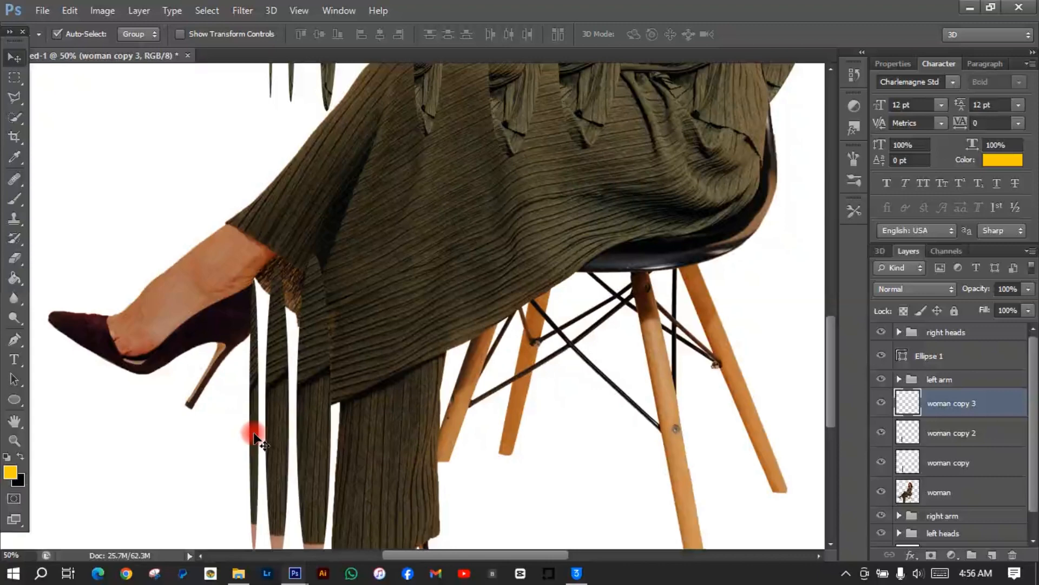
key(ctrl+plus)
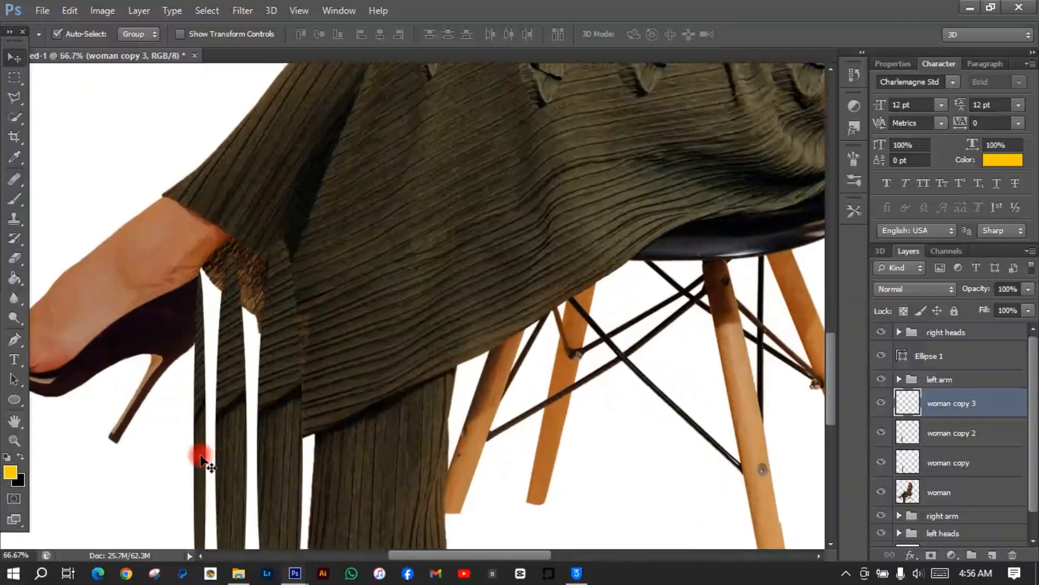
drag(204, 455, 204, 458)
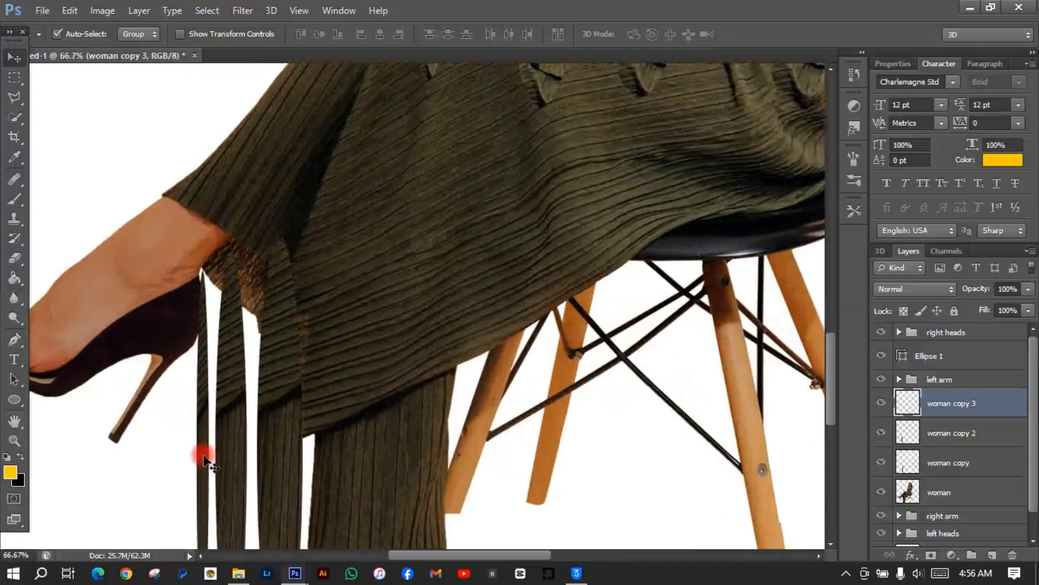
Group the three lower-leg slice layers, woman copy through woman copy 3, and name the group "left leg"
key(ctrl+minus)
key(ctrl+minus)
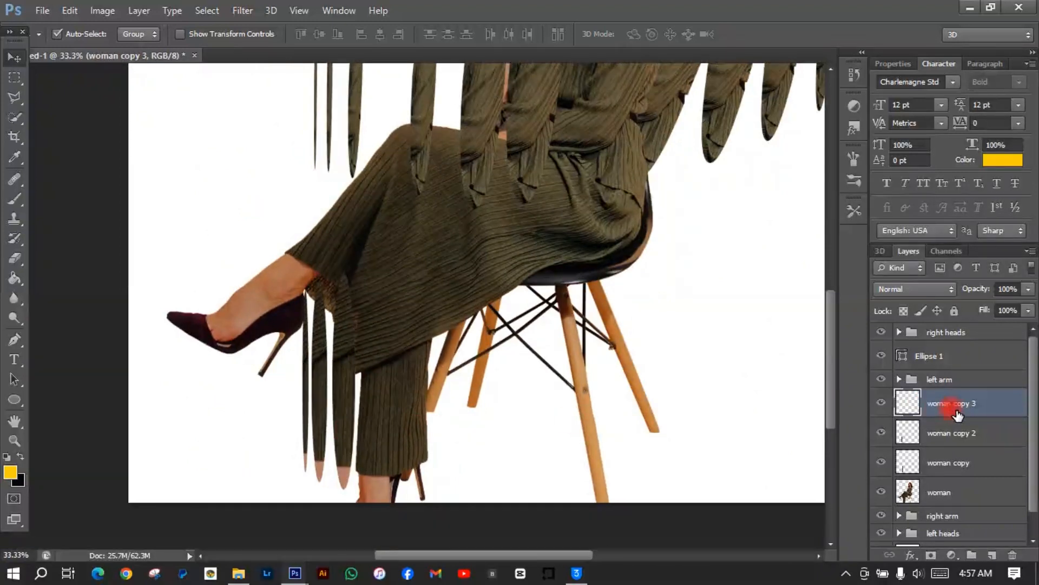
shift+click(957, 464)
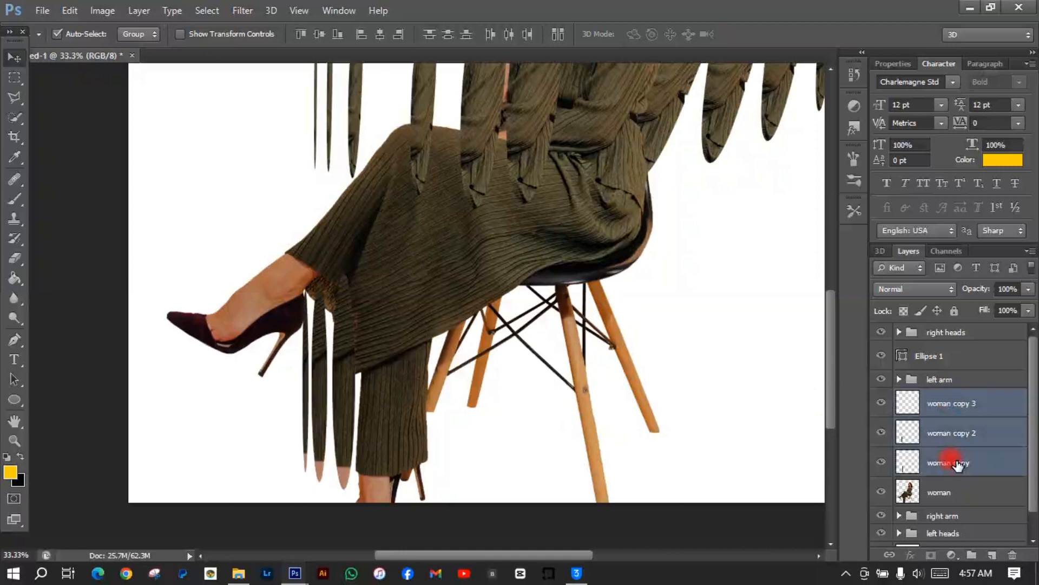
key(ctrl+g)
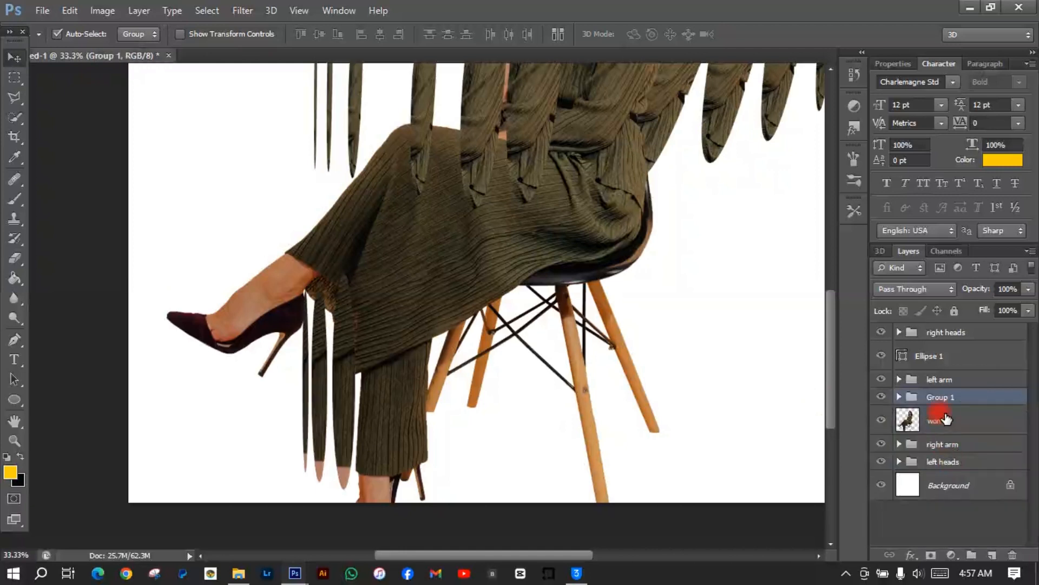
double_click(950, 398)
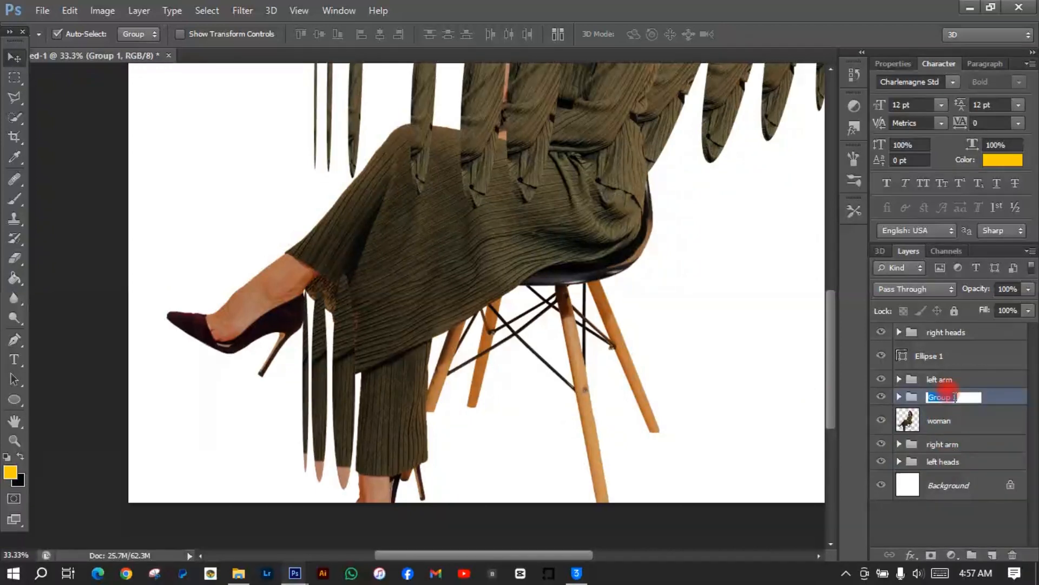
text(left leg)
key(Return)
Convert the locked Background into a regular layer and fill it with the yellow foreground colour #fcca03 using the Paint Bucket
key(ctrl+minus)
key(ctrl+minus)
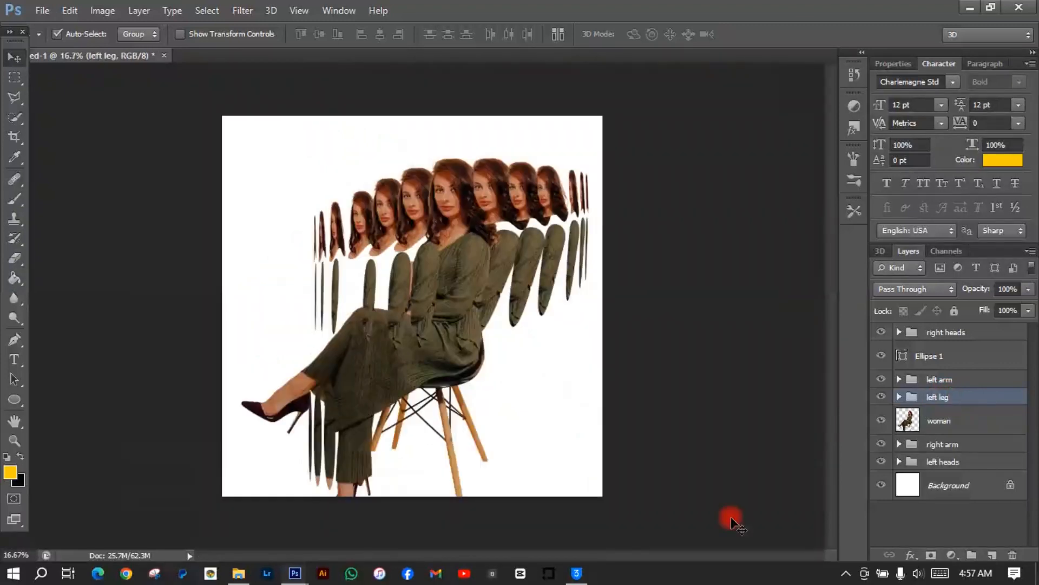
double_click(929, 488)
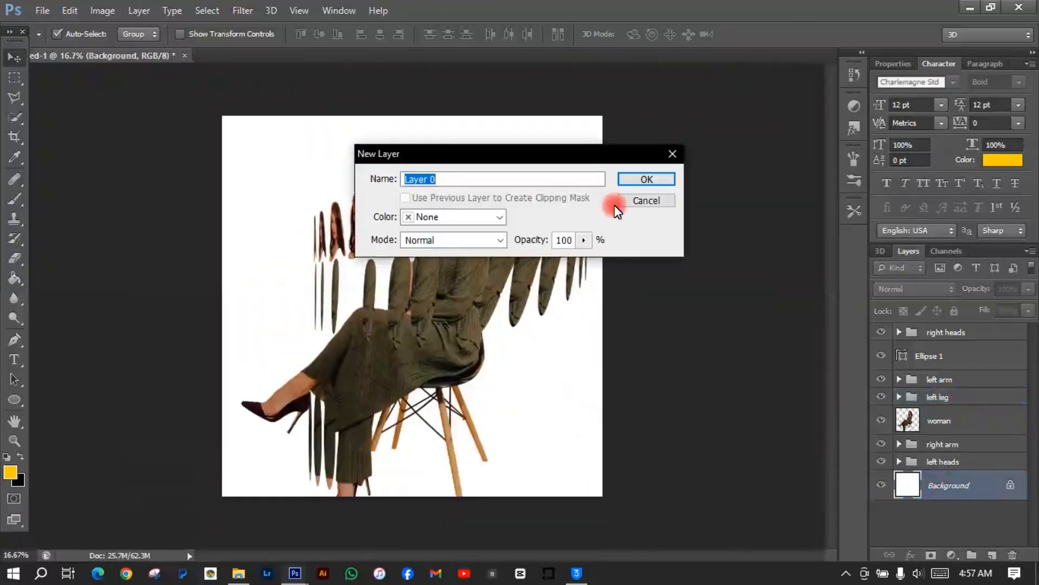
click(652, 180)
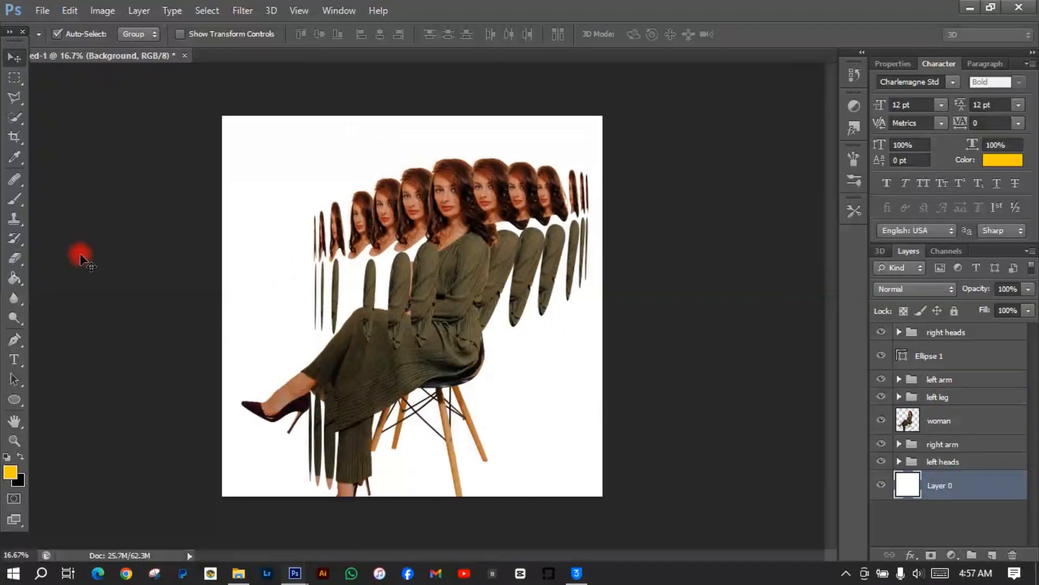
click(15, 278)
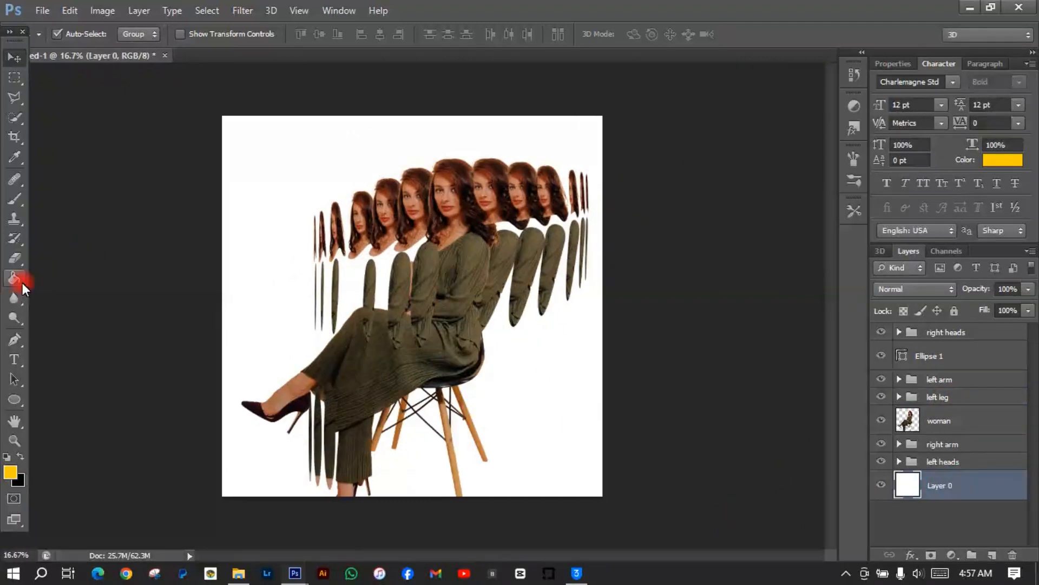
click(10, 474)
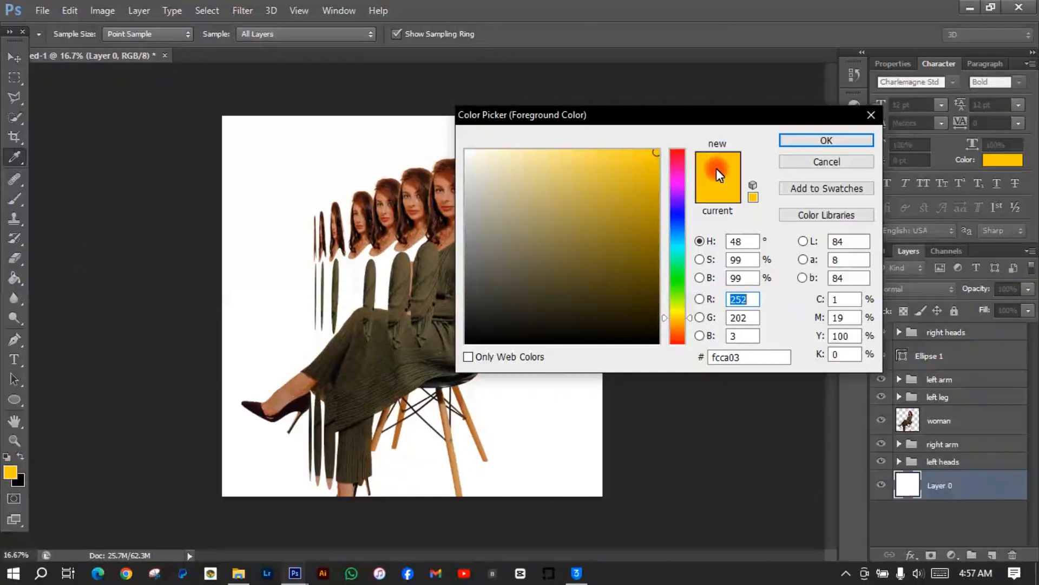
click(831, 140)
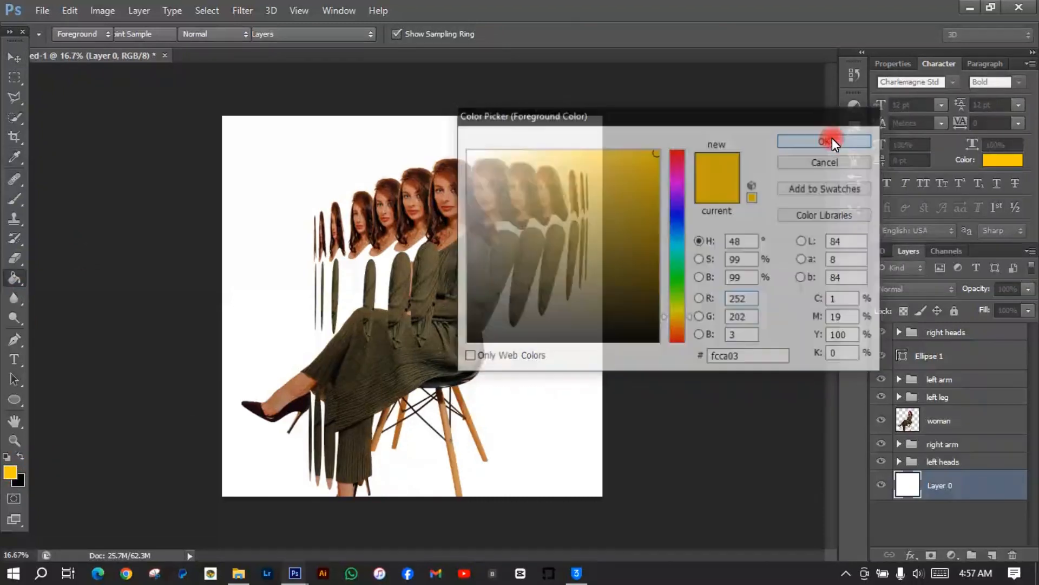
click(503, 346)
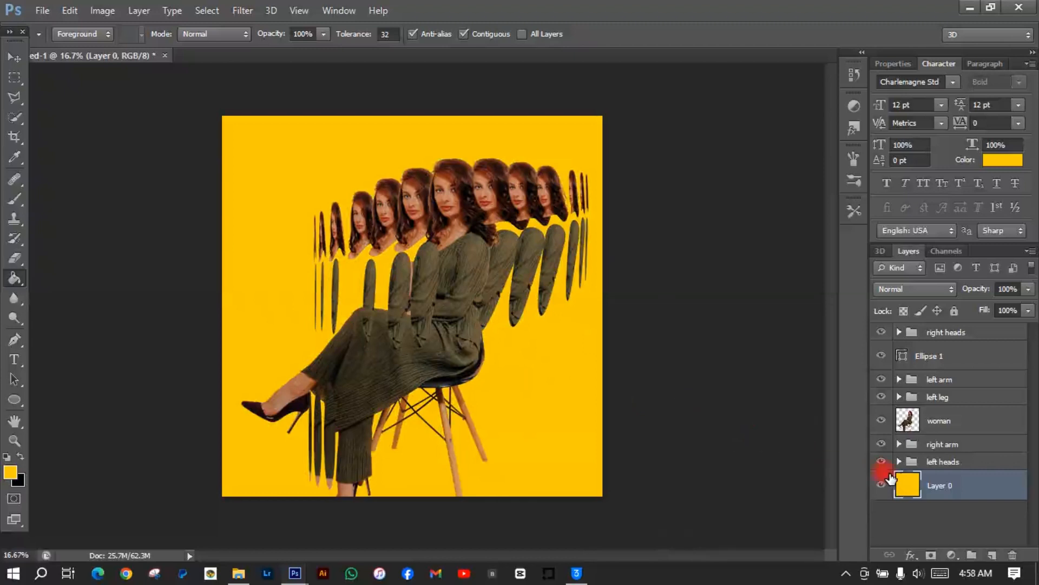
Add a Gradient Map adjustment layer above the right heads group using the "Yellow-Green, Red, Orange, Blue" preset
click(961, 465)
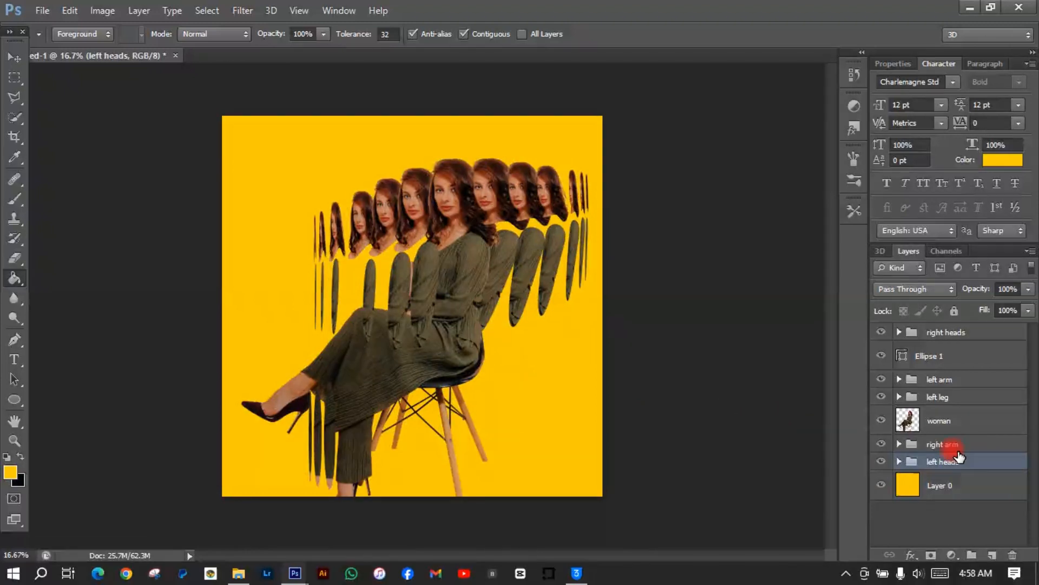
click(974, 332)
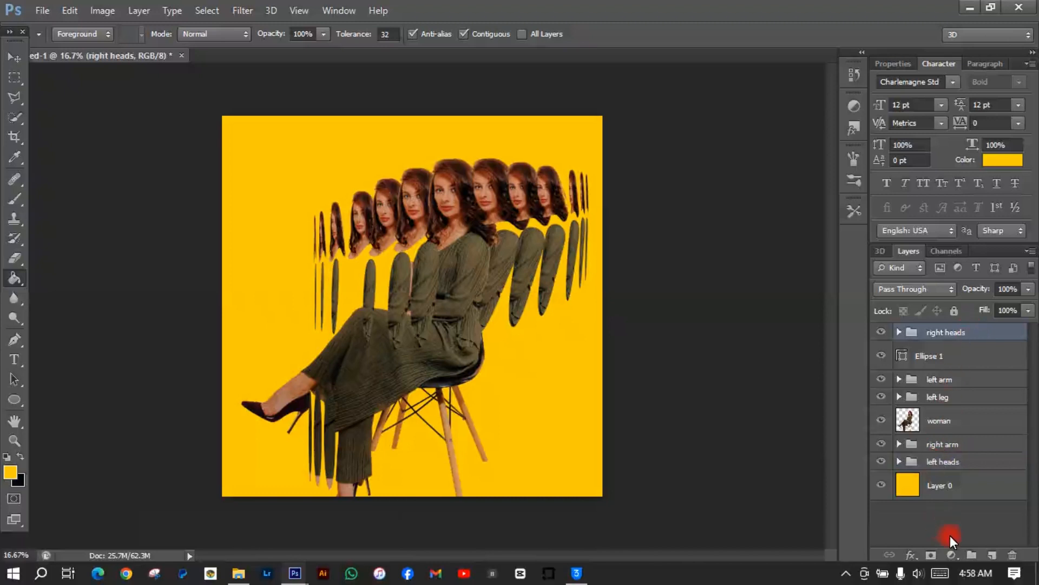
click(955, 554)
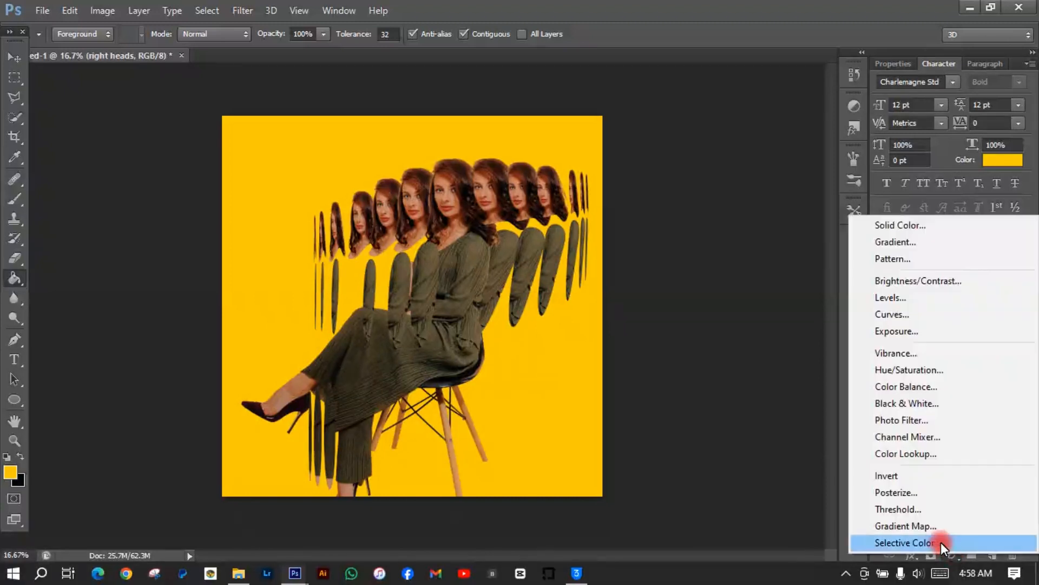
click(928, 526)
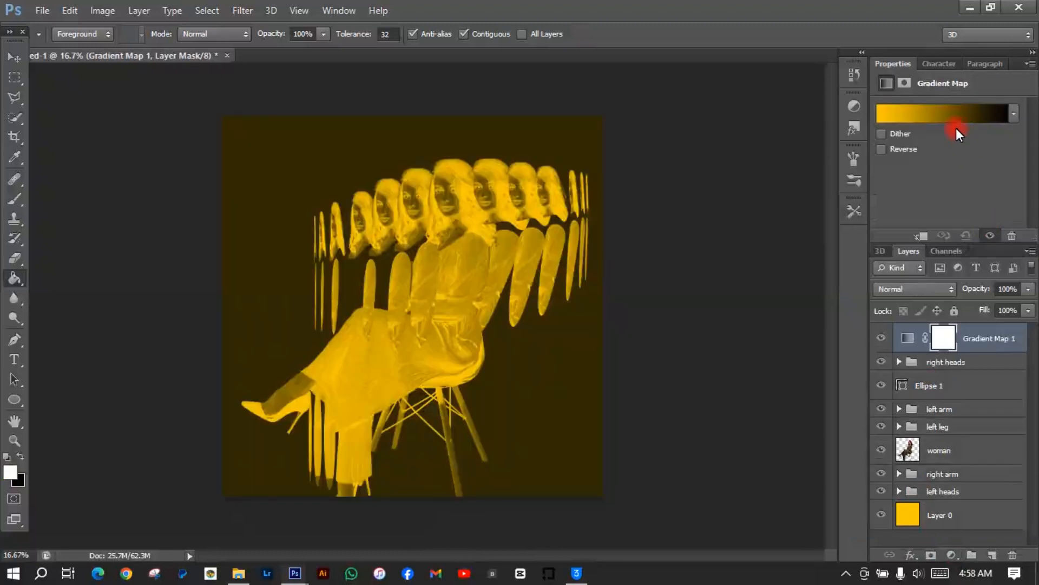
click(948, 112)
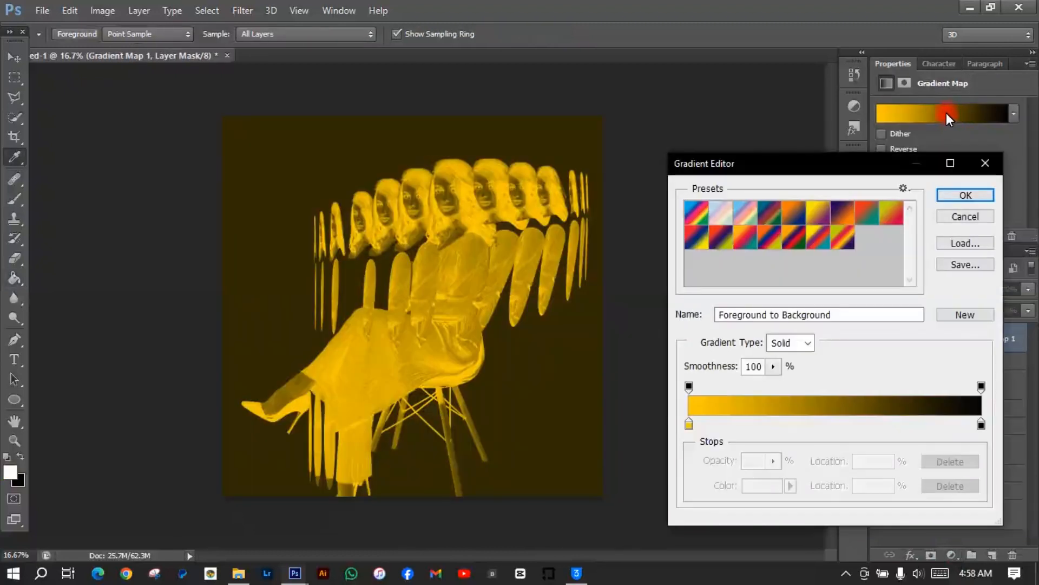
click(844, 242)
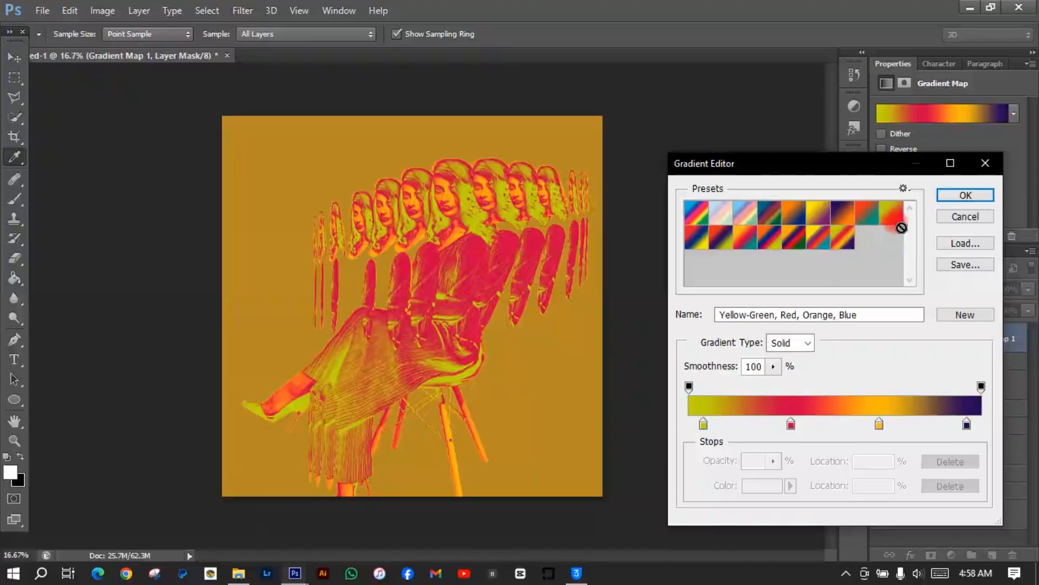
click(959, 198)
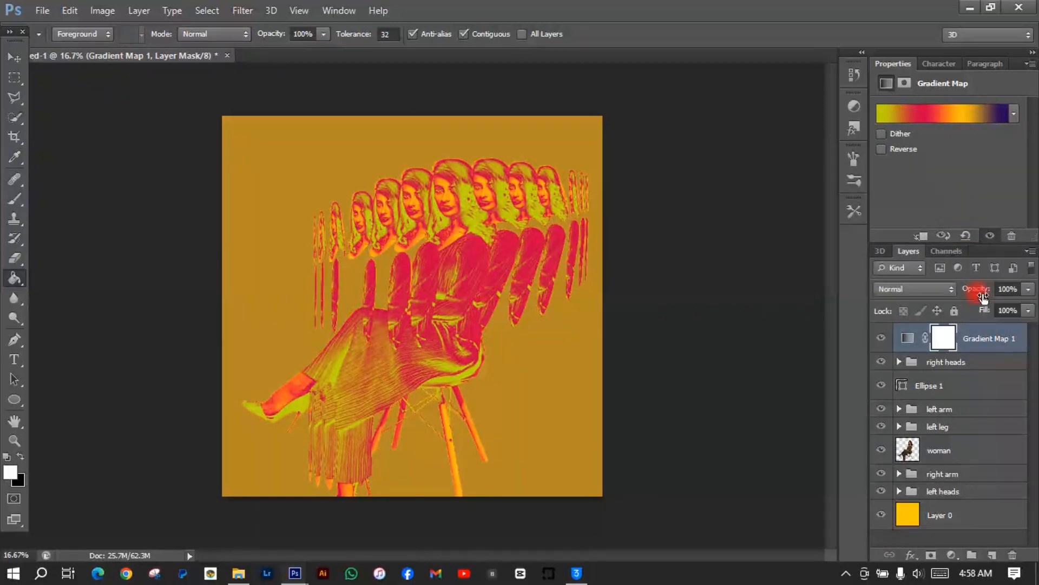
Set the Gradient Map layer's blend mode to Hue and reduce its opacity to 56%
click(948, 291)
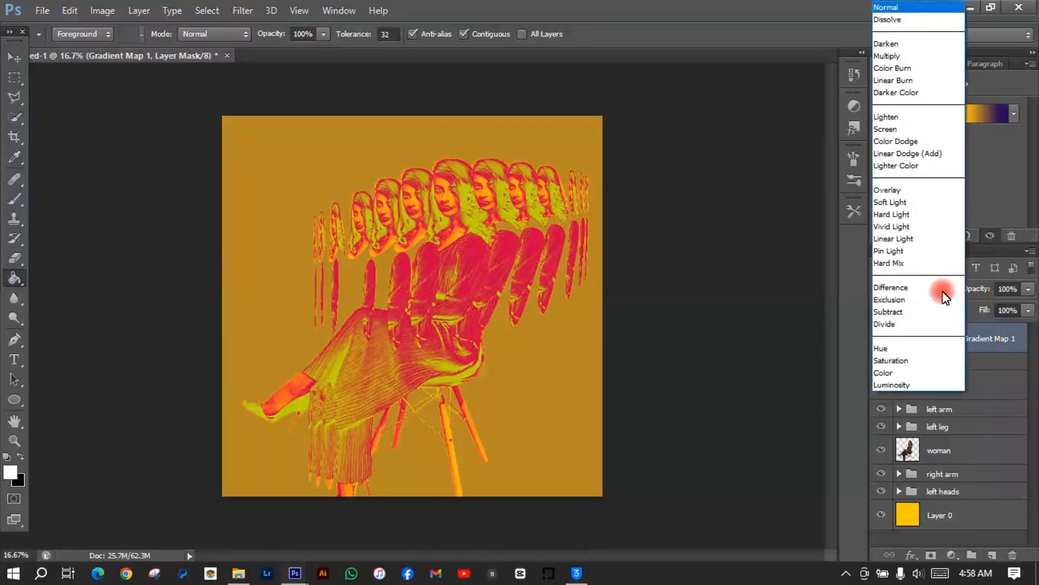
click(892, 347)
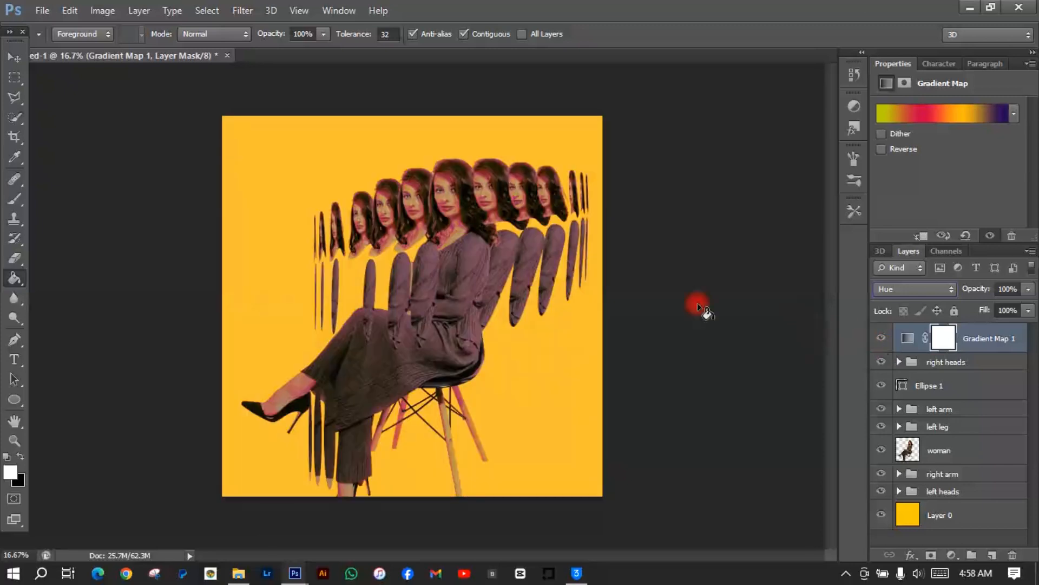
click(12, 57)
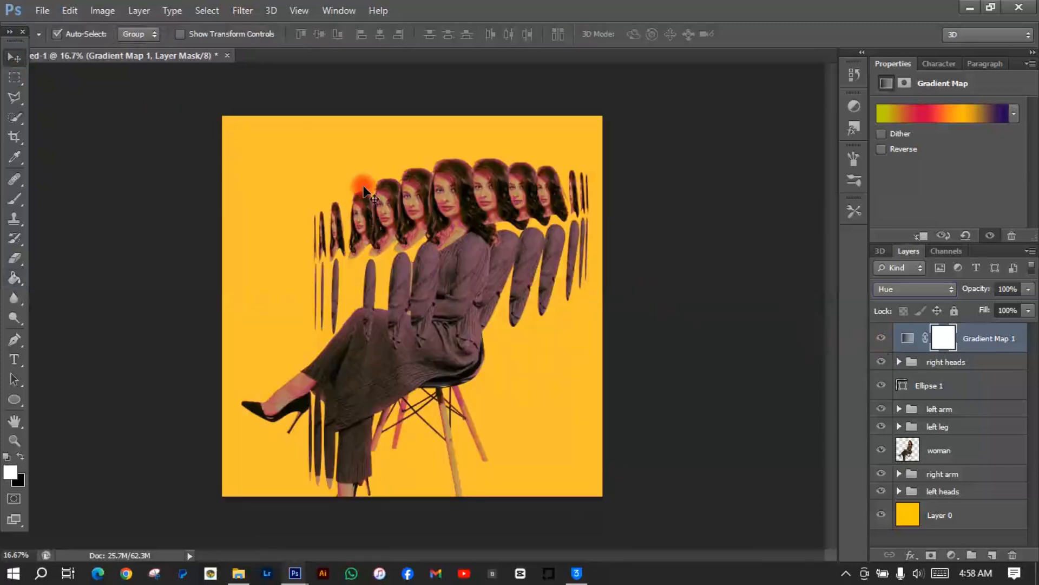
key(ctrl+plus)
key(ctrl+plus)
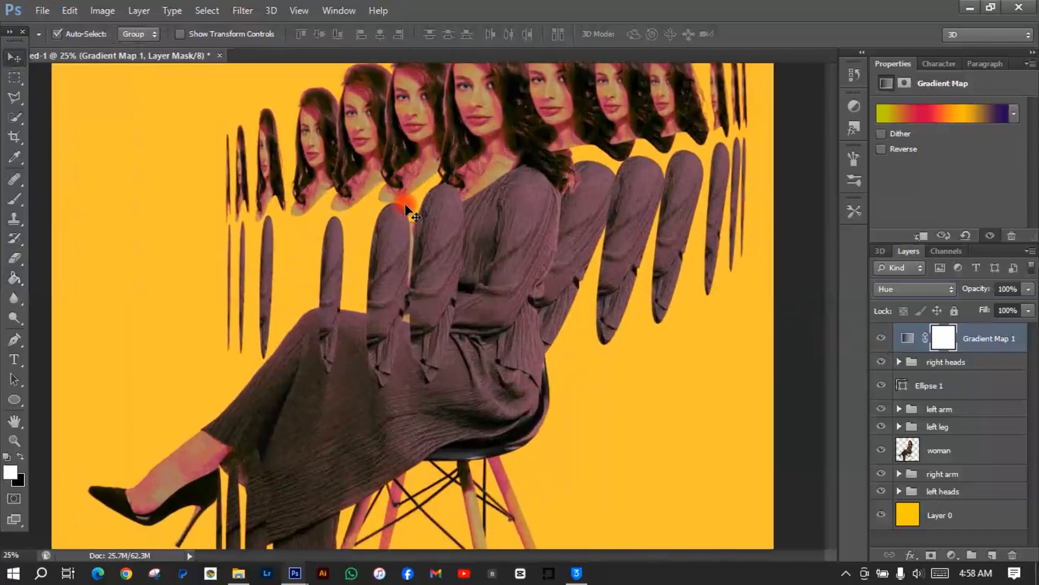
key(ctrl+plus)
key(ctrl+plus)
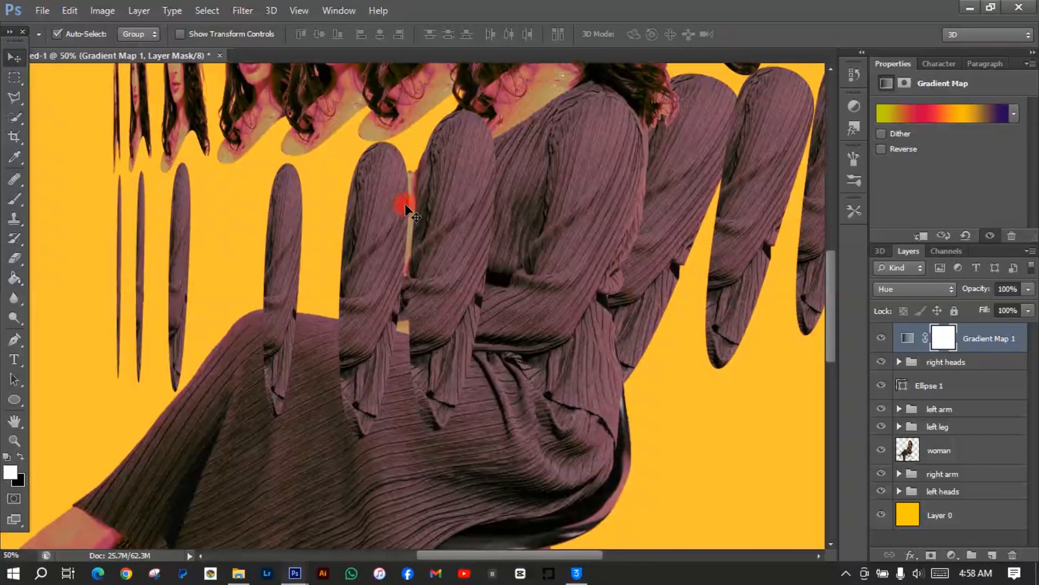
key(ctrl+plus)
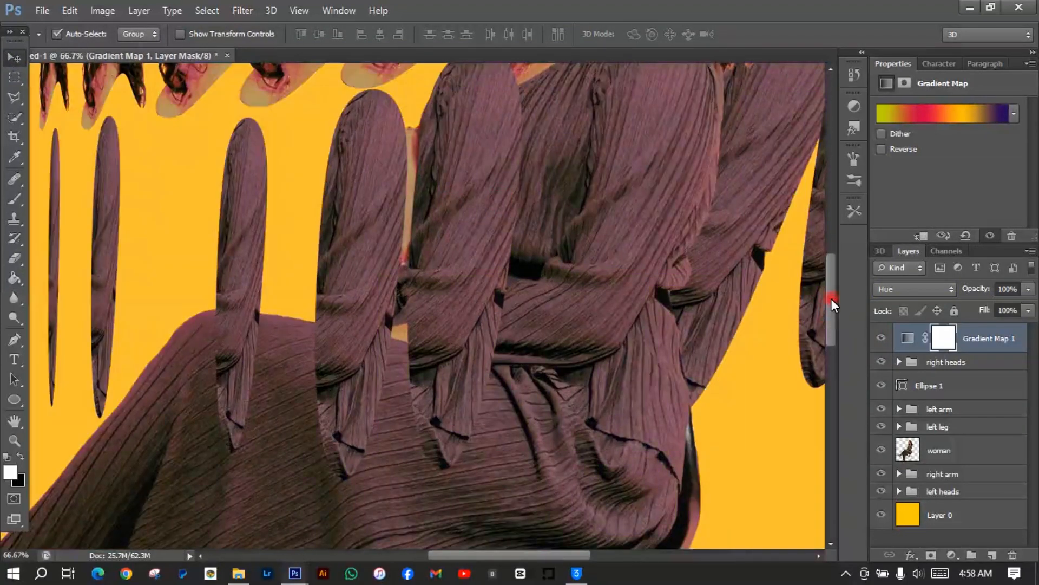
drag(830, 298, 826, 219)
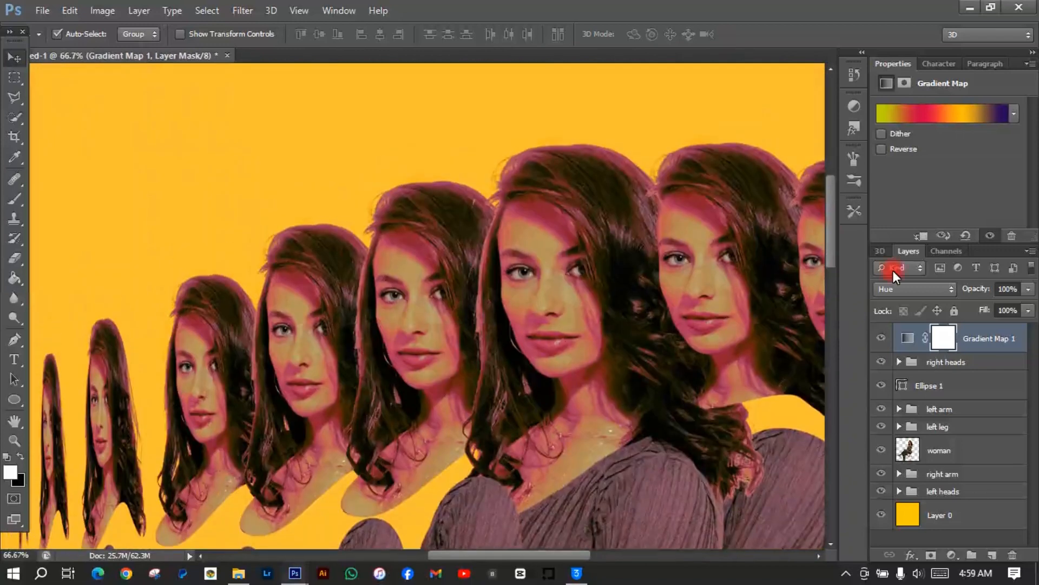
click(1028, 310)
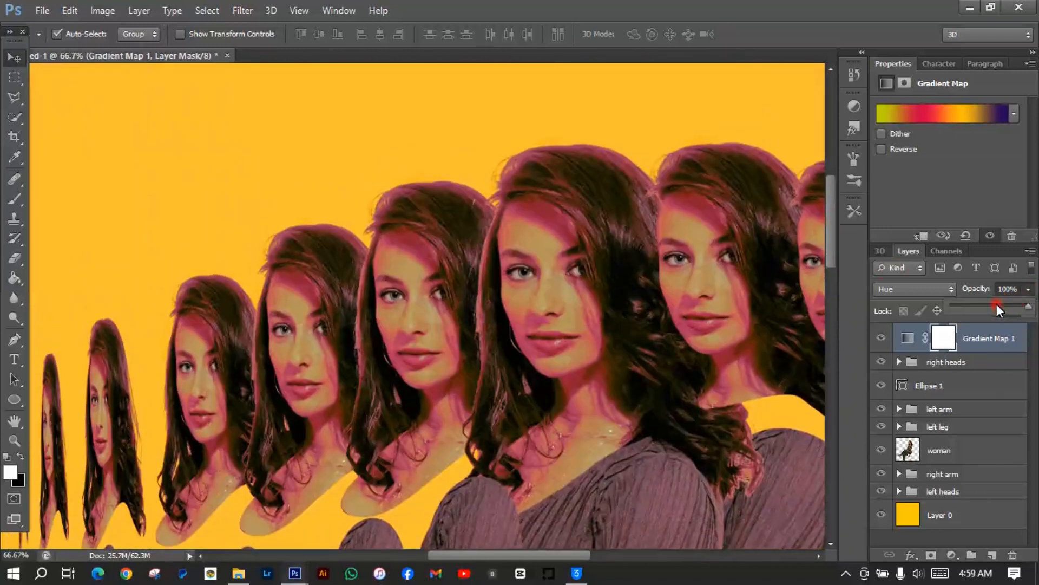
drag(983, 306, 983, 306)
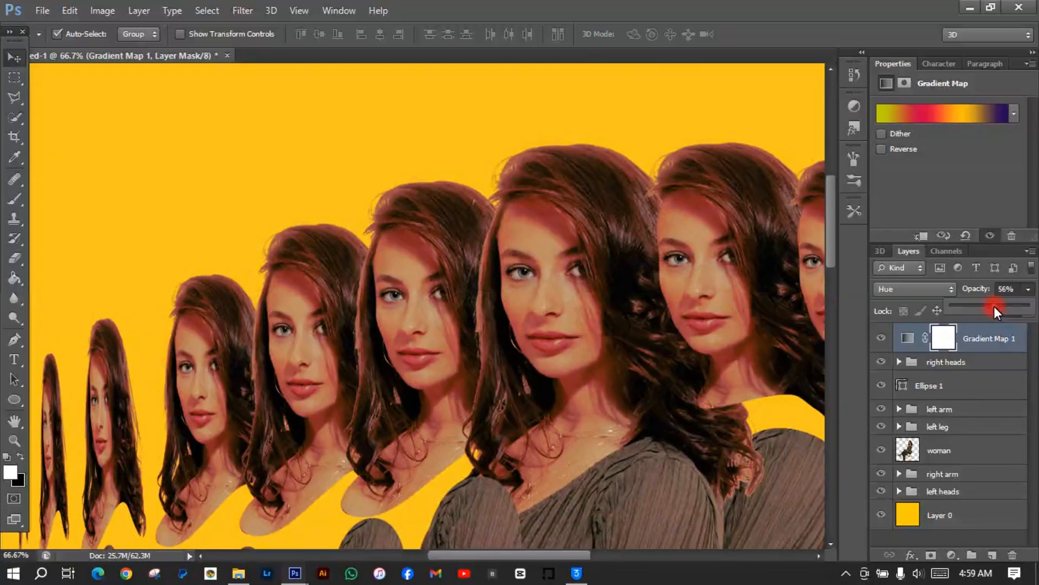
Add a new layer above the Gradient Map and fill it with light grey #cbcbc9 using the Paint Bucket
key(ctrl+minus)
key(ctrl+minus)
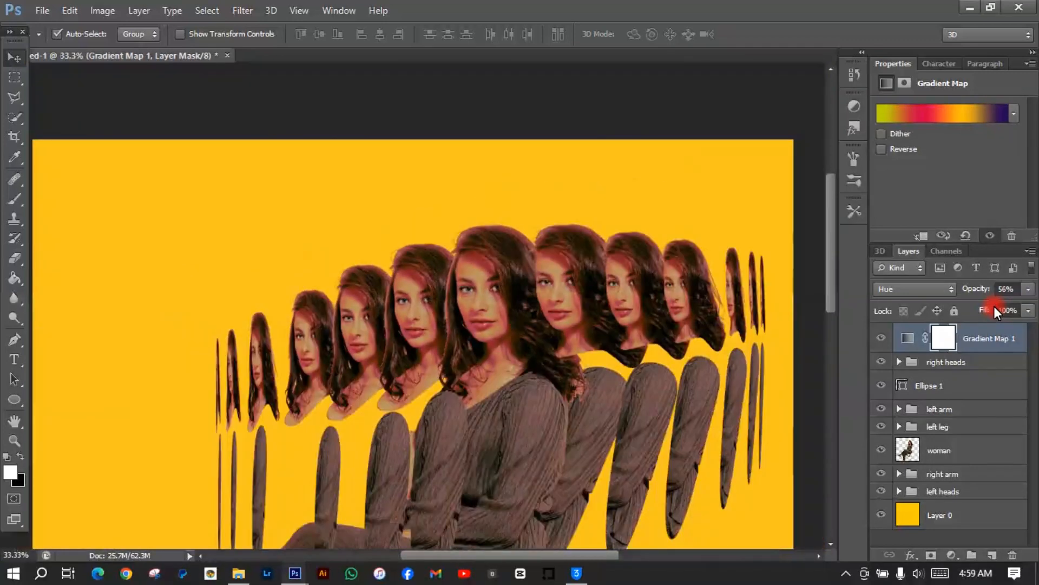
key(ctrl+minus)
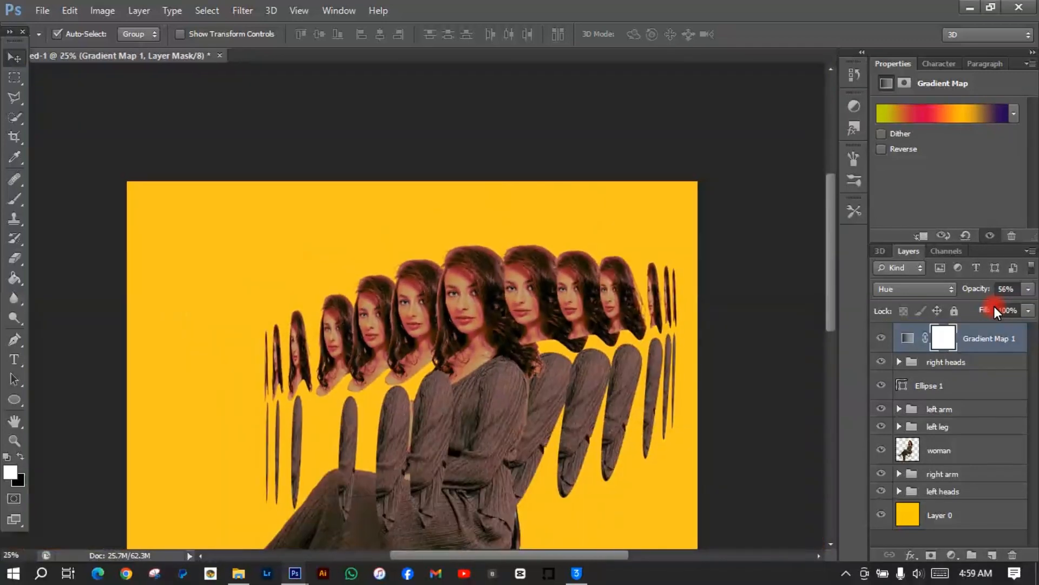
key(ctrl+minus)
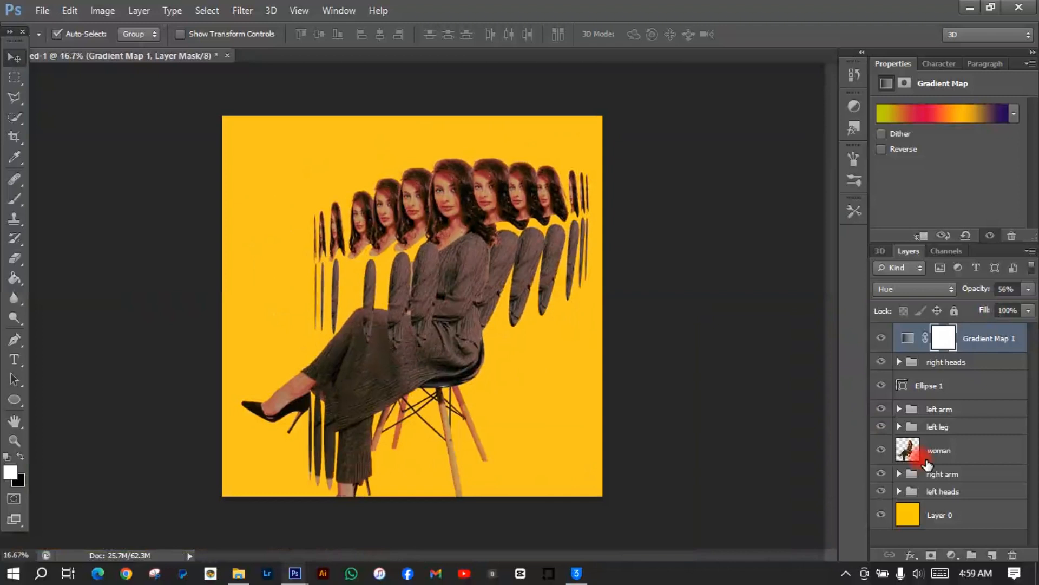
click(992, 554)
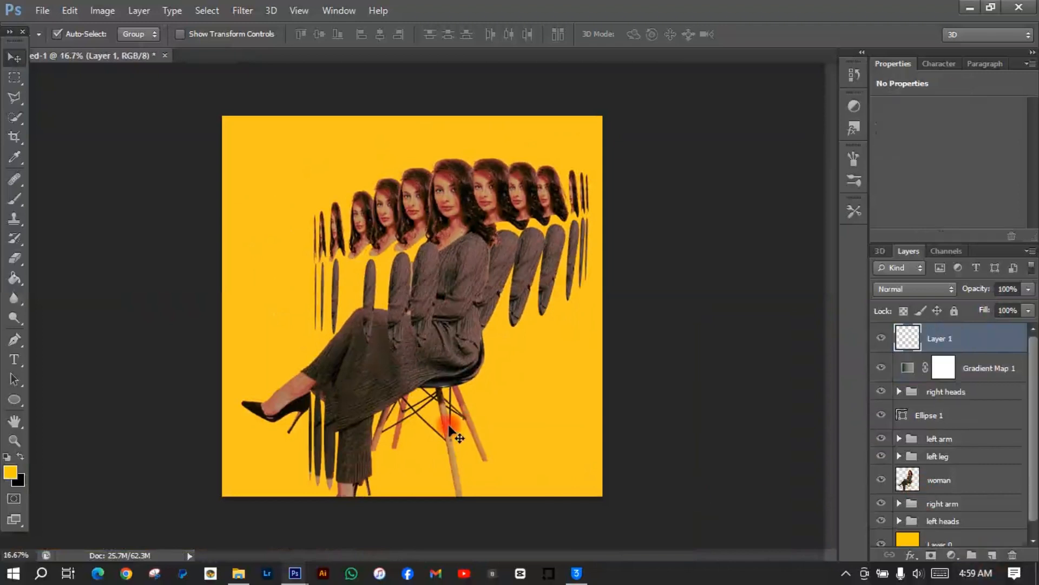
click(11, 473)
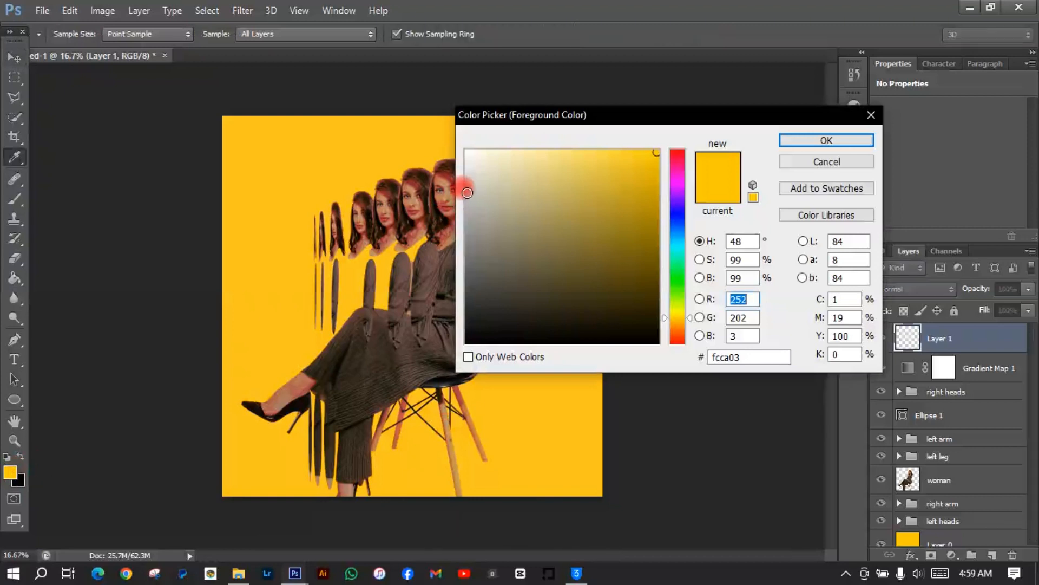
click(468, 190)
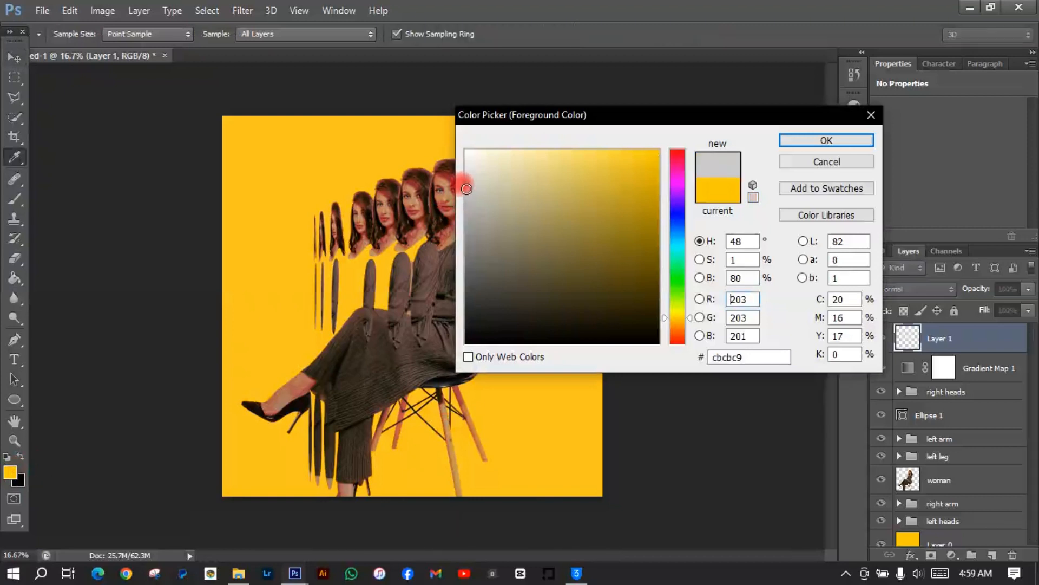
click(792, 135)
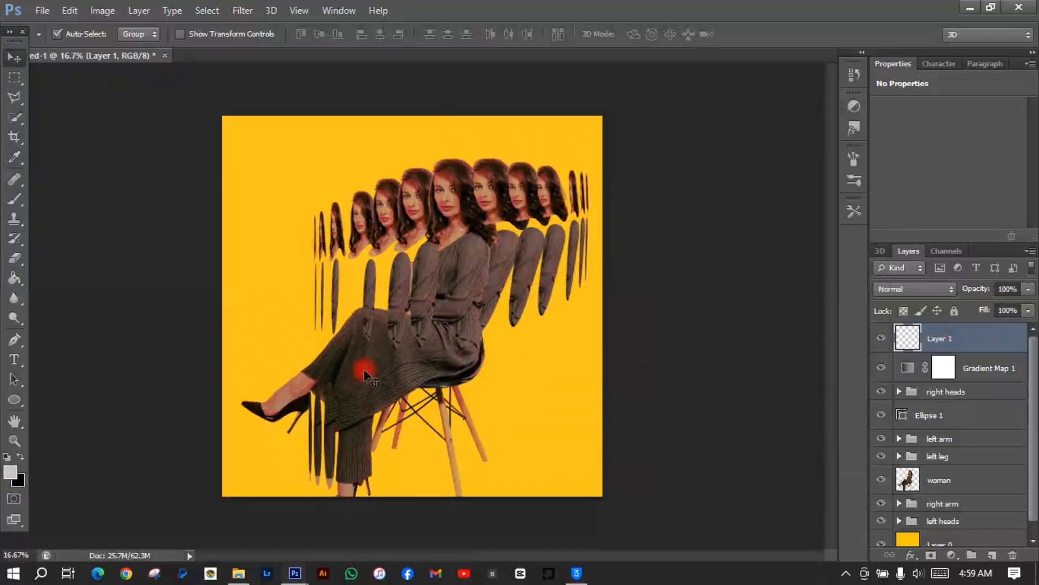
click(16, 292)
click(16, 280)
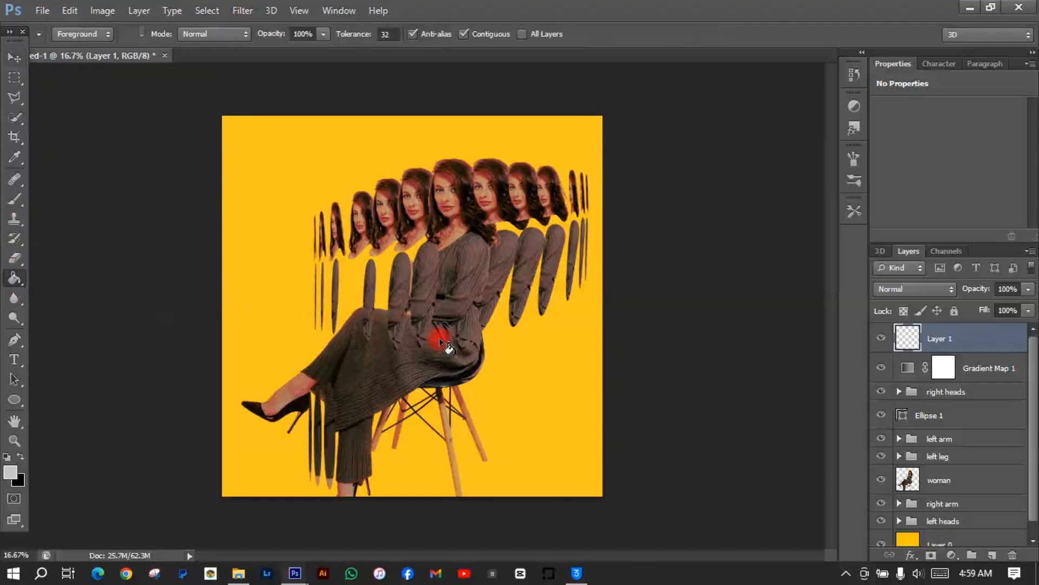
click(440, 340)
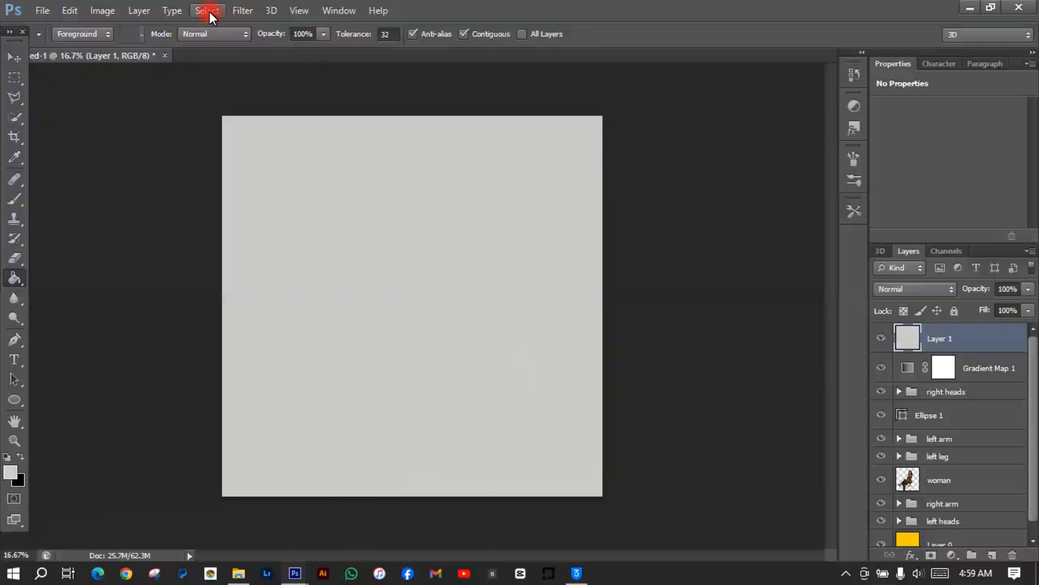
Apply the Add Noise filter to the grey layer with an amount of 230.63% and Gaussian distribution
click(242, 12)
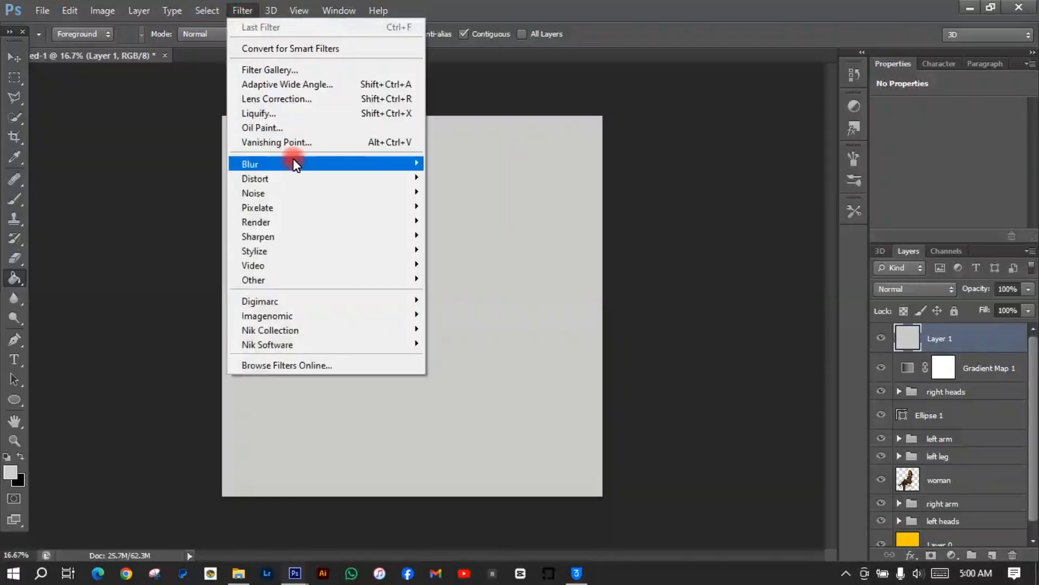
mouse_move(321, 195)
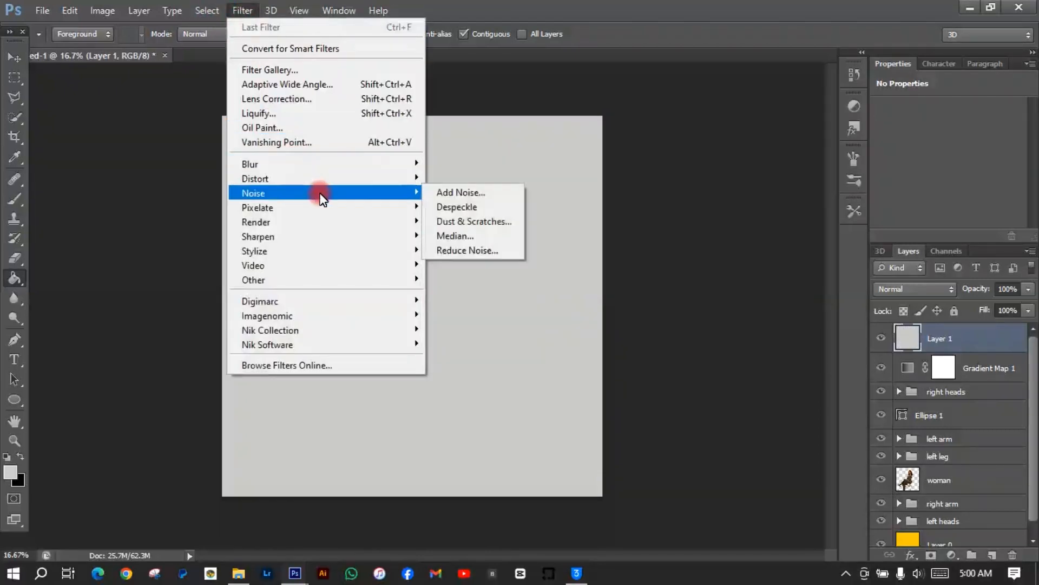
click(462, 196)
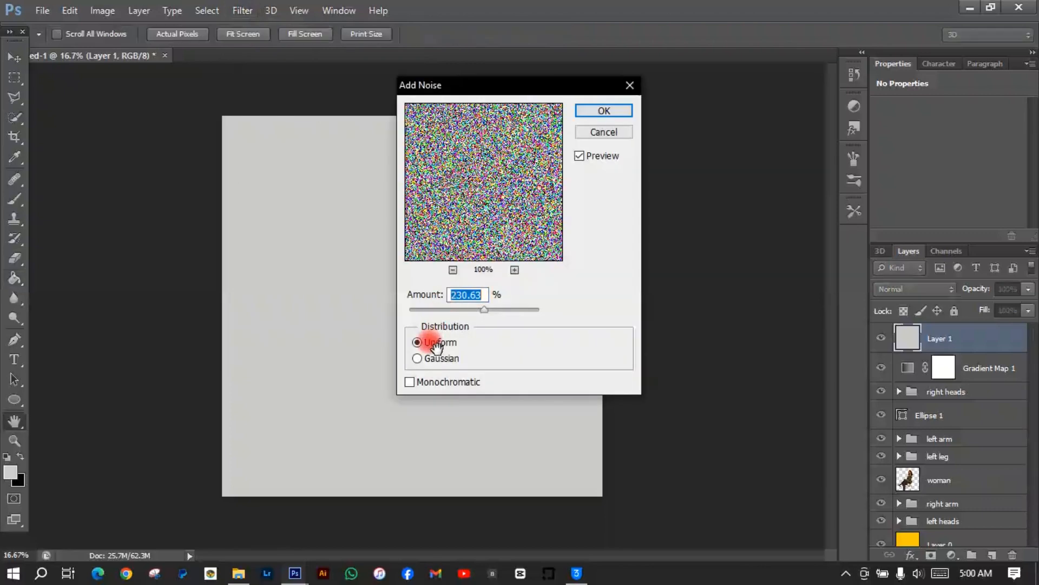
click(417, 358)
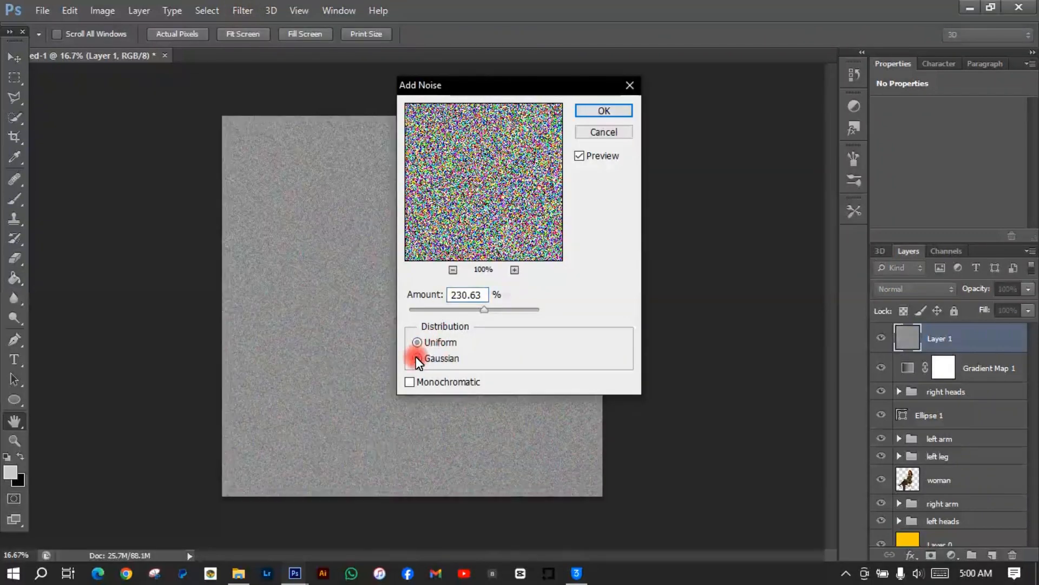
click(598, 112)
Rename the grainy grey layer at the top of the stack as "noise"
click(939, 337)
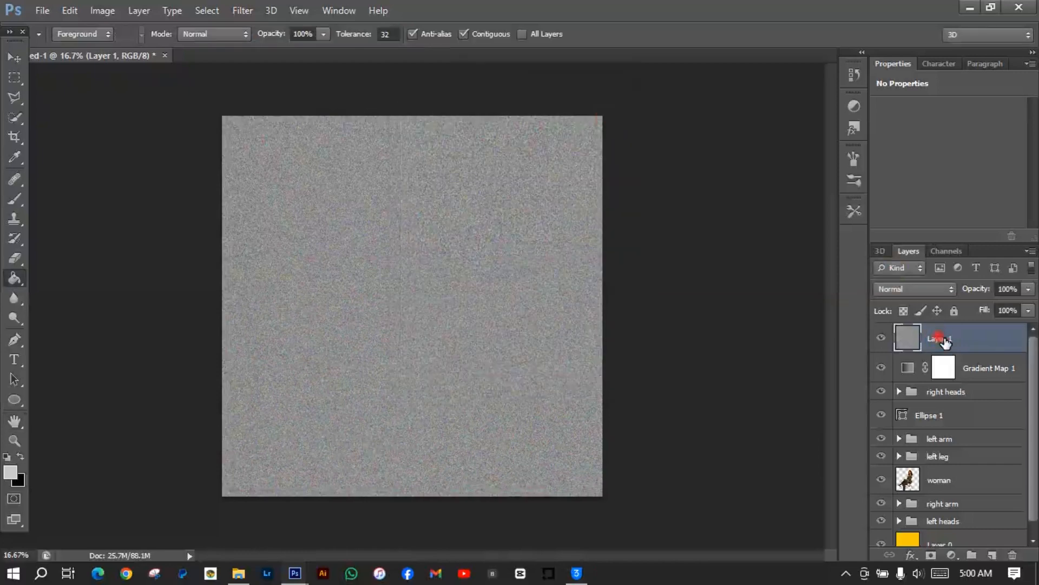
double_click(941, 338)
text(noise)
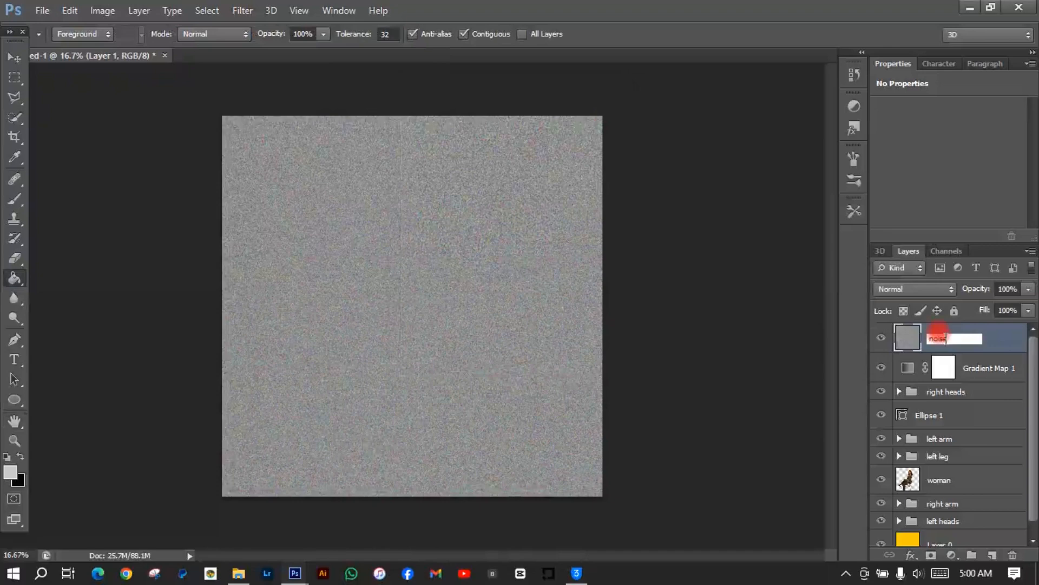
key(Return)
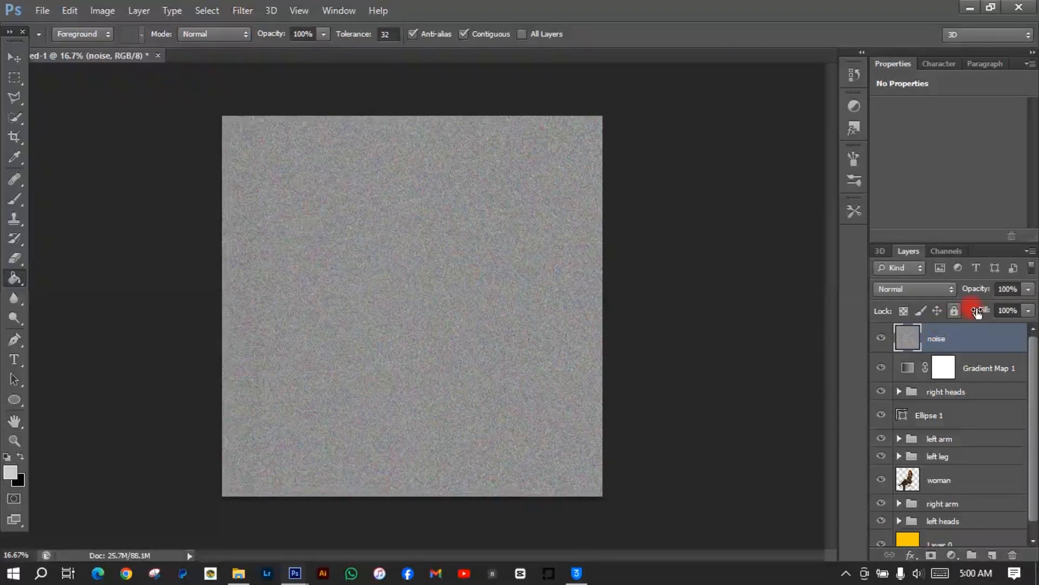
Set the noise layer's blend mode to Soft Light and reduce its opacity to 55%, then return to the Move tool
click(944, 291)
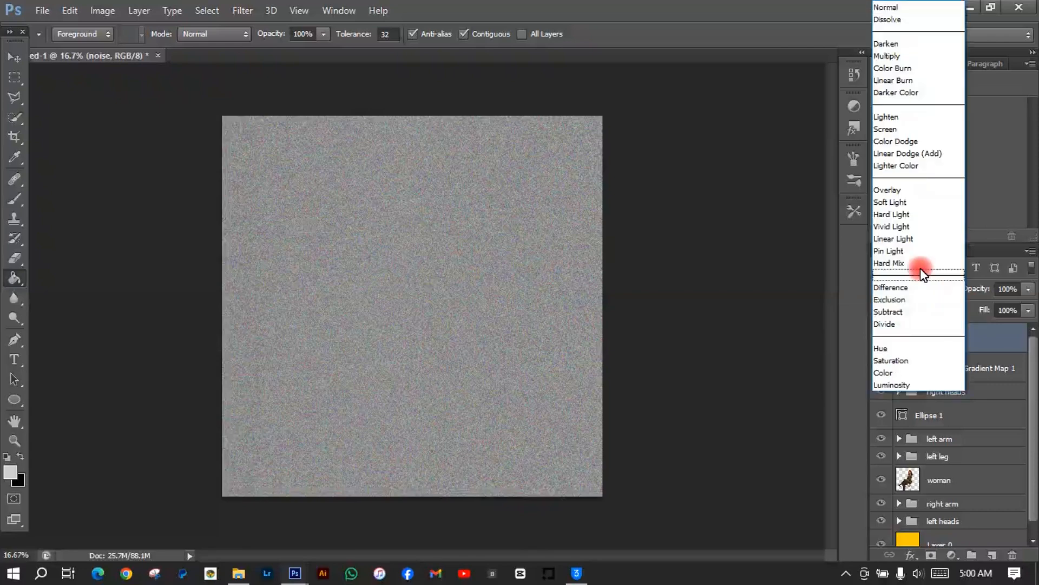
click(894, 202)
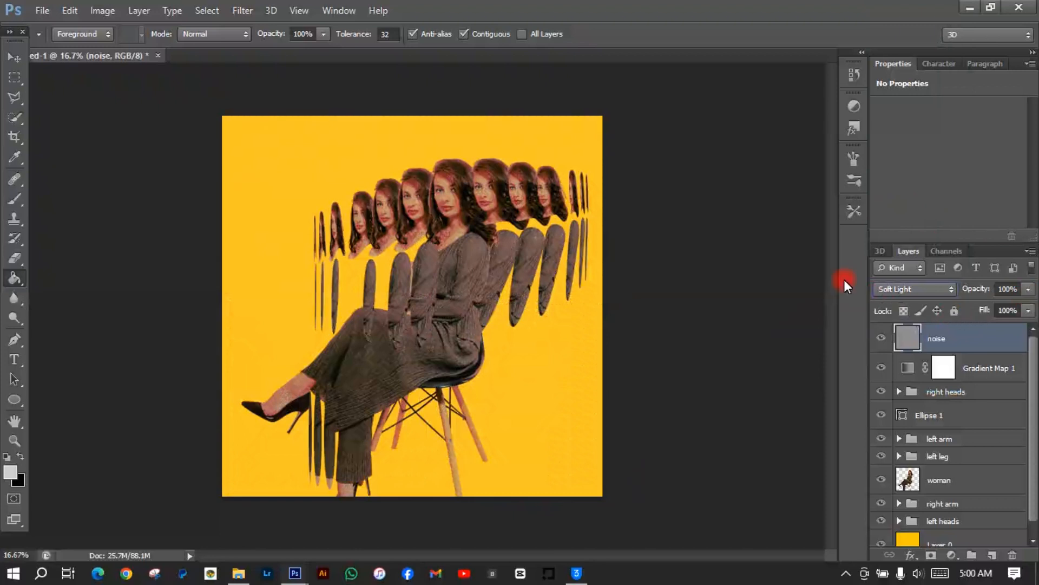
click(1028, 289)
click(995, 306)
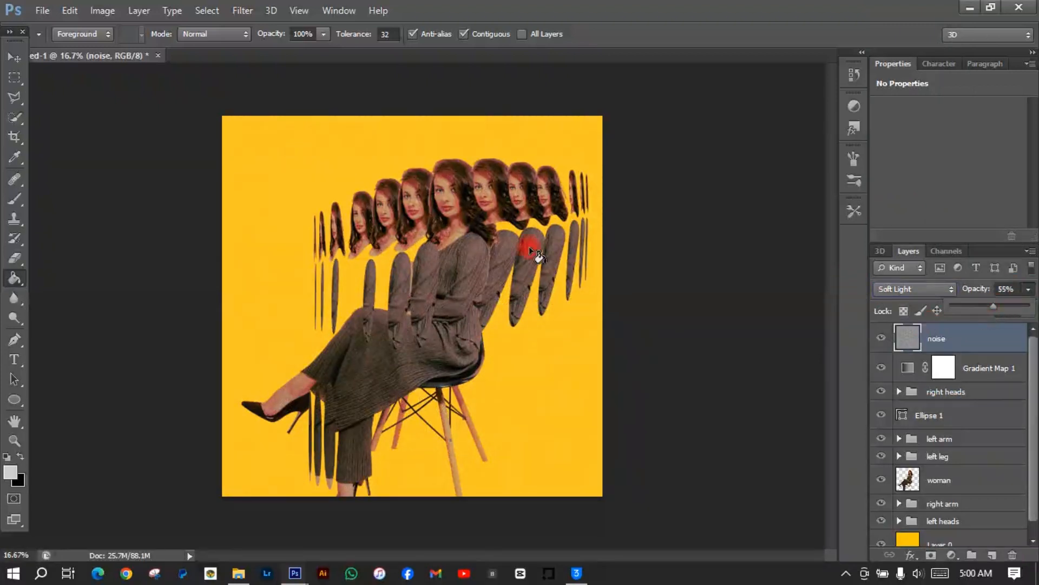
click(13, 57)
click(13, 58)
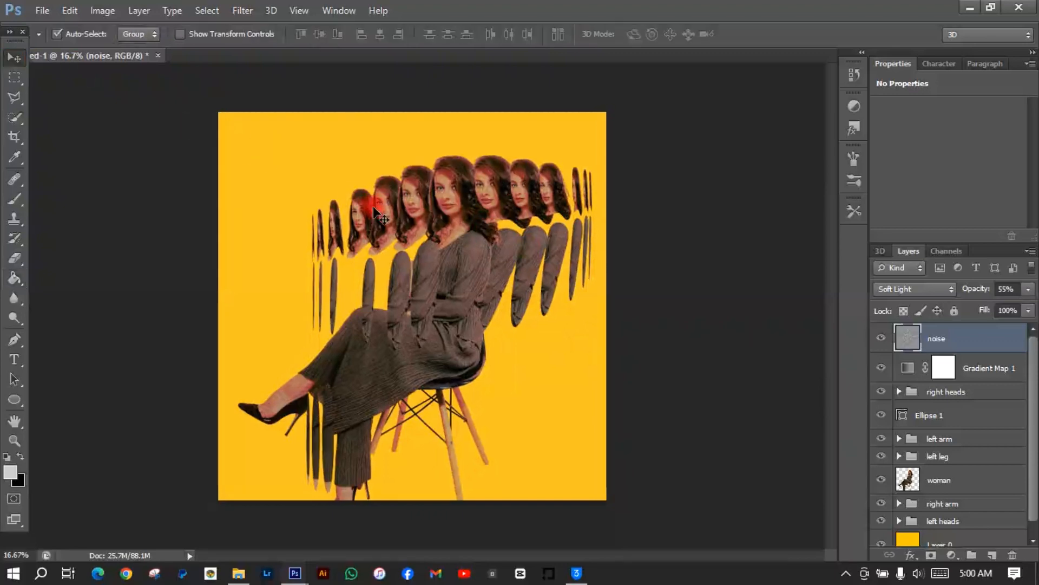
Examine the noise grain up close on the sleeves, the faces and the receding head slices
key(ctrl+plus)
key(ctrl+plus)
key(ctrl+plus)
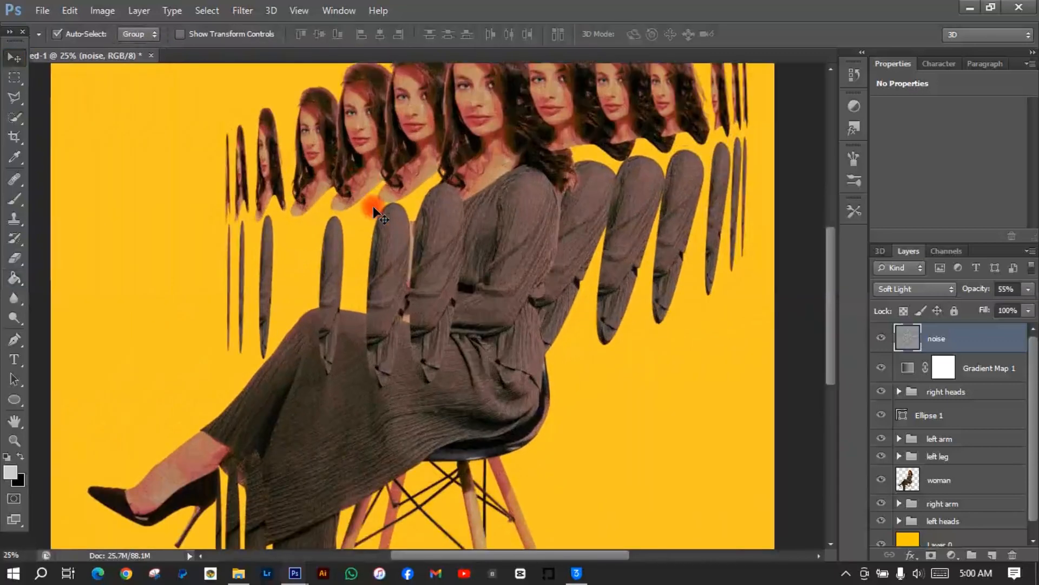
key(ctrl+plus)
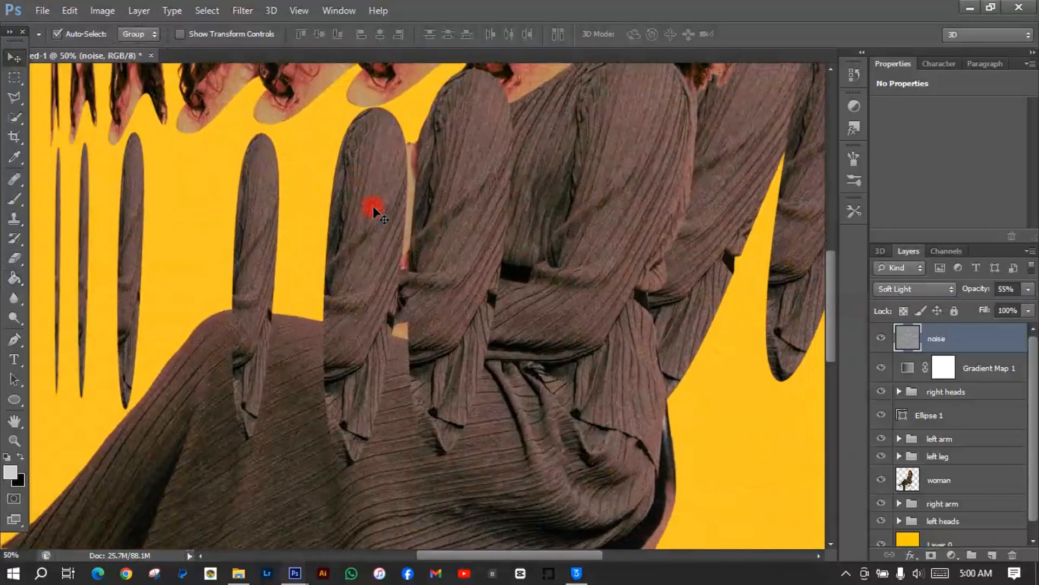
key(ctrl+plus)
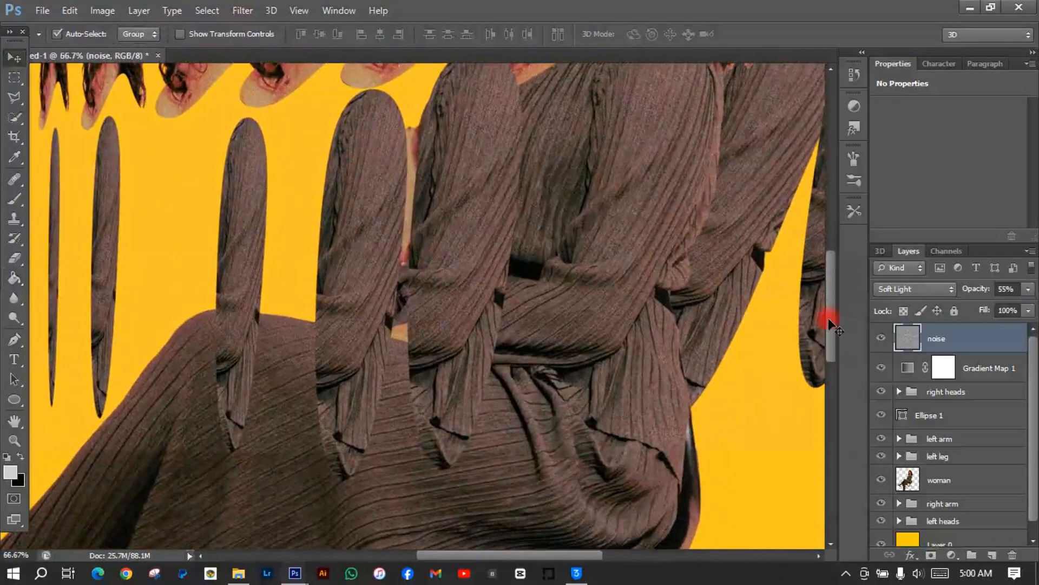
drag(829, 316, 828, 238)
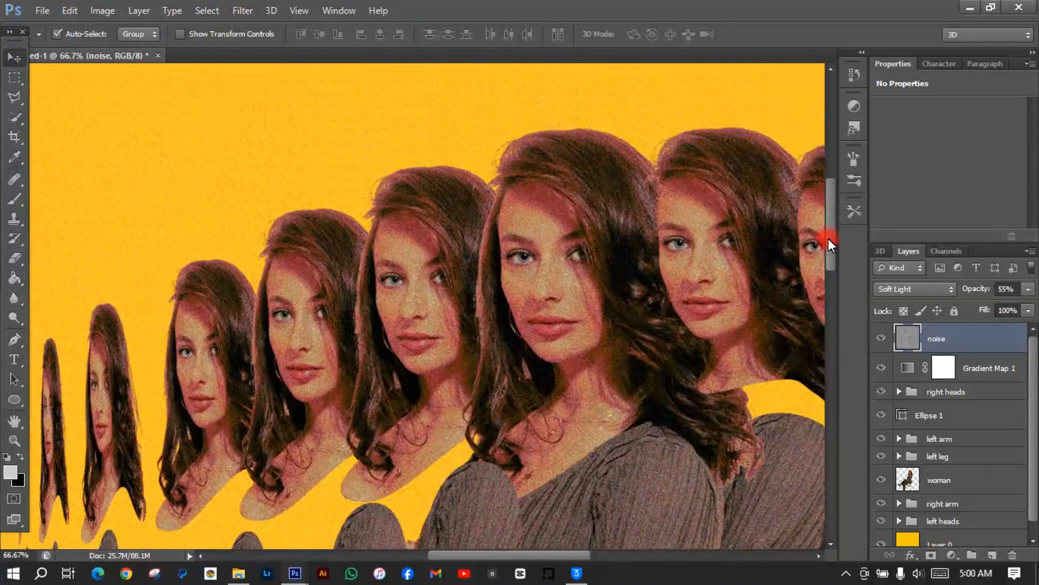
drag(540, 553, 615, 547)
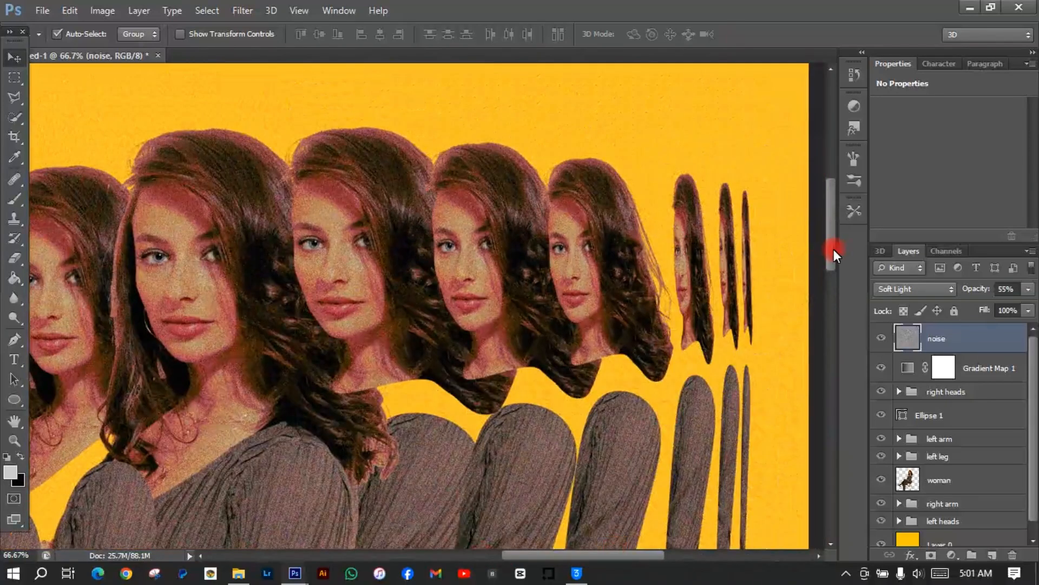
mouse_move(834, 249)
mouse_down()
mouse_move(830, 229)
mouse_move(830, 268)
mouse_move(830, 252)
mouse_up()
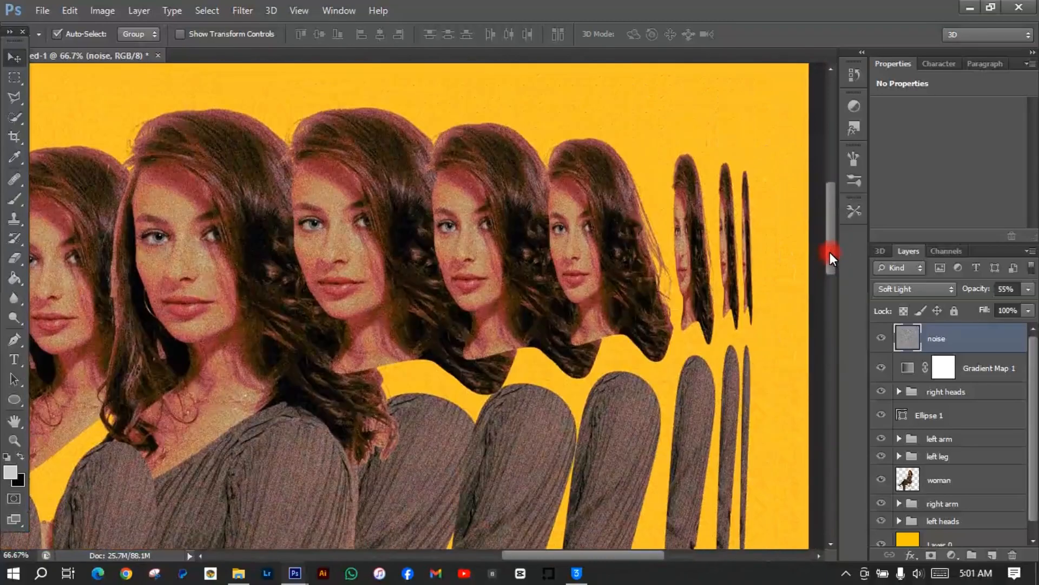